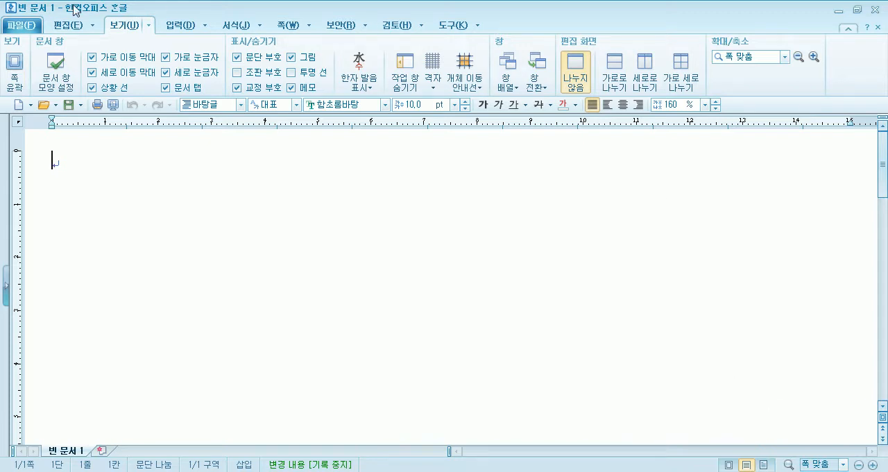
Insert a table with 5 rows and 5 columns, treated as a character.
click(168, 28)
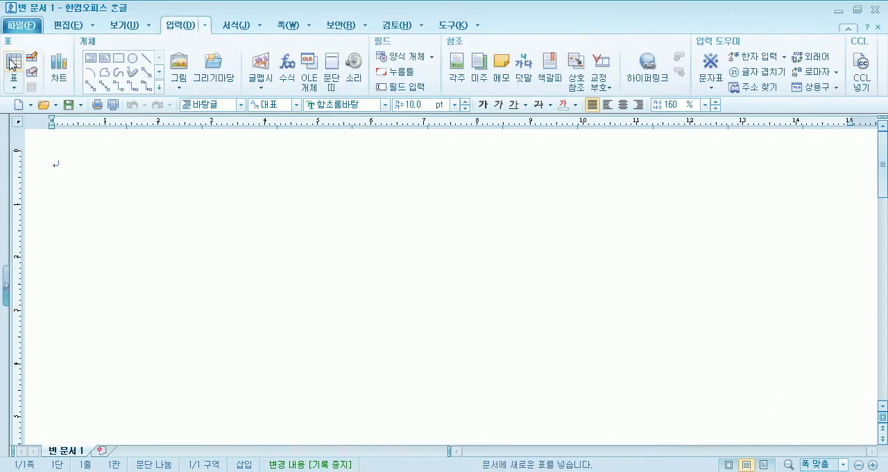
click(13, 83)
click(20, 61)
click(18, 60)
text(5)
key(Tab)
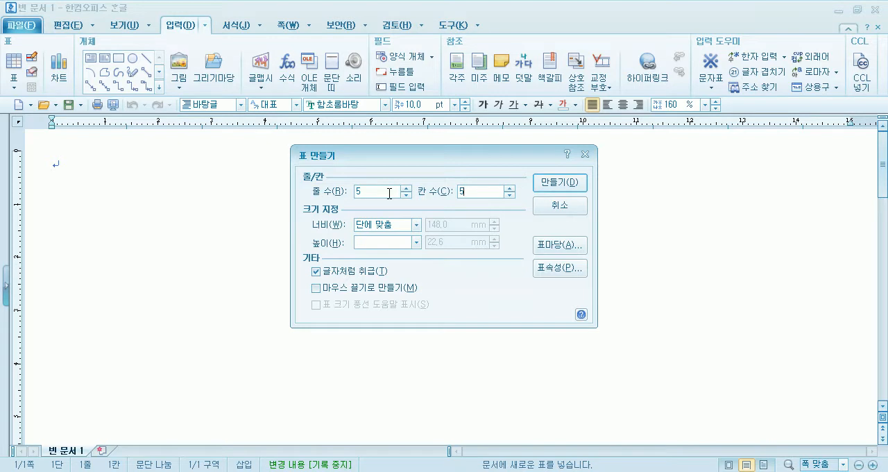
click(359, 275)
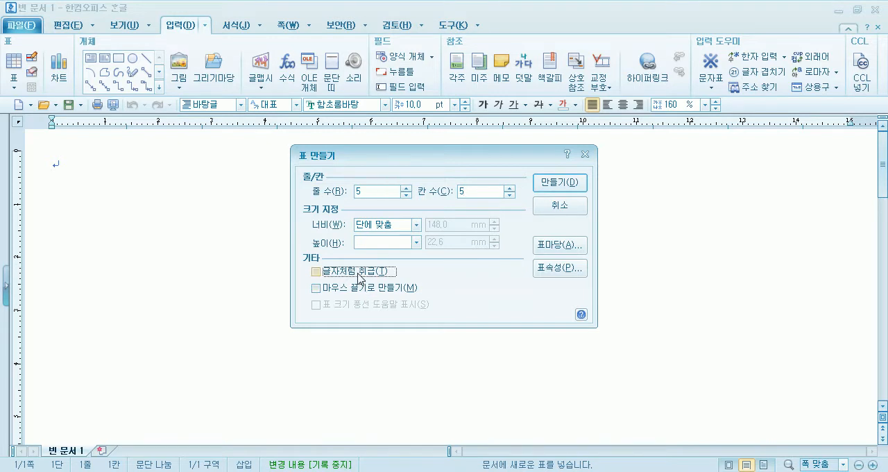
click(360, 276)
click(567, 186)
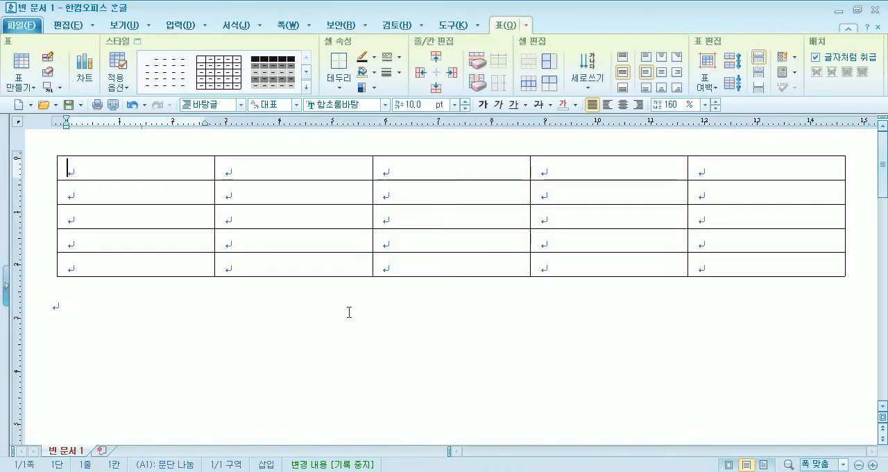
Undo the insertion of the five-by-five table and cancel a new table creation.
key(ctrl+z)
click(13, 66)
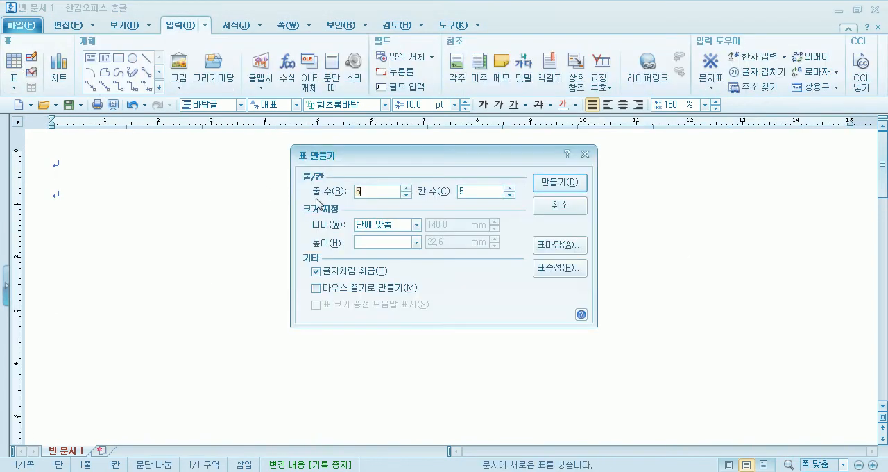
click(559, 205)
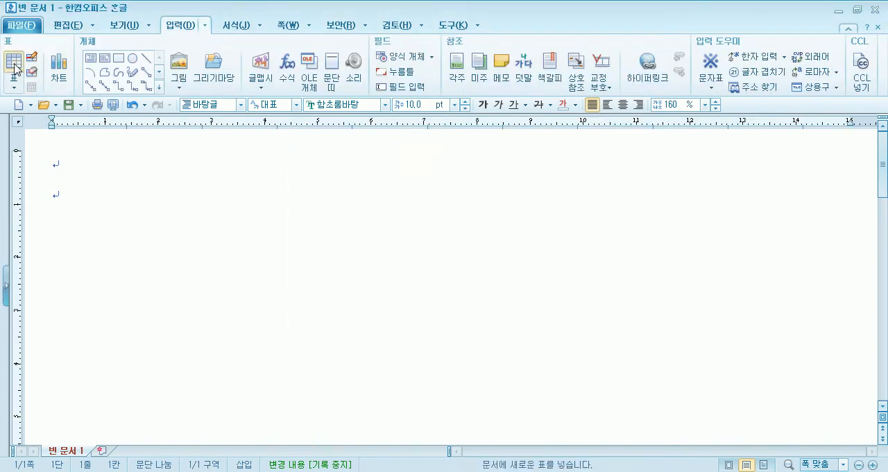
Insert a table of 5 rows and 7 columns and toggle its treat-as-character placement on and off.
click(14, 87)
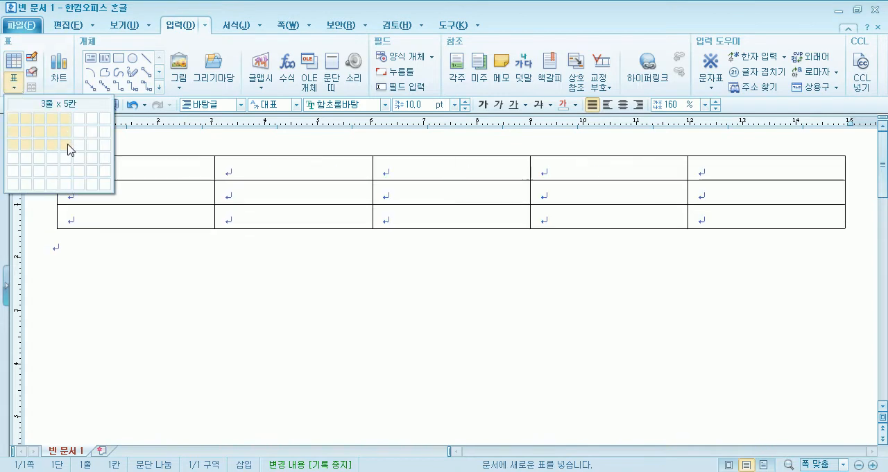
click(89, 175)
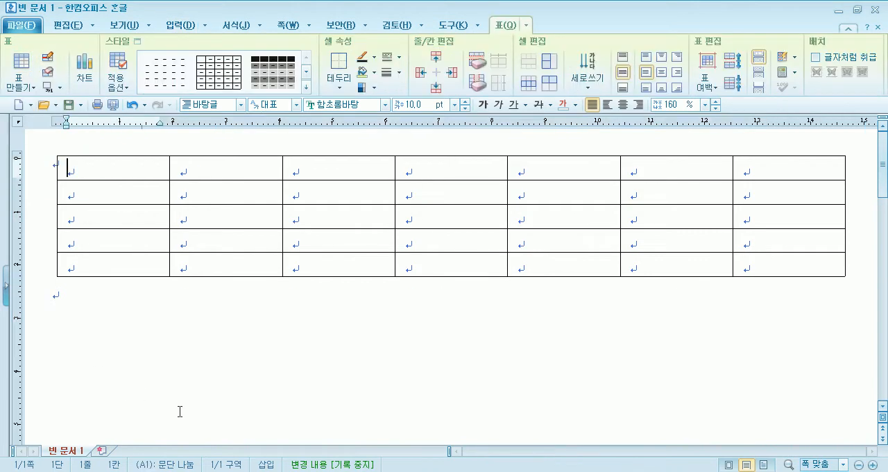
click(843, 64)
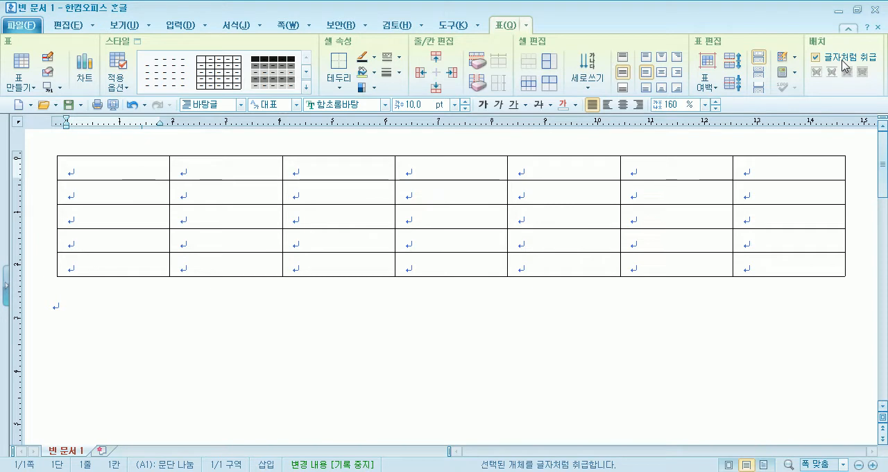
click(843, 64)
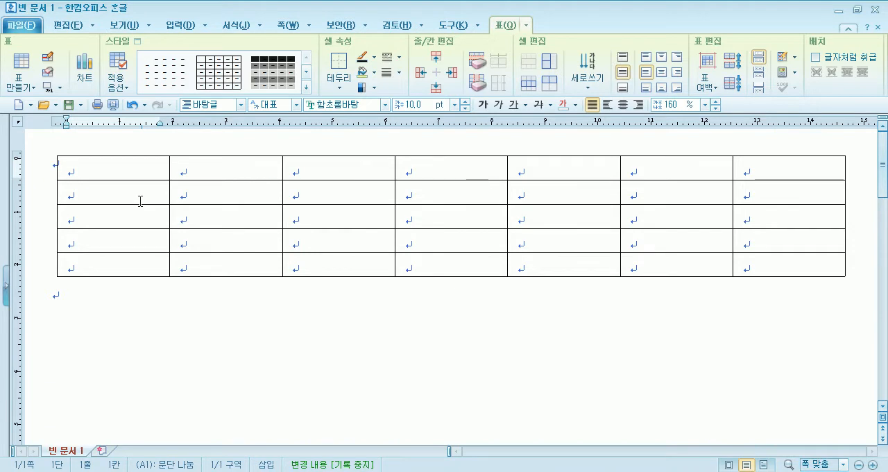
Place the cursor in the third cell of the top row and move it down the column and back up.
click(79, 341)
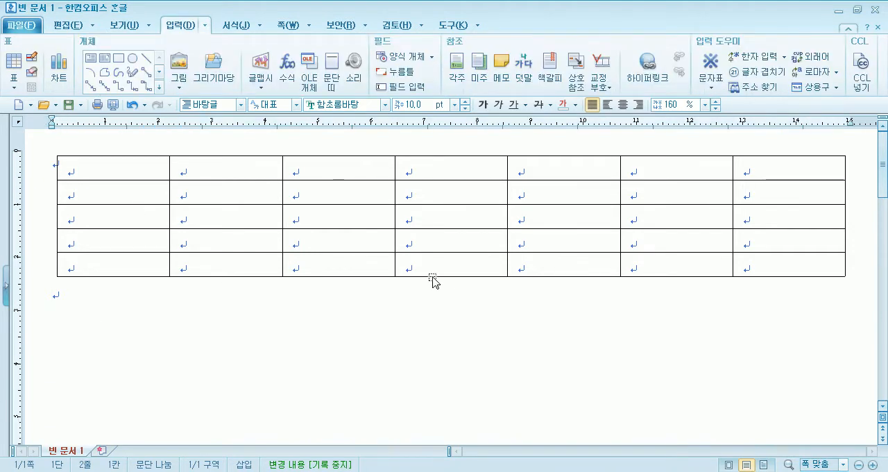
click(373, 174)
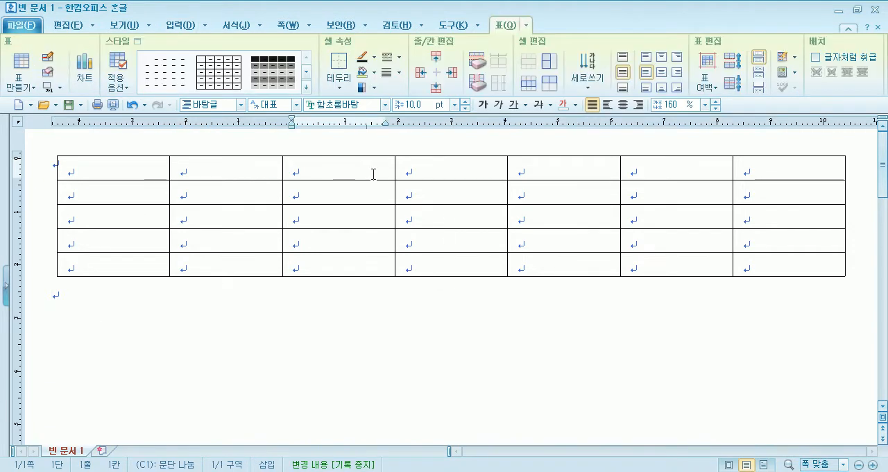
key(Down)
key(Down)
key(Down)
key(Down)
key(Down)
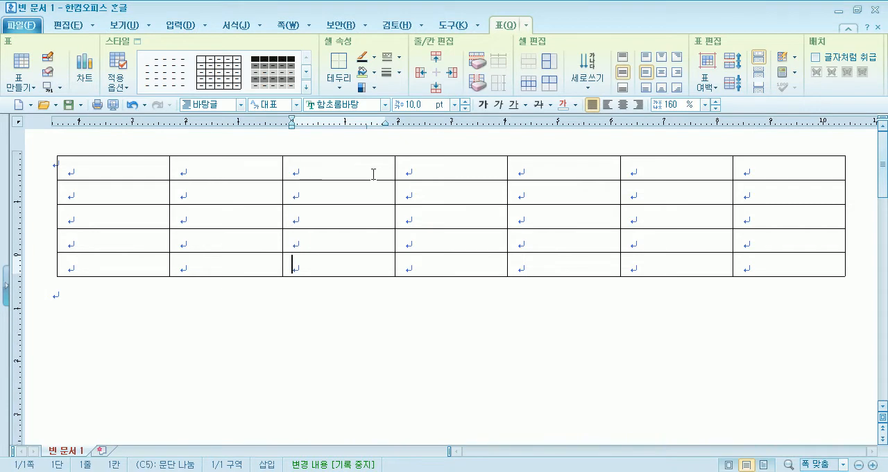
key(Up)
key(Up)
key(Up)
key(Up)
key(Up)
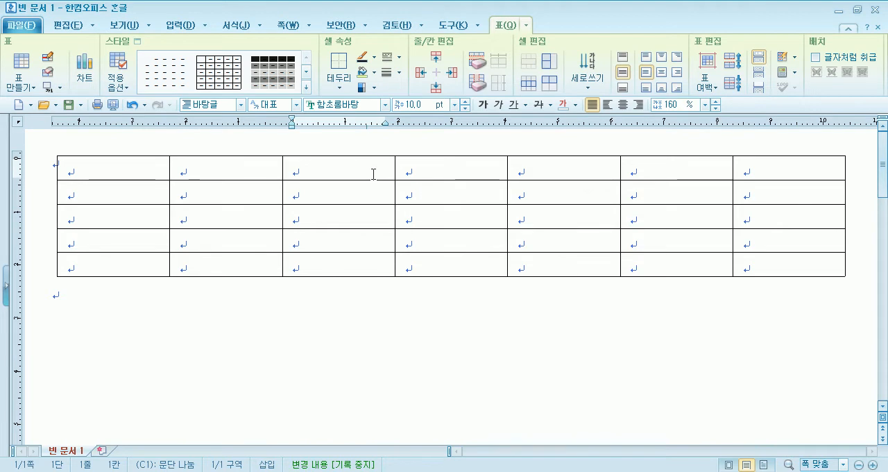
Turn on treat-as-character placement for the table and move the cursor from cell A1 to C1.
click(817, 59)
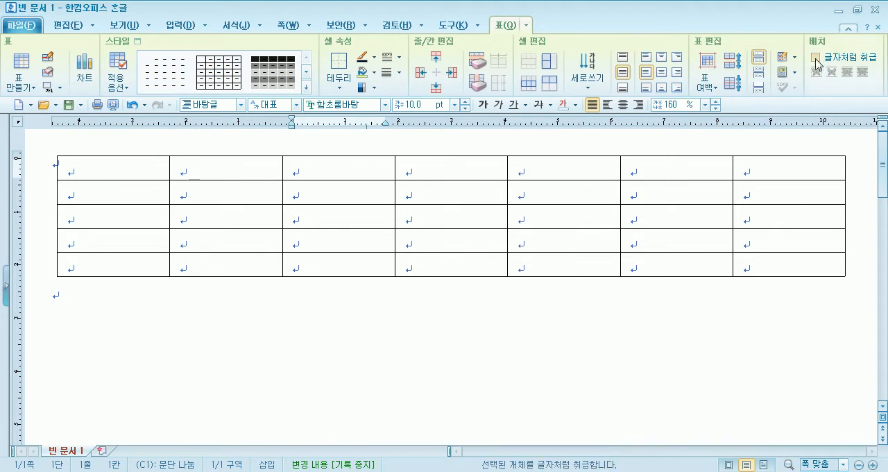
click(111, 169)
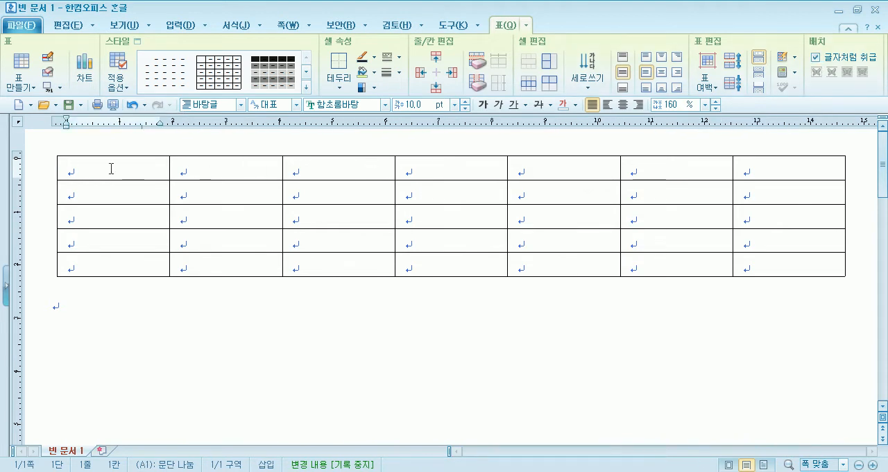
key(Right)
key(Right)
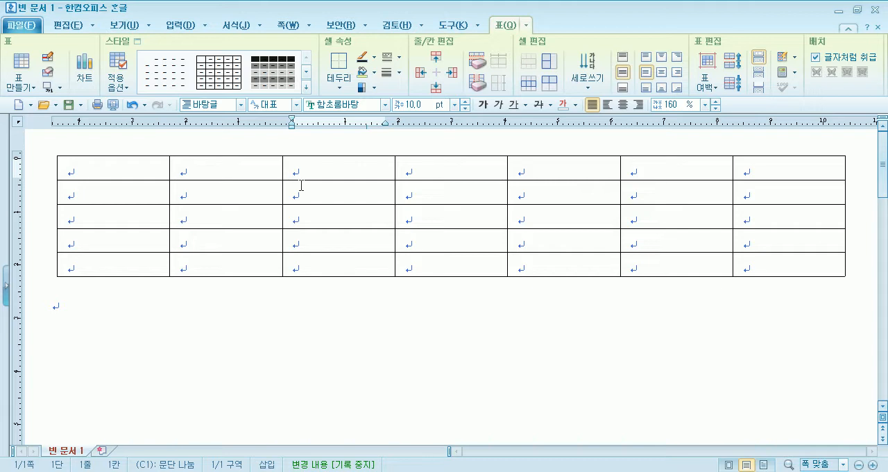
Select the cell block B1 to D5, clear it, and select cell C1 on its own.
drag(232, 166, 431, 261)
click(349, 303)
click(333, 164)
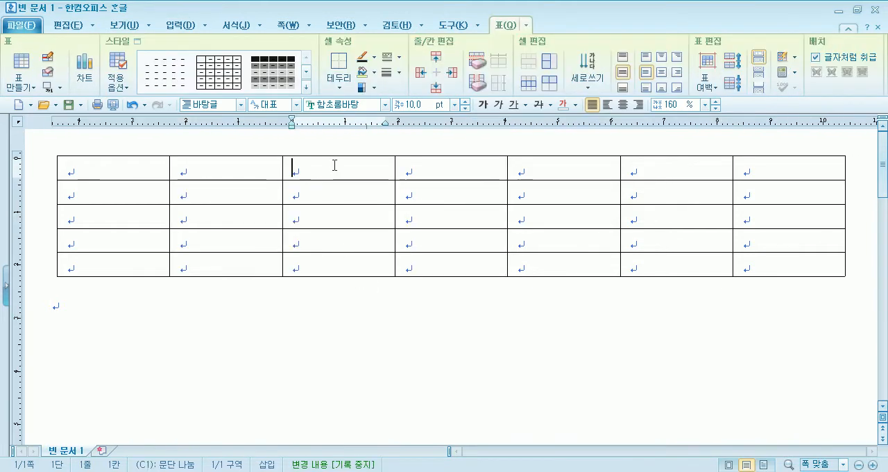
key(F5)
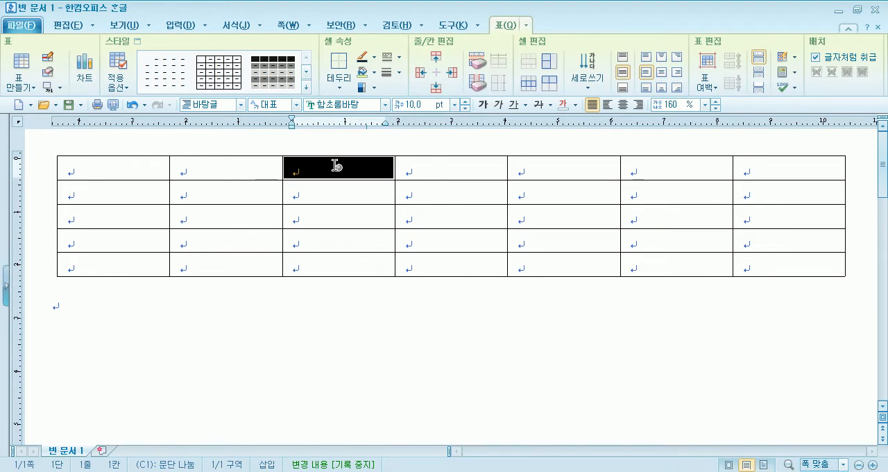
Select the first four cells of the third column, and reduce the selection to the top cell.
click(326, 337)
drag(337, 169, 339, 240)
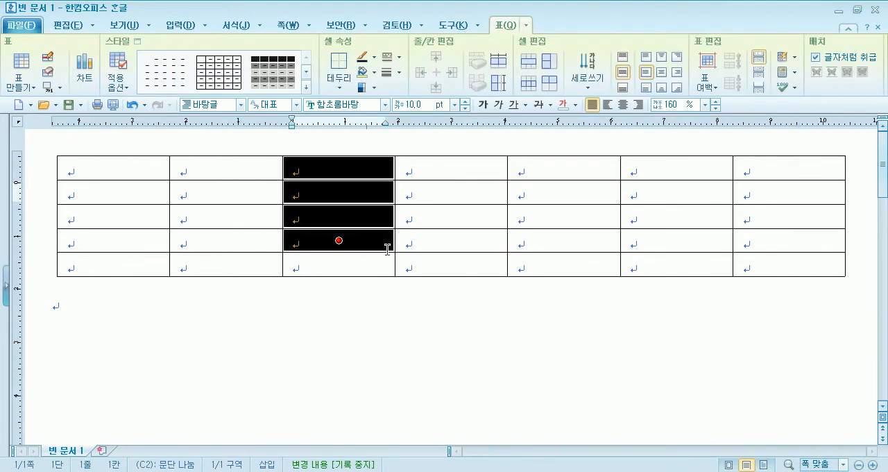
click(338, 168)
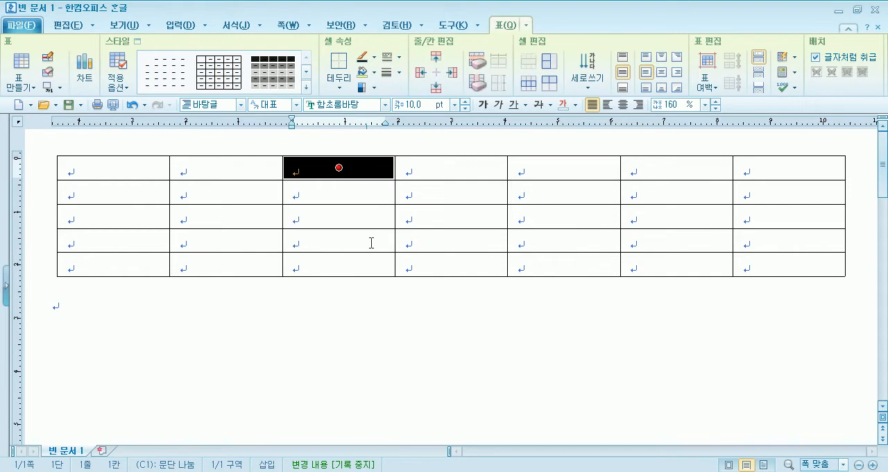
Clear the cell selection and reselect only cell C1 as a movable cell block.
key(Escape)
key(F5)
click(328, 312)
click(328, 168)
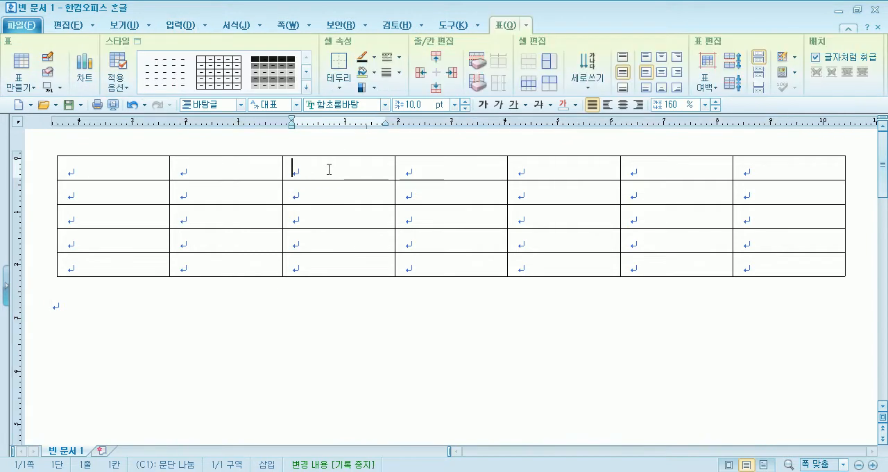
key(F5)
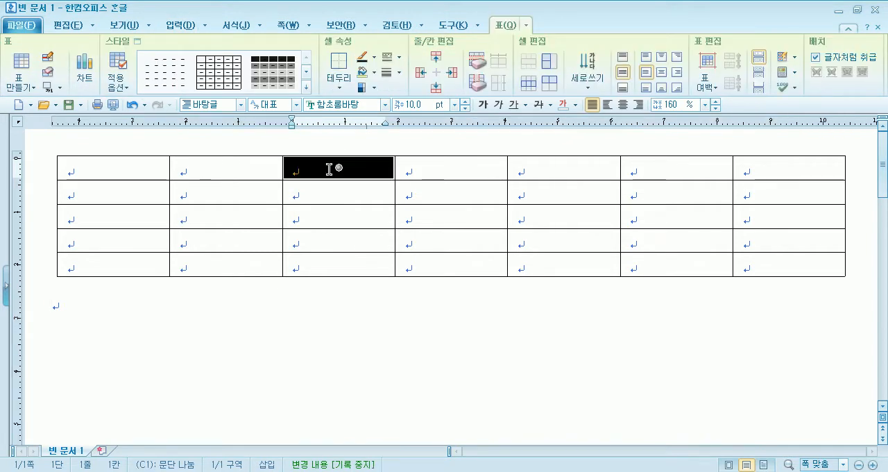
Move the single-cell selection around the table in all directions, ending on cell C2.
key(Left)
key(Left)
key(Right)
key(Down)
key(Down)
key(Right)
key(Right)
key(Right)
key(Right)
key(Right)
key(Right)
key(Right)
key(Right)
key(Right)
key(Right)
key(Right)
key(Right)
key(Right)
key(Right)
key(Right)
key(Right)
key(Right)
key(Right)
key(Right)
key(Left)
key(Left)
key(Left)
key(Left)
key(Left)
key(Left)
key(Left)
key(Left)
key(Left)
key(Left)
key(Left)
key(Left)
key(Left)
key(Left)
key(Left)
key(Up)
key(Up)
key(Left)
key(Left)
key(Left)
key(Left)
key(Left)
key(Down)
key(Down)
key(Down)
key(Down)
key(Up)
key(Up)
key(Up)
key(Up)
key(Right)
key(Right)
key(Down)
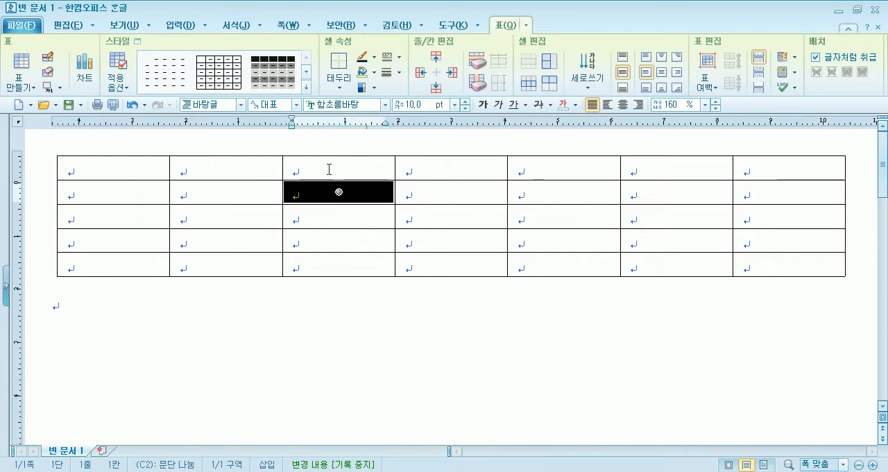
Extend the cell selection from C2 across to column E and down to row 4.
key(shift+Right)
key(shift+Right)
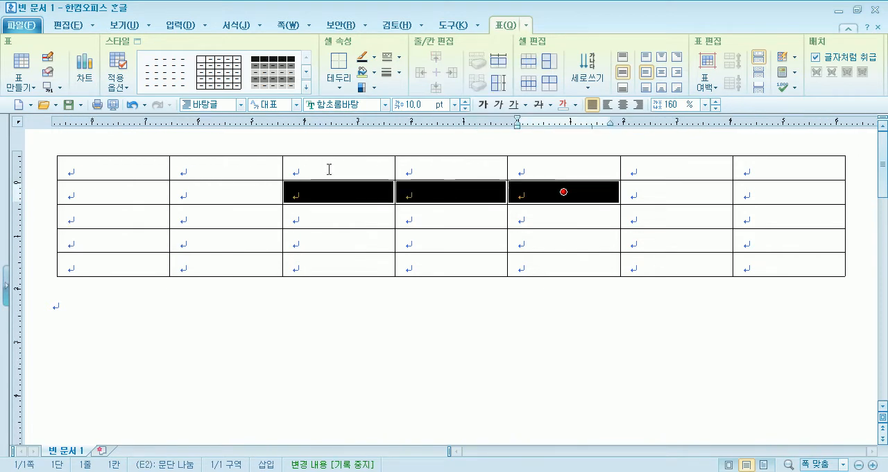
key(shift+Down)
key(shift+Down)
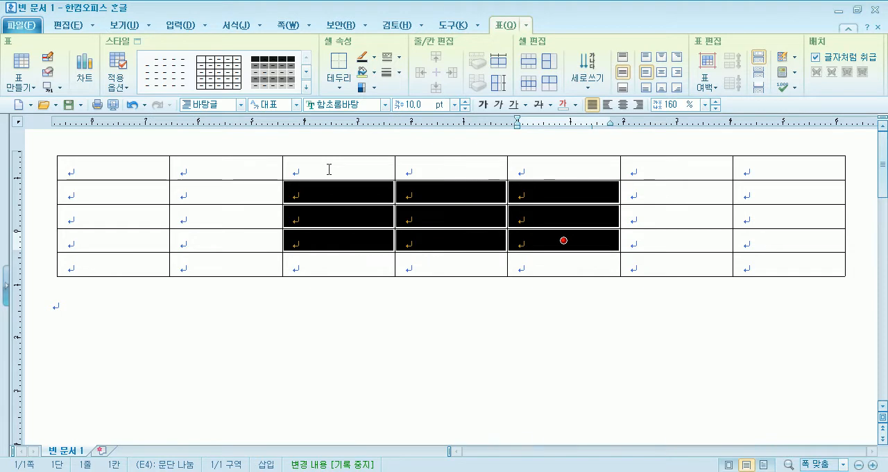
Select all cells of the first three columns, clear that block, and select only cell B1.
drag(109, 166, 335, 266)
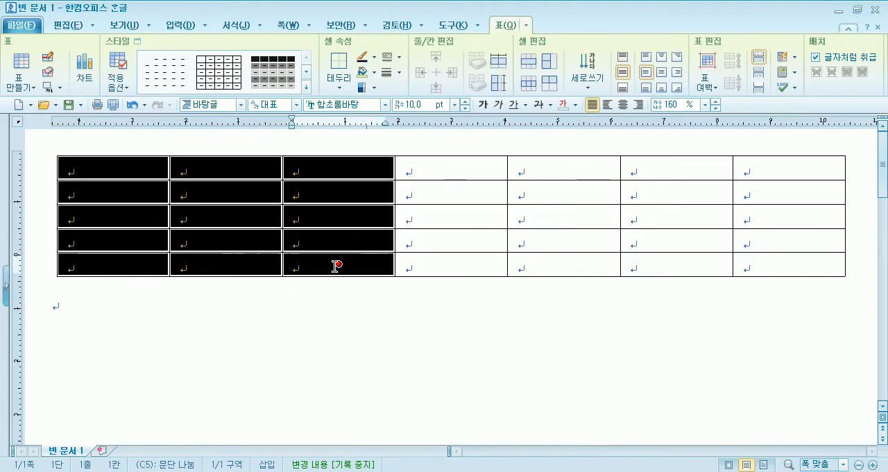
click(381, 264)
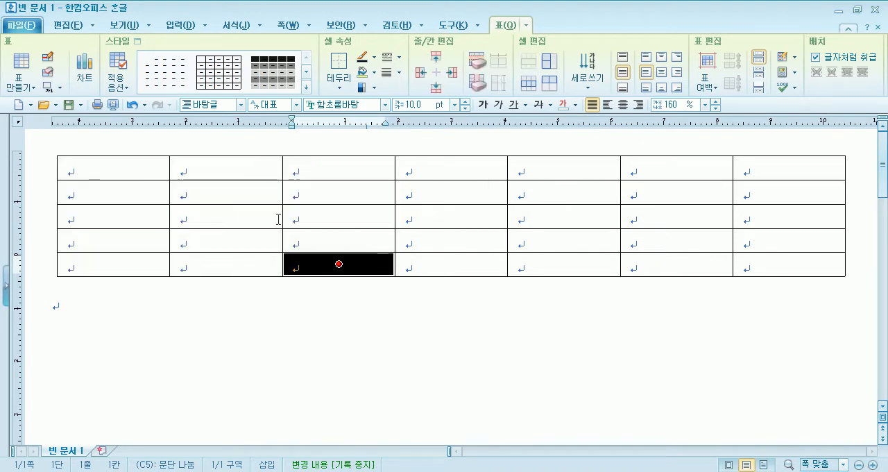
click(225, 168)
key(Escape)
key(F5)
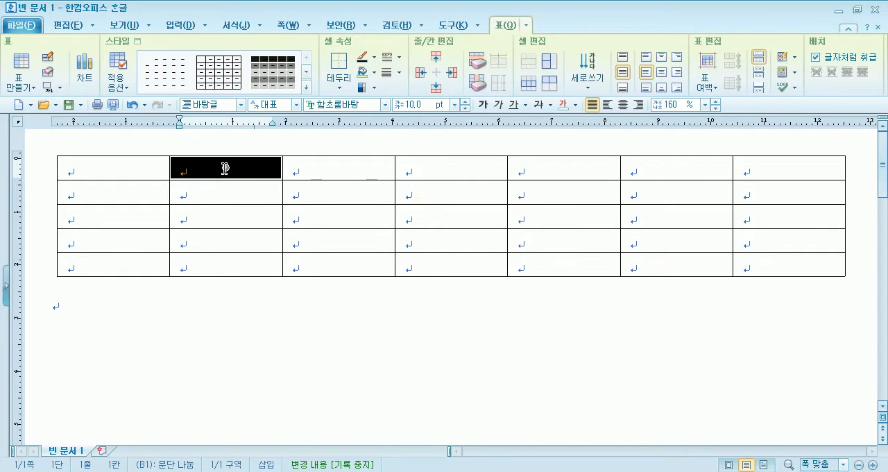
Move the single-cell selection through neighbouring cells and finish on cell A1.
key(Right)
key(Right)
key(Right)
key(Right)
key(Right)
key(Left)
key(Left)
key(Left)
key(Left)
key(Down)
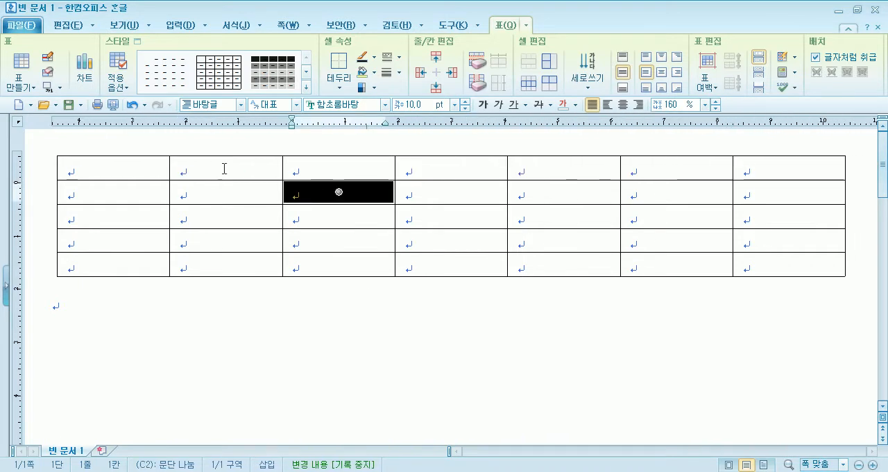
key(Left)
key(Left)
key(Up)
Switch to block extension from cell A1 and extend the selection to cell G5, covering the whole table.
key(F5)
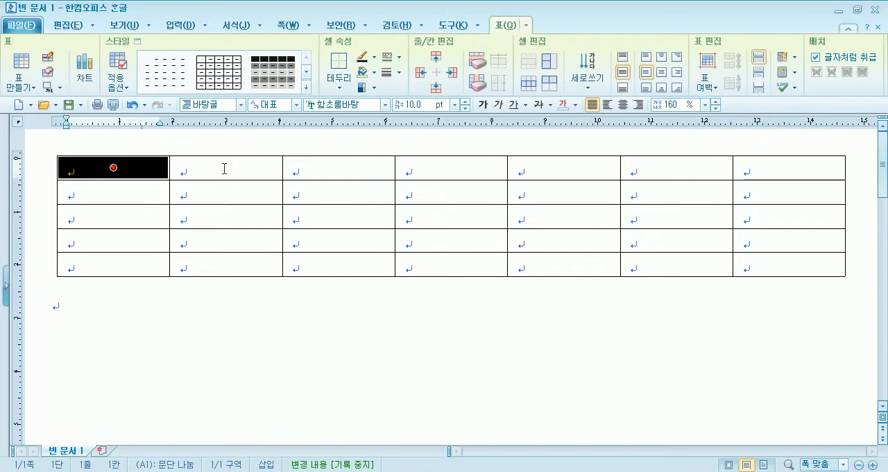
key(Right)
key(Right)
key(Right)
key(Right)
key(Right)
key(Down)
key(Down)
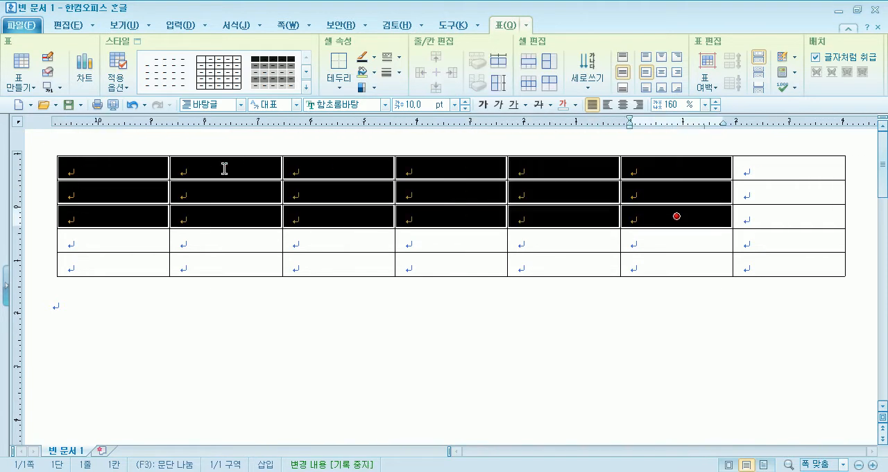
key(Right)
key(Down)
key(Down)
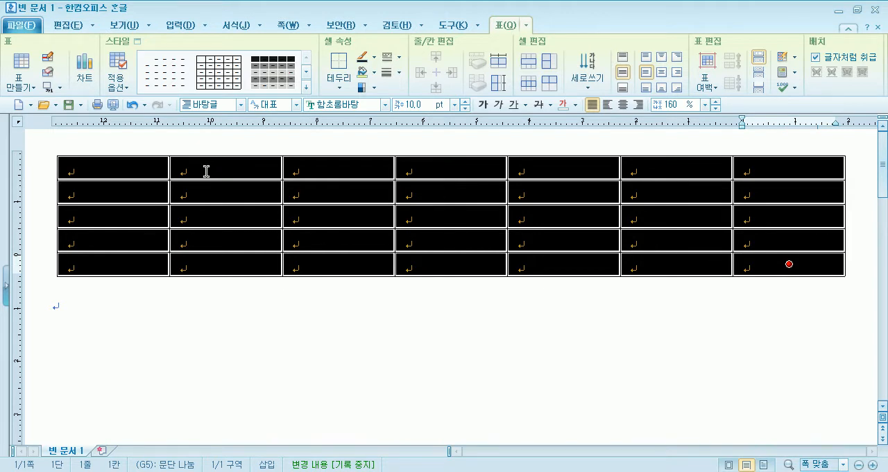
Clear the selection, reselect every cell of the table starting from cell A1, and deselect them again.
click(159, 168)
click(159, 303)
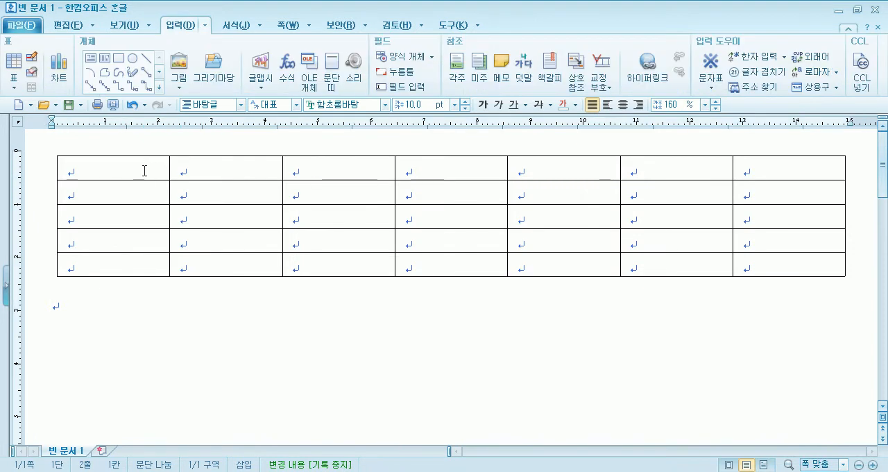
click(143, 168)
key(F5)
key(F5)
key(F5)
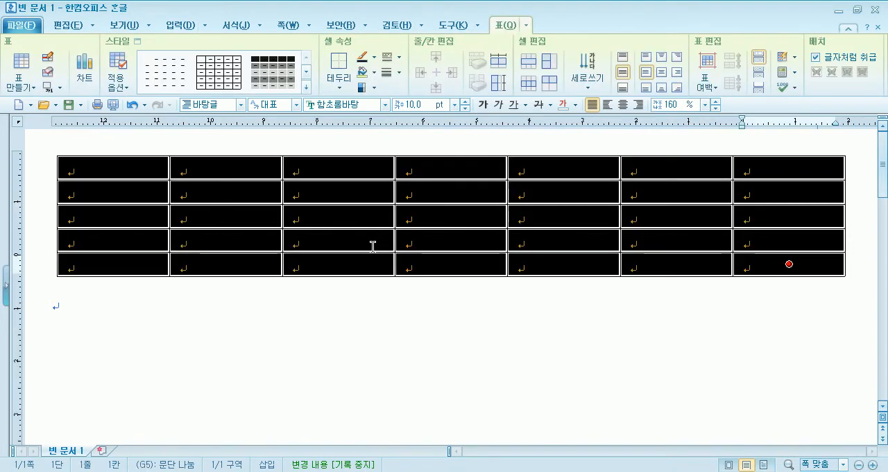
click(313, 371)
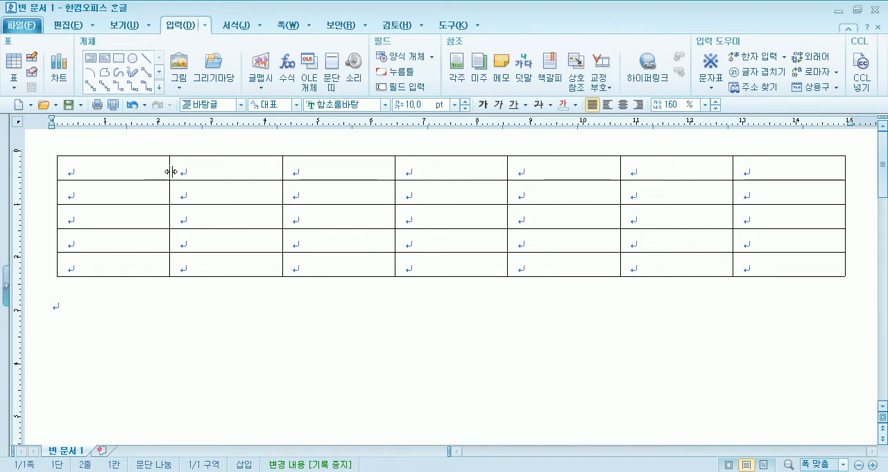
Select every cell of the table, increase the height of all rows together, and shrink them back to their minimum height.
drag(164, 172, 789, 263)
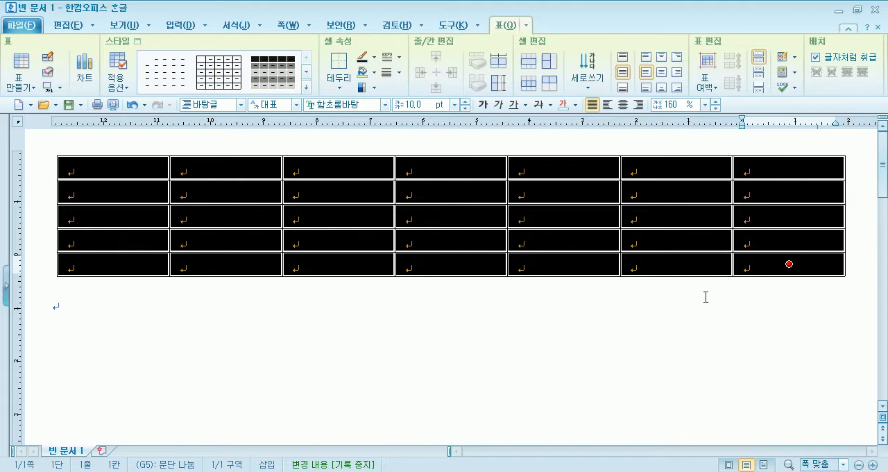
key(ctrl+Down)
key(ctrl+Down)
key(ctrl+Down)
key(ctrl+Down)
key(ctrl+Down)
key(ctrl+Down)
key(ctrl+Down)
key(ctrl+Down)
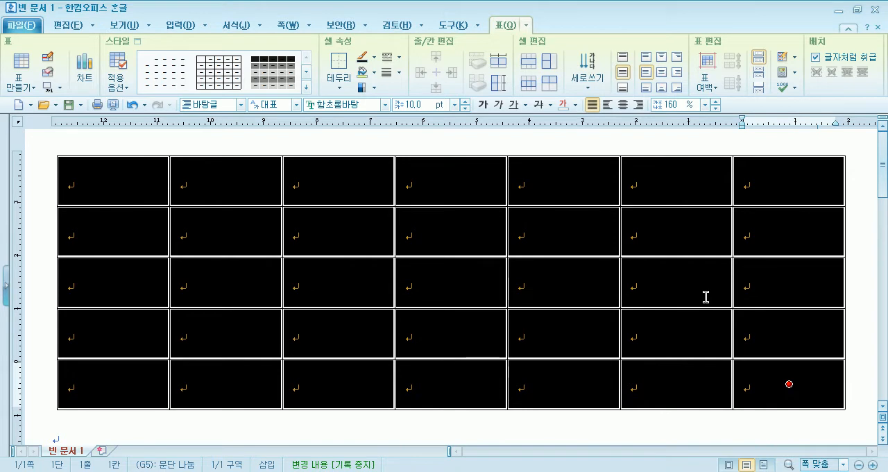
key(ctrl+Up)
key(ctrl+Up)
key(ctrl+Up)
key(ctrl+Up)
key(ctrl+Up)
key(ctrl+Up)
key(ctrl+Up)
key(ctrl+Up)
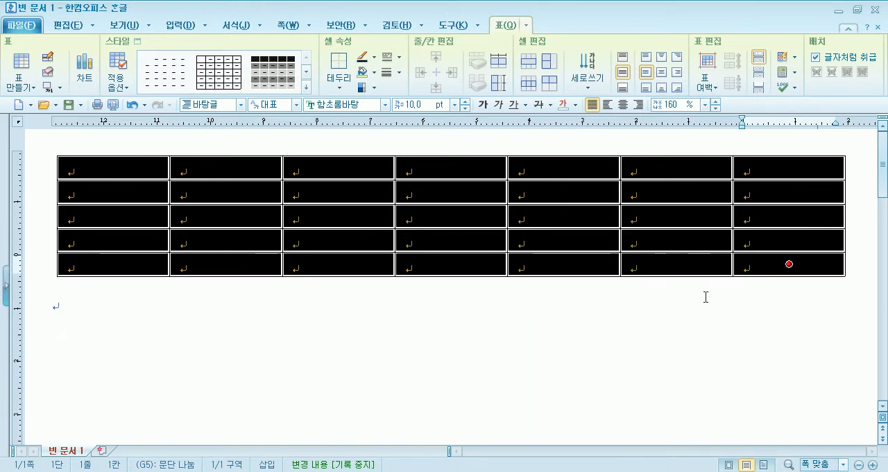
Select only cell C2 and increase the height of its whole row, letting the table grow taller.
click(321, 193)
key(ctrl+Down)
key(ctrl+Down)
key(ctrl+Down)
key(ctrl+Down)
key(ctrl+Down)
key(ctrl+Down)
key(ctrl+Down)
key(ctrl+Down)
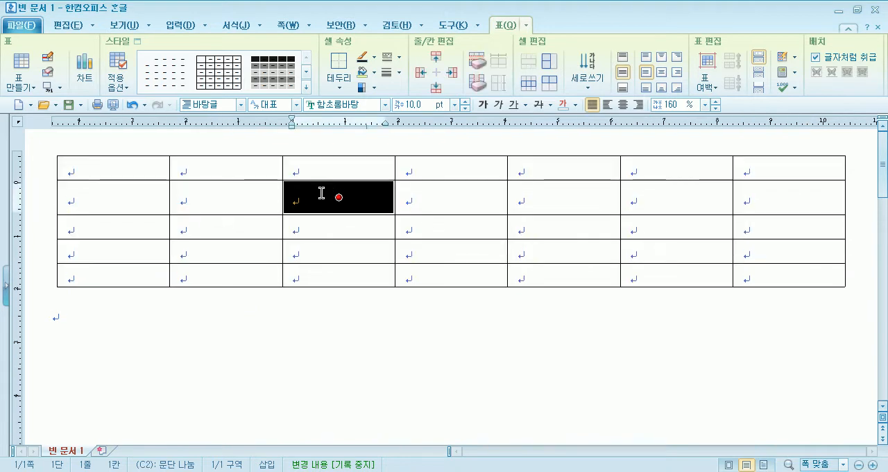
key(ctrl+Down)
key(ctrl+Down)
key(ctrl+Down)
key(ctrl+Down)
key(ctrl+Down)
key(ctrl+Down)
key(ctrl+Down)
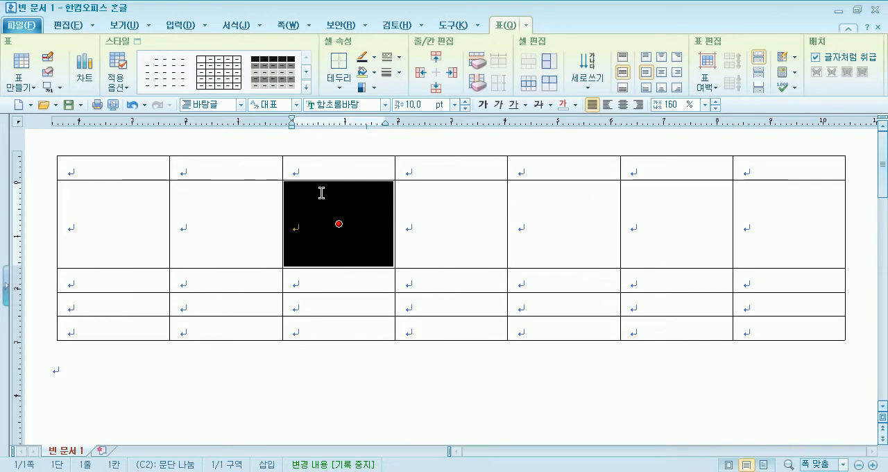
Shrink row 2 through cell C2 to slightly above the other rows' height, and enlarge it again to about three times their height.
key(ctrl+Up)
key(ctrl+Up)
key(ctrl+Up)
key(ctrl+Up)
key(ctrl+Up)
key(ctrl+Up)
key(ctrl+Up)
key(ctrl+Up)
key(ctrl+Up)
key(ctrl+Up)
key(ctrl+Up)
key(ctrl+Up)
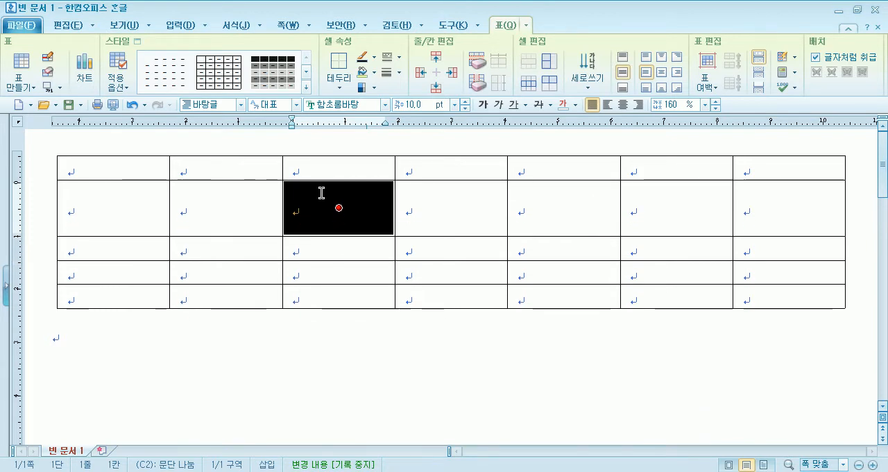
key(ctrl+Down)
key(ctrl+Down)
key(ctrl+Down)
key(ctrl+Down)
key(ctrl+Down)
key(ctrl+Down)
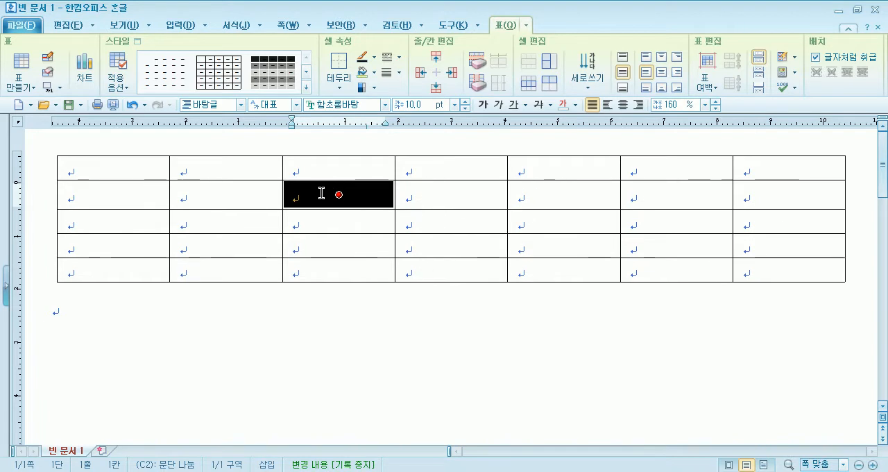
key(ctrl+Down)
key(ctrl+Down)
key(ctrl+Down)
key(ctrl+Down)
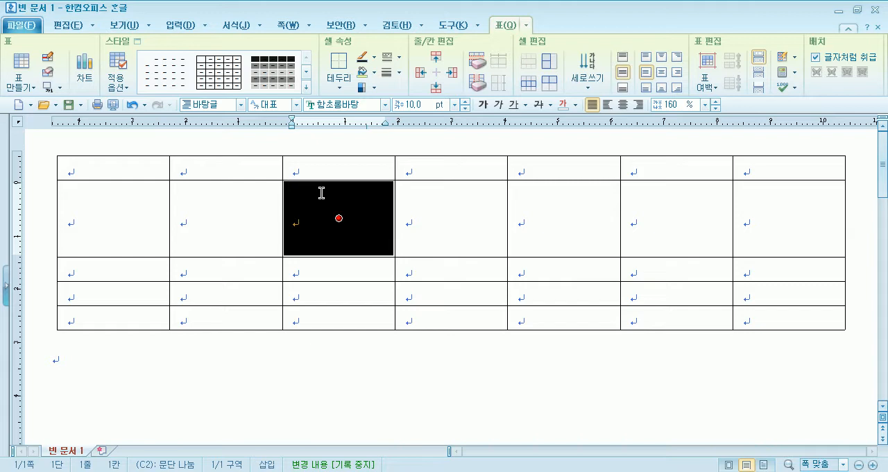
Widen column C through cell C2, letting the table grow wider, and turn on the page outline view.
key(ctrl+Right)
key(ctrl+Right)
key(ctrl+Right)
key(ctrl+Right)
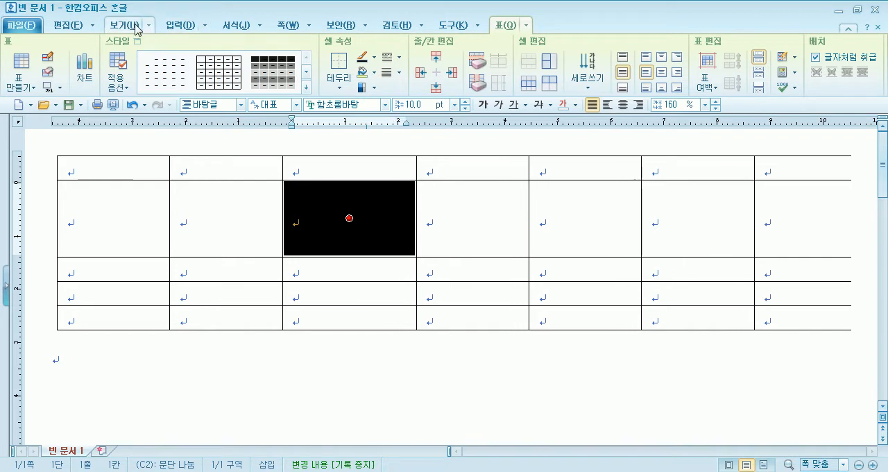
click(137, 29)
click(14, 73)
Widen column C further, and narrow it to about a third of its neighbours' width, letting the table's width change too.
key(ctrl+Right)
key(ctrl+Right)
key(ctrl+Right)
key(ctrl+Right)
key(ctrl+Left)
key(ctrl+Left)
key(ctrl+Left)
key(ctrl+Left)
key(ctrl+Left)
key(ctrl+Left)
key(ctrl+Left)
key(ctrl+Left)
key(ctrl+Left)
key(ctrl+Left)
key(ctrl+Left)
key(ctrl+Left)
key(ctrl+Left)
key(ctrl+Left)
key(ctrl+Left)
key(ctrl+Left)
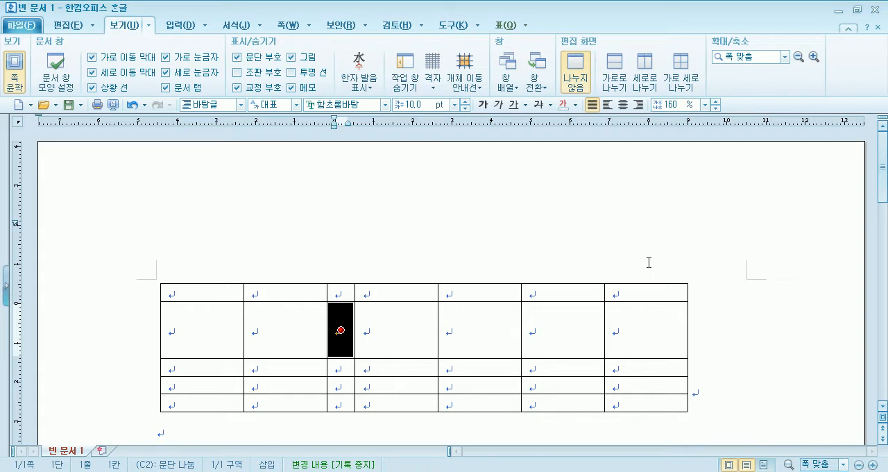
Shrink row 2 to its minimum height and enlarge it again to nearly three times the other rows' height.
key(ctrl+Up)
key(ctrl+Up)
key(ctrl+Up)
key(ctrl+Up)
key(ctrl+Up)
key(ctrl+Up)
key(ctrl+Up)
key(ctrl+Up)
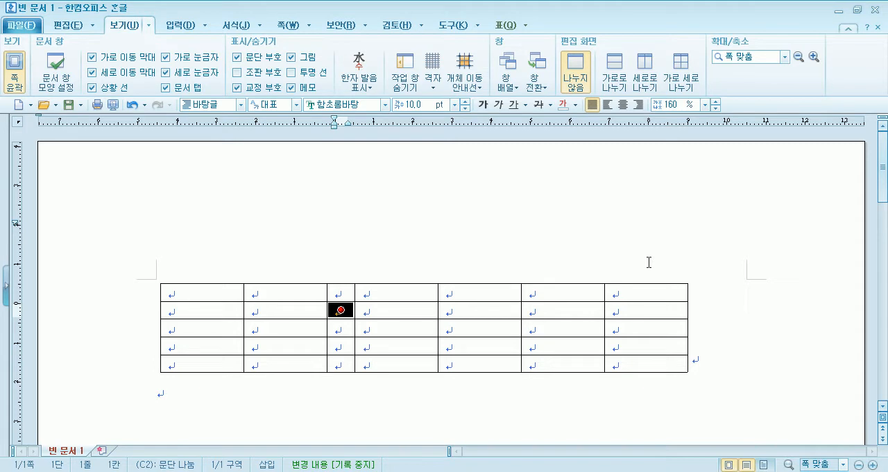
key(ctrl+Down)
key(ctrl+Down)
key(ctrl+Down)
key(ctrl+Down)
key(ctrl+Down)
key(ctrl+Down)
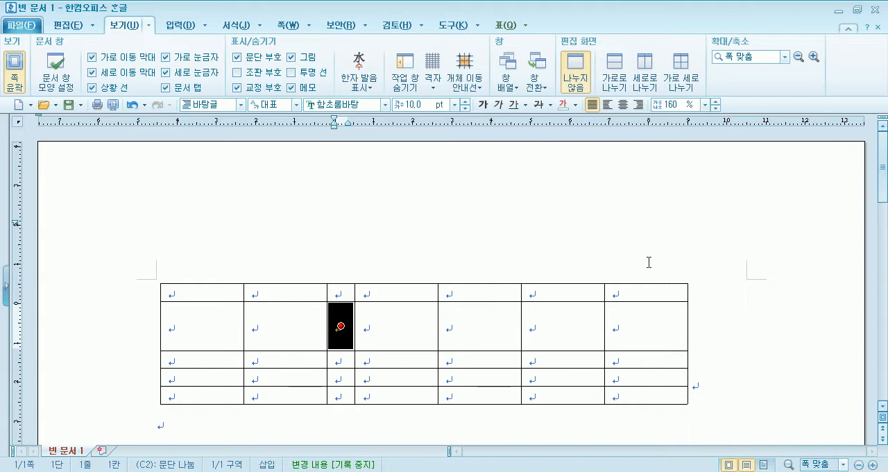
Widen column C at the expense of column D while keeping the table's overall width fixed.
key(ctrl+Right)
key(ctrl+Right)
key(ctrl+Right)
key(ctrl+Right)
key(ctrl+Right)
key(ctrl+Right)
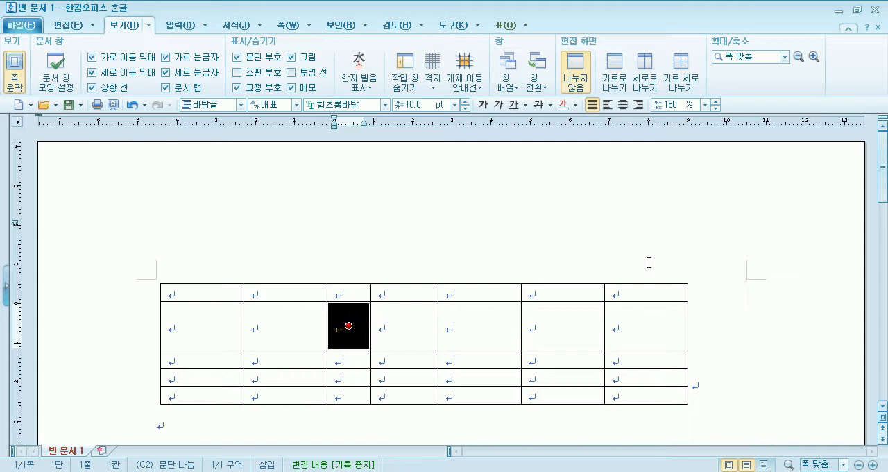
key(ctrl+Right)
key(ctrl+Right)
key(ctrl+Right)
key(ctrl+Right)
key(ctrl+Right)
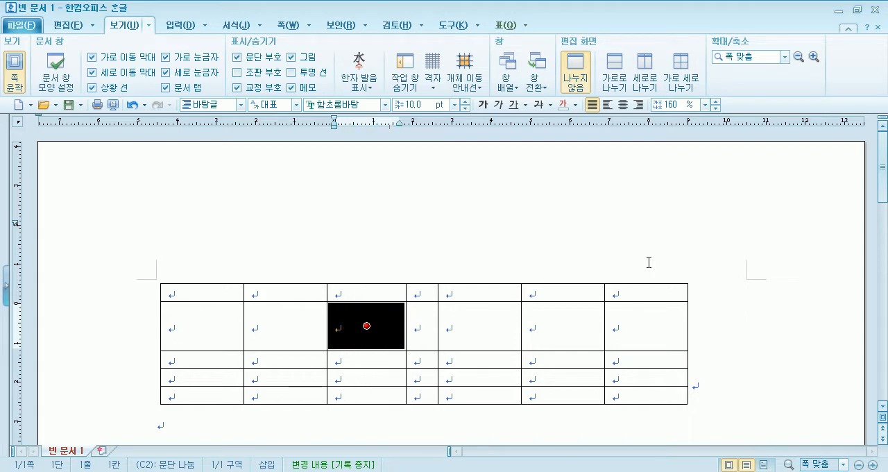
Shrink, restore and again shrink row 2 to its minimum height against row 3, keeping the table's overall height fixed.
key(ctrl+Up)
key(ctrl+Up)
key(ctrl+Up)
key(ctrl+Up)
key(ctrl+Up)
key(ctrl+Up)
key(ctrl+Up)
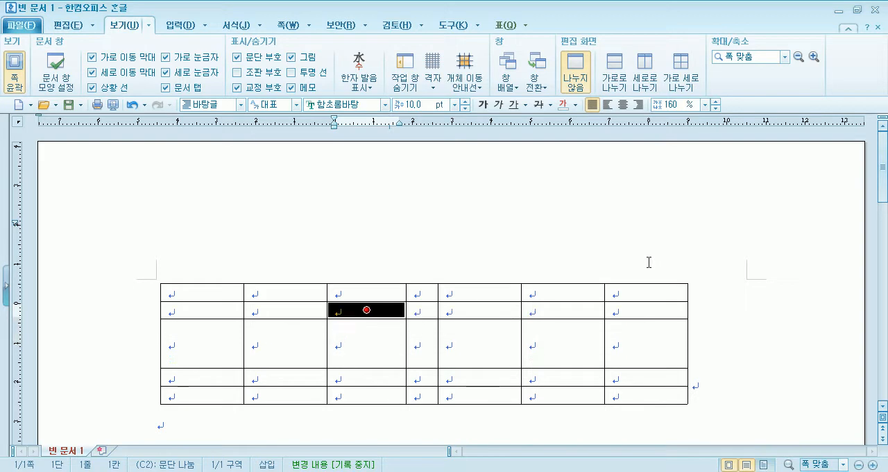
key(ctrl+Down)
key(ctrl+Down)
key(ctrl+Down)
key(ctrl+Down)
key(ctrl+Down)
key(ctrl+Down)
key(ctrl+Down)
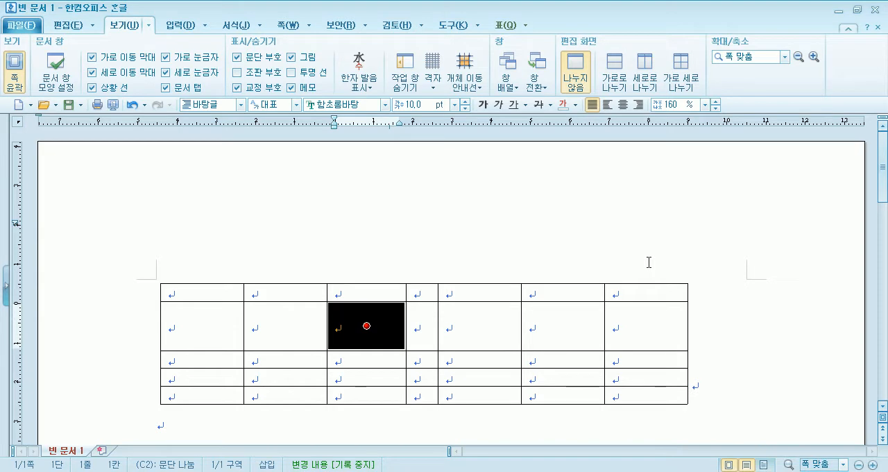
key(ctrl+Up)
key(ctrl+Up)
key(ctrl+Up)
key(ctrl+Up)
key(ctrl+Up)
key(ctrl+Up)
key(ctrl+Up)
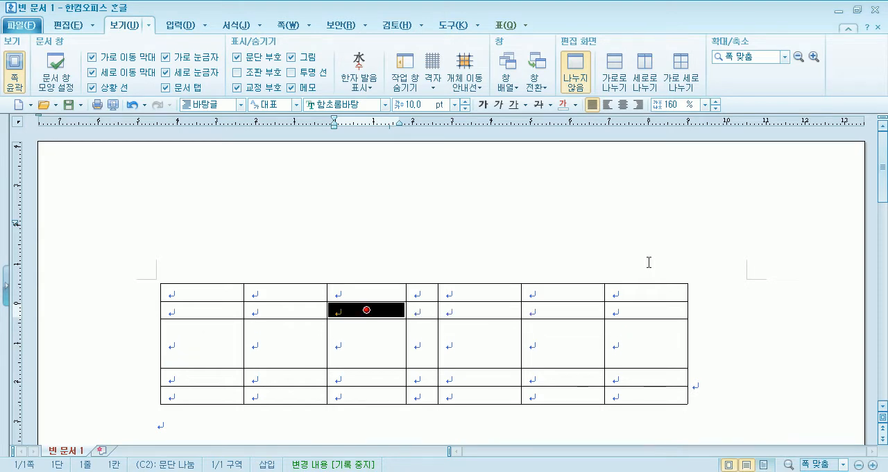
Narrow column C to its minimum in favour of column D, and widen it by stretching the table to the right page margin.
key(ctrl+Left)
key(ctrl+Left)
key(ctrl+Left)
key(ctrl+Left)
key(ctrl+Left)
key(ctrl+Left)
key(ctrl+Left)
key(ctrl+Left)
key(ctrl+Left)
key(ctrl+Left)
key(ctrl+Left)
key(ctrl+Left)
key(ctrl+Left)
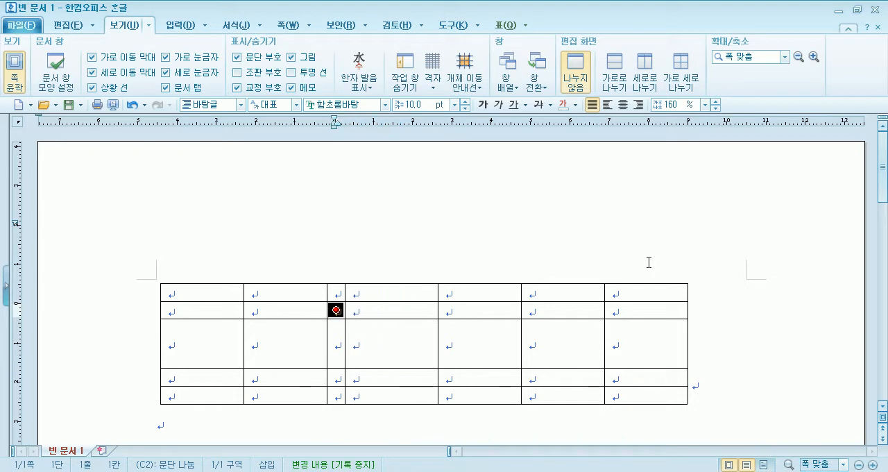
key(ctrl+Right)
key(ctrl+Right)
key(ctrl+Right)
key(ctrl+Right)
key(ctrl+Right)
key(ctrl+Right)
key(ctrl+Right)
key(ctrl+Right)
key(ctrl+Right)
key(ctrl+Right)
key(ctrl+Right)
key(ctrl+Right)
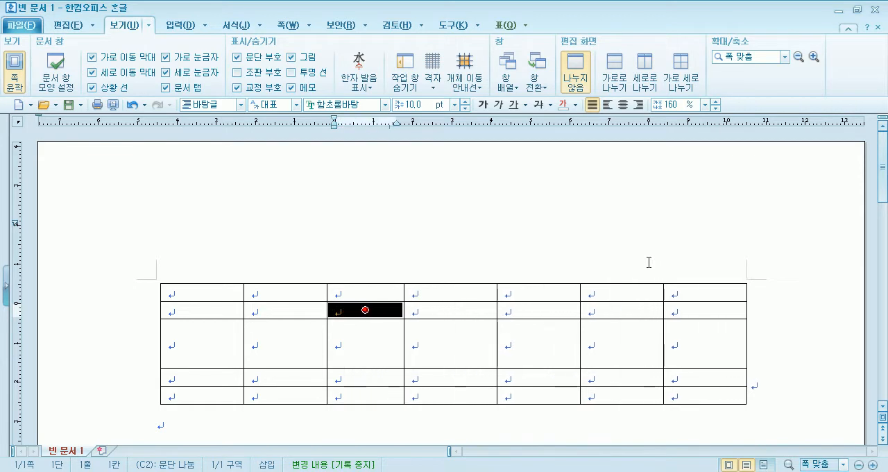
Narrow column C to its minimum within the fixed table width, and widen it partway by taking space from column D.
key(ctrl+Left)
key(ctrl+Left)
key(ctrl+Left)
key(ctrl+Left)
key(ctrl+Left)
key(ctrl+Left)
key(ctrl+Left)
key(ctrl+Left)
key(ctrl+Left)
key(ctrl+Left)
key(ctrl+Left)
key(ctrl+Left)
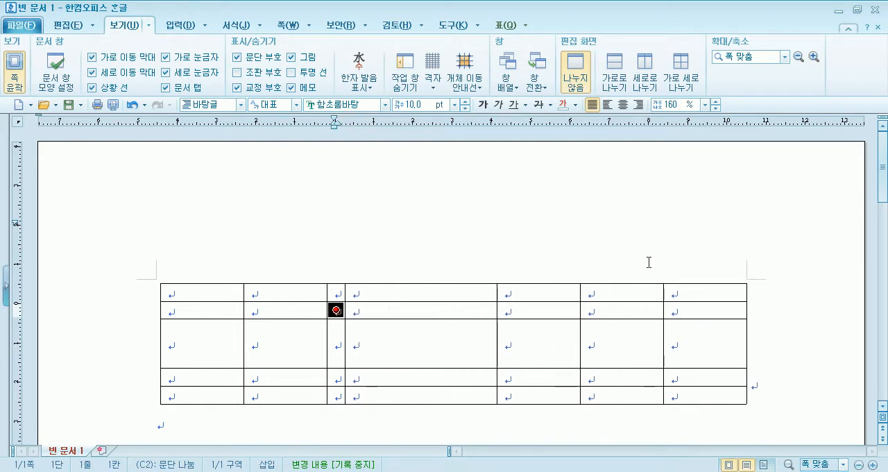
key(ctrl+Right)
key(ctrl+Right)
key(ctrl+Right)
key(ctrl+Right)
key(ctrl+Right)
key(ctrl+Right)
key(ctrl+Right)
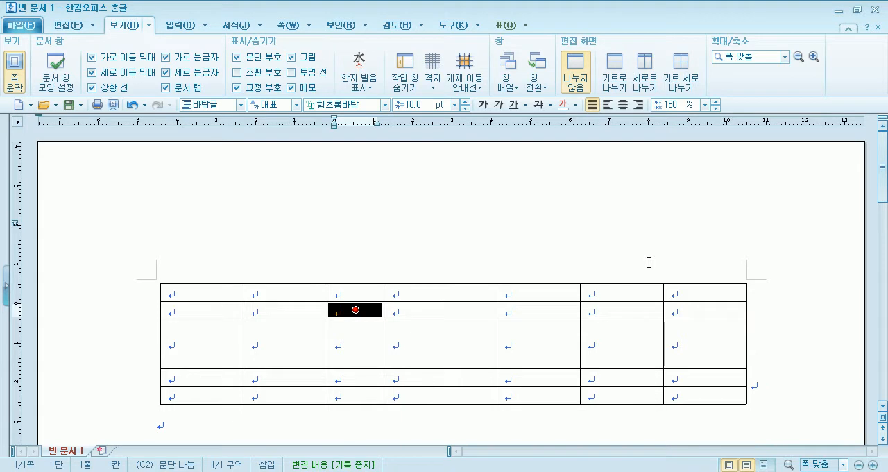
Widen column C against column D and adjust row 2 to match row 3's height, keeping the table's overall size fixed.
key(ctrl+Down)
key(ctrl+Down)
key(ctrl+Down)
key(ctrl+Down)
key(ctrl+Down)
key(ctrl+Down)
key(ctrl+Down)
key(ctrl+Right)
key(ctrl+Right)
key(ctrl+Right)
key(ctrl+Right)
key(ctrl+Right)
key(ctrl+Up)
key(ctrl+Up)
key(ctrl+Up)
key(ctrl+Up)
key(ctrl+Up)
key(ctrl+Up)
key(ctrl+Up)
key(ctrl+Down)
key(ctrl+Down)
key(ctrl+Down)
key(ctrl+Down)
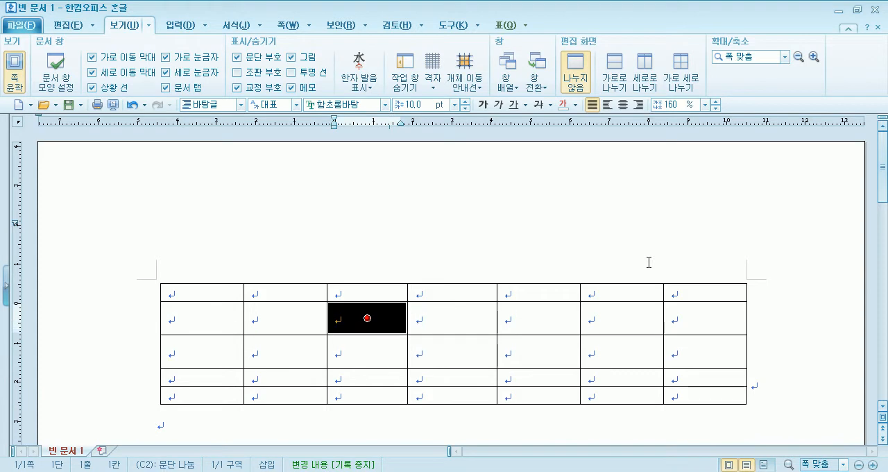
Shrink row 2 back to its minimum height in favour of row 3 without changing the table's height.
key(ctrl+Up)
key(ctrl+Up)
key(ctrl+Up)
key(ctrl+Up)
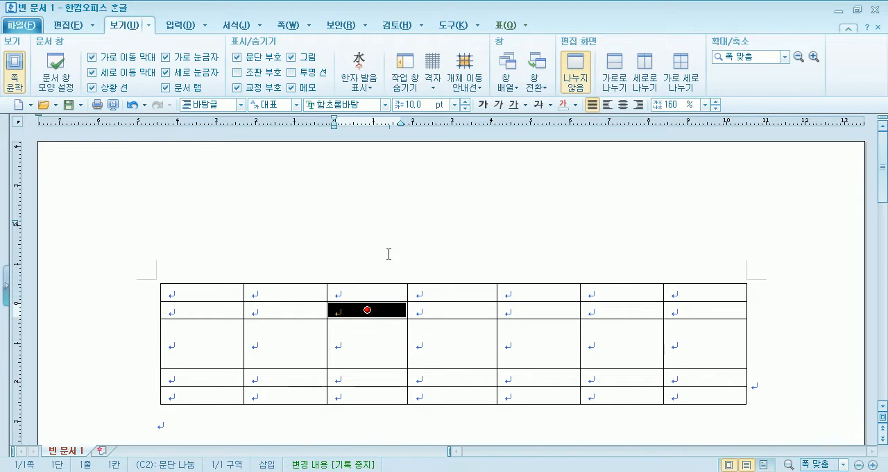
Select the cell block C2:D3 and widen column D at the expense of column E, keeping the table width fixed.
drag(360, 305, 451, 343)
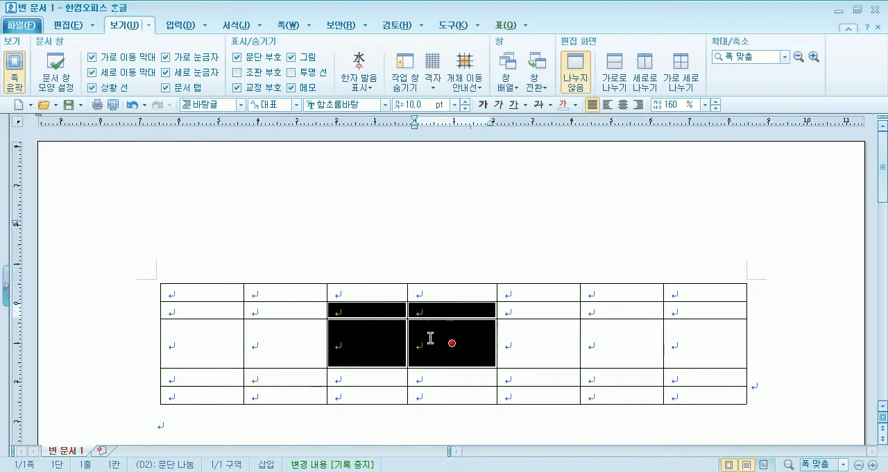
key(alt+Left)
key(alt+Left)
key(alt+Left)
key(alt+Left)
key(alt+Right)
key(alt+Right)
key(alt+Right)
key(alt+Right)
key(alt+Right)
key(alt+Right)
key(alt+Right)
key(alt+Right)
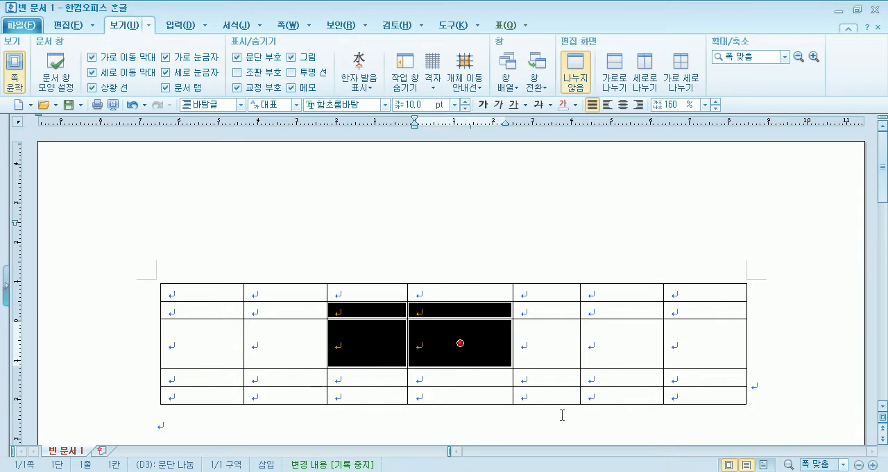
Try moving the lower border of block C2:D3 up and down while keeping the table's overall height fixed.
key(alt+Up)
key(alt+Up)
key(alt+Up)
key(alt+Up)
key(alt+Up)
key(alt+Up)
key(alt+Down)
key(alt+Down)
key(alt+Down)
key(alt+Down)
key(alt+Down)
key(alt+Down)
Narrow columns C and D together to their minimum width, letting the whole table shrink.
key(ctrl+Left)
key(ctrl+Left)
key(ctrl+Left)
key(ctrl+Left)
key(ctrl+Left)
key(ctrl+Left)
key(ctrl+Left)
key(ctrl+Left)
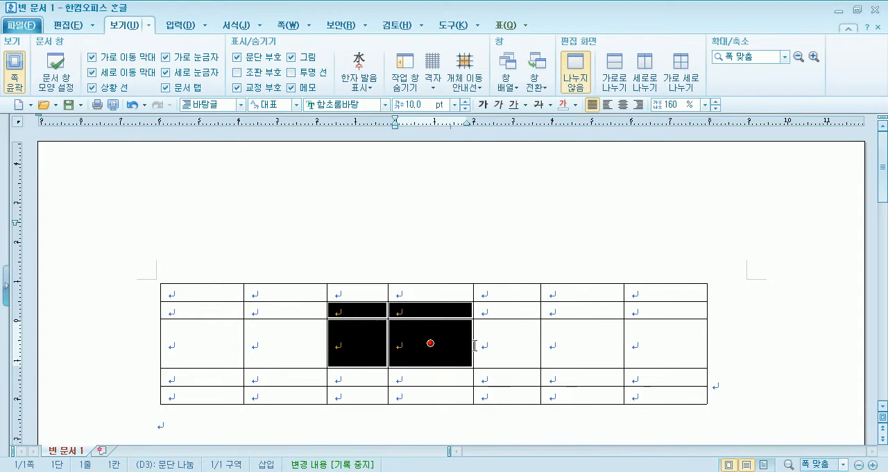
key(ctrl+Left)
key(ctrl+Left)
key(ctrl+Left)
key(ctrl+Left)
key(ctrl+Left)
key(ctrl+Left)
key(ctrl+Left)
key(ctrl+Left)
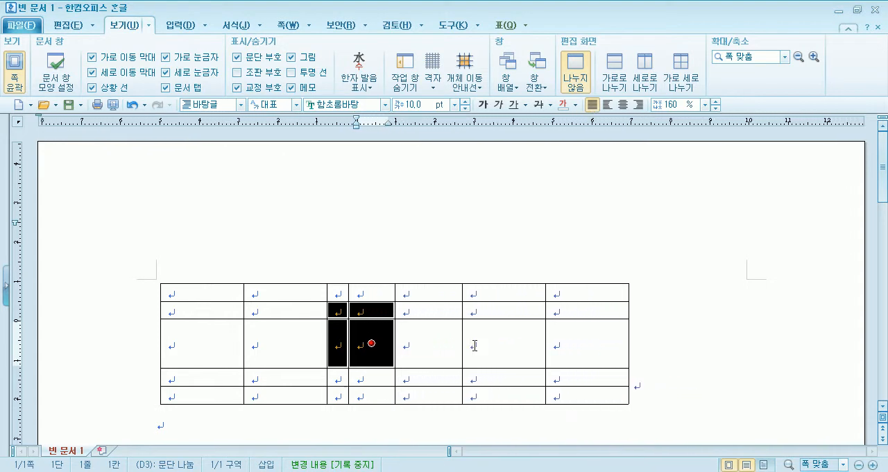
key(ctrl+Left)
key(ctrl+Left)
Widen columns C and D together by equal amounts, letting the whole table grow wider.
key(ctrl+Right)
key(ctrl+Right)
key(ctrl+Right)
key(ctrl+Right)
key(ctrl+Right)
key(ctrl+Right)
key(ctrl+Right)
key(ctrl+Right)
key(ctrl+Right)
key(ctrl+Right)
key(ctrl+Right)
key(ctrl+Right)
key(ctrl+Right)
key(ctrl+Right)
key(ctrl+Right)
key(ctrl+Right)
key(ctrl+Right)
key(ctrl+Right)
key(ctrl+Right)
key(ctrl+Right)
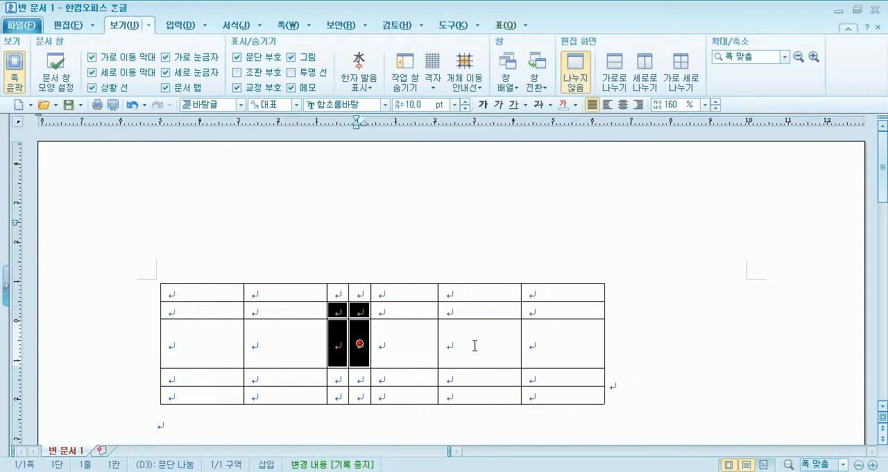
key(ctrl+Left)
key(ctrl+Left)
key(ctrl+Left)
key(ctrl+Left)
key(ctrl+Left)
key(ctrl+Left)
key(ctrl+Left)
key(ctrl+Left)
key(ctrl+Left)
key(ctrl+Left)
key(ctrl+Left)
key(ctrl+Left)
key(ctrl+Left)
key(ctrl+Left)
key(ctrl+Left)
key(ctrl+Left)
key(ctrl+Left)
key(ctrl+Left)
key(ctrl+Left)
key(ctrl+Left)
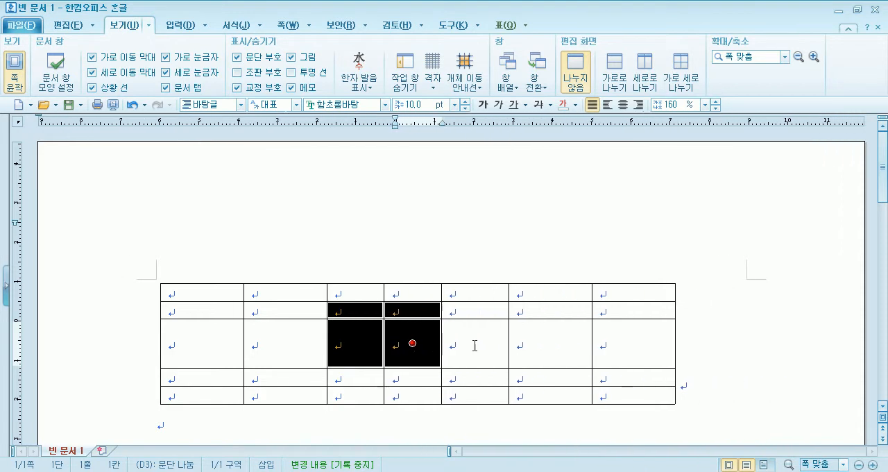
key(ctrl+Right)
key(ctrl+Right)
key(ctrl+Right)
key(ctrl+Right)
key(ctrl+Right)
key(ctrl+Right)
key(ctrl+Right)
key(ctrl+Right)
key(ctrl+Right)
key(ctrl+Right)
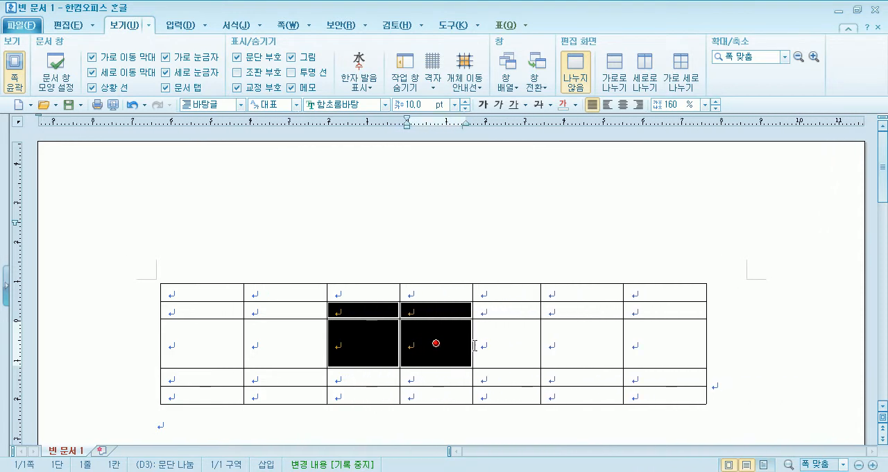
Reduce the selection to cells C2:C3 and narrow only column C, letting the table shrink.
key(shift+Left)
key(ctrl+Left)
key(ctrl+Left)
key(ctrl+Left)
key(ctrl+Left)
key(ctrl+Left)
key(ctrl+Left)
key(ctrl+Left)
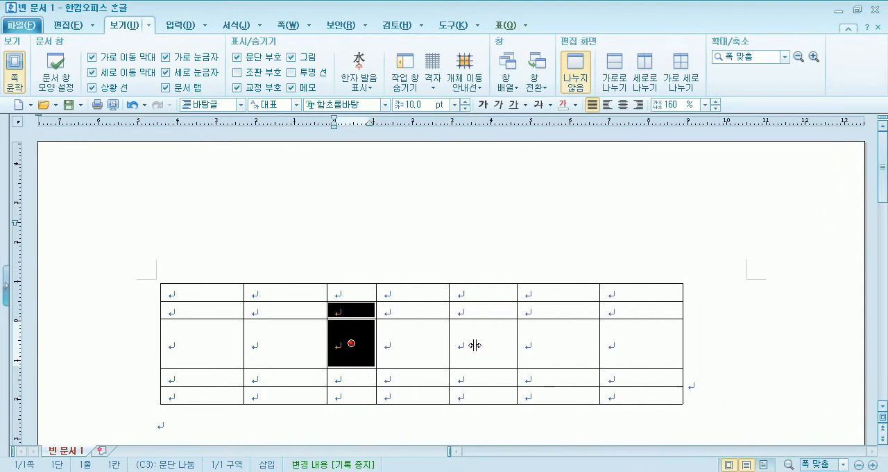
Extend the selection back to C2:D3 and widen column D slightly at the expense of column E.
key(shift+Right)
key(alt+Right)
key(alt+Right)
key(alt+Right)
key(alt+Right)
key(alt+Right)
key(alt+Right)
key(alt+Right)
key(alt+Right)
key(alt+Left)
key(alt+Left)
Widen columns C and D together until the table passes the right page margin, and narrow both columns again.
key(ctrl+Right)
key(ctrl+Right)
key(ctrl+Right)
key(ctrl+Right)
key(ctrl+Right)
key(ctrl+Right)
key(ctrl+Right)
key(ctrl+Right)
key(ctrl+Right)
key(ctrl+Right)
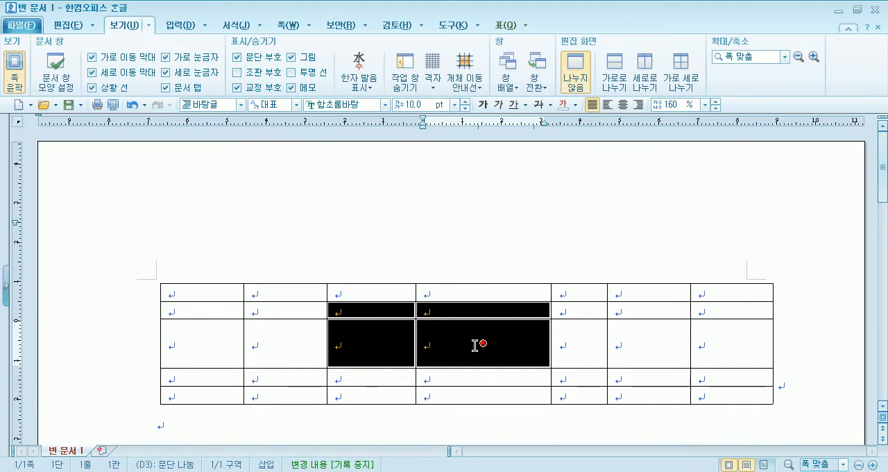
key(ctrl+Left)
key(ctrl+Left)
key(ctrl+Left)
key(ctrl+Left)
key(ctrl+Left)
key(ctrl+Left)
key(ctrl+Left)
key(ctrl+Left)
key(ctrl+Left)
key(ctrl+Left)
key(ctrl+Left)
key(ctrl+Left)
key(ctrl+Left)
Widen columns C and D together until the table reaches about the right page margin, and select only cell C3.
key(ctrl+Right)
key(ctrl+Right)
key(ctrl+Right)
key(ctrl+Right)
key(ctrl+Right)
key(ctrl+Right)
key(ctrl+Right)
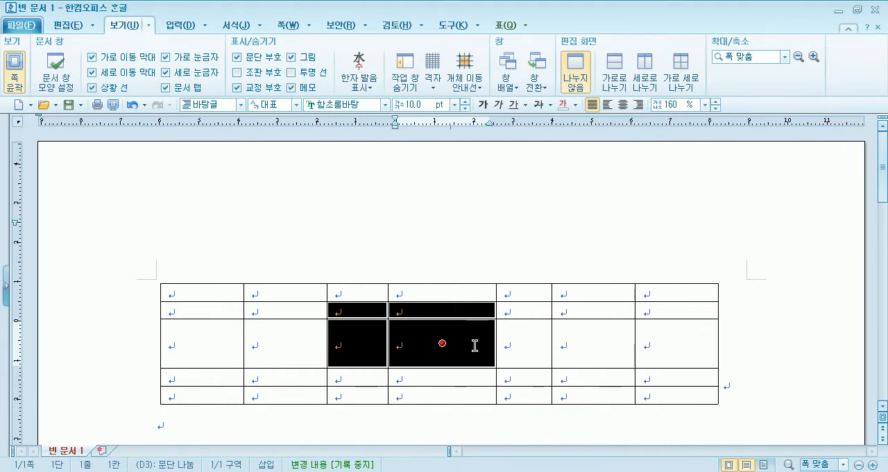
key(ctrl+Right)
key(ctrl+Right)
key(ctrl+Right)
key(ctrl+Right)
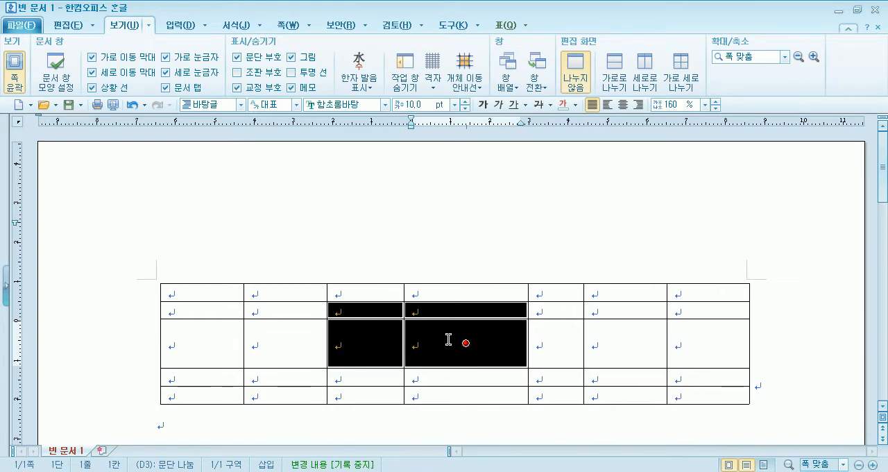
click(365, 343)
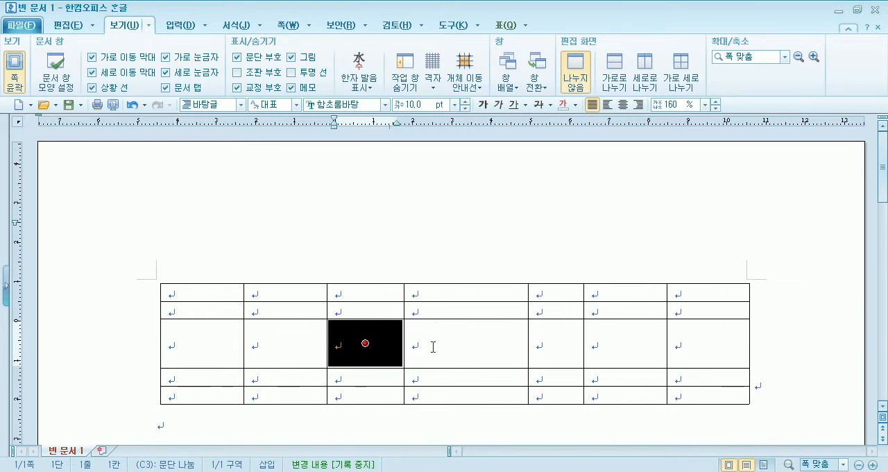
From cell C2, widen column C at column D's expense and heighten row 2 at row 3's expense, keeping the table size fixed.
key(Up)
key(alt+Right)
key(Escape)
key(F5)
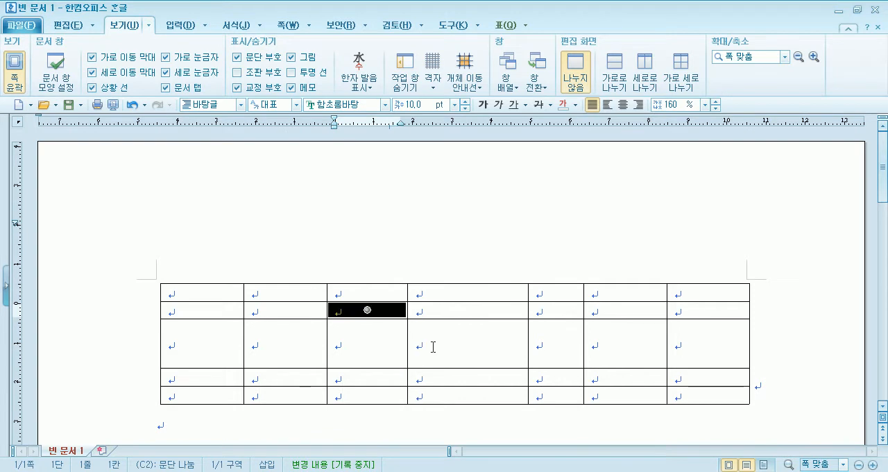
key(alt+Right)
key(alt+Right)
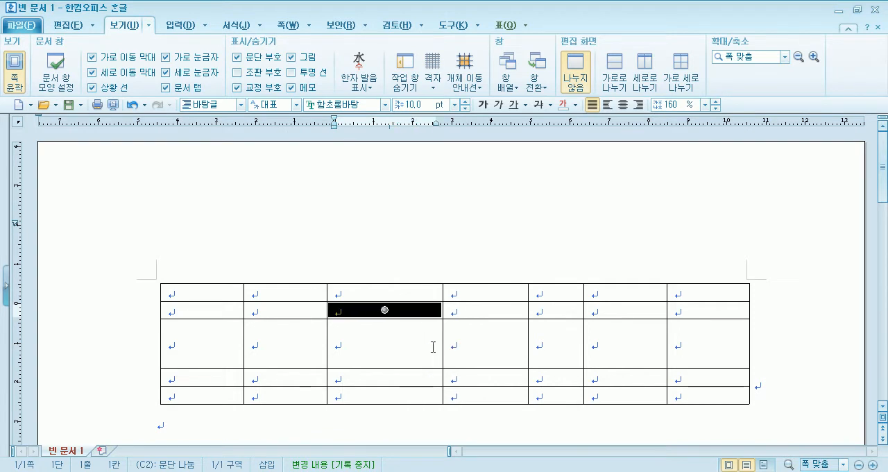
key(alt+Right)
key(alt+Right)
key(alt+Right)
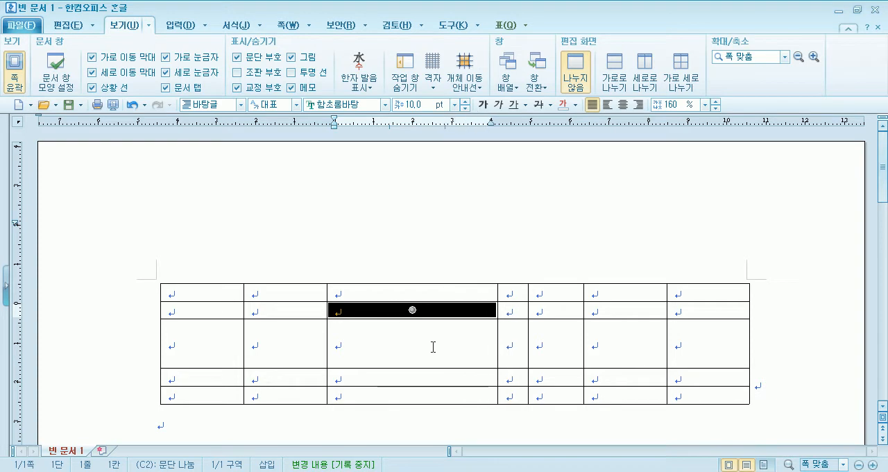
key(alt+Down)
key(alt+Down)
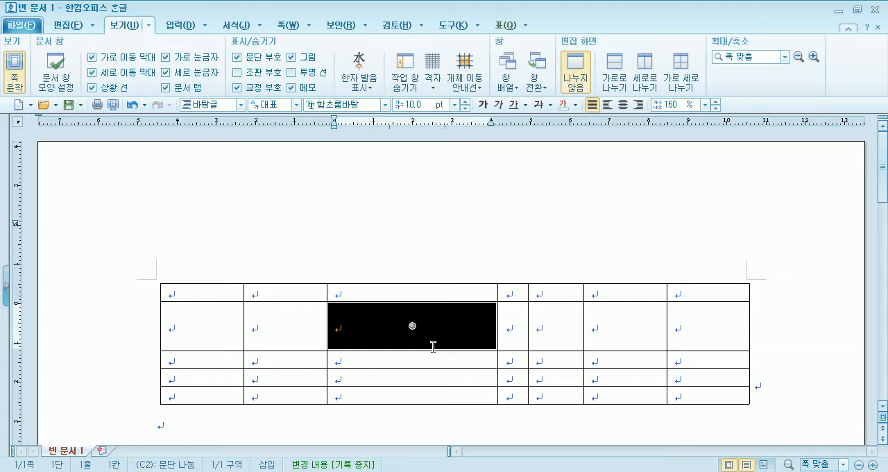
Narrow only cell C2 without changing the rest of column C, and widen it back nearly to the column's border.
key(shift+Left)
key(shift+Left)
key(shift+Left)
key(shift+Left)
key(shift+Left)
key(shift+Left)
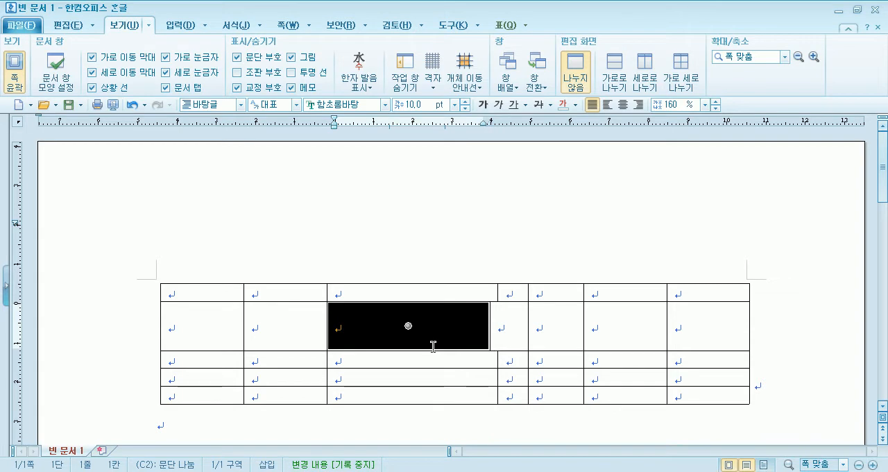
key(shift+Left)
key(shift+Left)
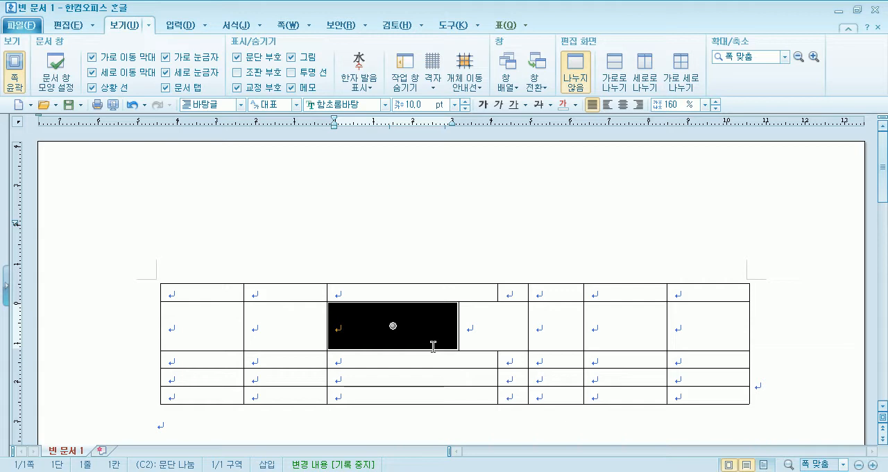
key(shift+Right)
key(shift+Right)
key(shift+Right)
key(shift+Right)
key(shift+Right)
key(shift+Right)
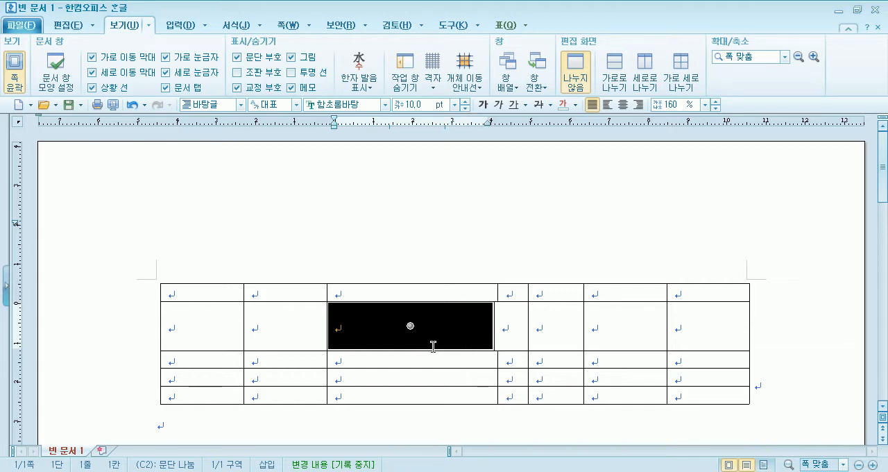
Narrow column C in favour of column D, and leave only cell C2 slightly wider than the rest of the column.
key(shift+Left)
key(shift+Left)
key(shift+Left)
key(shift+Left)
key(shift+Left)
key(shift+Left)
key(shift+Left)
key(shift+Left)
key(shift+Left)
key(shift+Left)
key(shift+Left)
key(shift+Left)
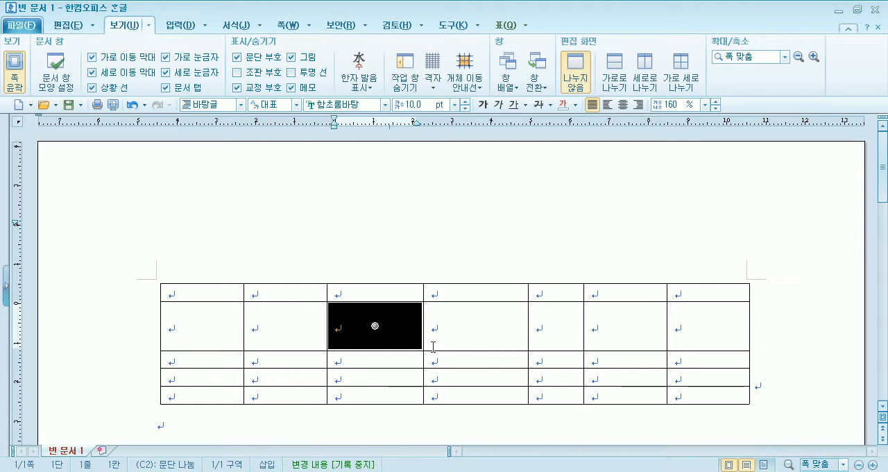
key(shift+Right)
key(shift+Right)
key(shift+Right)
key(shift+Right)
key(shift+Left)
key(shift+Left)
key(shift+Left)
key(shift+Left)
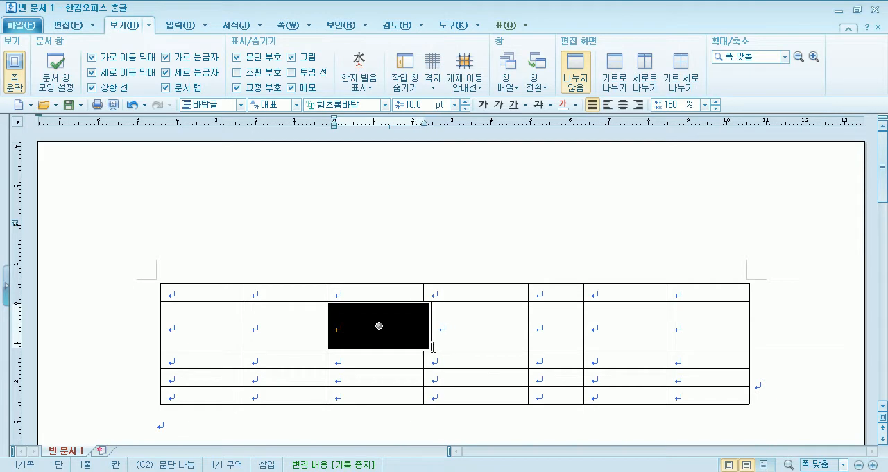
Align cell C2 with column C's border, and shorten row 2 in favour of row 3 with the table height fixed.
key(shift+Up)
key(shift+Up)
key(shift+Down)
key(shift+Down)
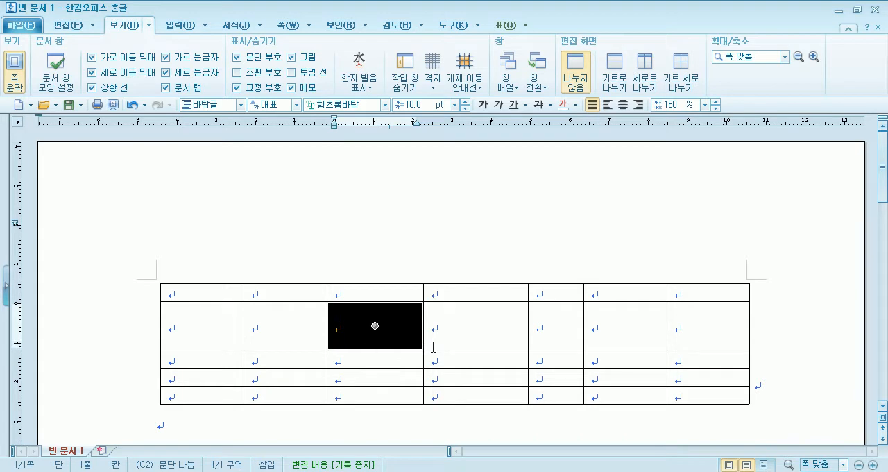
key(shift+Up)
key(shift+Up)
key(shift+Up)
Widen only cell C2 about halfway into D2, and narrow it back nearly to column C's border.
key(shift+Right)
key(shift+Right)
key(shift+Right)
key(shift+Right)
key(shift+Right)
key(shift+Right)
key(shift+Right)
key(shift+Right)
key(shift+Right)
key(shift+Right)
key(shift+Right)
key(shift+Right)
key(shift+Right)
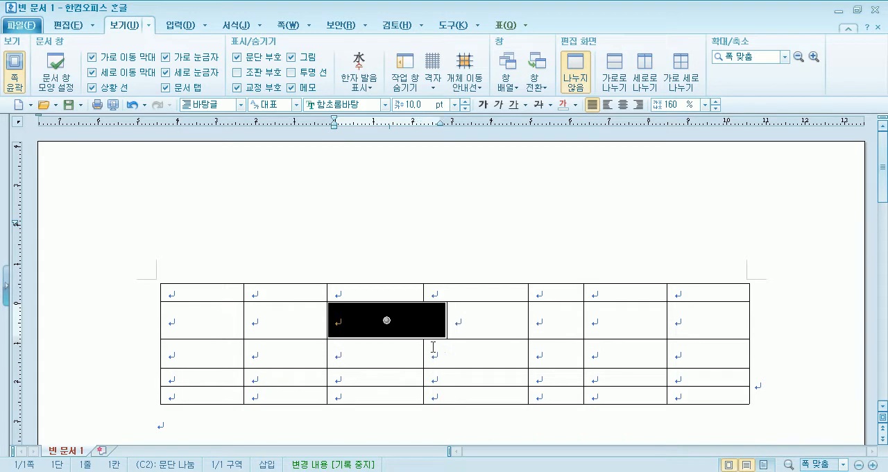
key(shift+Right)
key(shift+Left)
key(shift+Left)
key(shift+Left)
key(shift+Left)
key(shift+Left)
key(shift+Left)
key(shift+Left)
key(shift+Left)
key(shift+Left)
key(shift+Left)
key(shift+Left)
key(shift+Left)
key(shift+Left)
key(shift+Left)
key(shift+Left)
key(shift+Left)
key(shift+Left)
key(shift+Left)
key(shift+Left)
key(shift+Left)
key(shift+Right)
key(shift+Right)
key(shift+Right)
key(shift+Right)
key(shift+Right)
key(shift+Right)
key(shift+Right)
key(shift+Right)
key(shift+Right)
key(shift+Right)
key(shift+Right)
key(shift+Right)
key(shift+Right)
key(shift+Right)
key(shift+Right)
key(shift+Right)
key(shift+Right)
key(shift+Right)
key(shift+Right)
key(shift+Right)
key(shift+Right)
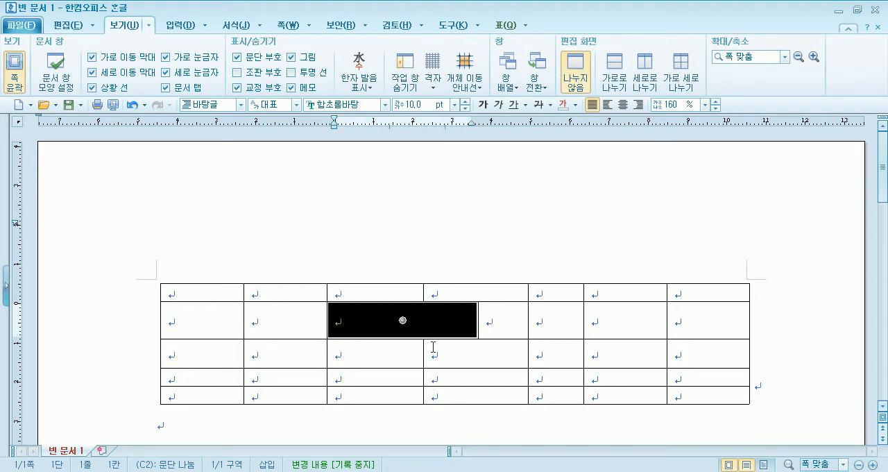
key(shift+Left)
key(shift+Left)
key(shift+Left)
key(shift+Left)
key(shift+Left)
key(shift+Left)
key(shift+Left)
key(shift+Left)
key(shift+Left)
key(shift+Left)
key(shift+Left)
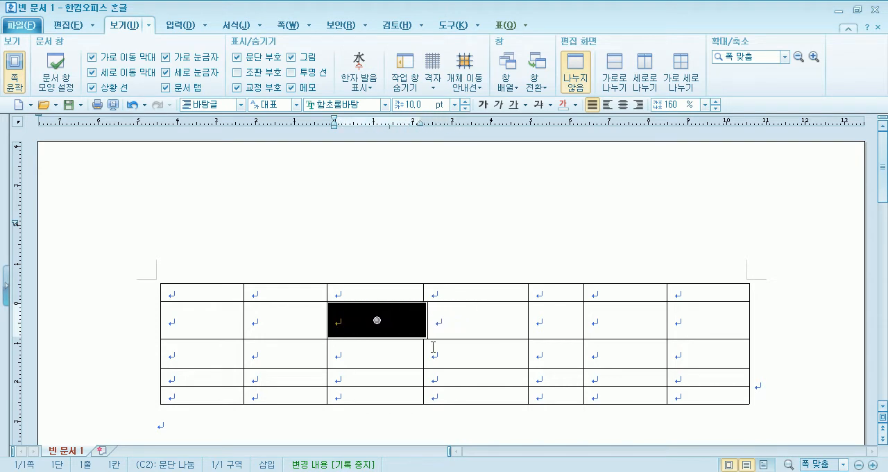
Move only cell C2's lower border down and up against C3, and return it level with the rest of row 2.
key(shift+Down)
key(shift+Down)
key(shift+Up)
key(shift+Up)
key(shift+Up)
key(shift+Up)
key(shift+Up)
key(shift+Up)
key(shift+Up)
key(shift+Down)
key(shift+Down)
key(shift+Down)
key(shift+Down)
key(shift+Down)
key(shift+Down)
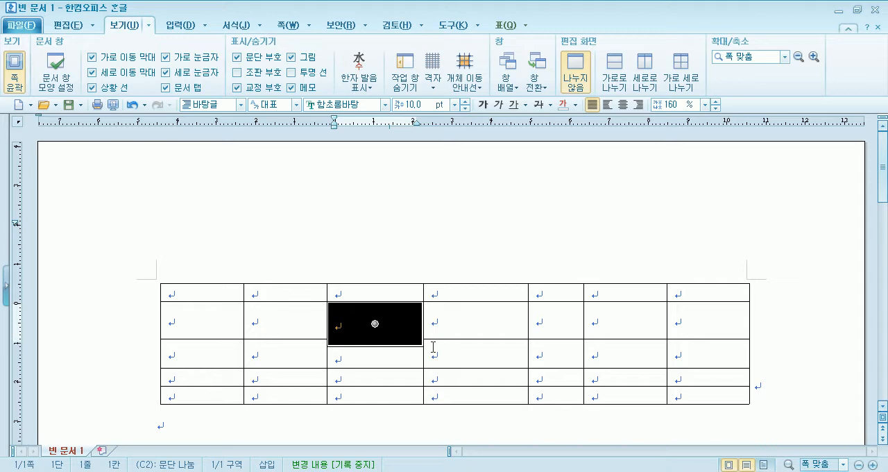
key(shift+Up)
key(shift+Up)
key(shift+Up)
key(shift+Up)
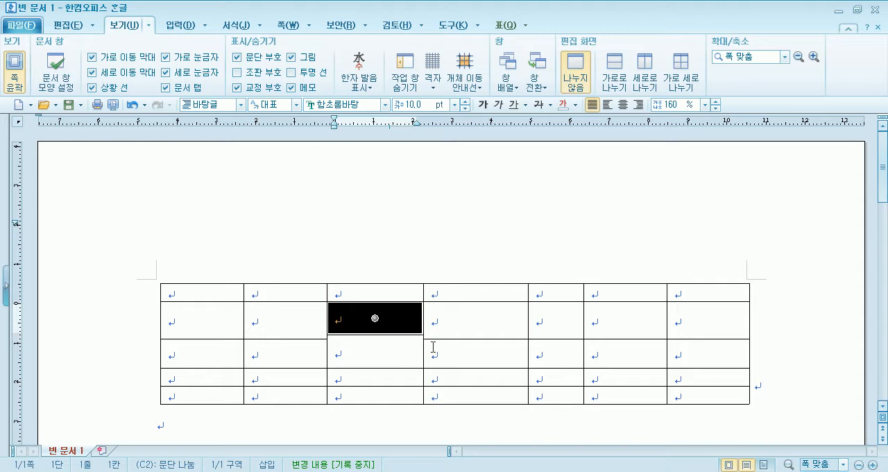
key(shift+Down)
key(shift+Down)
key(shift+Right)
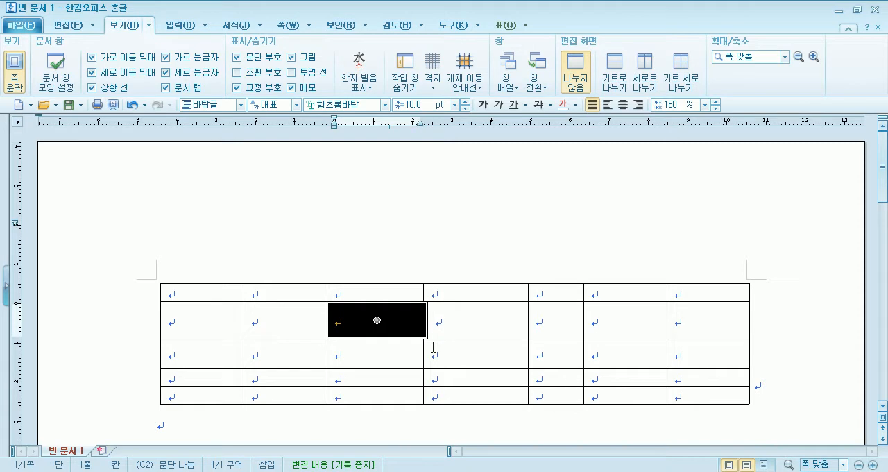
Widen column C slightly at column D's expense, and extend only cell C2 further into D2.
key(alt+Right)
key(alt+Right)
key(alt+Right)
key(alt+Right)
key(alt+Right)
key(alt+Right)
key(alt+Right)
key(alt+Left)
key(alt+Left)
key(alt+Left)
key(alt+Left)
key(alt+Left)
key(shift+Right)
key(shift+Right)
key(shift+Right)
key(shift+Right)
key(shift+Right)
key(shift+Right)
key(shift+Right)
key(shift+Right)
key(shift+Right)
key(shift+Right)
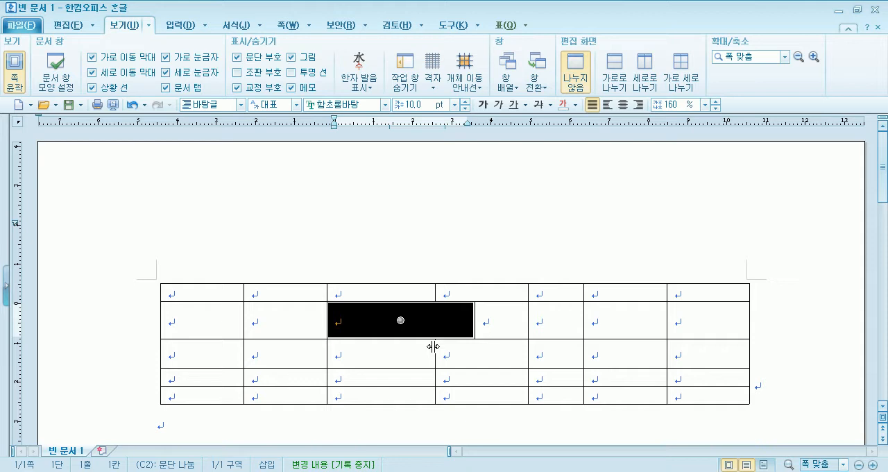
Delete the whole practice table and insert a new one with 5 rows and 6 columns, treated as a character.
click(299, 284)
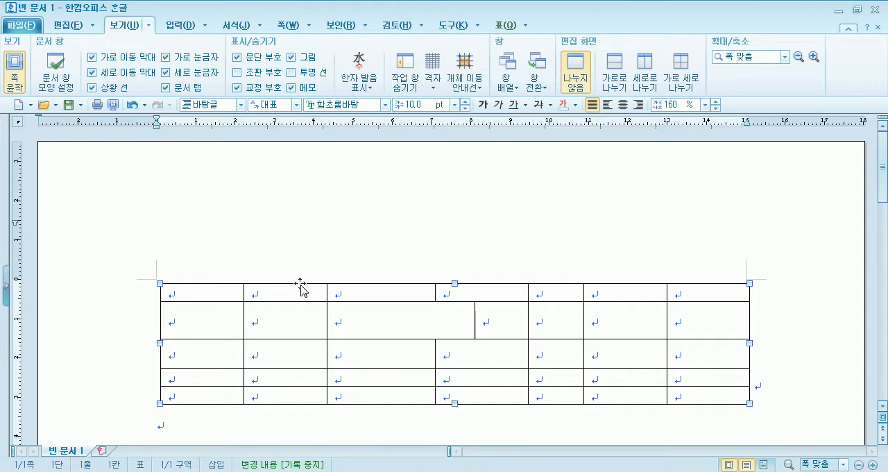
key(Delete)
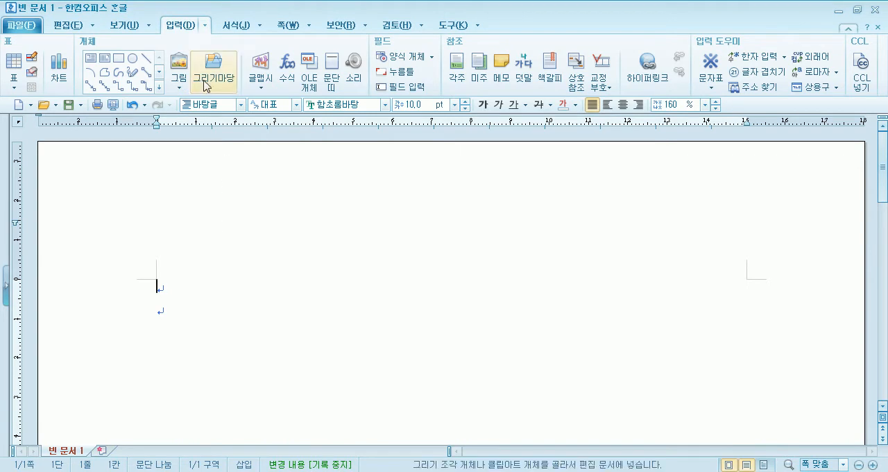
click(15, 63)
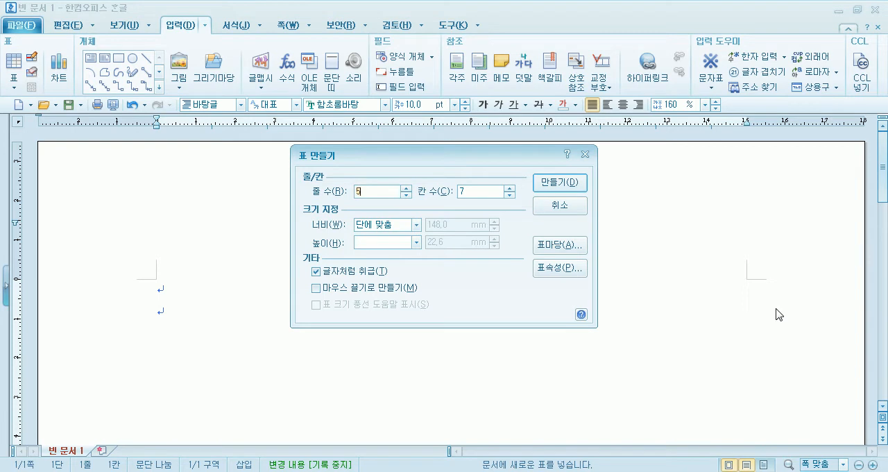
key(Tab)
key(Return)
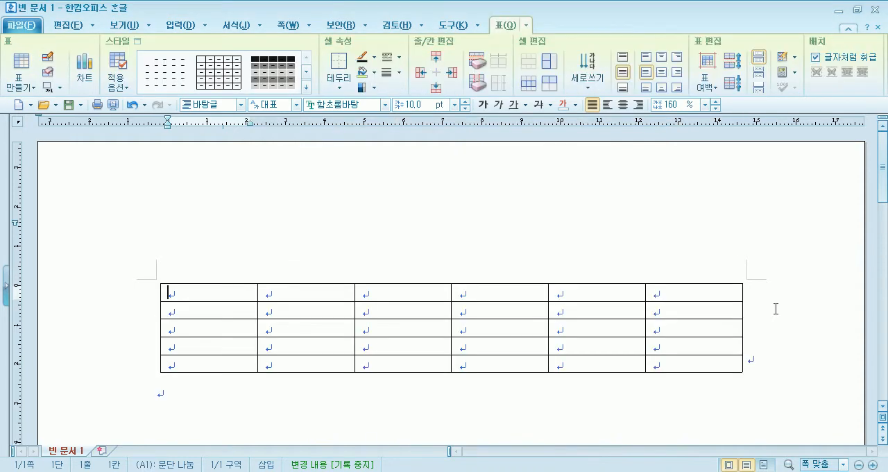
Fill the header row A1:F1 with 국가, 자본재, 생명공학, 소프트웨어, 통신서비스 and 평균.
scroll(736, 249, down, 3)
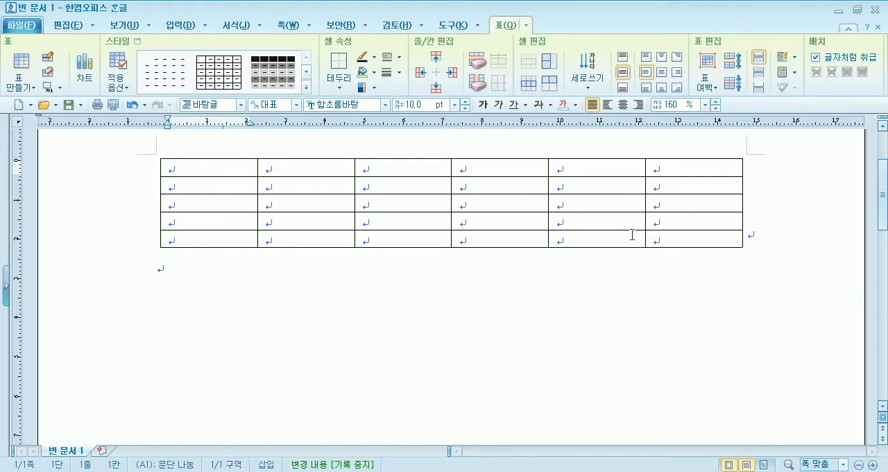
text(국가)
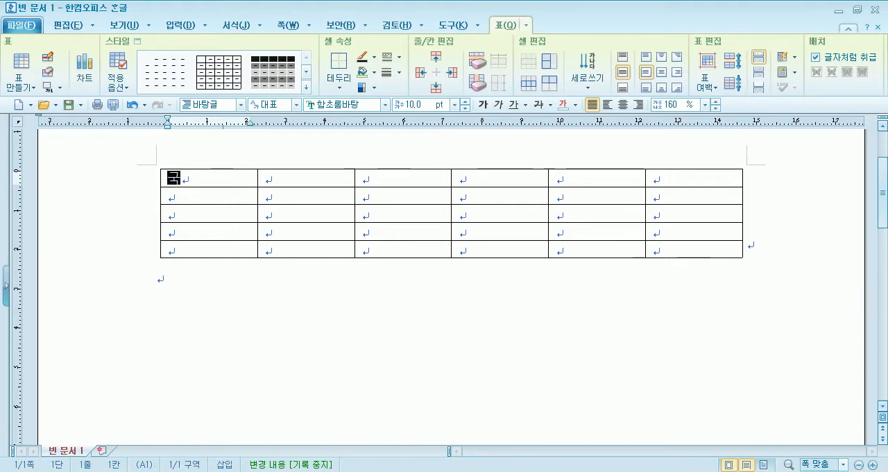
key(Tab)
text(자본재)
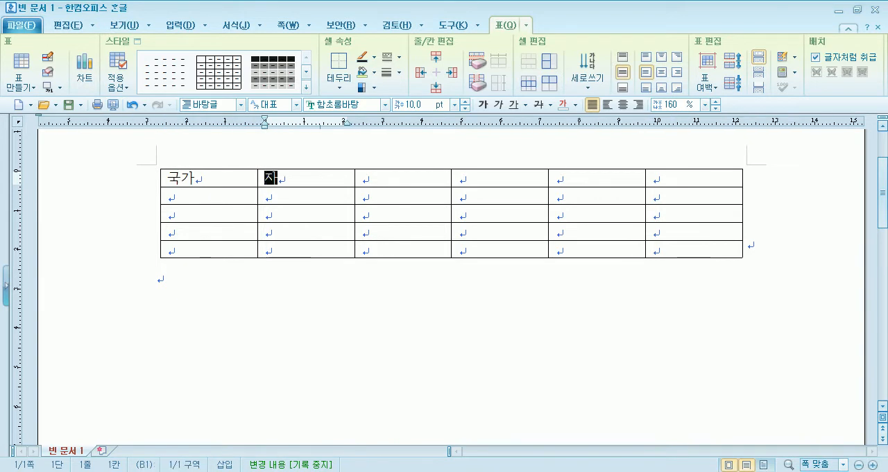
key(Tab)
text(생ㅁ)
text(명공학)
key(Tab)
text(ㅅ프트웨어)
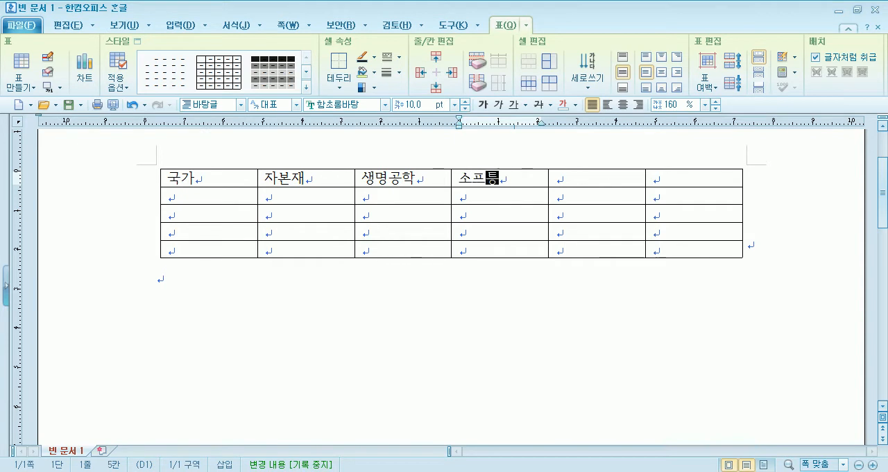
key(Tab)
text(통신서비스)
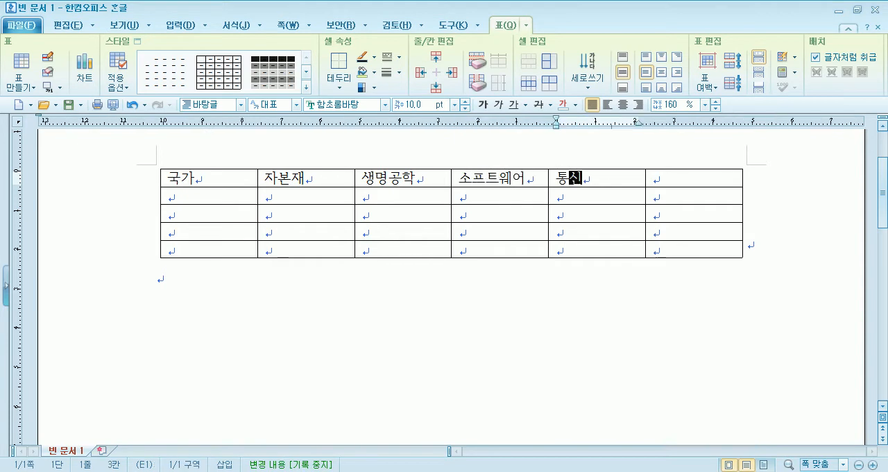
key(Tab)
text(ㅍ평균)
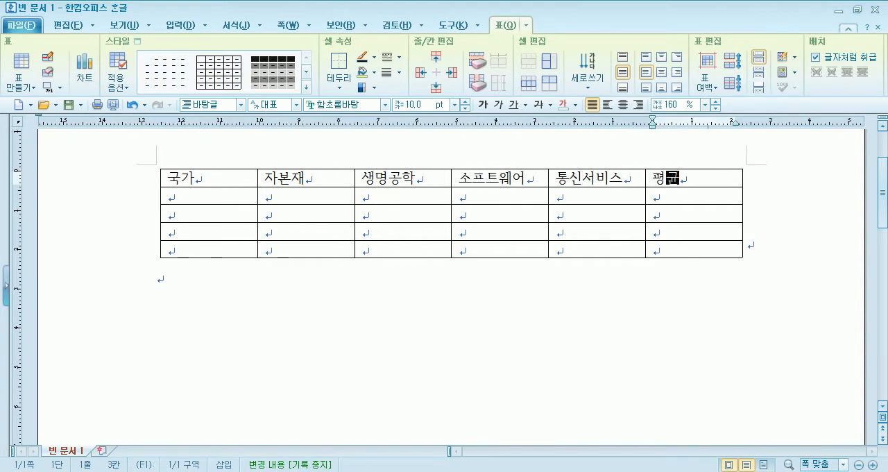
Enter the country names 한국, 독일, 미국 and 중국 down cells A2:A5.
key(Tab)
text(한국)
key(Down)
text(독일)
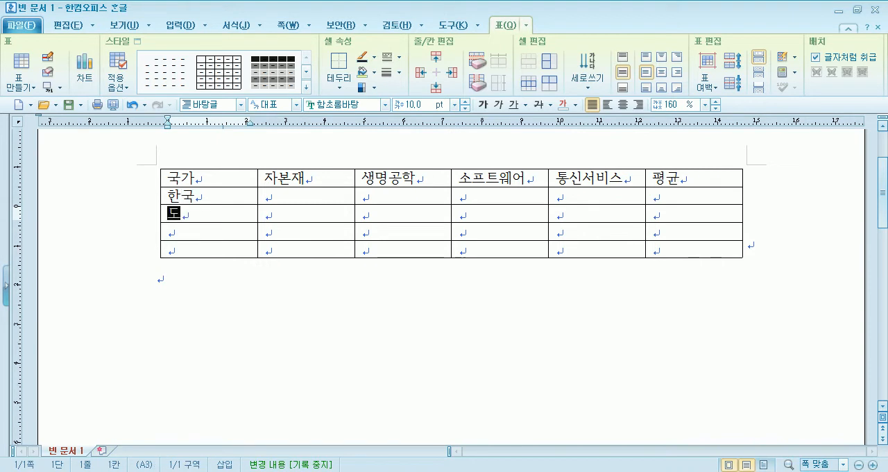
key(Down)
text(마)
text(국)
key(Down)
text(중국)
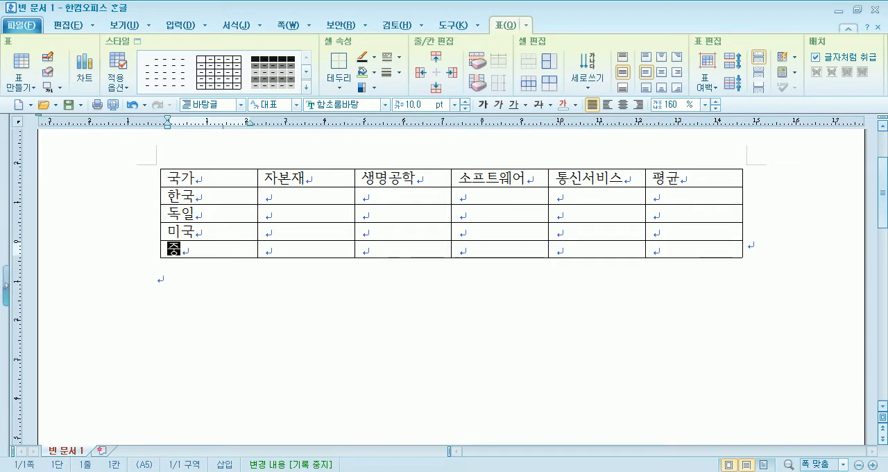
Fill the 한국 row from B2 to E2 with 15.3, 29.5, 37.2 and 3.6.
key(Up)
key(Up)
key(Up)
key(Right)
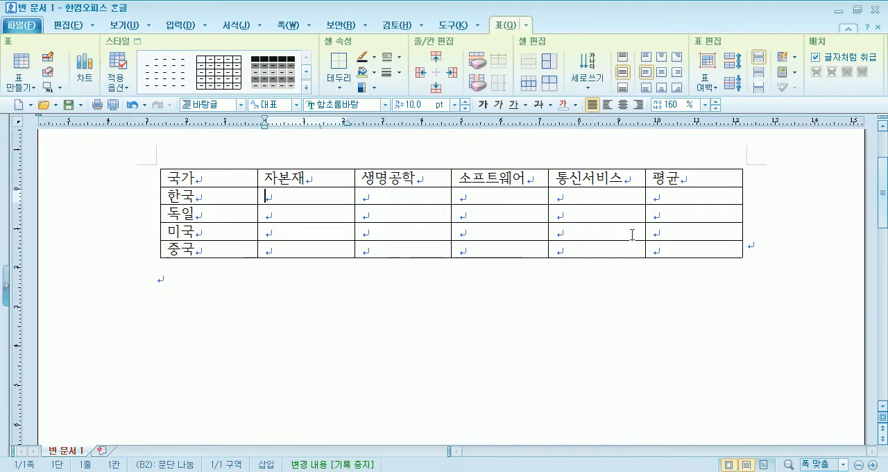
text(15.3)
key(Tab)
text(29.5)
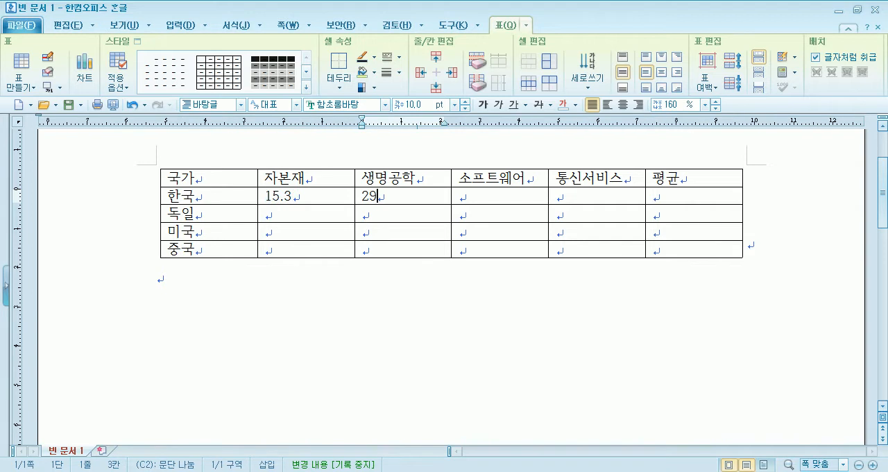
key(Tab)
text(37.2)
key(Tab)
text(3.6)
Fill the 독일 row from B3 to E3 with 4.1, 22.8, 6.1 and 1.6, leaving the 평균 column empty.
key(Tab)
key(Tab)
key(Tab)
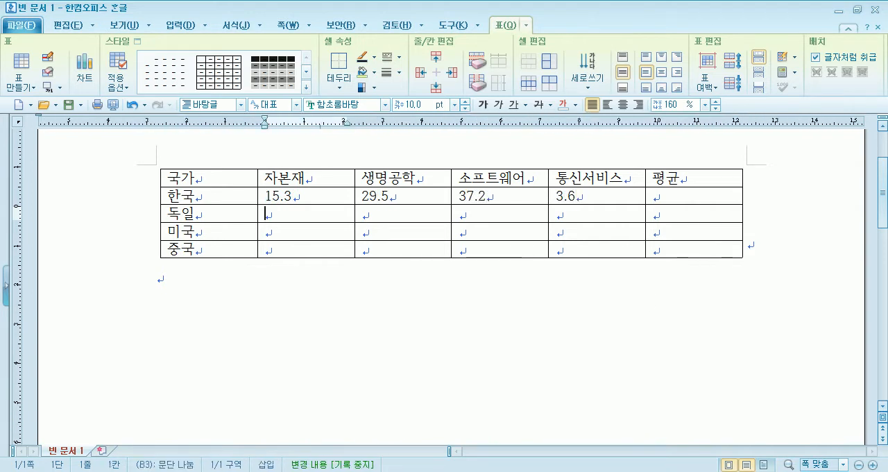
text(4.1)
key(Tab)
text(22.8)
key(Tab)
text(6.1)
key(Tab)
text(1.6)
Fill the 미국 row from B4 to E4 with 5.2, 11.5, 13.1 and 10.8, and move on to the 중국 row.
key(Tab)
key(Tab)
key(Tab)
text(5.25)
key(Tab)
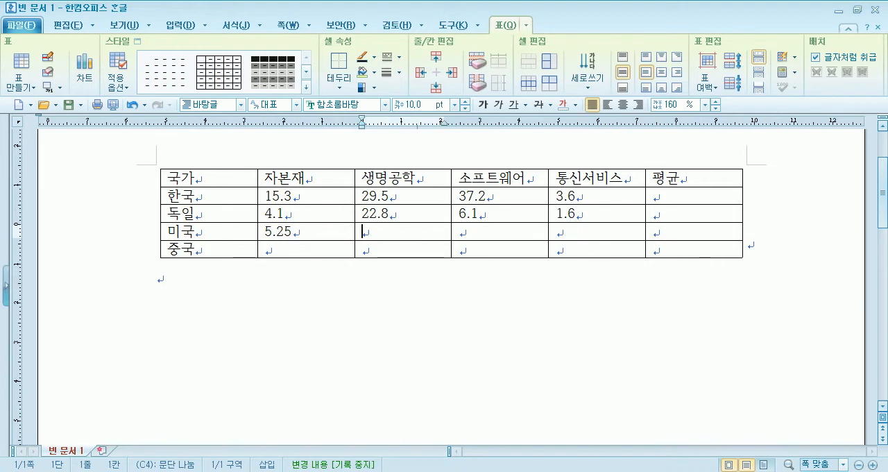
key(Left)
key(BackSpace)
key(Right)
text(11.5)
key(Tab)
text(13.)
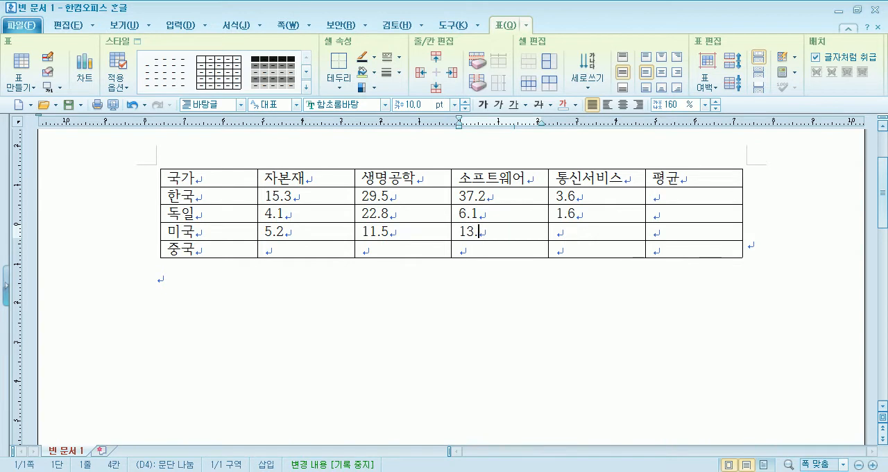
text(1)
key(Tab)
text(10.8)
key(Tab)
key(Tab)
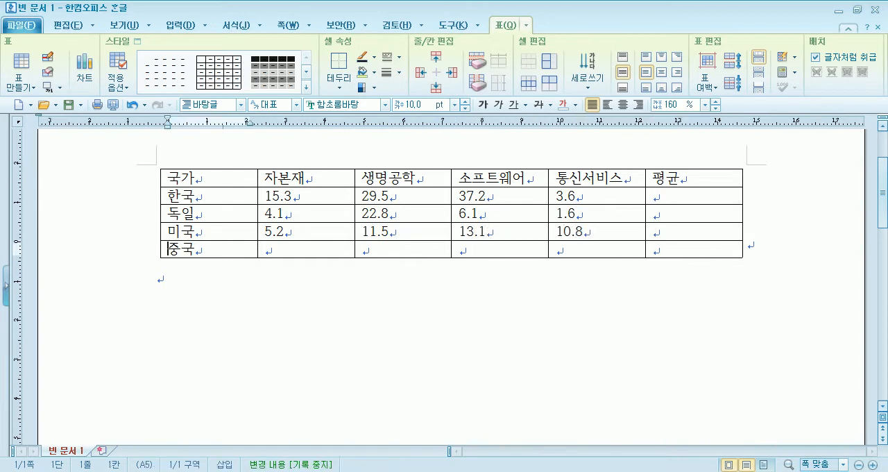
Fill the 중국 row from B5 to E5 with 36.3, 33.2, 44.8 and 10.1.
key(Tab)
text(363.)
key(BackSpace)
key(BackSpace)
text(0)
key(BackSpace)
text(.3)
key(Tab)
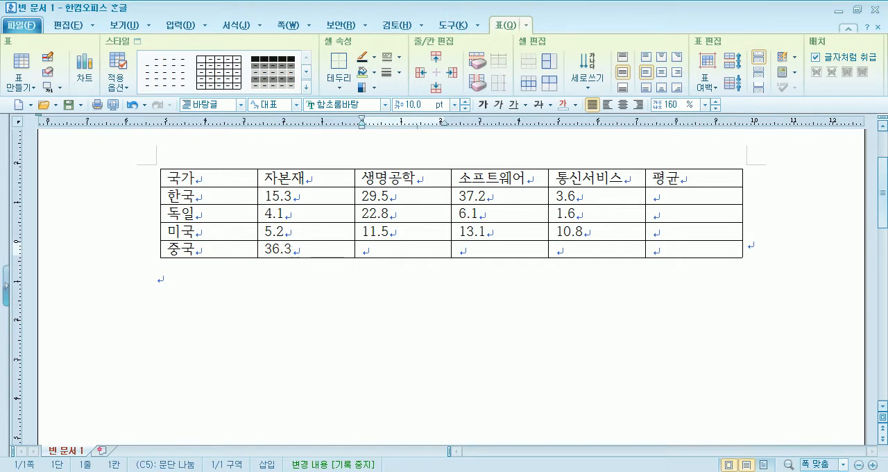
text(33.2)
key(Tab)
text(44.)
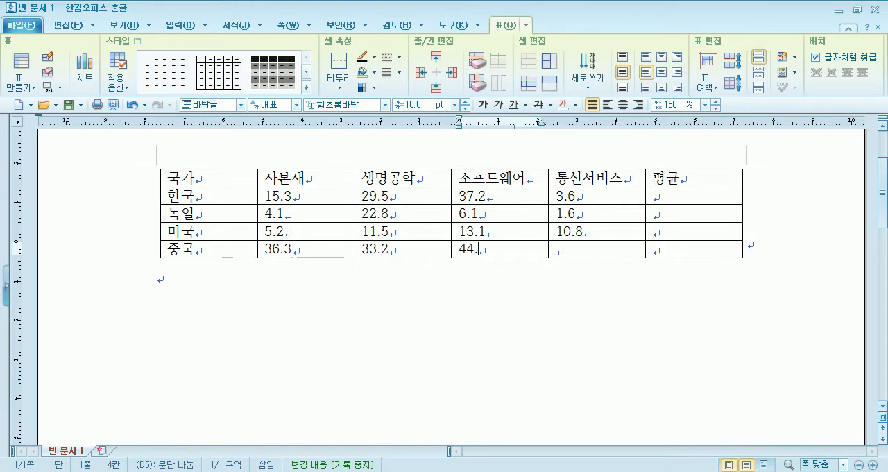
text(8)
key(Tab)
text(10.1)
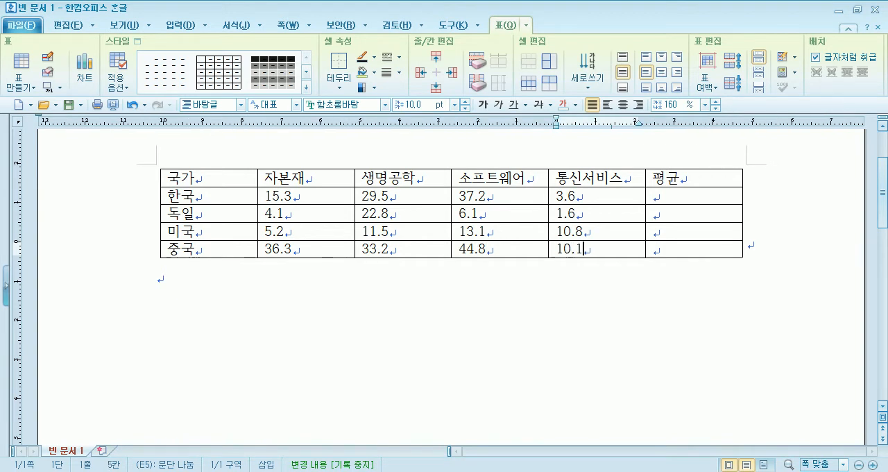
scroll(450, 286, up, 1)
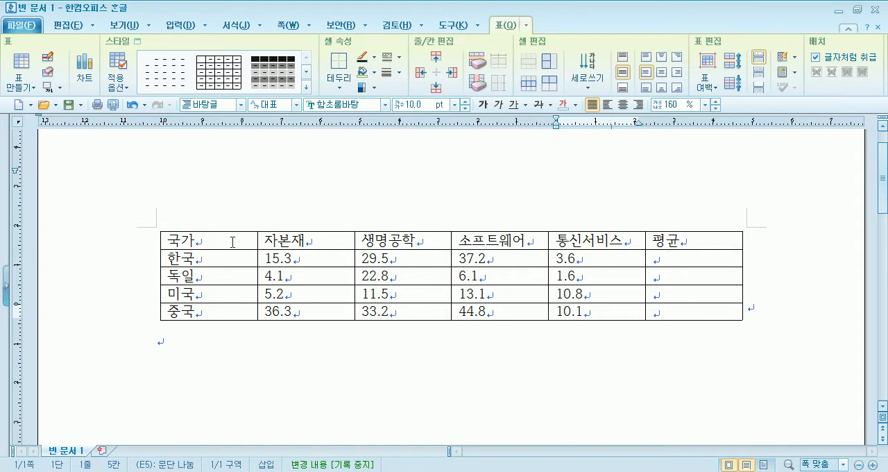
click(131, 278)
click(192, 347)
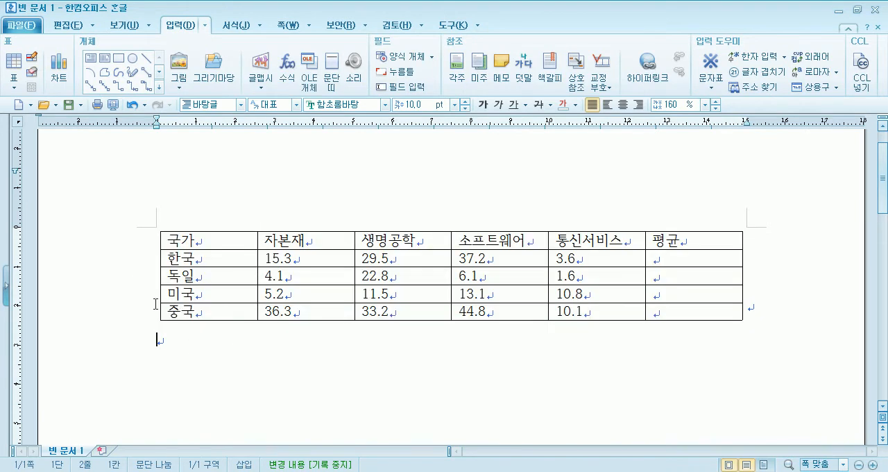
click(114, 285)
click(181, 344)
click(171, 240)
drag(171, 240, 259, 224)
click(260, 207)
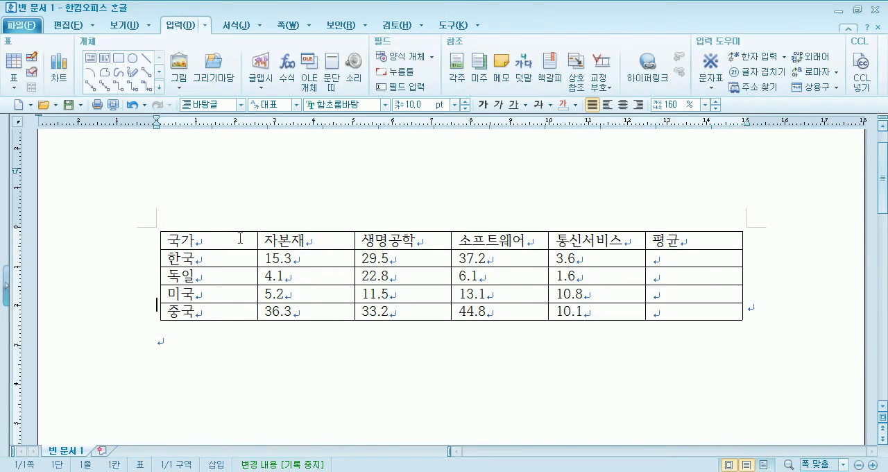
Select the whole table as a cell block, clear the selection, and select only the text 국가 in the first cell.
click(250, 240)
drag(250, 239, 659, 312)
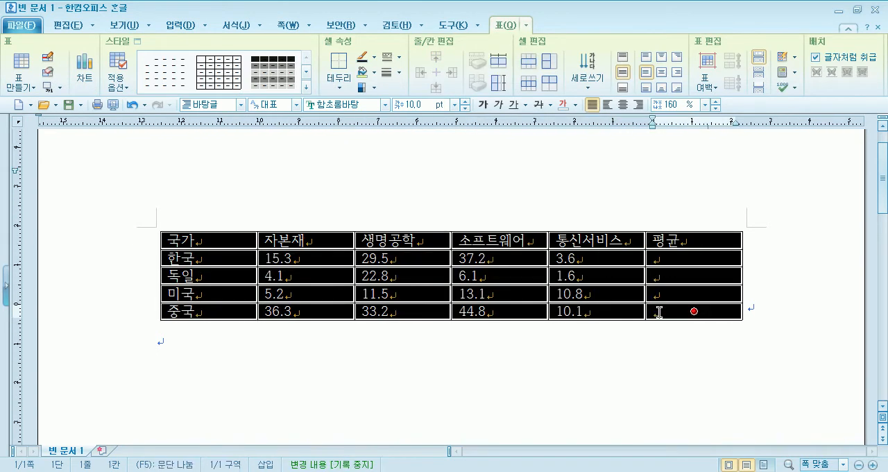
click(532, 365)
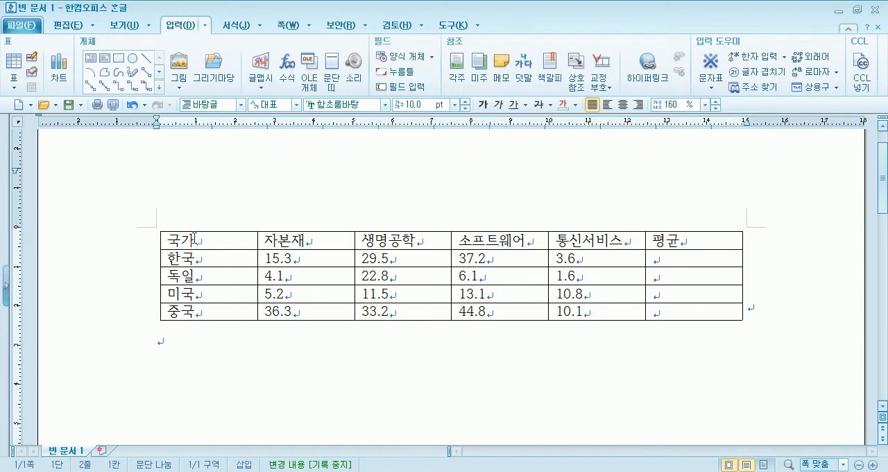
drag(173, 239, 192, 238)
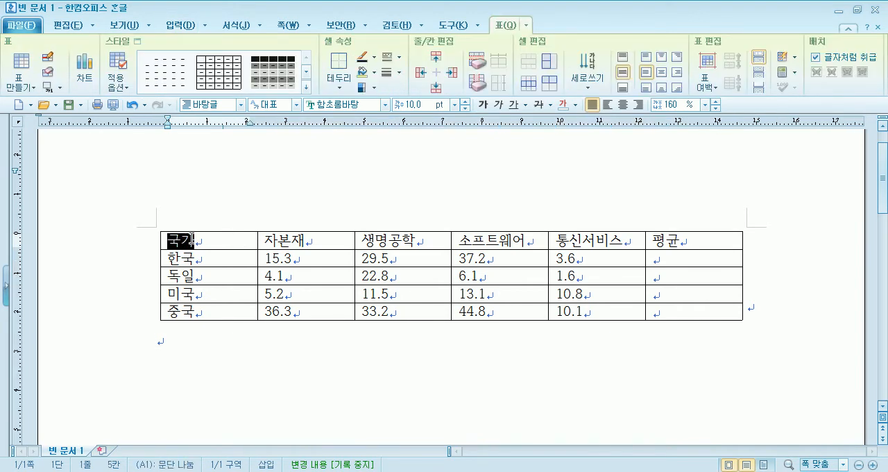
click(194, 342)
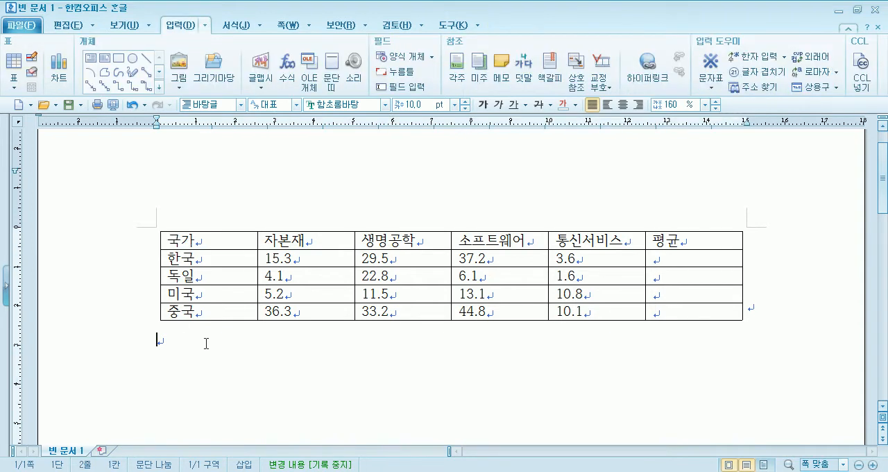
Centre the text in every table cell, and right-align the figure and average cells B2:F5.
click(248, 239)
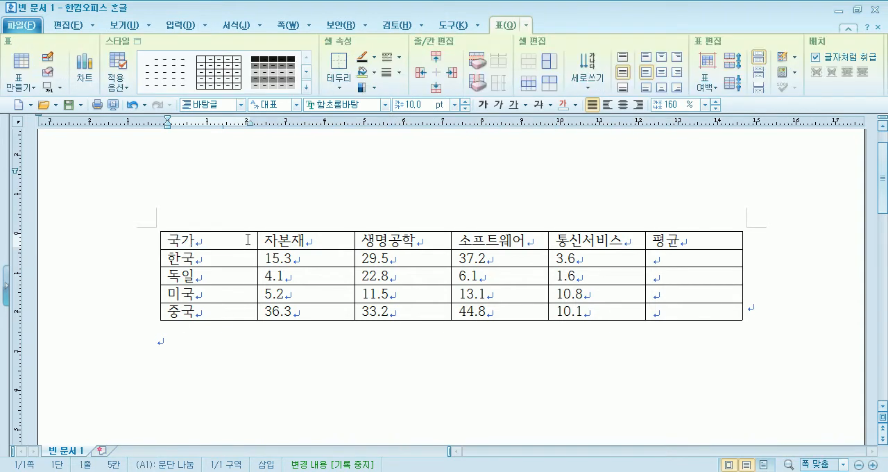
drag(248, 239, 268, 239)
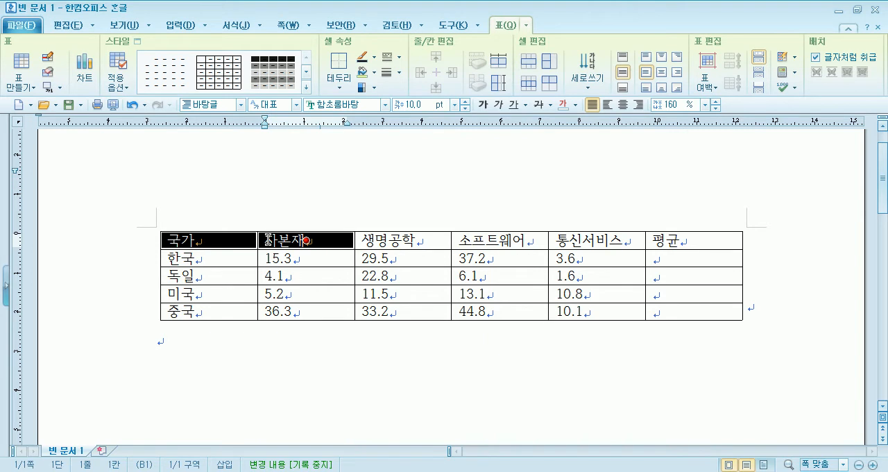
drag(268, 239, 661, 318)
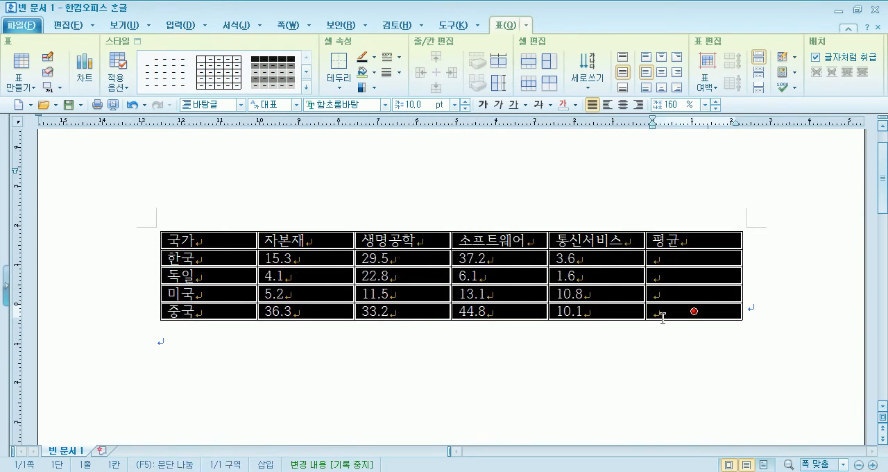
click(622, 110)
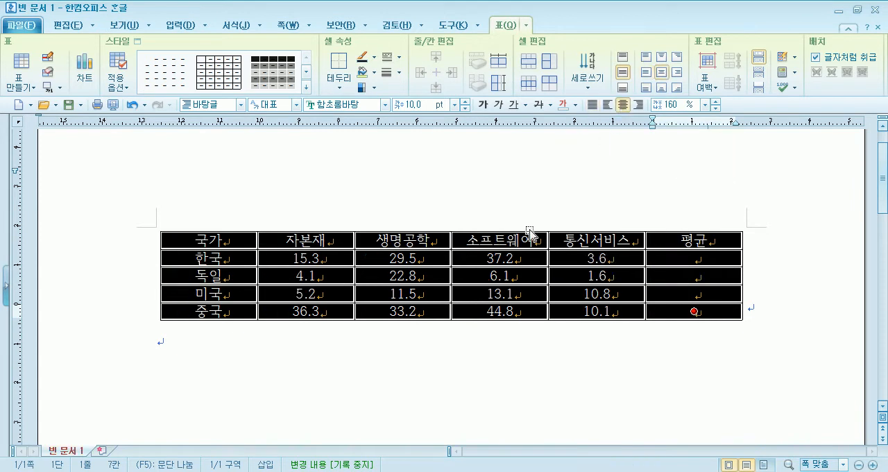
click(400, 342)
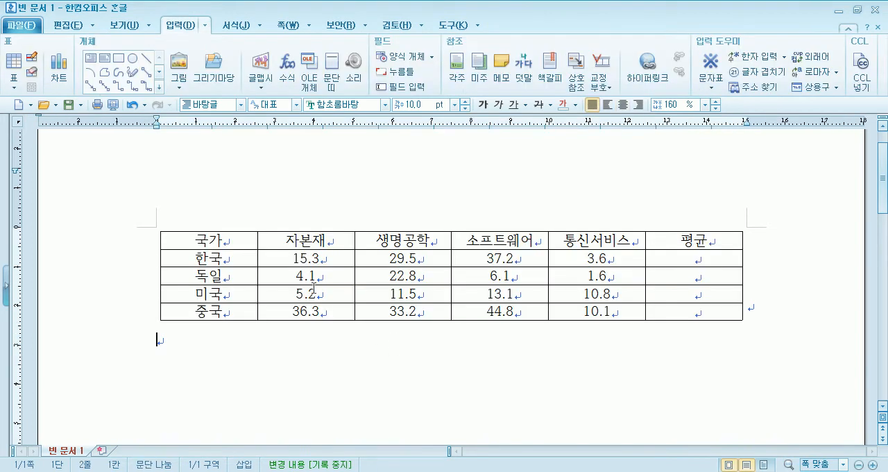
drag(341, 259, 673, 319)
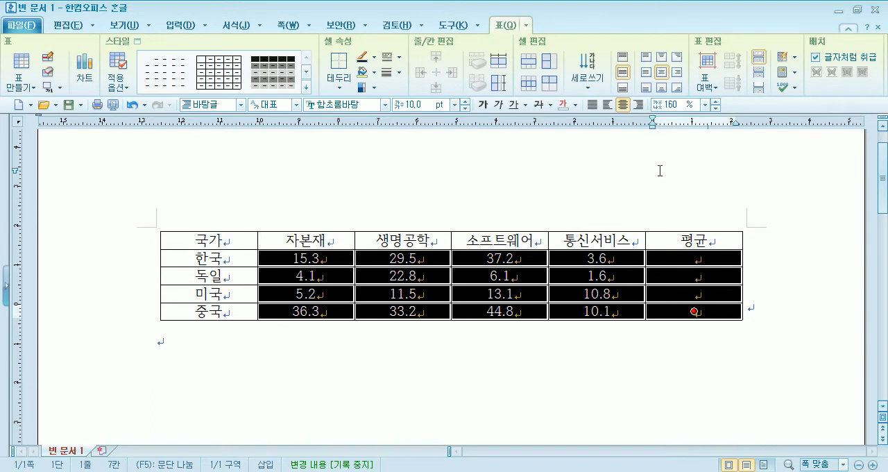
click(637, 104)
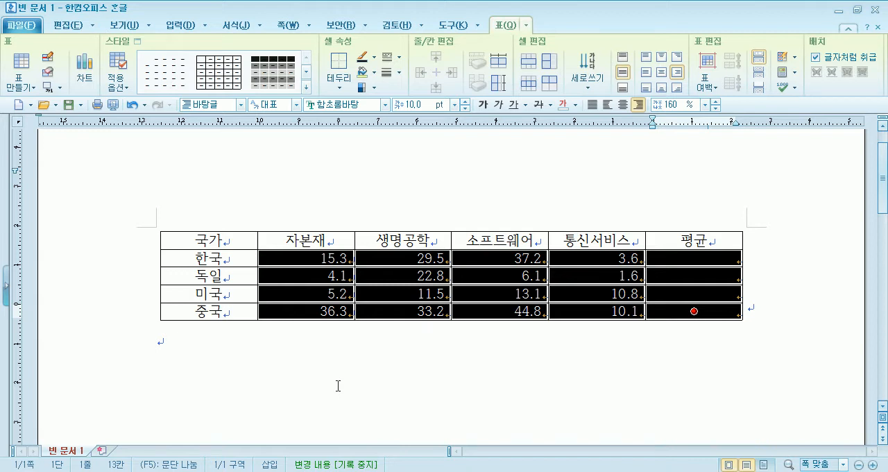
Reset the whole table's alignment from justified to centred and set its font to 함초롬돋움.
drag(219, 239, 666, 308)
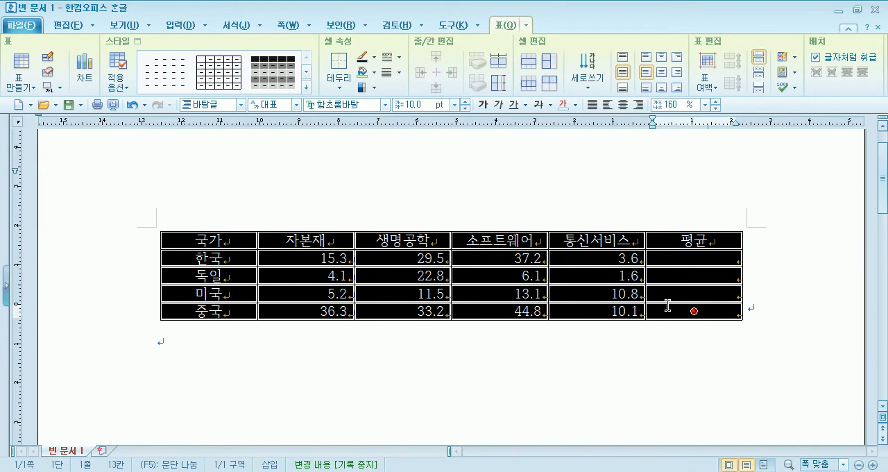
click(594, 104)
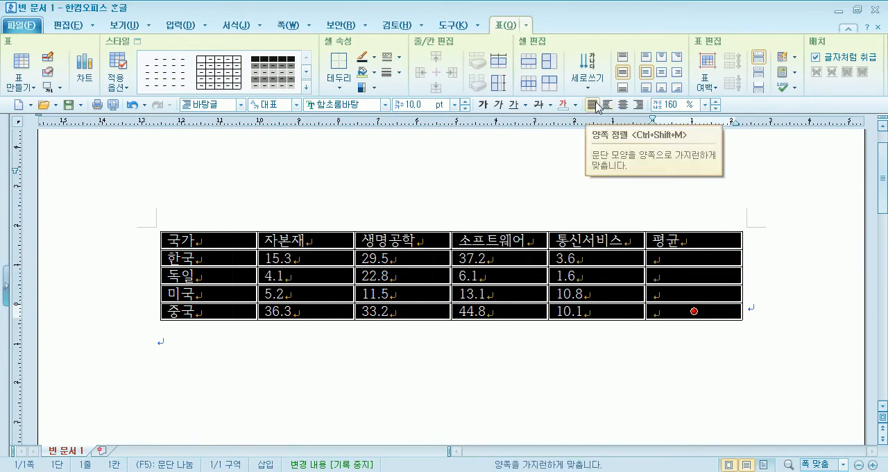
click(623, 104)
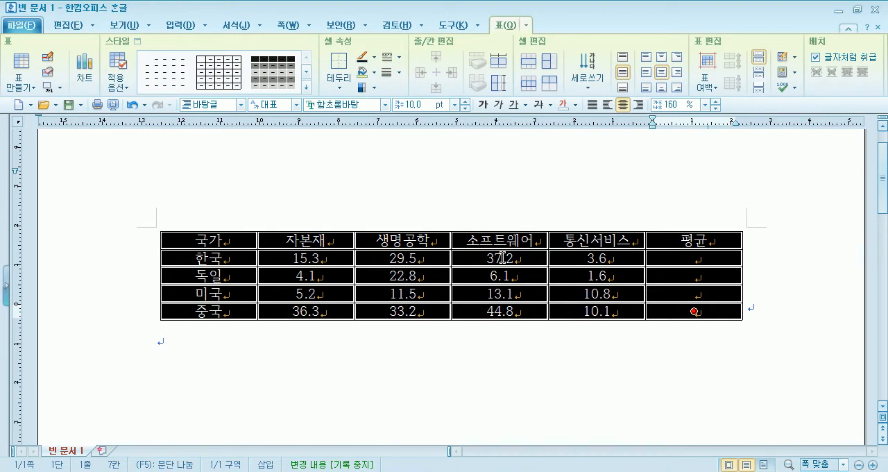
click(385, 105)
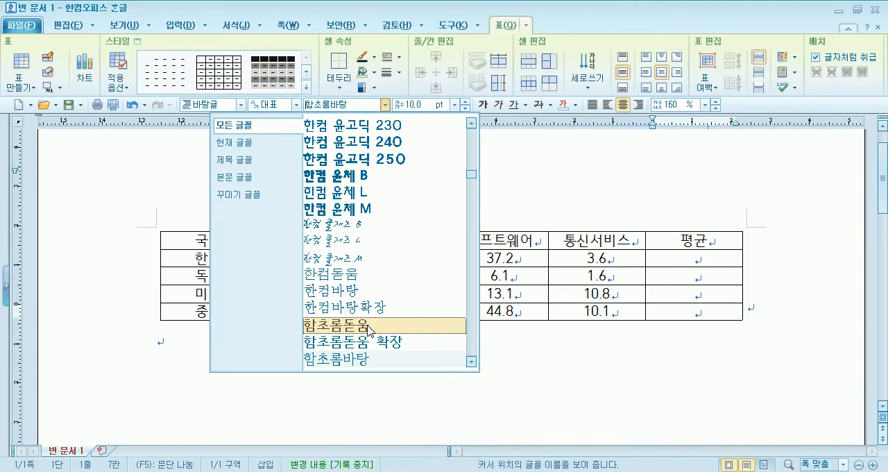
click(370, 330)
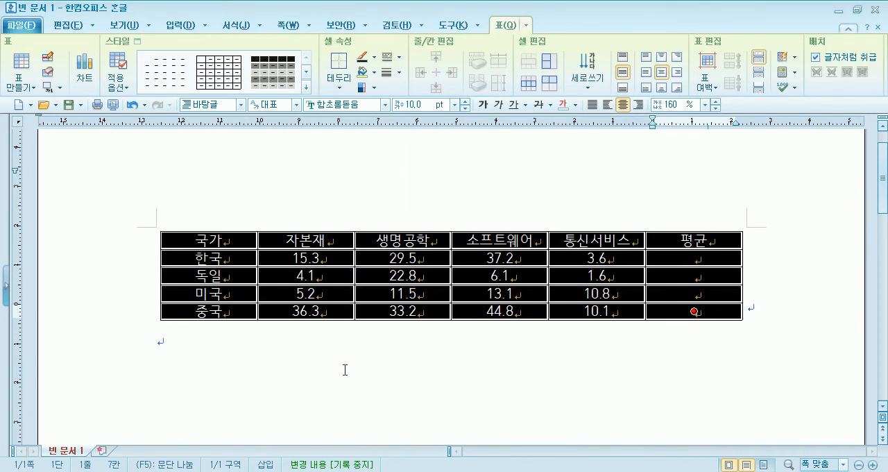
Right-align the figure and average cells from B2 to F5.
drag(327, 260, 677, 314)
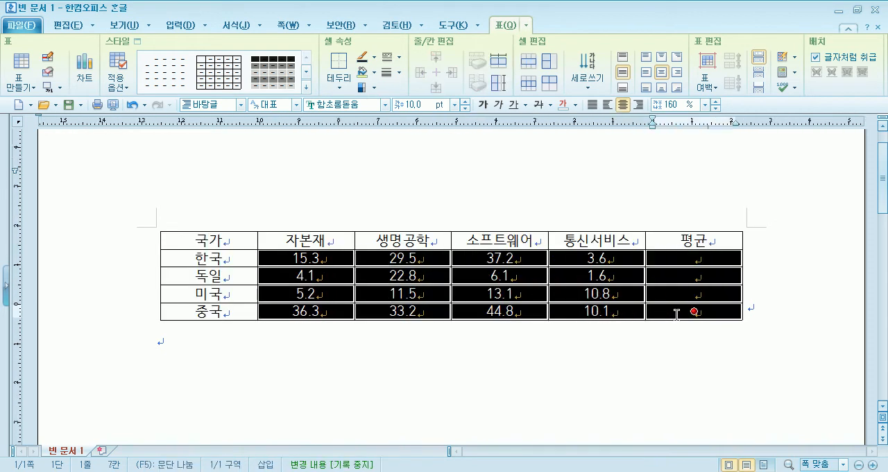
click(638, 104)
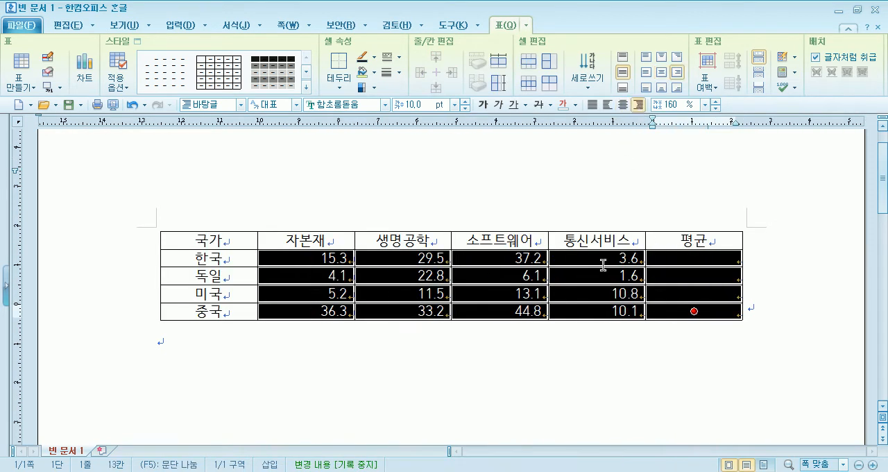
click(507, 383)
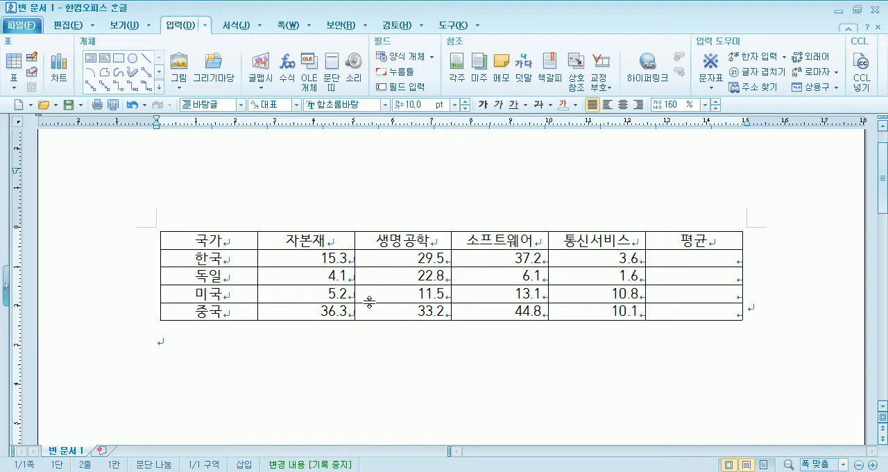
click(290, 260)
key(shift+Right)
key(shift+Right)
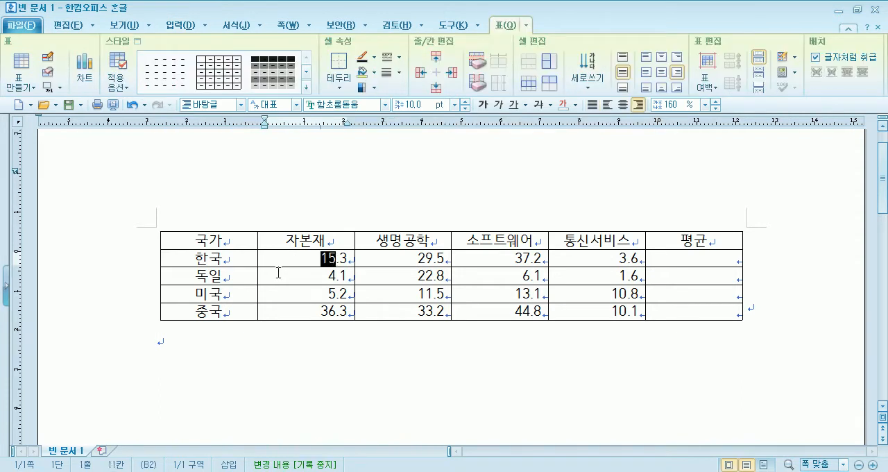
click(305, 346)
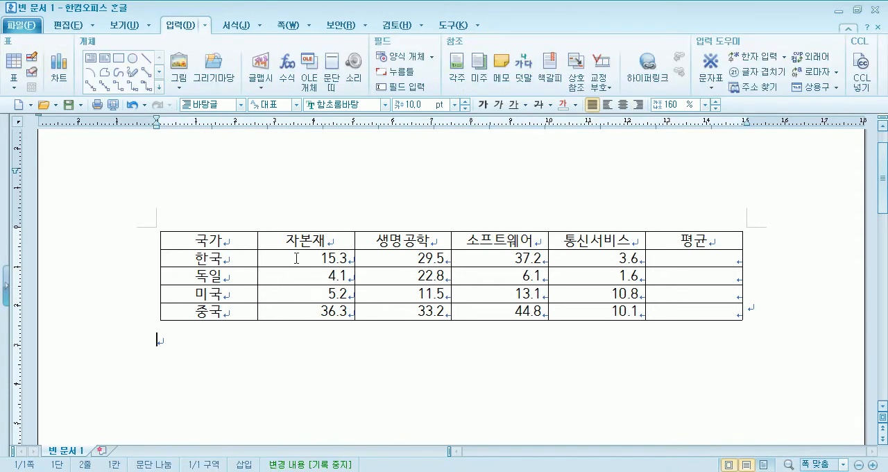
Try to calculate the block average (블록 평균) for cells B2:F4, and undo it.
click(296, 259)
drag(326, 258, 667, 287)
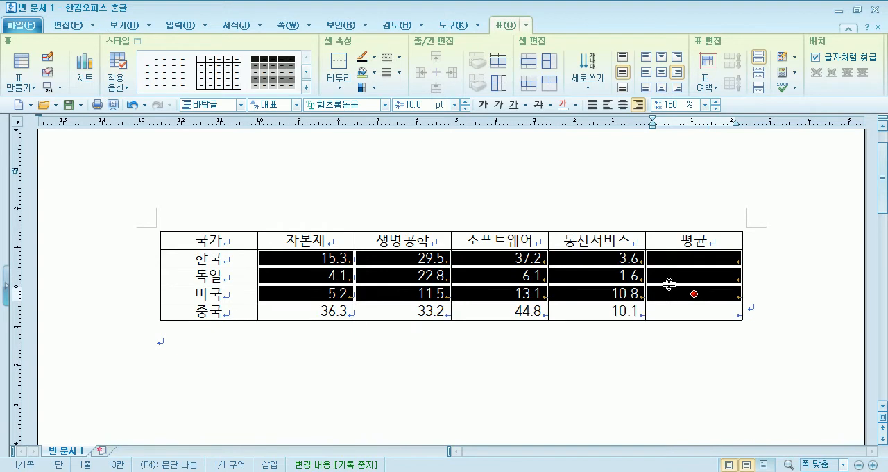
drag(321, 261, 704, 296)
click(795, 77)
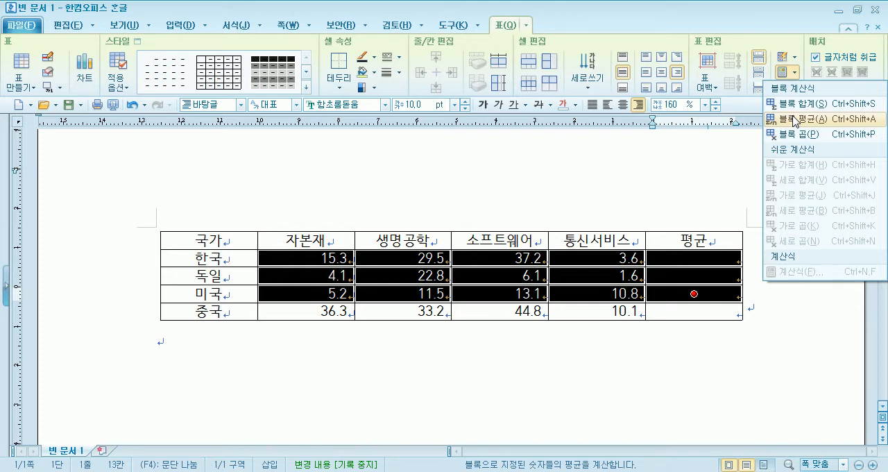
right_click(679, 262)
mouse_move(748, 466)
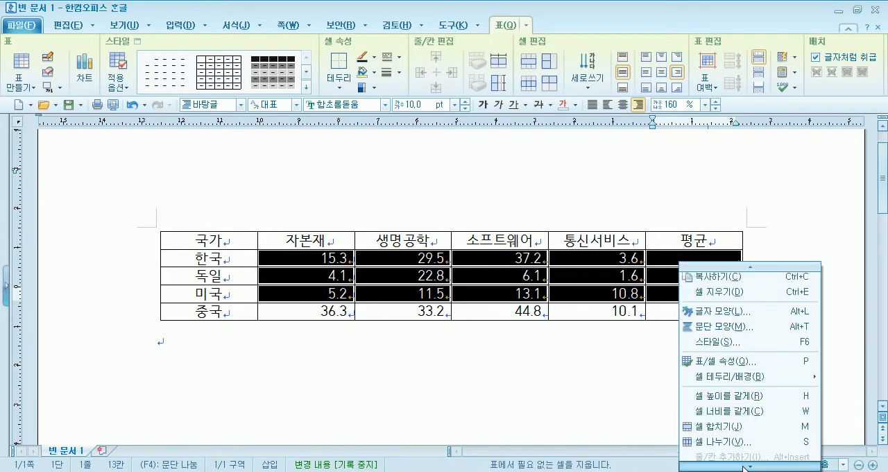
mouse_move(695, 444)
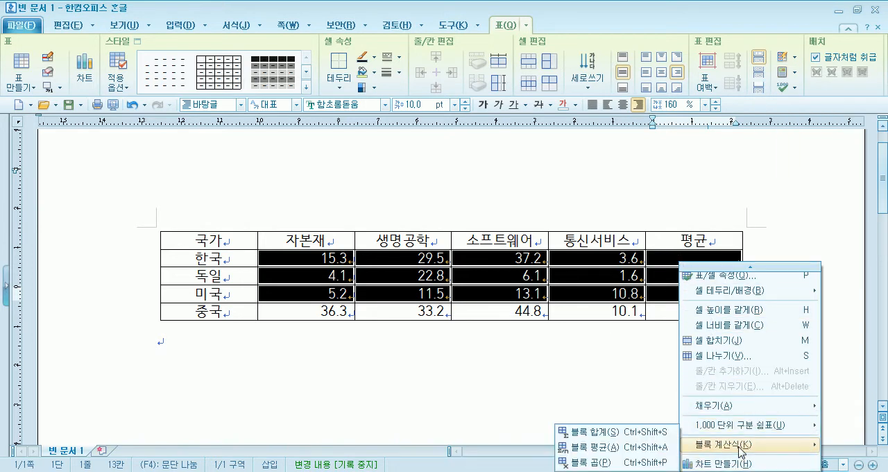
click(636, 447)
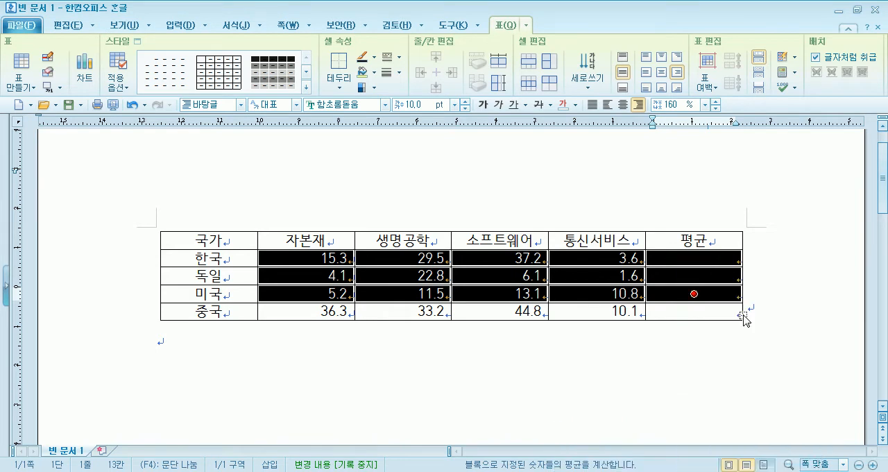
key(ctrl+z)
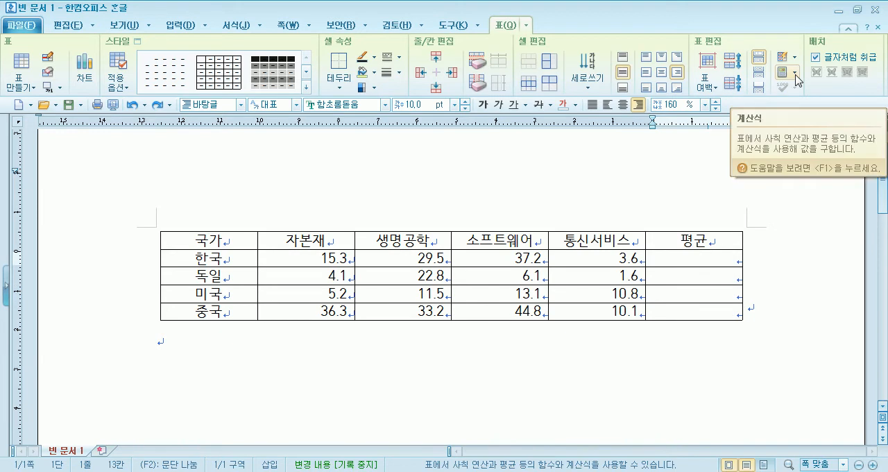
Calculate the block average (블록 평균) for cells B2:F4.
click(795, 80)
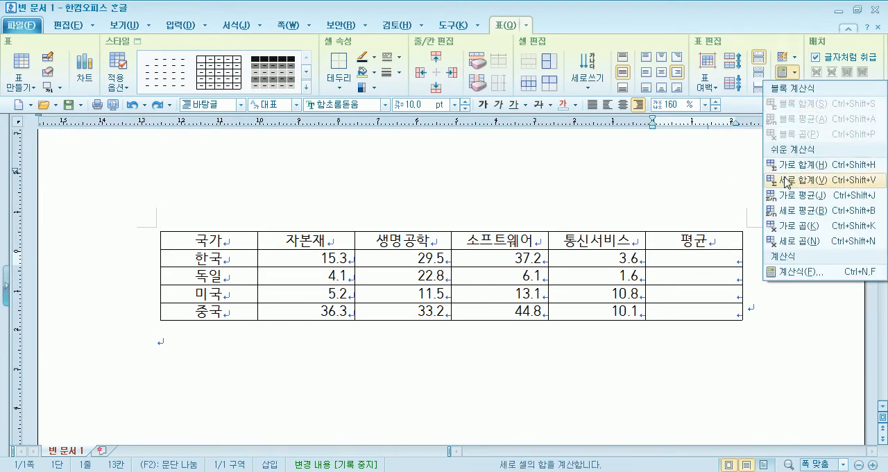
drag(306, 258, 693, 296)
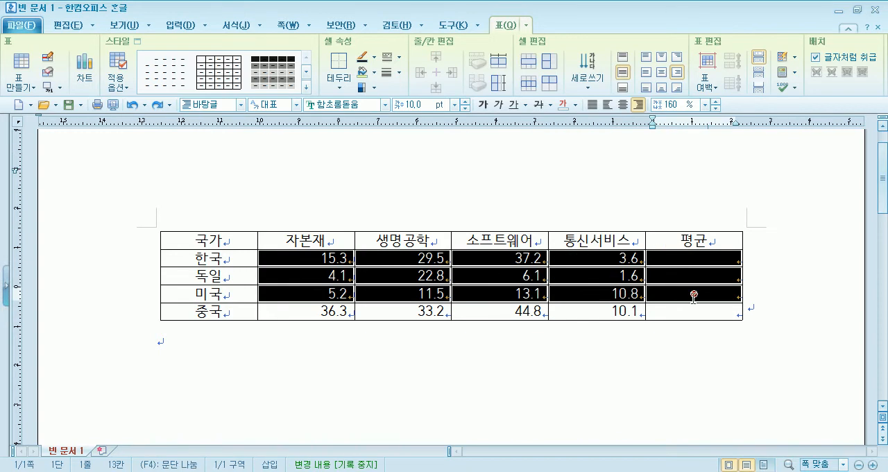
click(794, 72)
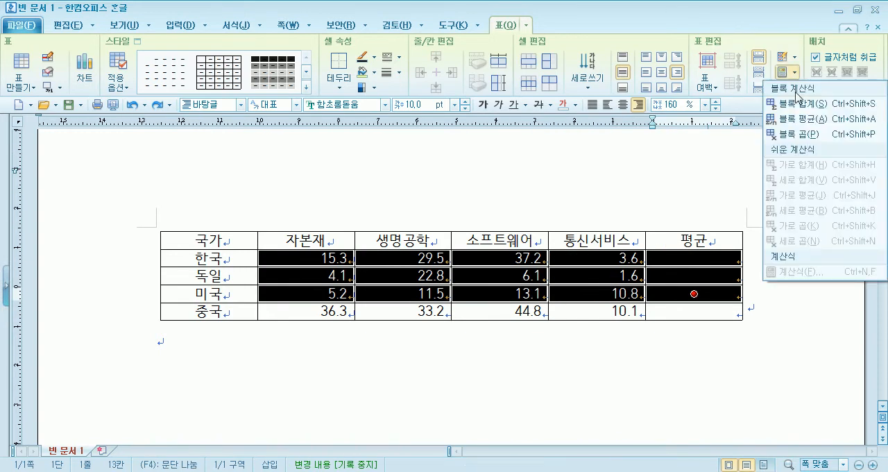
click(801, 123)
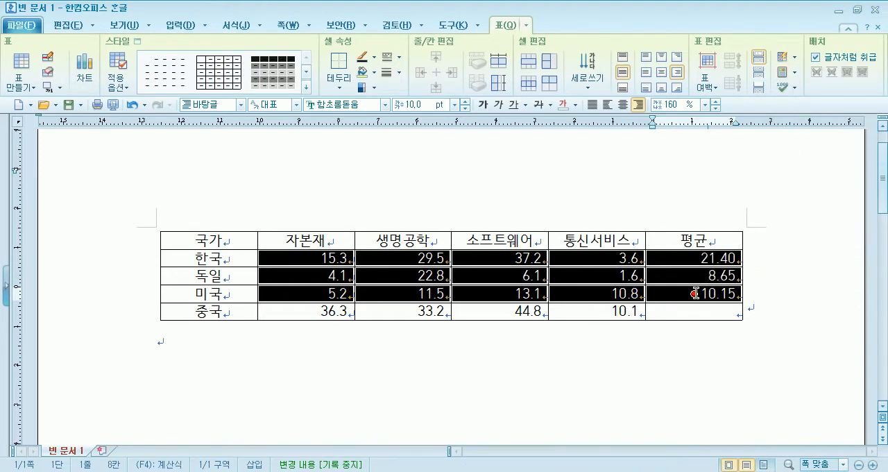
click(618, 366)
drag(297, 255, 571, 293)
click(575, 376)
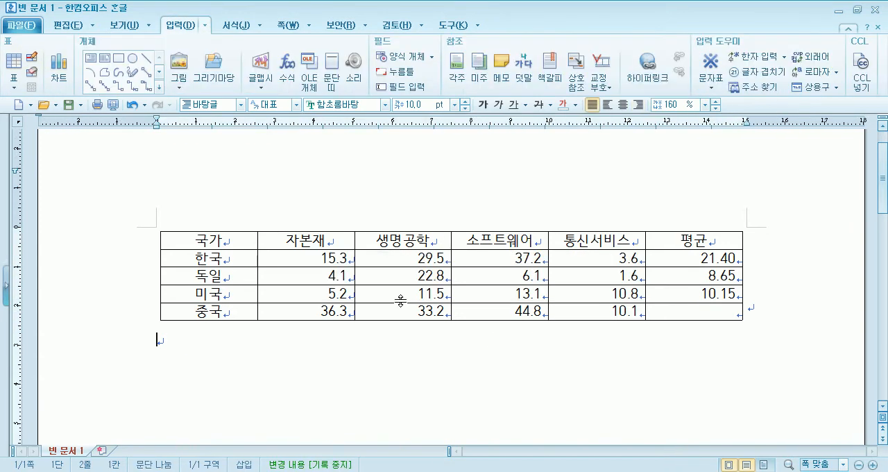
Insert 11 before South Korea's (한국) 자본재 figure to test the average's recalculation, and remove it again.
click(312, 256)
text(11)
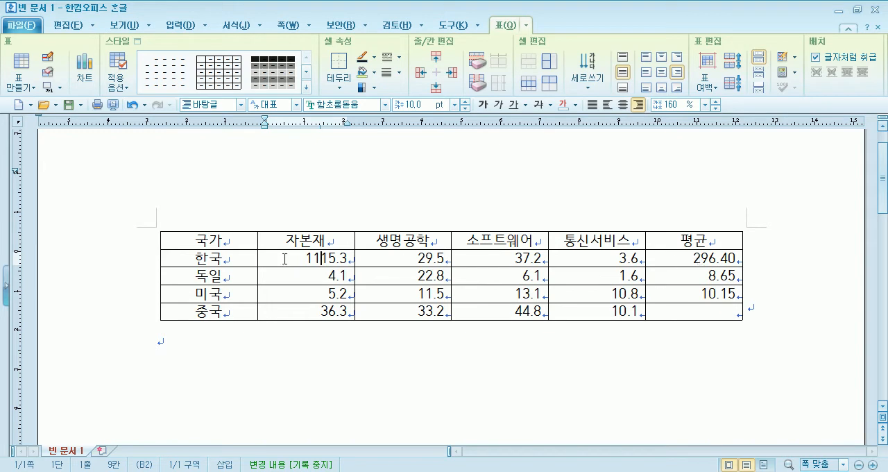
key(BackSpace)
key(BackSpace)
Clear the contents of the 평균 column cells below its heading.
click(688, 257)
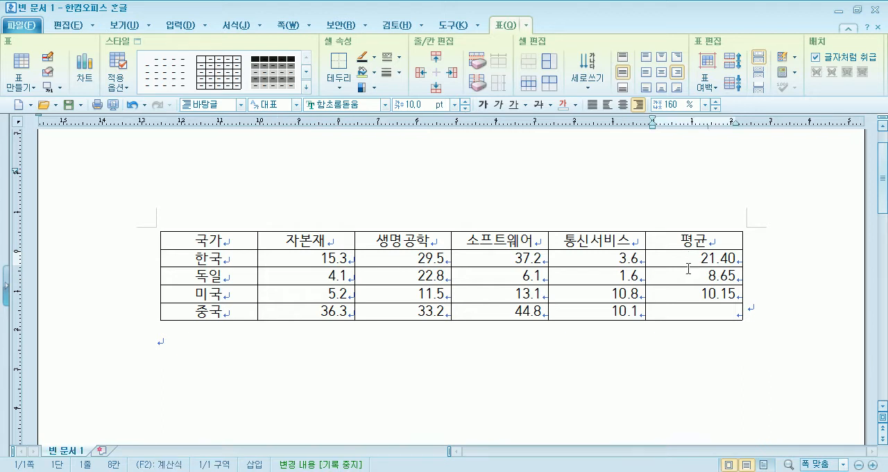
drag(688, 257, 686, 305)
key(Delete)
click(559, 372)
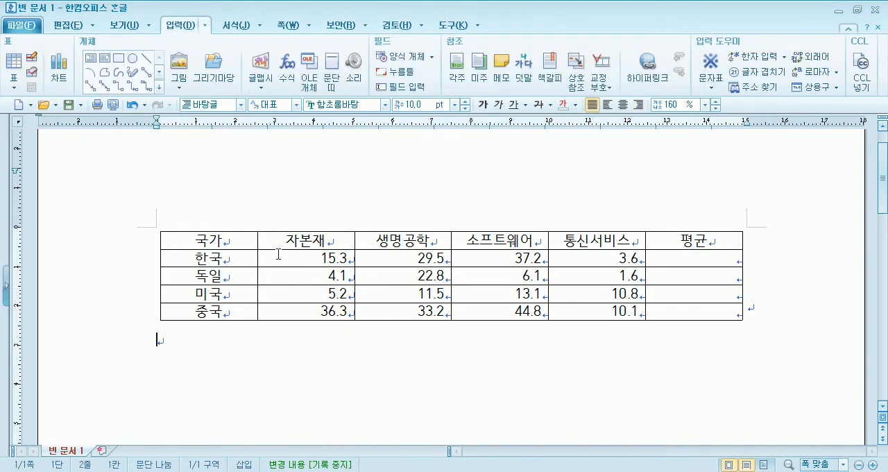
Calculate the 블록 평균 of the figures for 한국, 독일 and 미국 into their 평균 cells.
drag(280, 258, 674, 295)
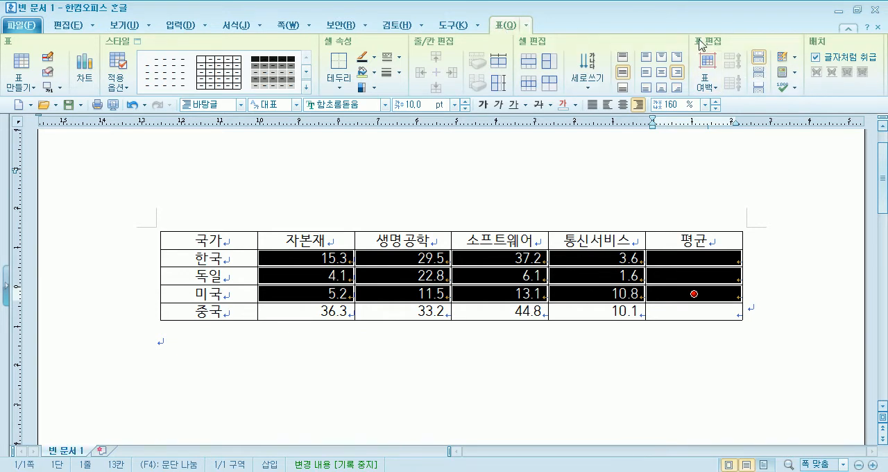
click(790, 75)
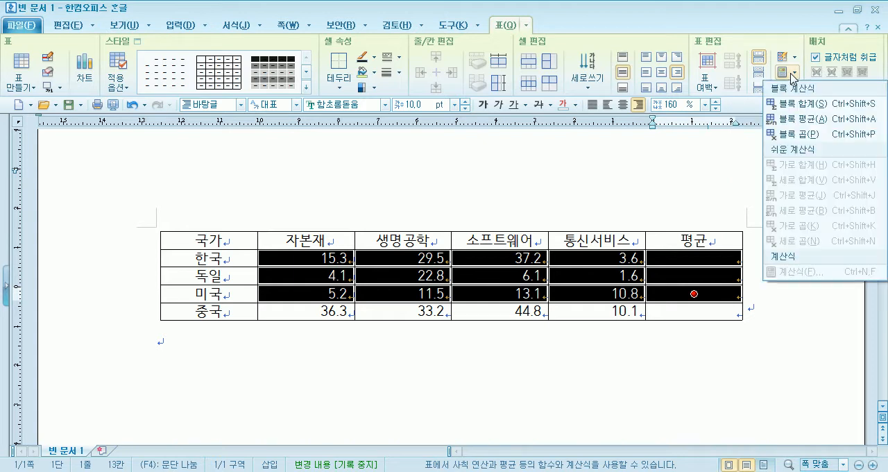
click(789, 119)
click(743, 303)
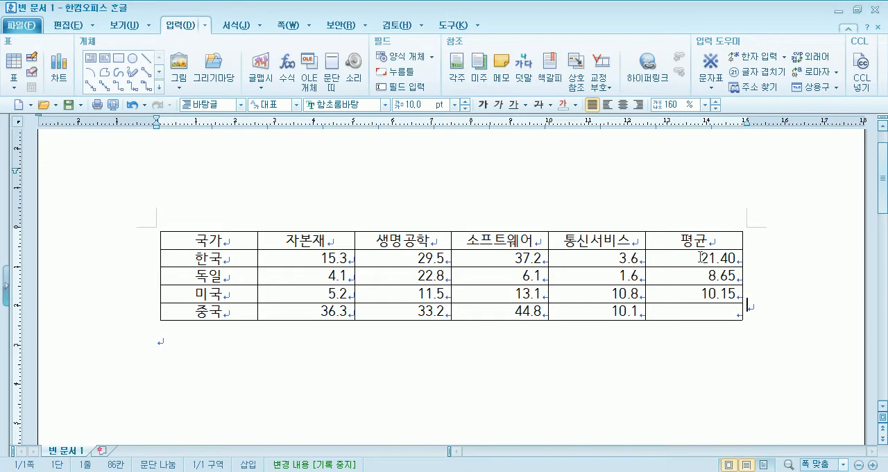
Add a line above the table and enter the title "4차 산업혁명" on it.
click(153, 243)
key(Return)
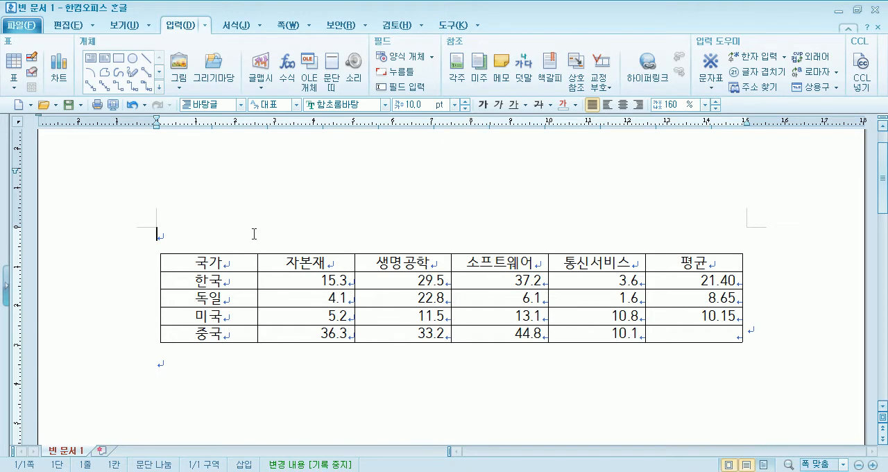
text(4차 산업혁명)
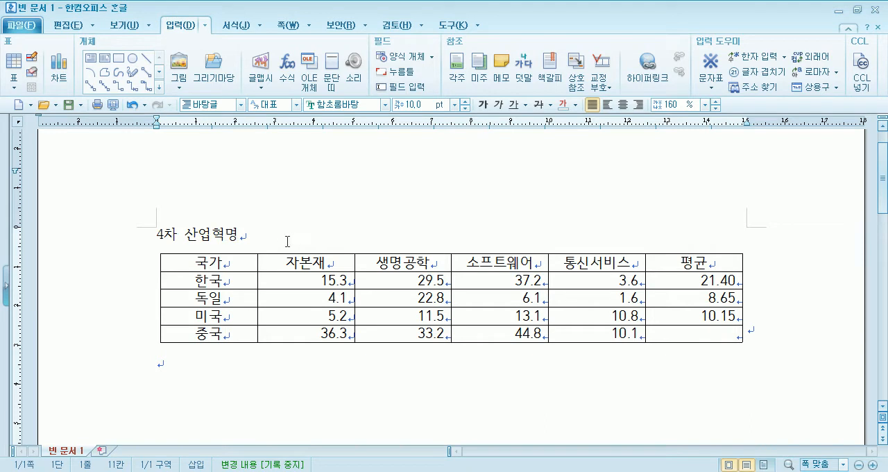
drag(152, 234, 238, 234)
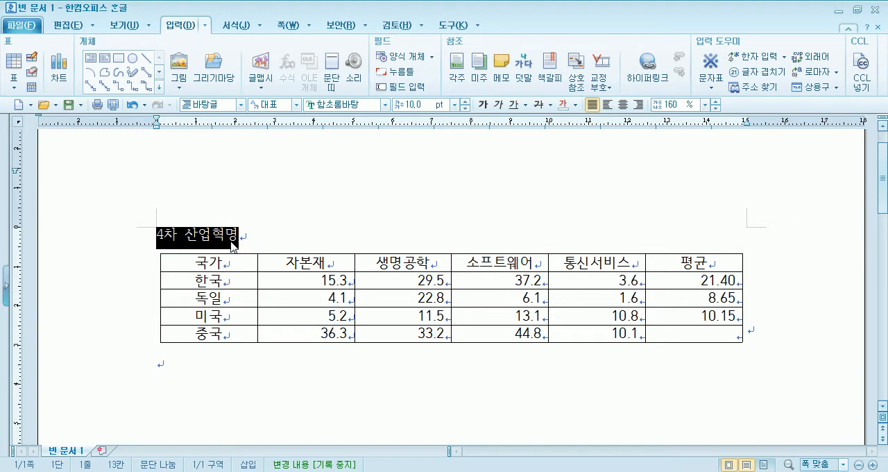
key(Down)
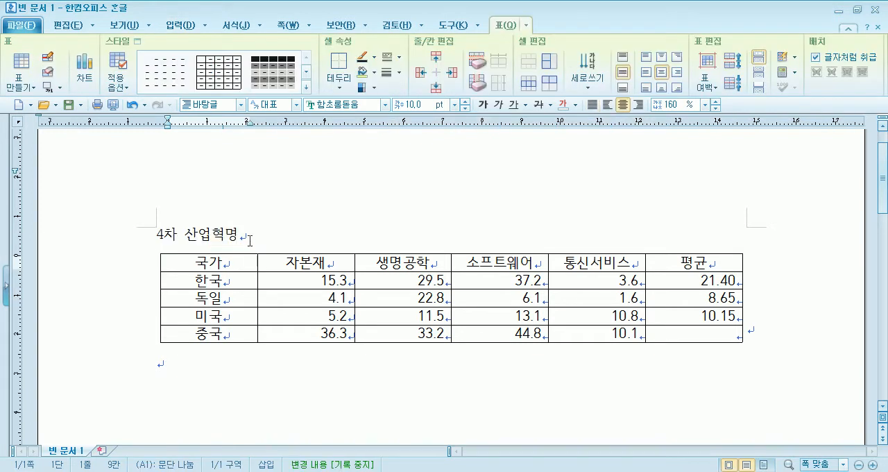
Switch to Notepad (메모장) and write a two-line note reading "Caption 캡션" and "표, 그림의 제목", with its window maximized.
key(super)
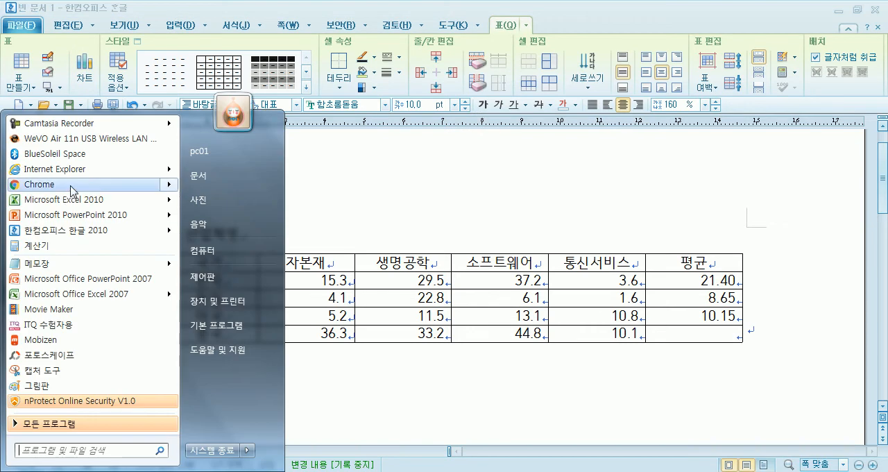
click(55, 263)
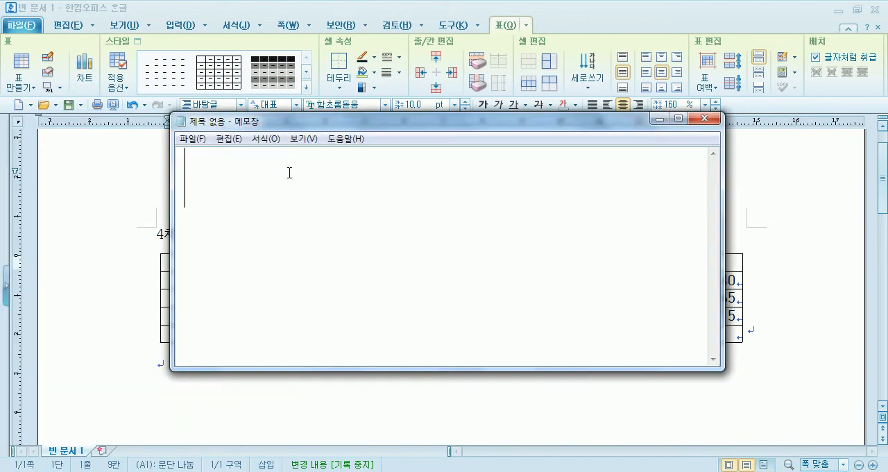
text(Cap)
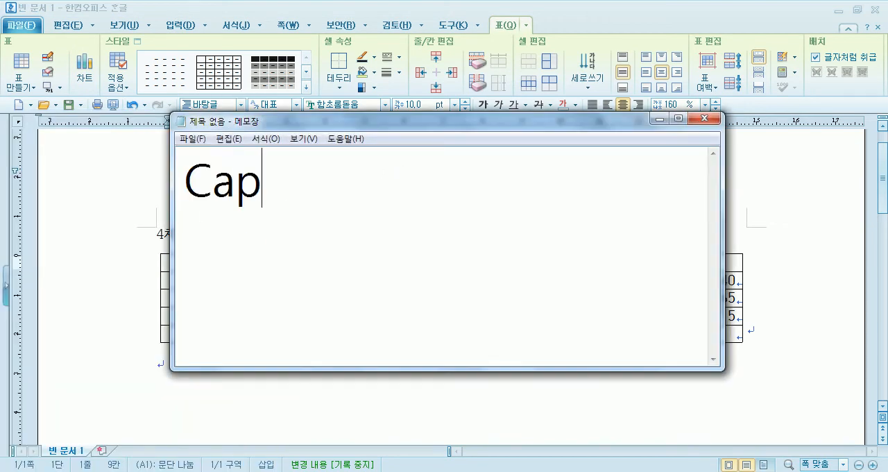
text(tion 캐)
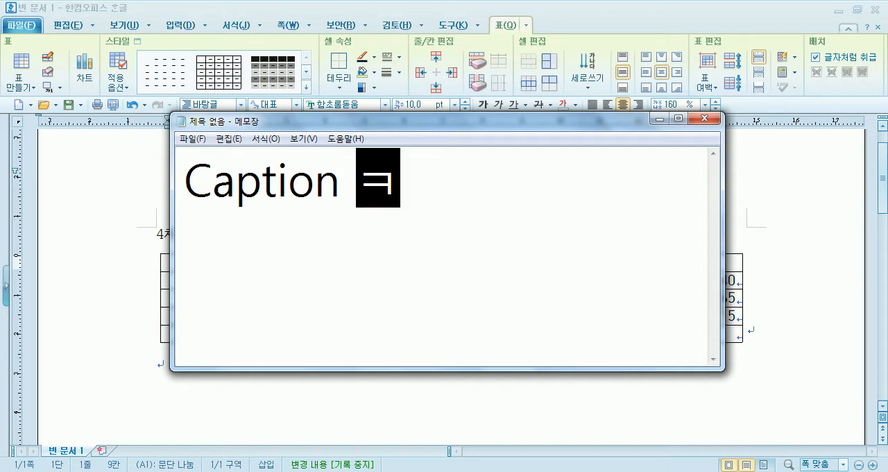
text(ㅂ션)
key(Return)
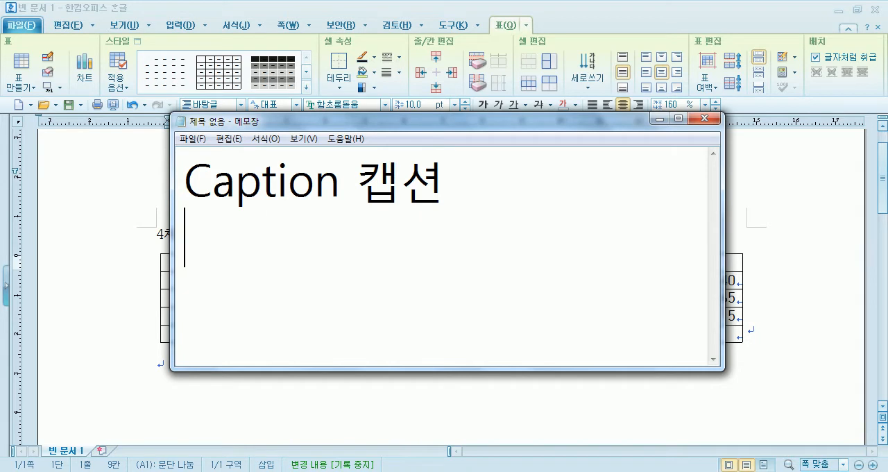
text(표)
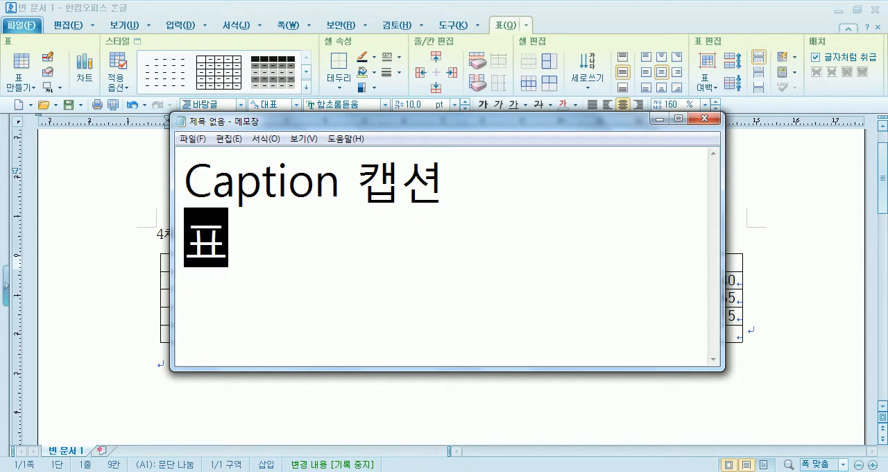
text(, 그림)
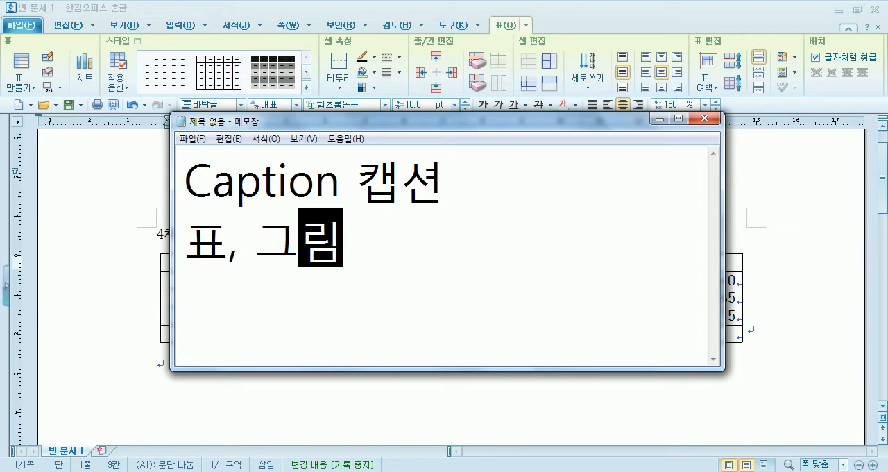
text(의 제모ㄱ)
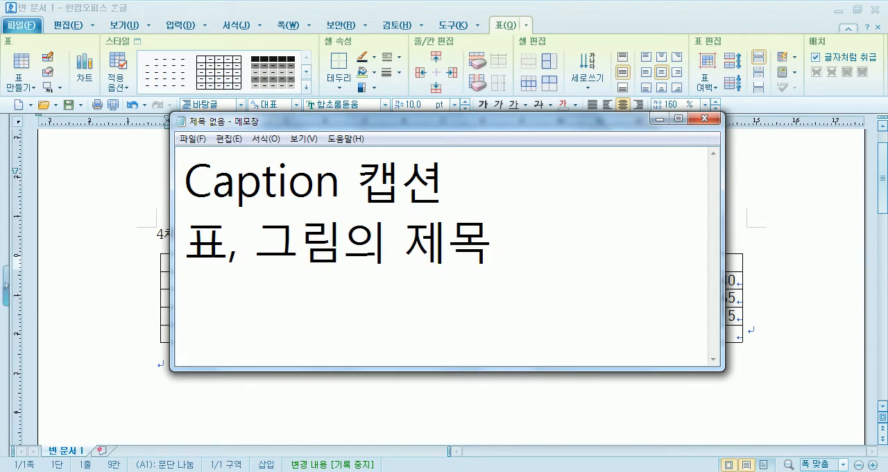
double_click(325, 122)
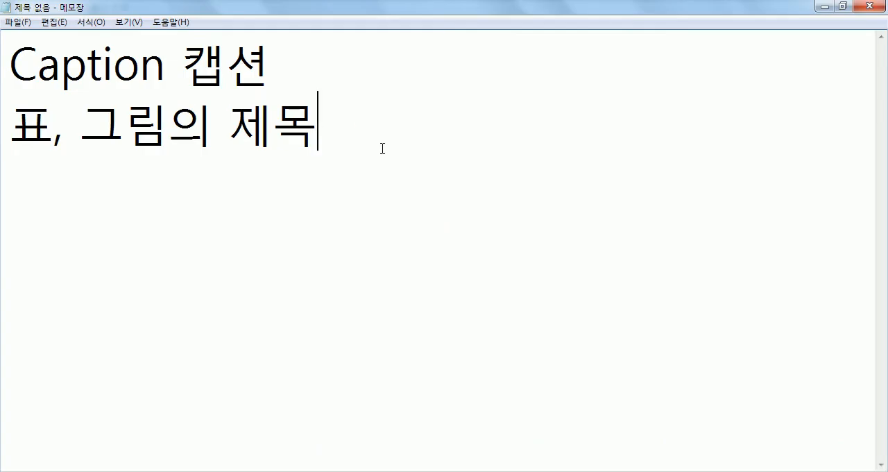
key(Return)
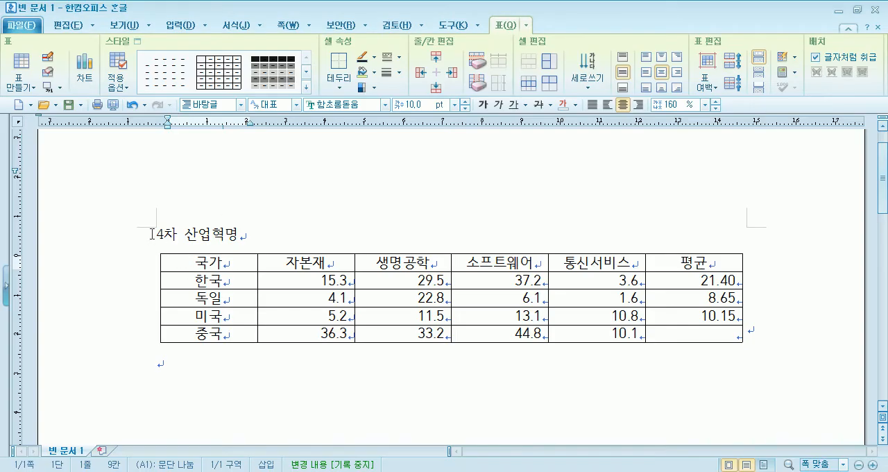
Cut the title "4차 산업혁명" from the line above the table in the Hangul document.
drag(151, 234, 241, 234)
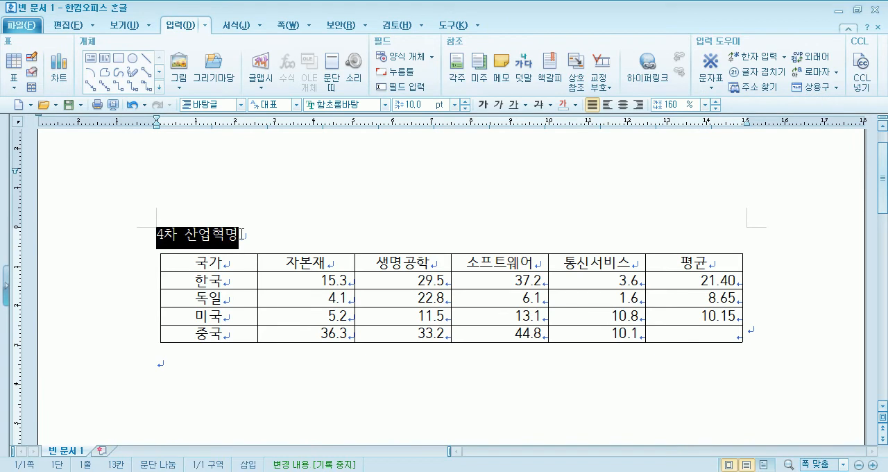
click(223, 237)
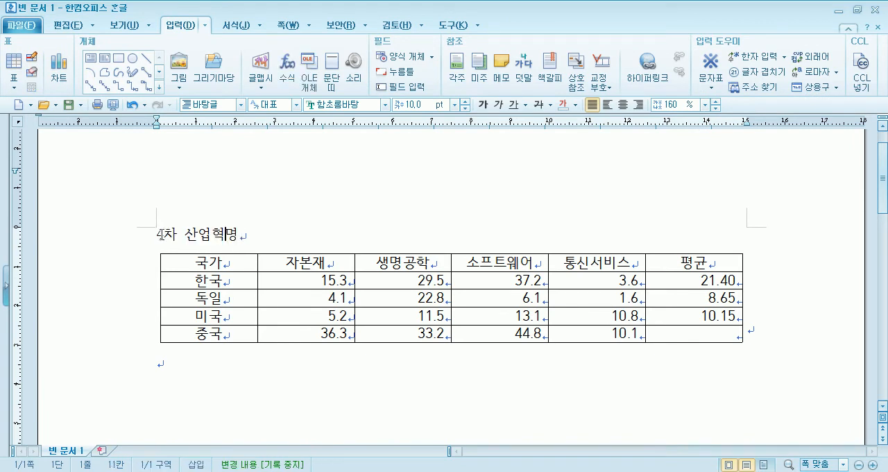
drag(156, 234, 250, 234)
key(ctrl+c)
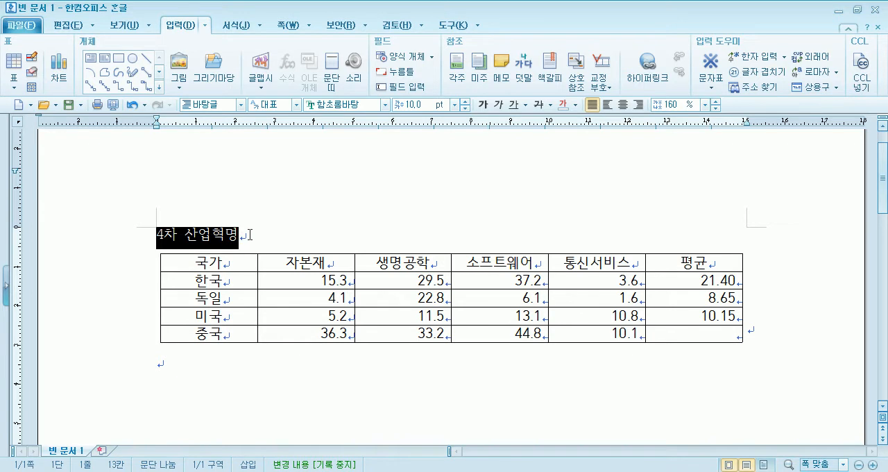
click(77, 25)
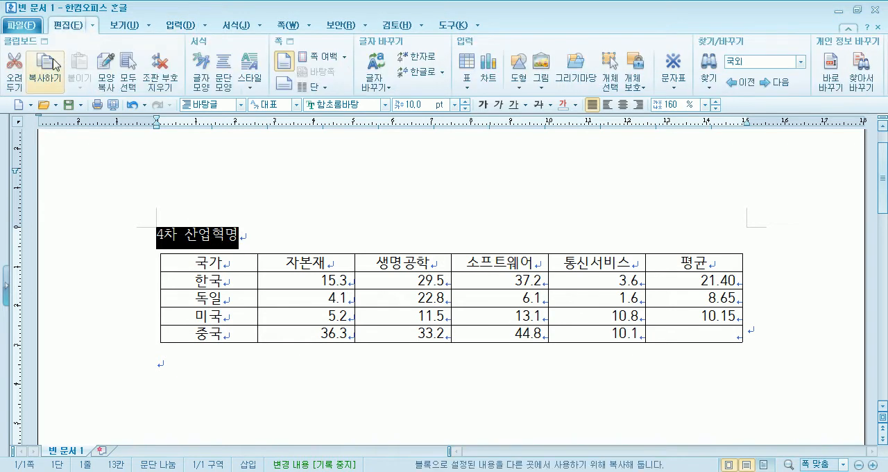
click(21, 77)
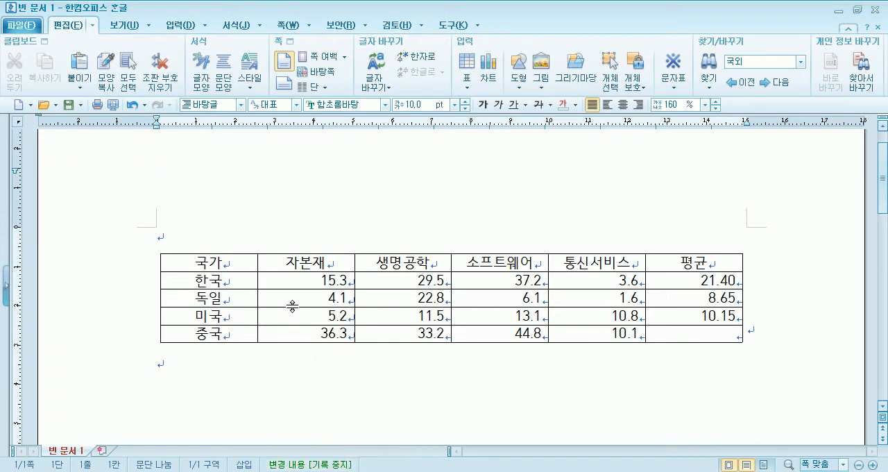
Add a caption to the table, positioned above it (위).
click(267, 267)
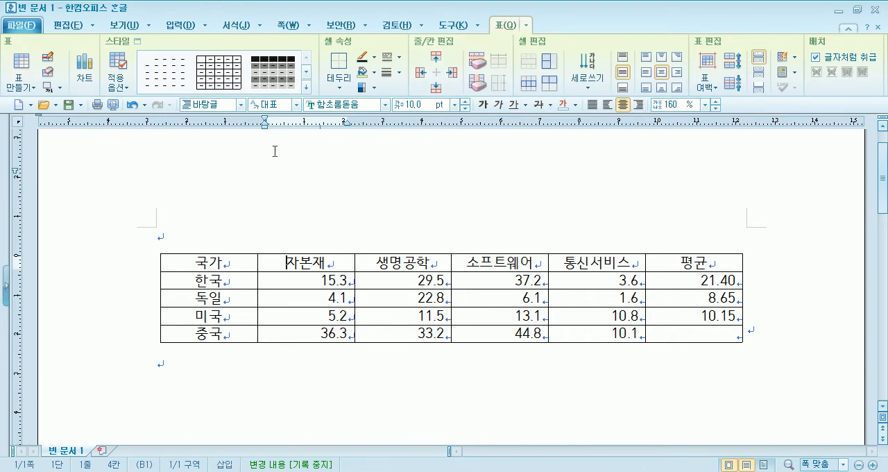
click(215, 375)
click(271, 262)
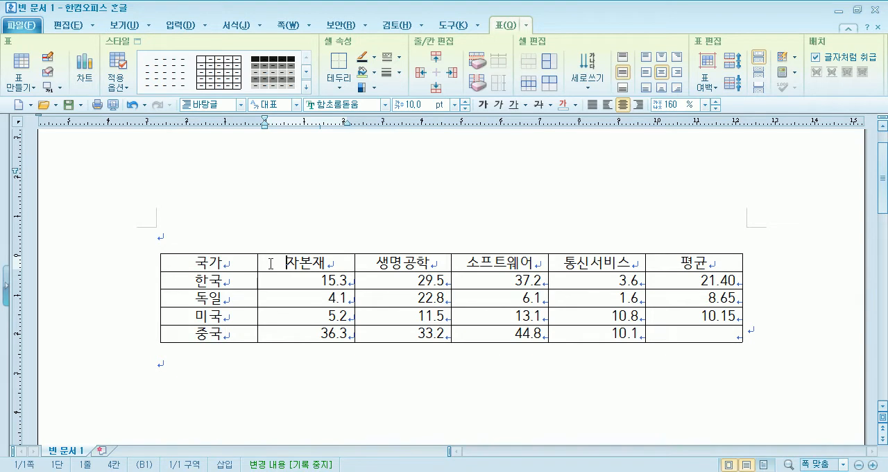
click(60, 87)
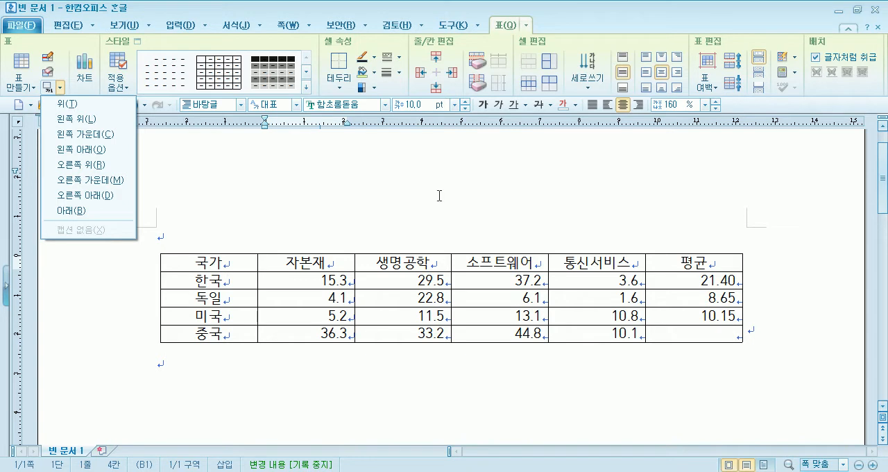
click(77, 109)
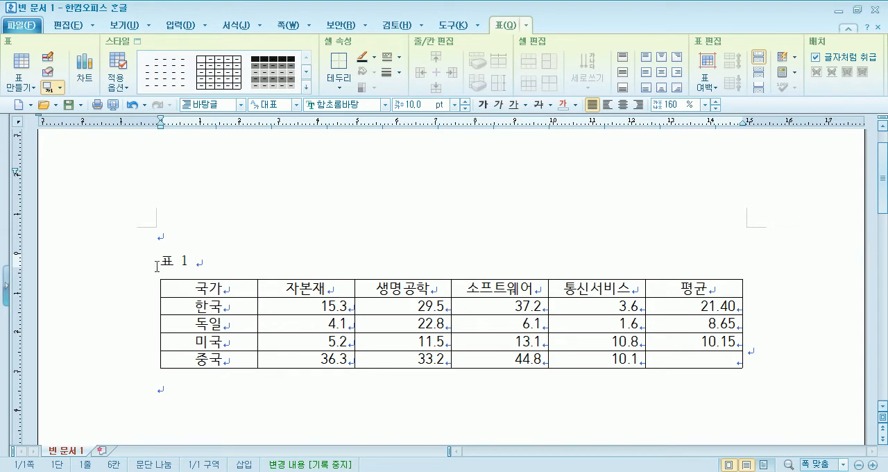
Replace the caption's default text "표 1" above the table with the cut title "4차 산업혁명".
click(188, 261)
drag(162, 260, 216, 262)
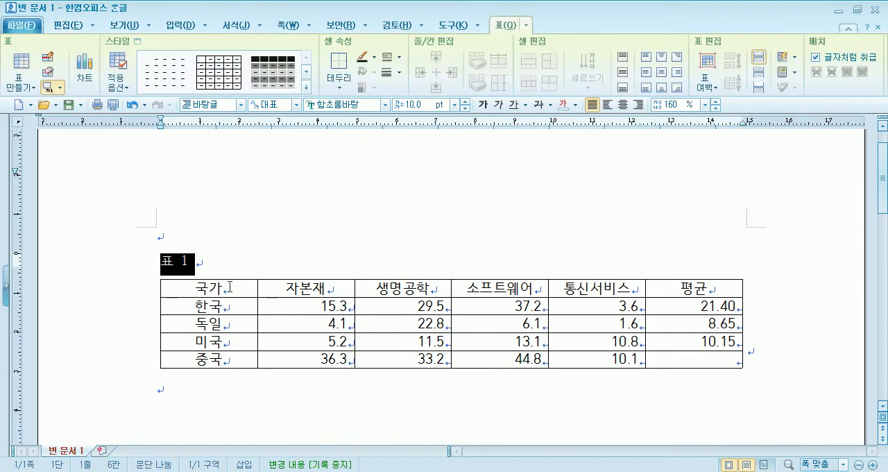
click(226, 268)
drag(161, 260, 206, 262)
click(68, 27)
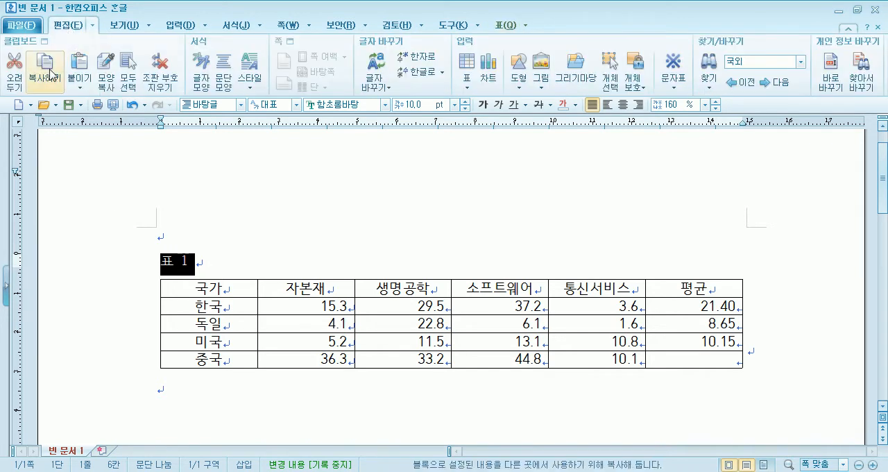
click(79, 69)
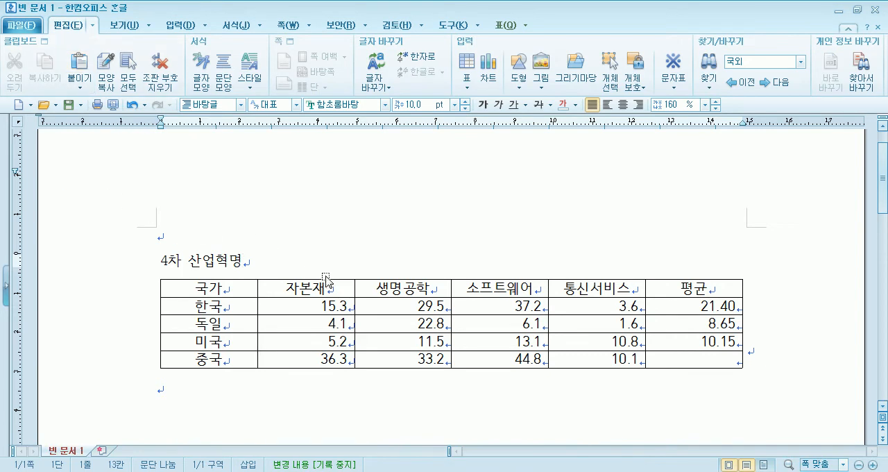
Extend the table caption with "국가별 산업 분야 증가율(단위 : %)" after "4차 산업혁명".
text(국가)
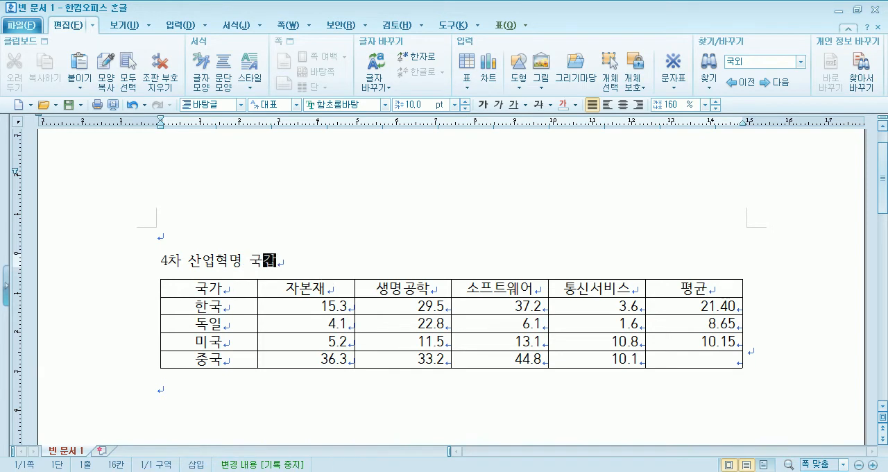
text(별 산업 )
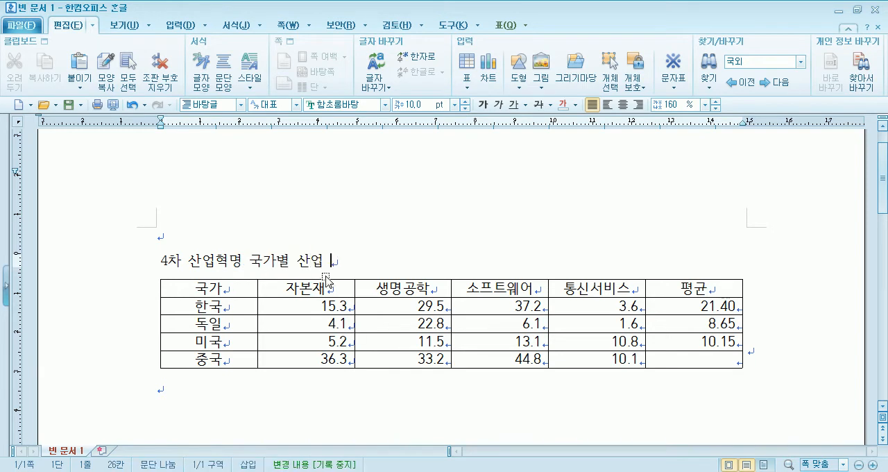
text(분야 ㅈ증가율()
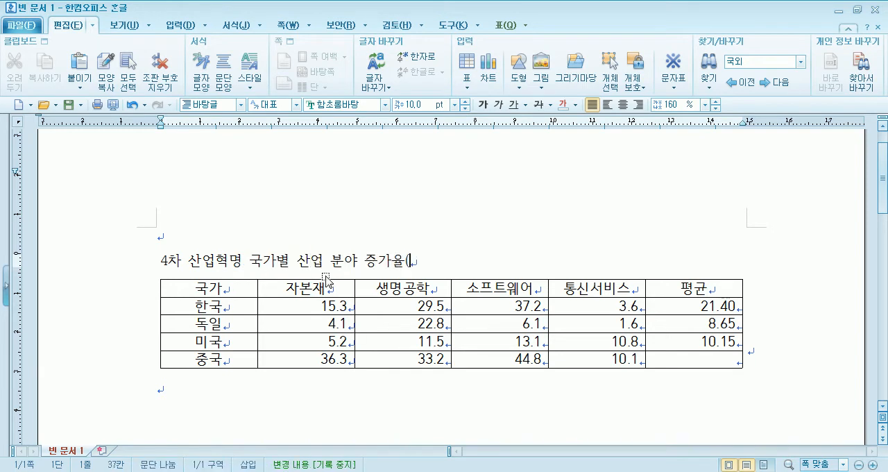
text(단우위 : %))
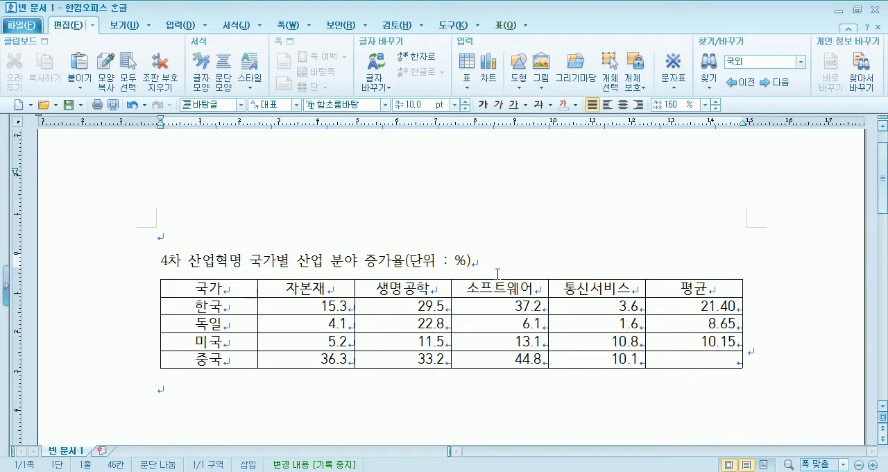
Right-align the whole caption text and set its font to 함초롬돋움.
click(165, 260)
drag(167, 261, 471, 262)
click(638, 105)
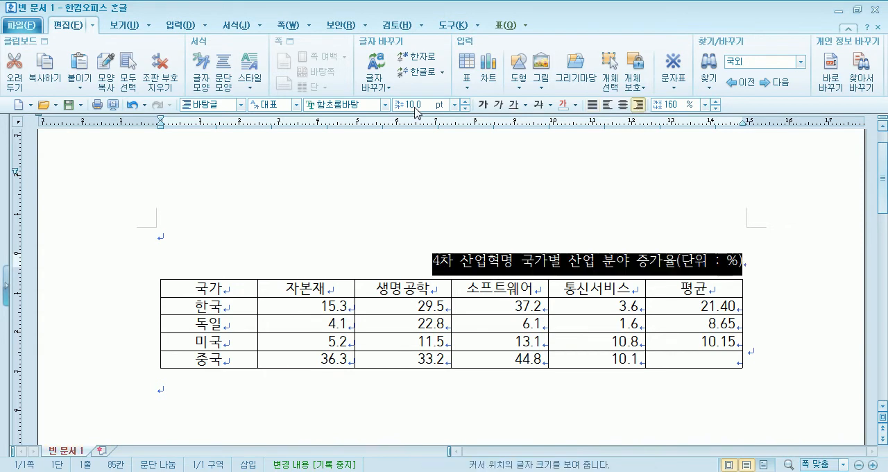
click(385, 105)
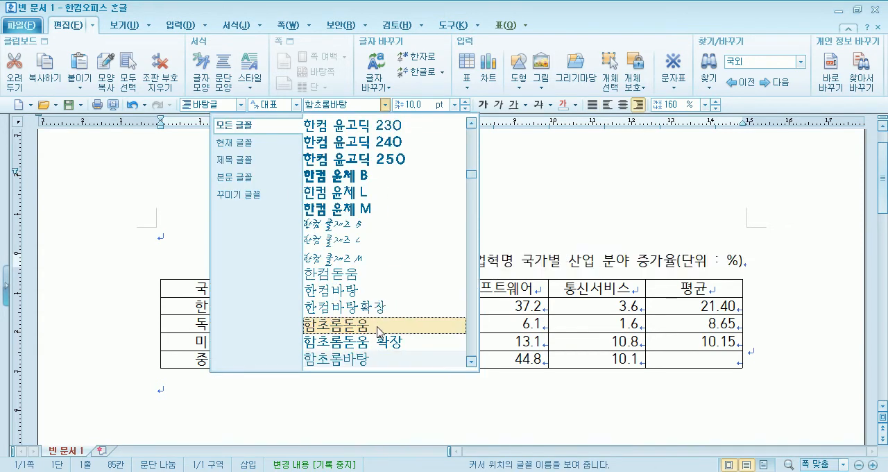
click(385, 324)
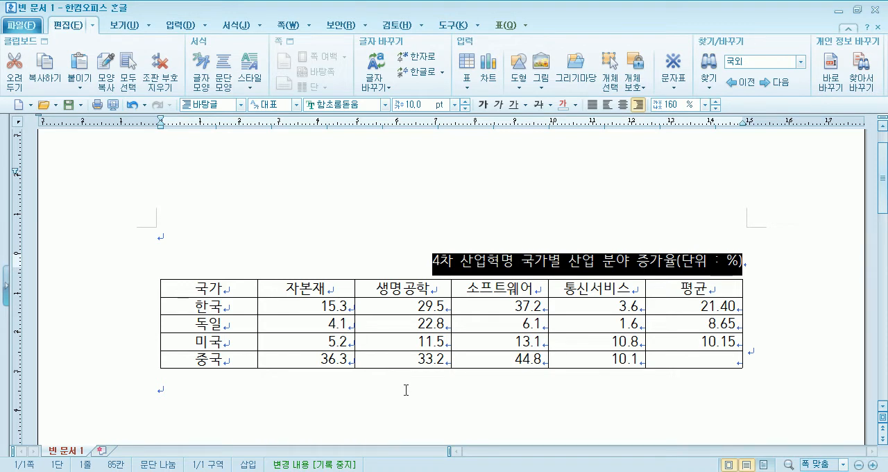
Apply a downward diagonal border to the empty 평균 cell in the 중국 row.
click(701, 366)
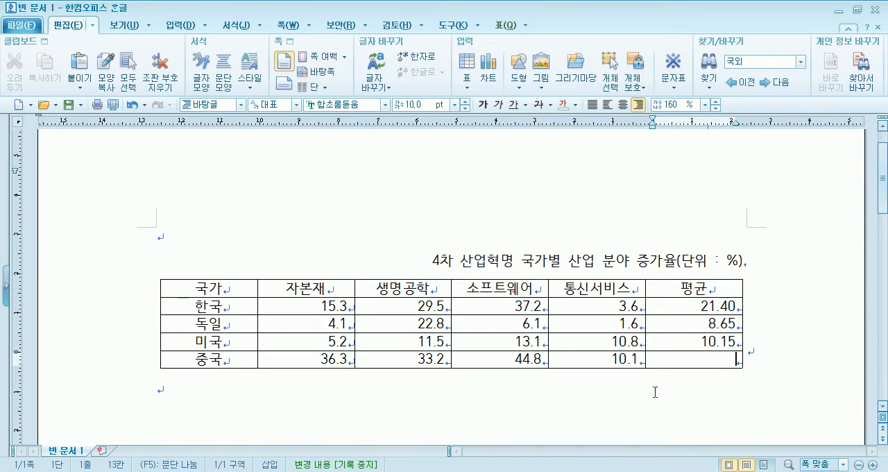
scroll(655, 392, down, 2)
click(683, 312)
click(697, 292)
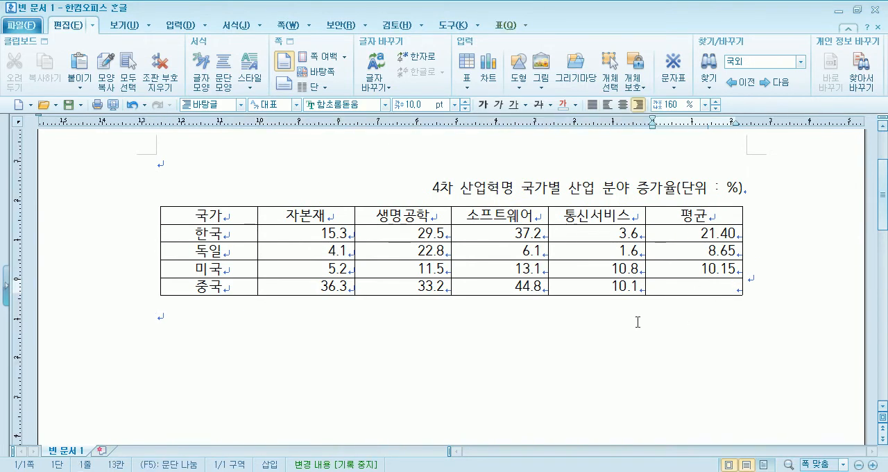
click(515, 26)
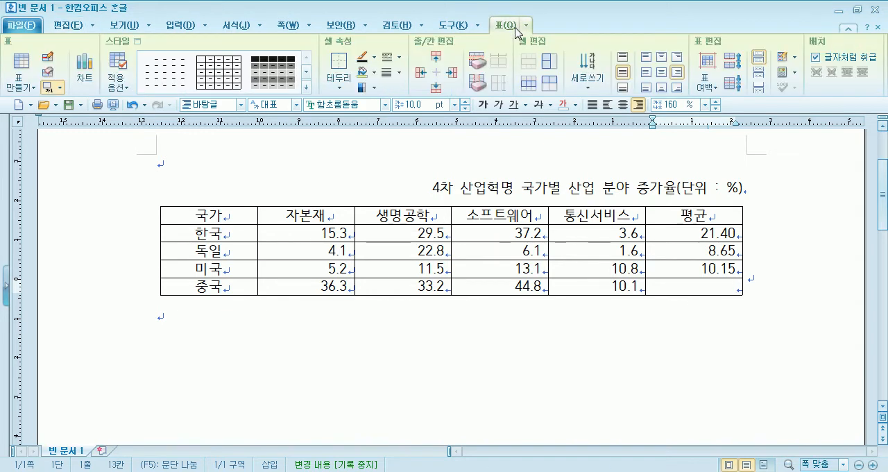
click(652, 351)
click(692, 292)
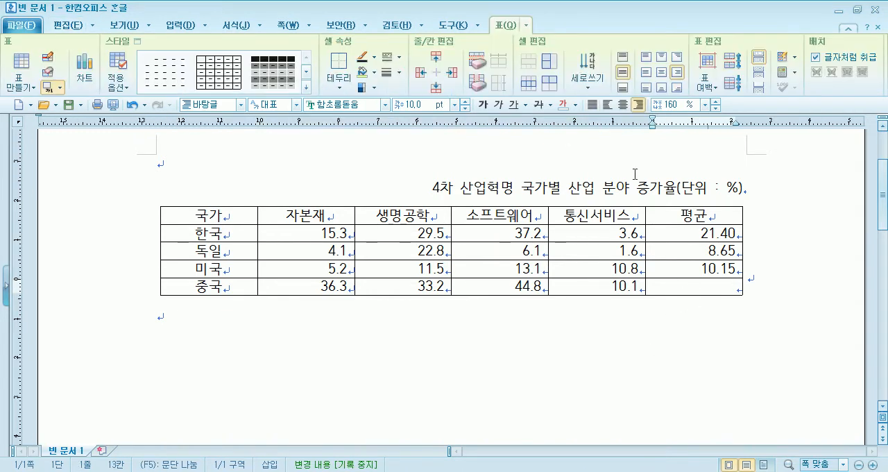
click(339, 86)
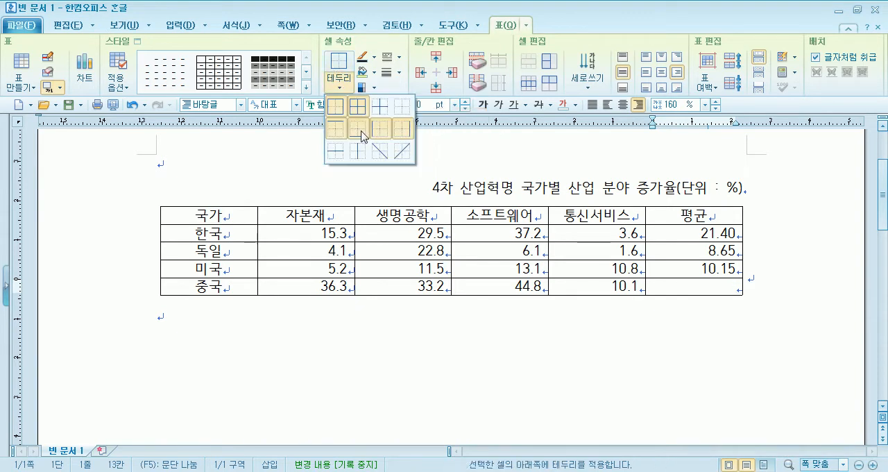
click(386, 156)
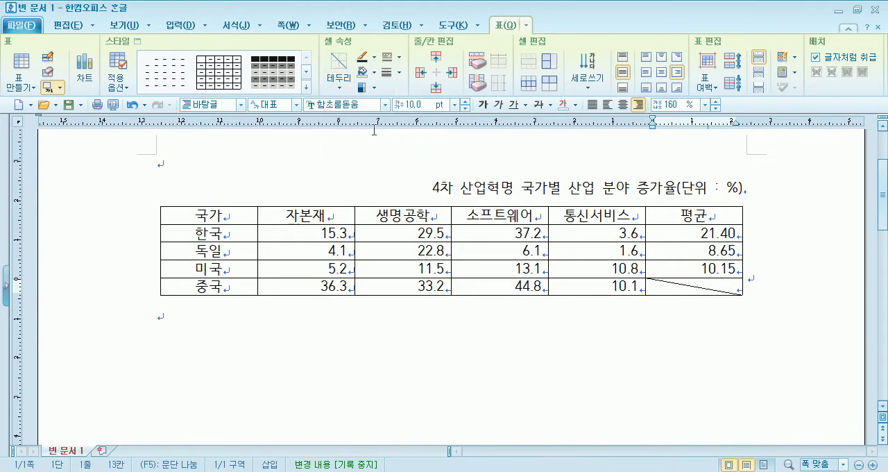
Try an upward diagonal border on the empty 평균 cell and undo the diagonal borders.
click(340, 87)
click(402, 151)
key(ctrl+z)
Select the empty 평균 cell in the 중국 row as a cell block and look over the border (테두리) options.
drag(631, 288, 675, 290)
click(691, 288)
click(683, 366)
click(694, 286)
key(F5)
click(694, 332)
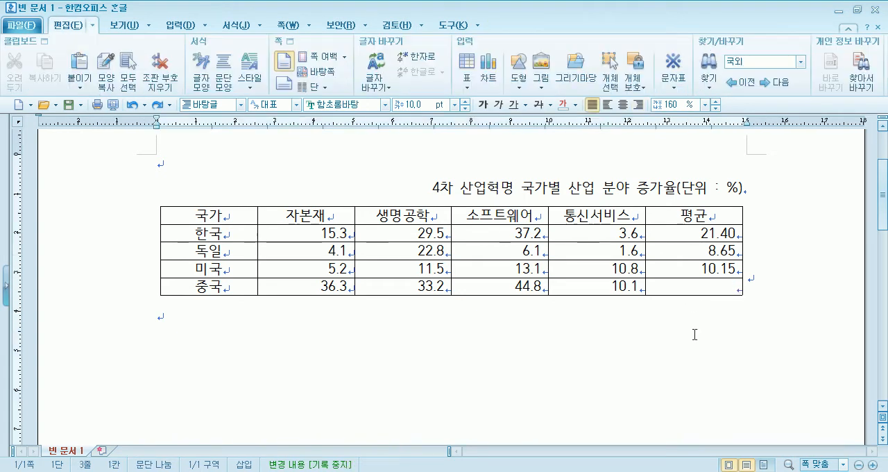
click(685, 283)
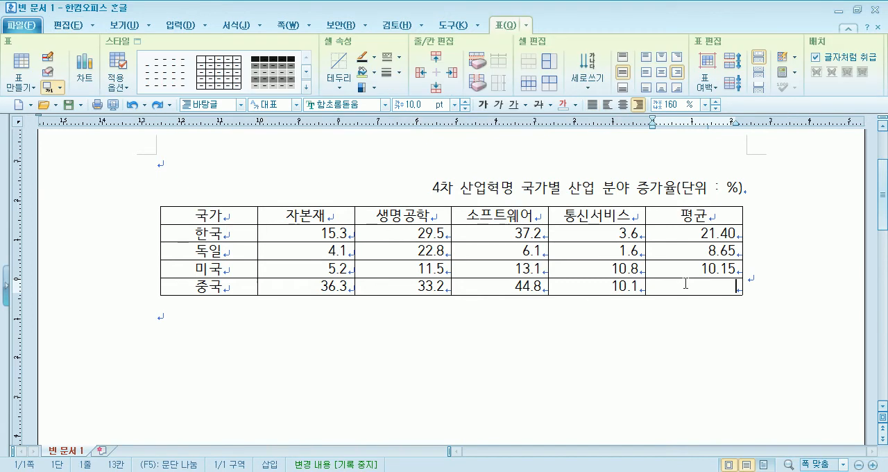
drag(614, 282, 670, 289)
drag(503, 250, 604, 290)
drag(683, 287, 680, 308)
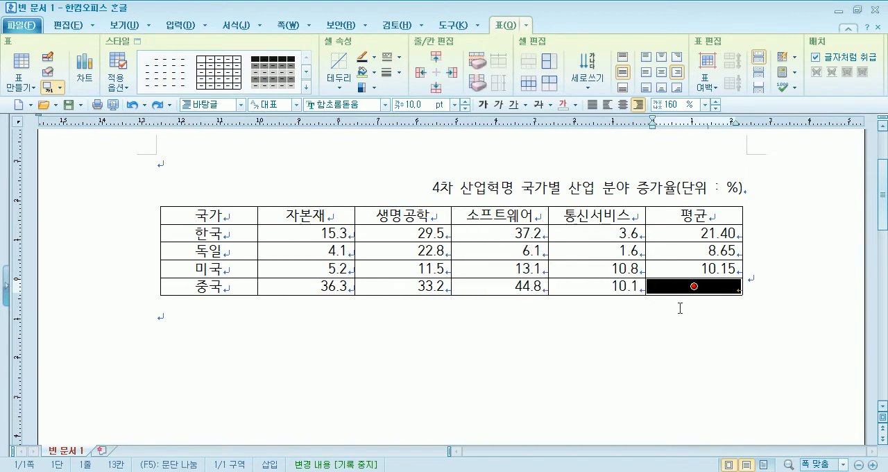
click(670, 316)
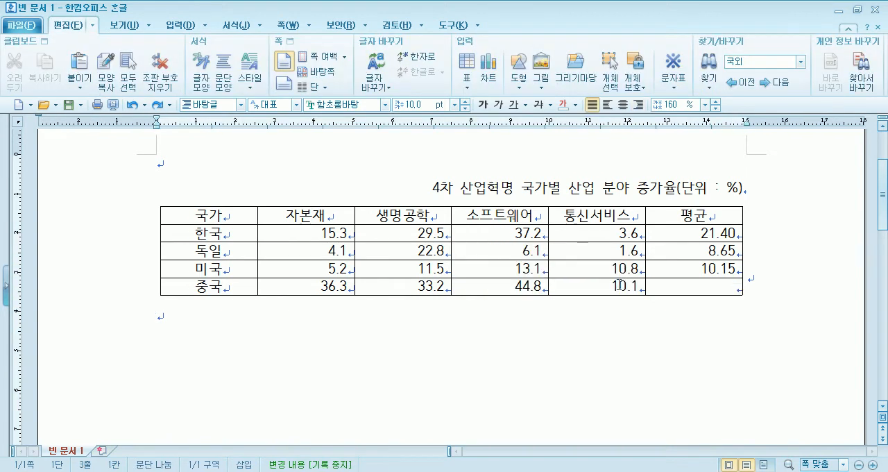
drag(621, 283, 674, 296)
click(684, 283)
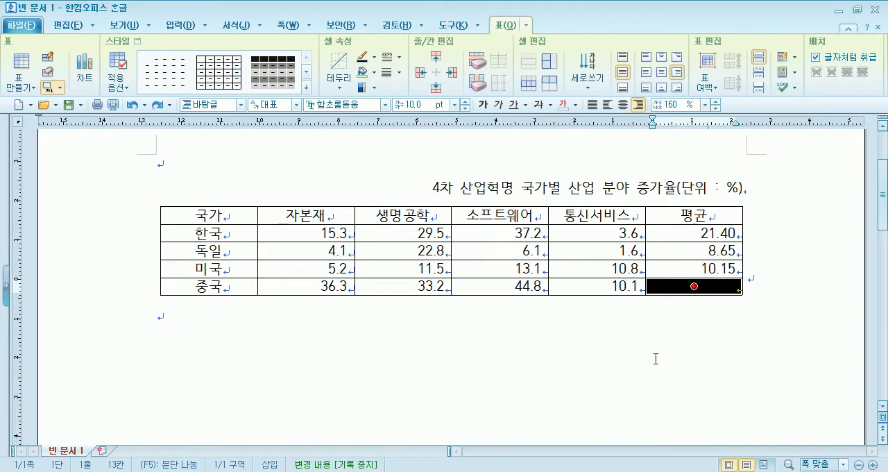
click(339, 83)
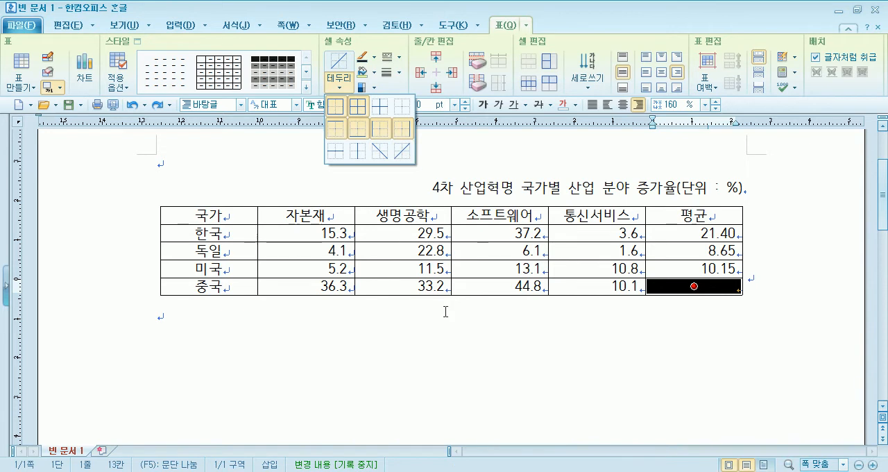
click(412, 351)
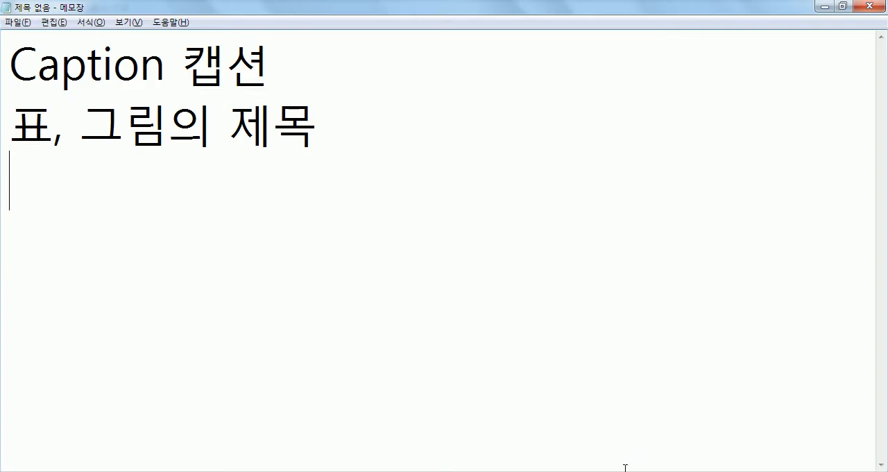
In Notepad (메모장), replace the existing note with "셀을 선택하고 나서,".
drag(173, 233, 4, 31)
text(셀을 선)
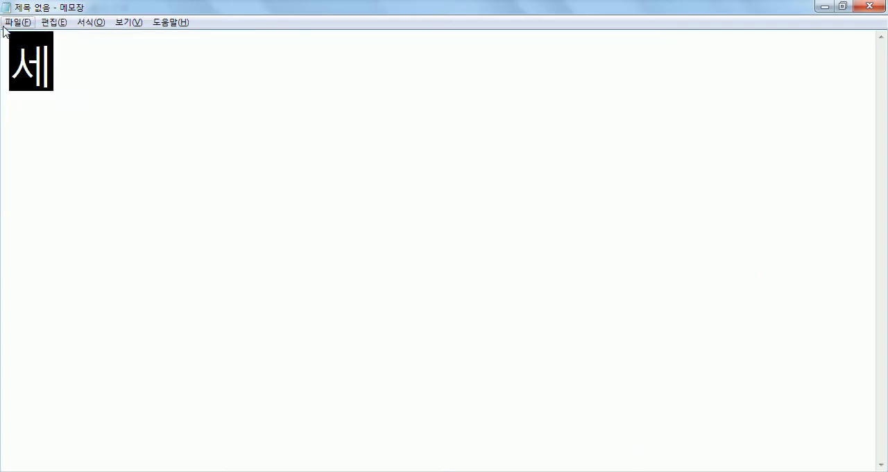
text(택하고 나서)
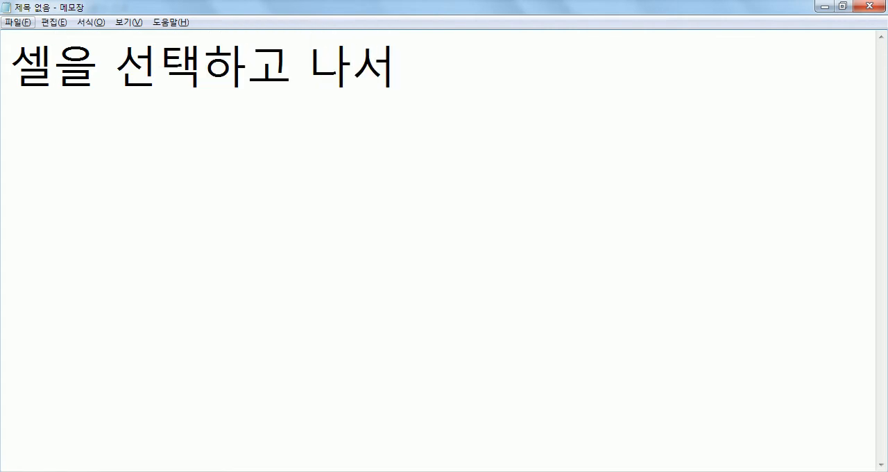
text(,)
Switch back to the Hangul document and examine the cell border and background (셀 테두리/배경) commands for the selected cell.
key(alt+Tab)
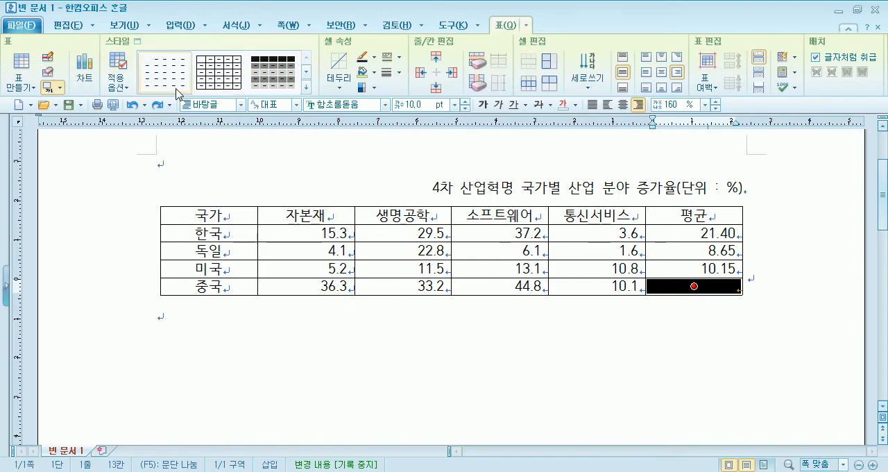
click(526, 26)
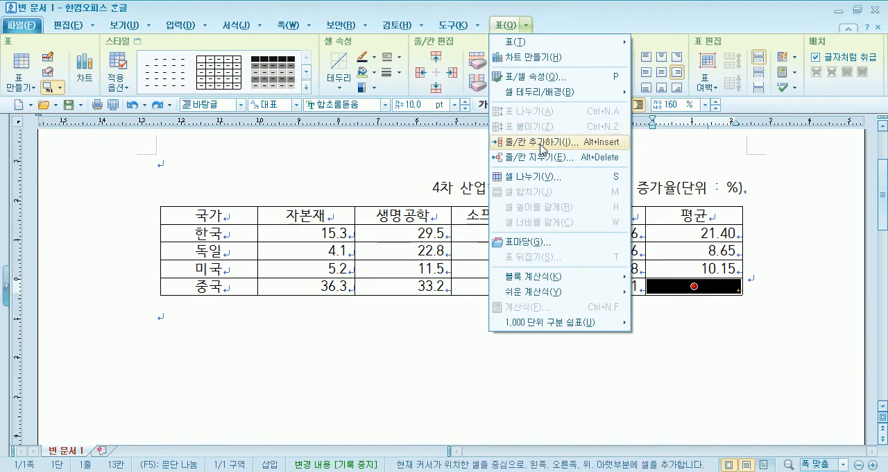
mouse_move(539, 97)
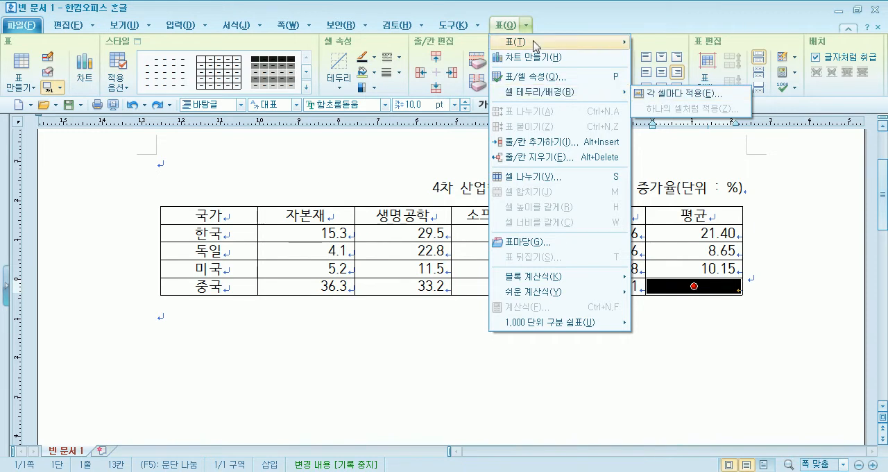
click(510, 26)
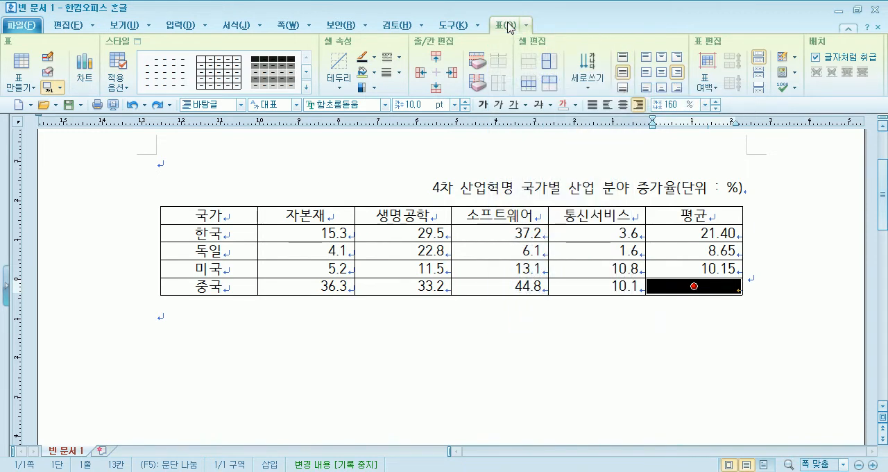
click(522, 26)
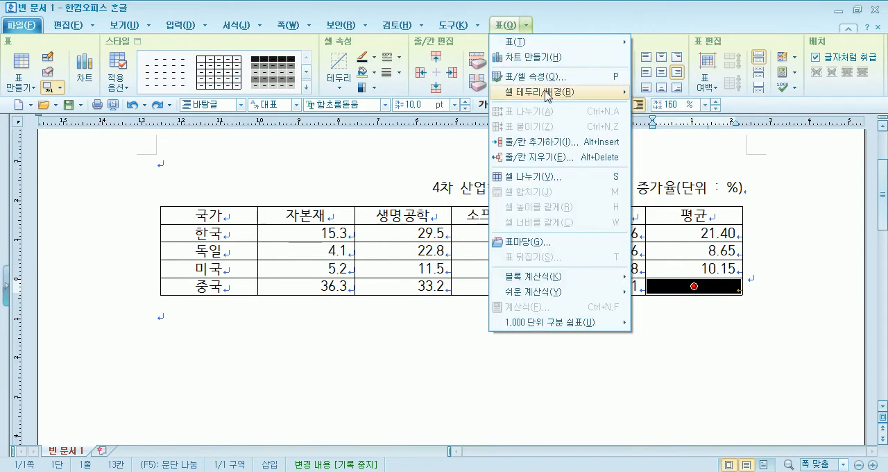
mouse_move(532, 93)
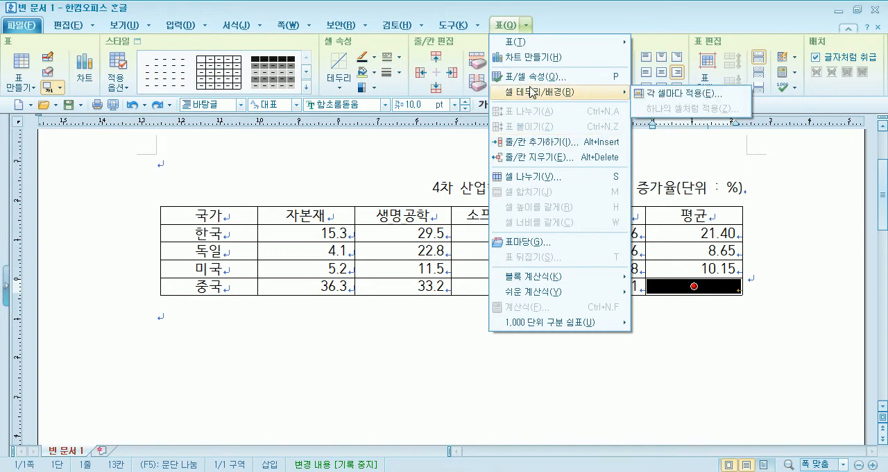
click(668, 285)
right_click(669, 291)
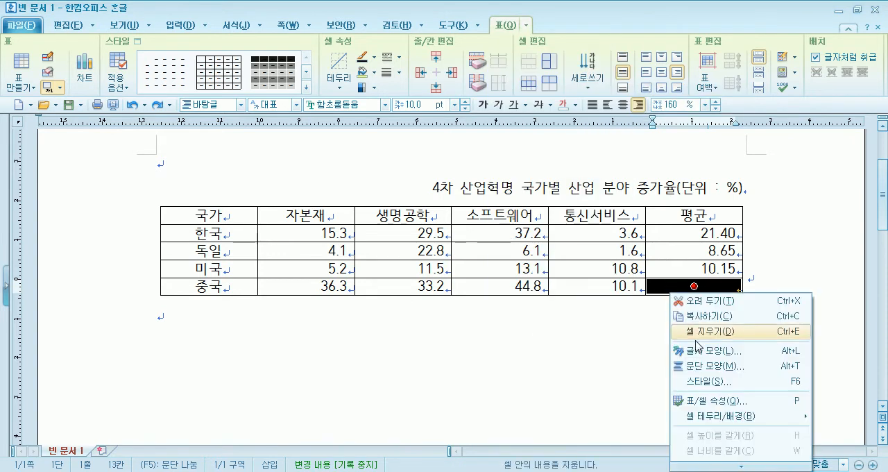
mouse_move(708, 418)
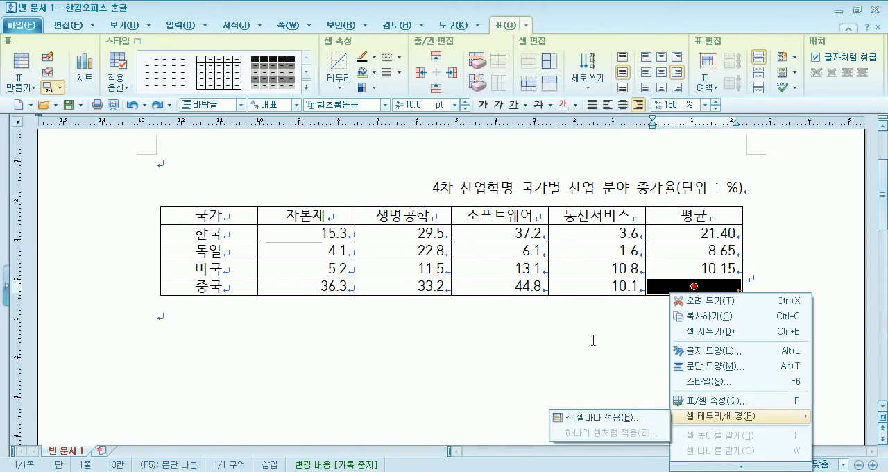
click(586, 271)
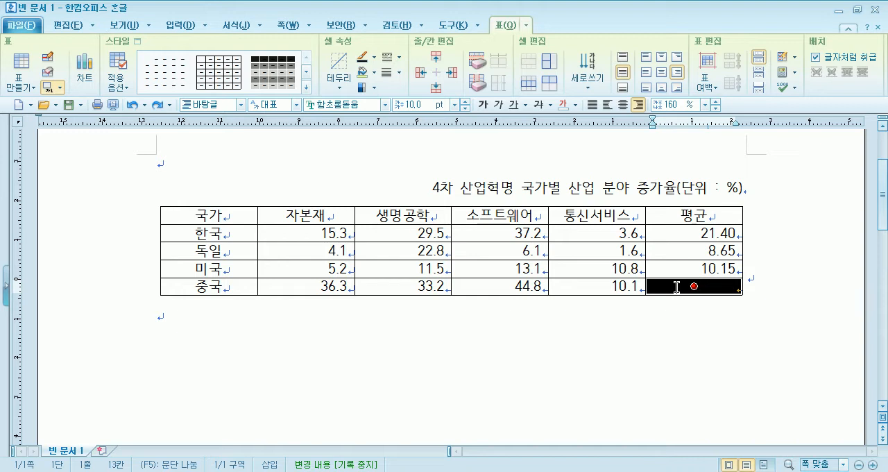
Switch to Notepad (메모장) and complete the note so it reads "셀을 선택하고 나서, C 또는 L을 누른다.".
key(alt+Tab)
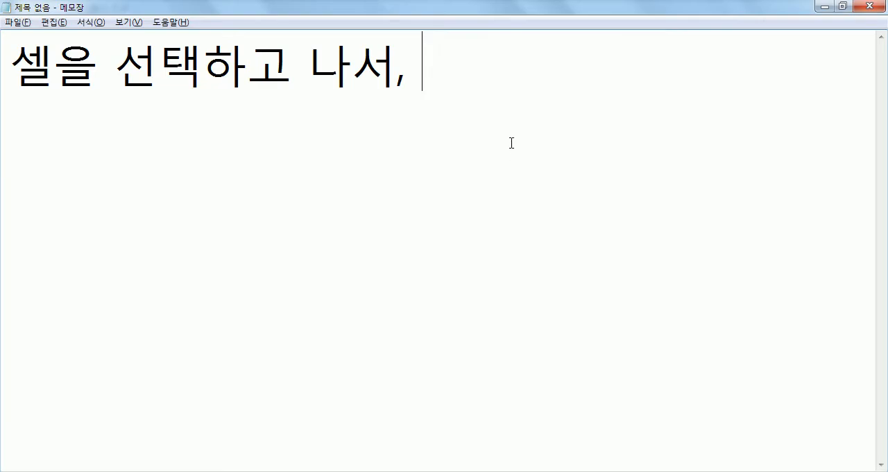
text(C)
text( ㄸ)
text(ㅗㄴㅡ )
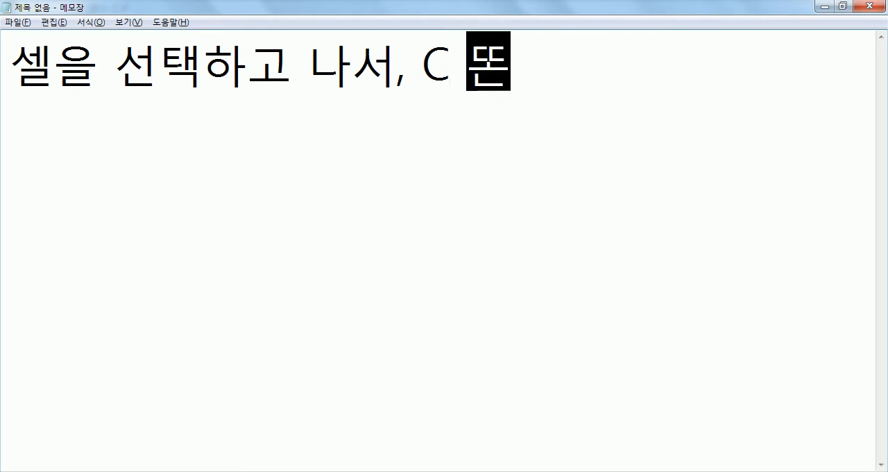
text(L)
text(ㅇㅡㄹ )
text(ㄴㅜㄹㅡㄴㄷㅏ.)
key(Return)
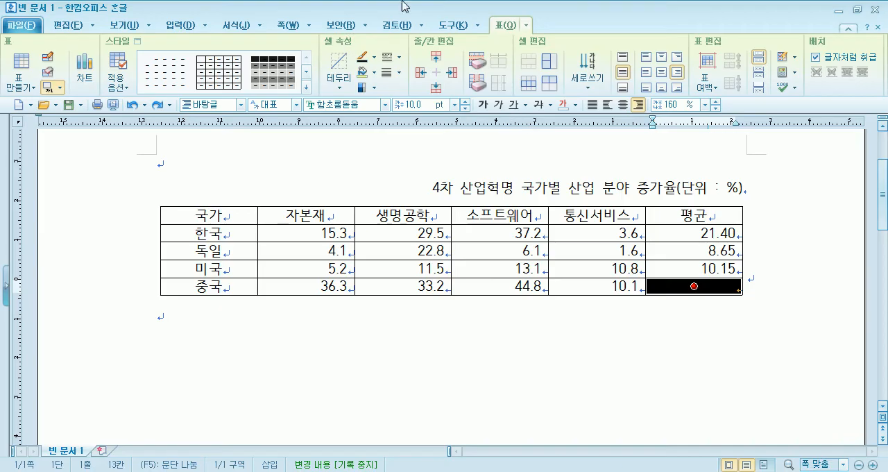
Return to the Hangul document and view the cell border and background (셀 테두리/배경) settings for the selected 평균 cell.
key(alt+Tab)
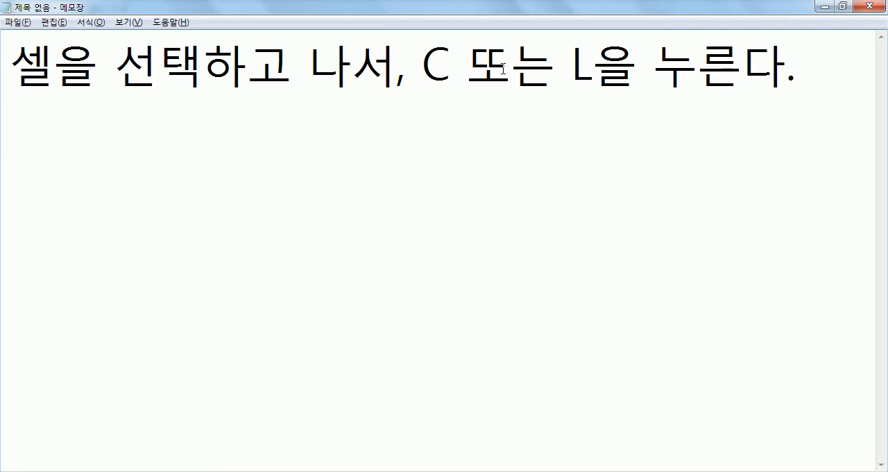
key(alt+Tab)
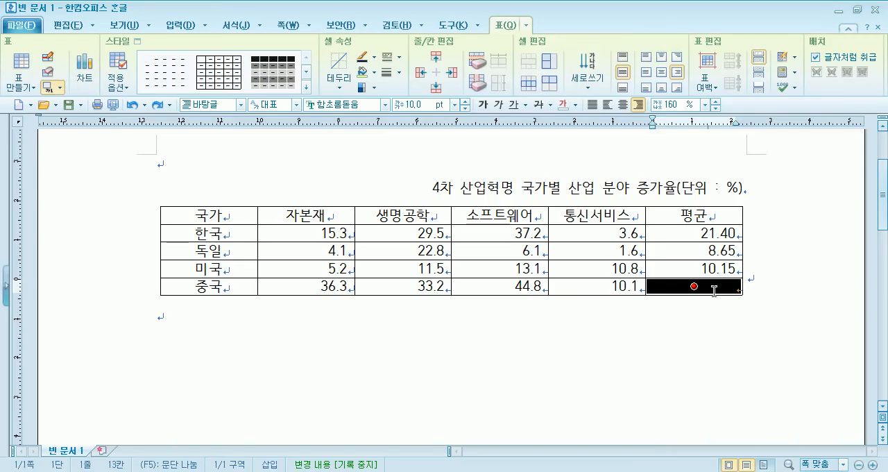
key(l)
key(Escape)
key(l)
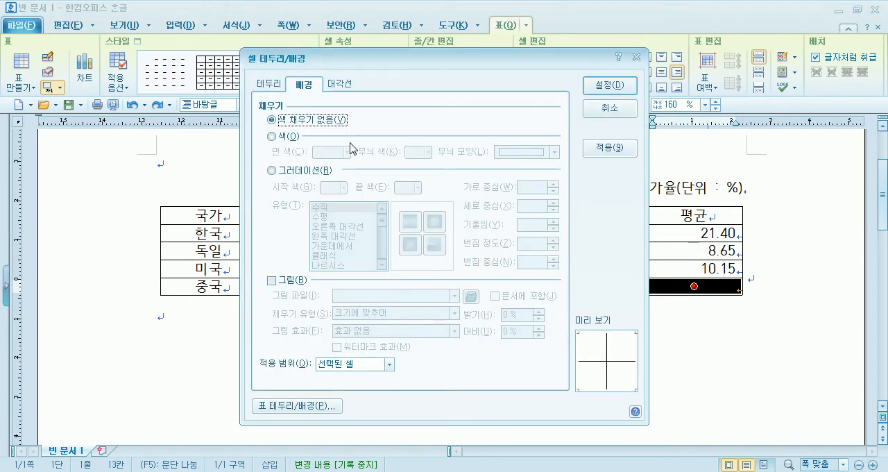
key(Escape)
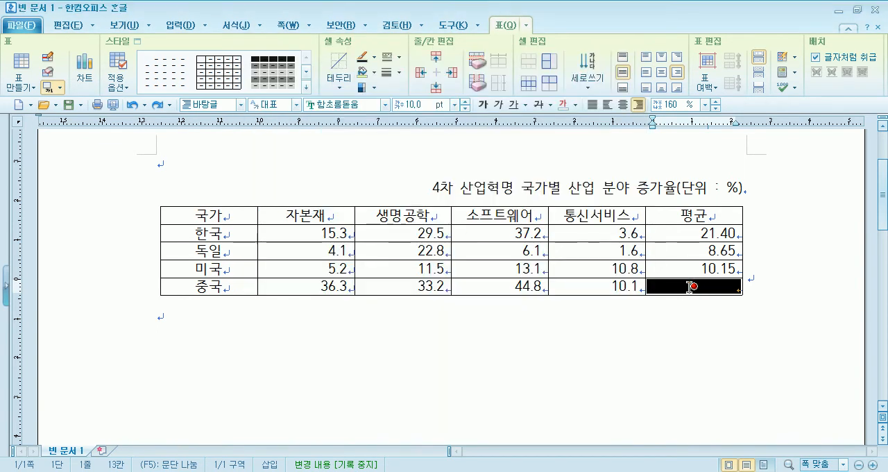
click(689, 286)
scroll(662, 294, down, 2)
scroll(684, 204, up, 1)
text(ㅊ)
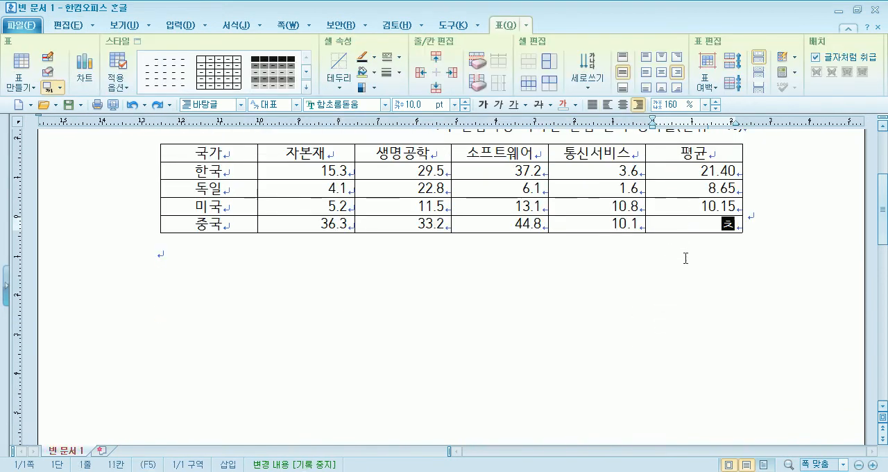
key(BackSpace)
text(c)
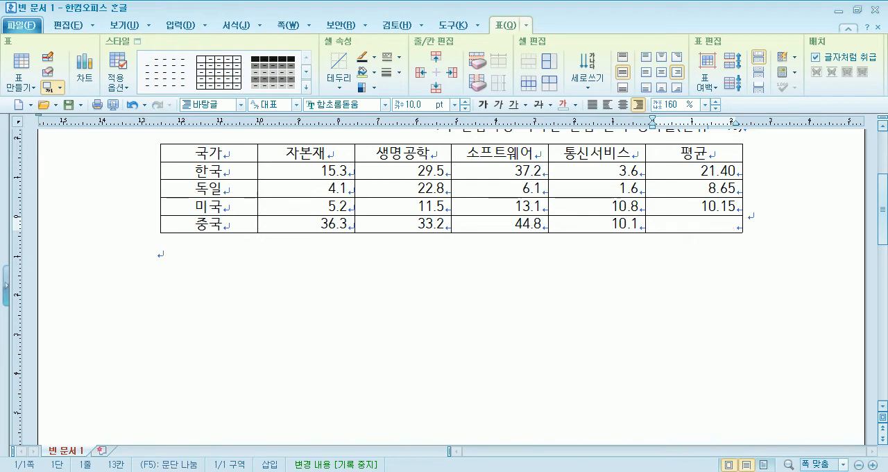
Select the empty 평균 cell in the 중국 row as a block and examine its border, background and diagonal settings.
mouse_move(694, 223)
mouse_down()
mouse_move(669, 223)
mouse_move(693, 223)
mouse_up()
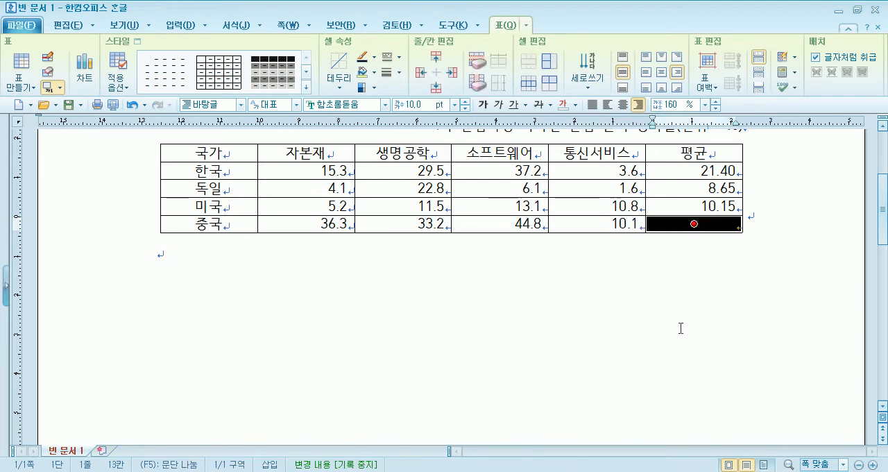
key(c)
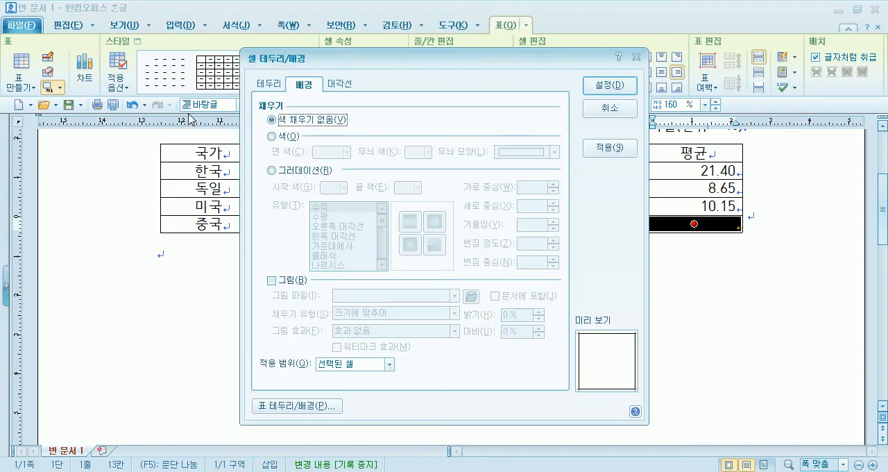
click(272, 85)
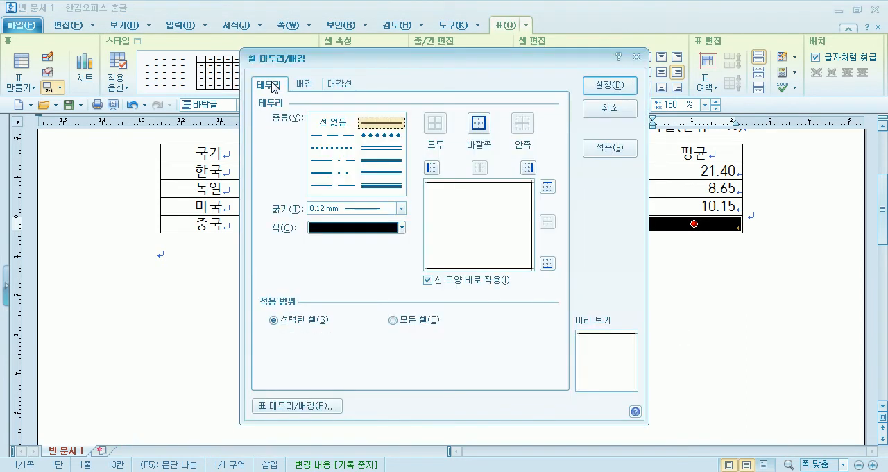
click(300, 86)
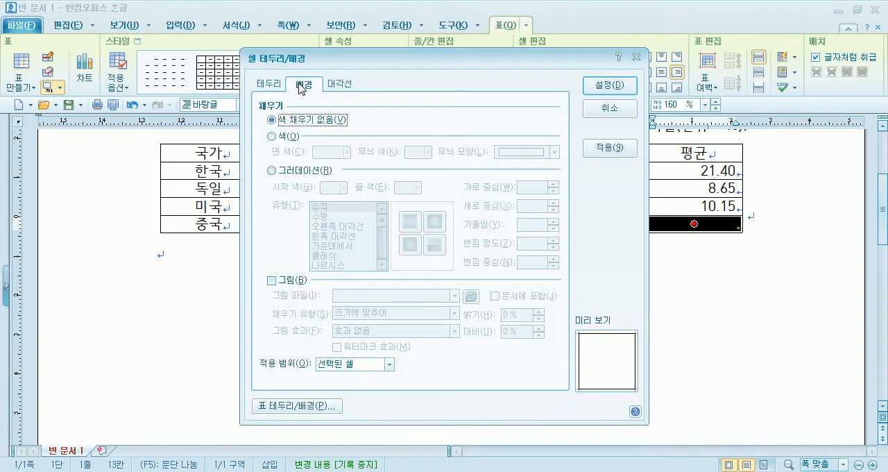
click(281, 86)
click(296, 88)
click(348, 90)
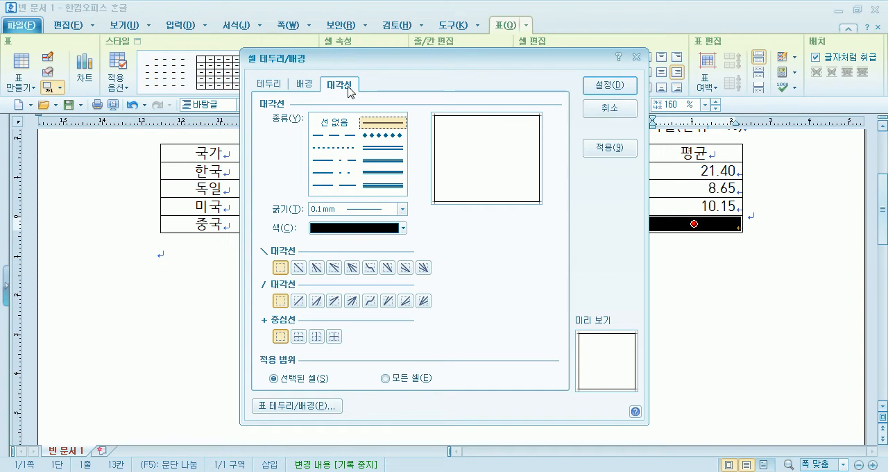
key(Escape)
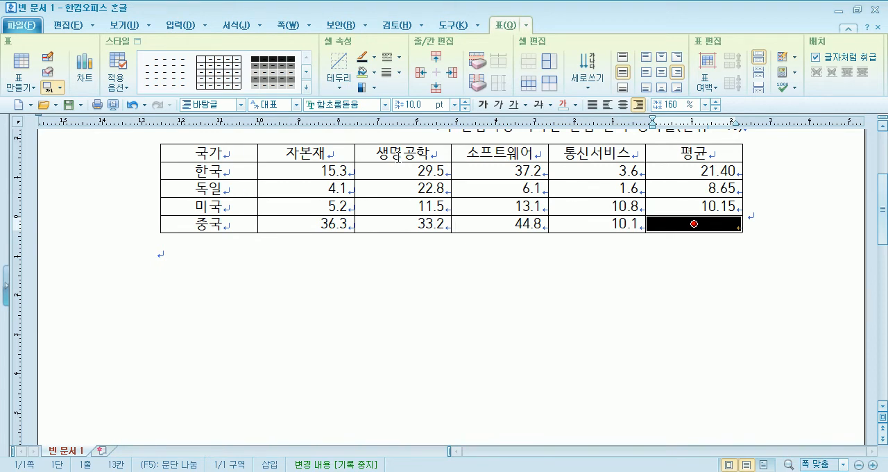
Apply solid downward and upward diagonal lines (대각선) to the selected empty 평균 cell to cross it out.
key(l)
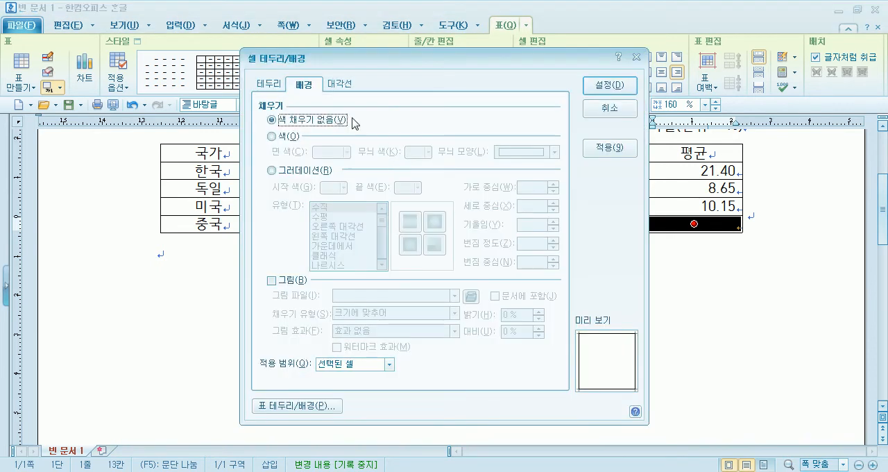
click(271, 84)
click(316, 138)
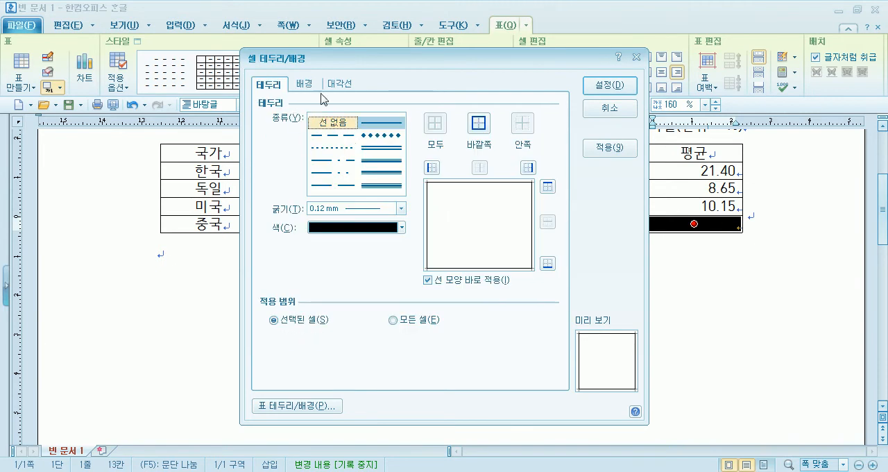
click(303, 84)
click(340, 86)
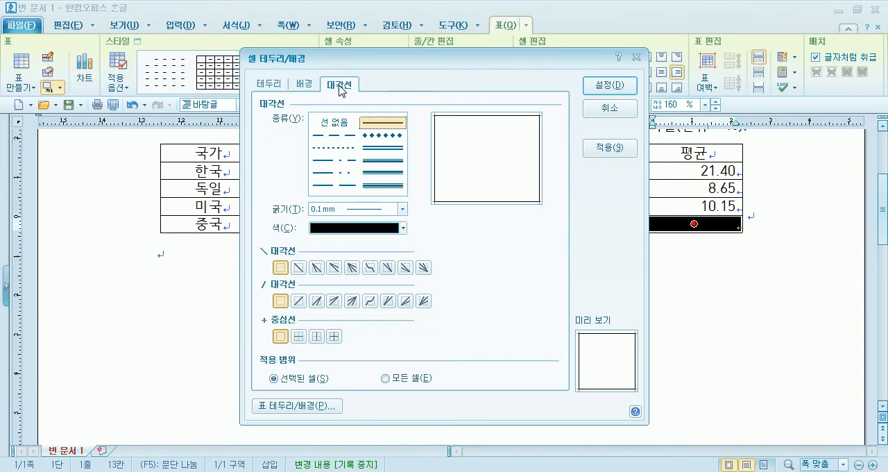
click(298, 267)
click(299, 303)
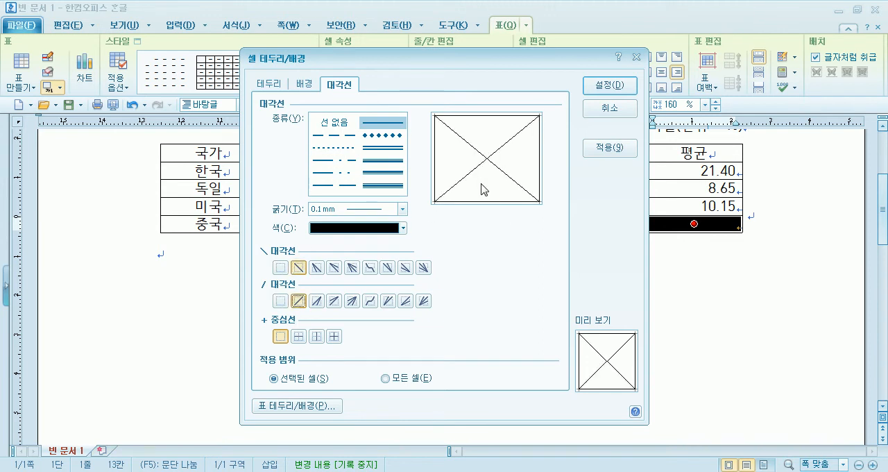
click(609, 84)
key(Escape)
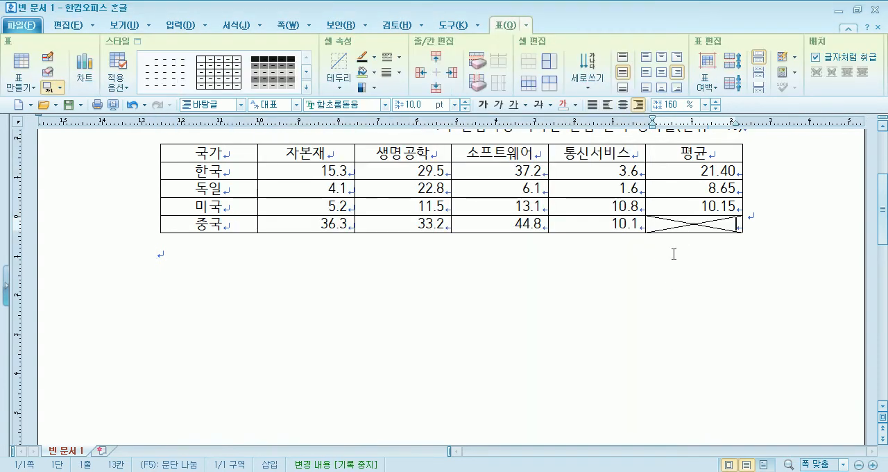
Try the no-line option for the 평균 cell's crossed diagonals, keep them solid, and recolor them red.
key(F5)
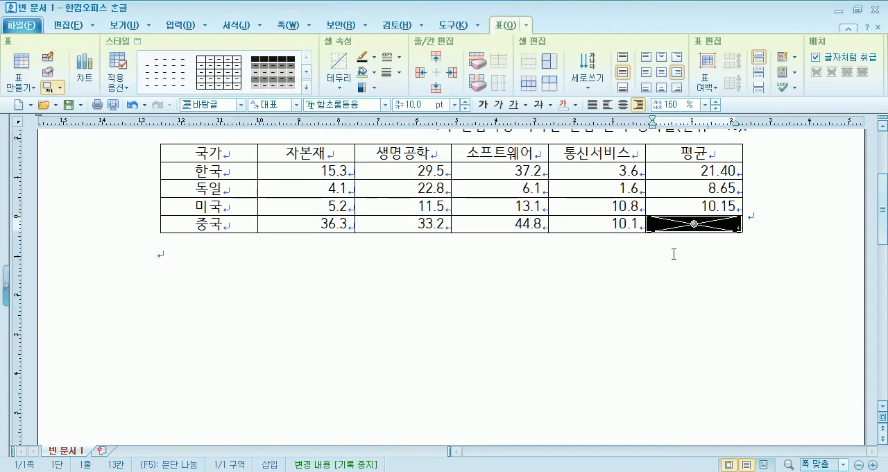
key(l)
click(339, 84)
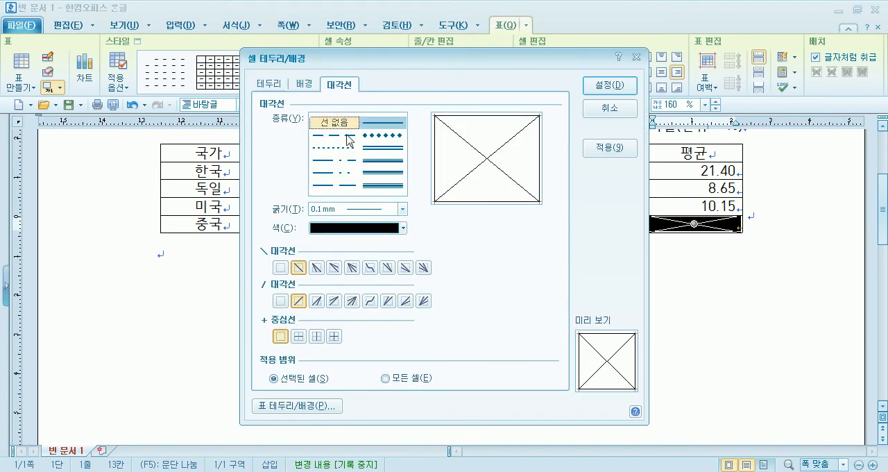
click(340, 125)
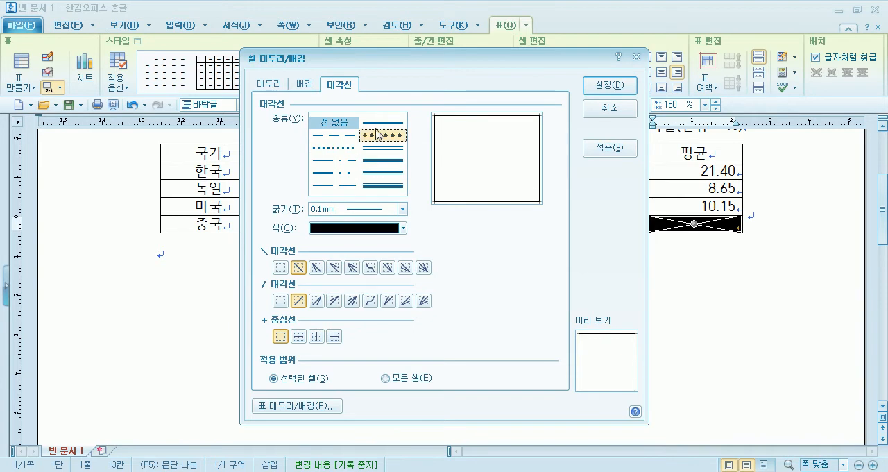
click(380, 125)
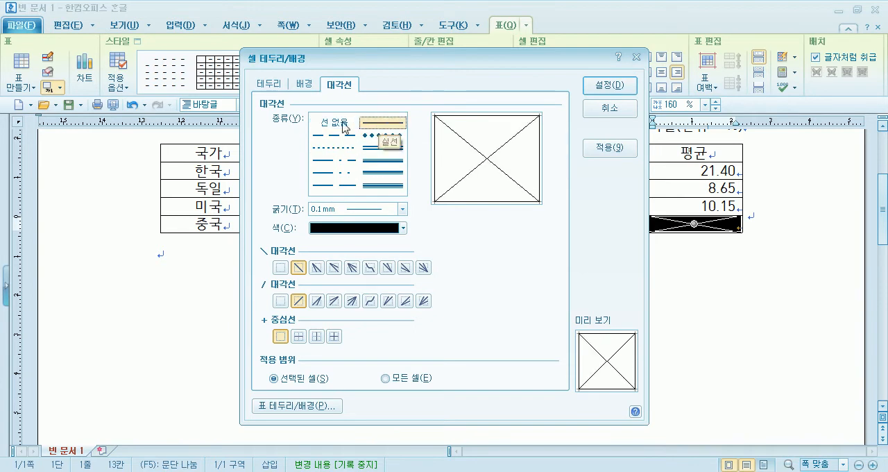
click(349, 124)
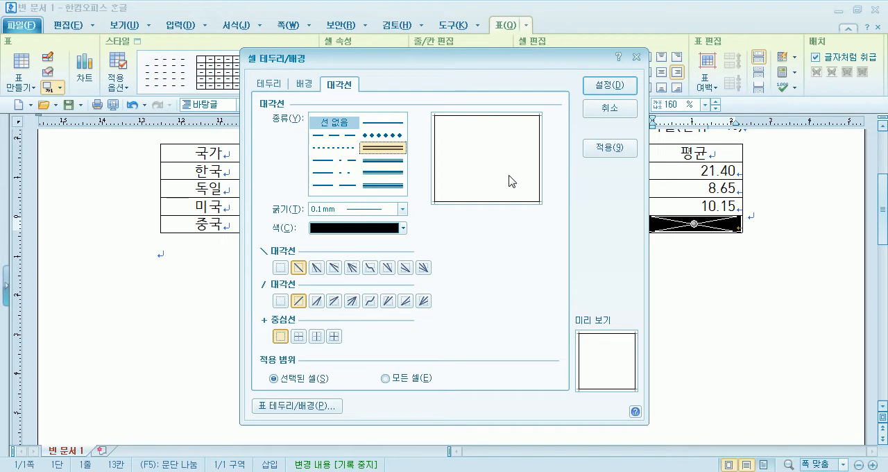
click(368, 124)
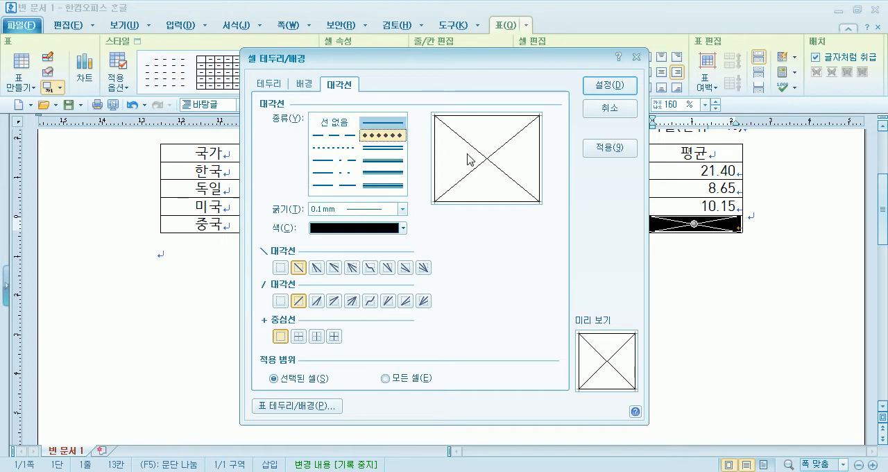
click(357, 229)
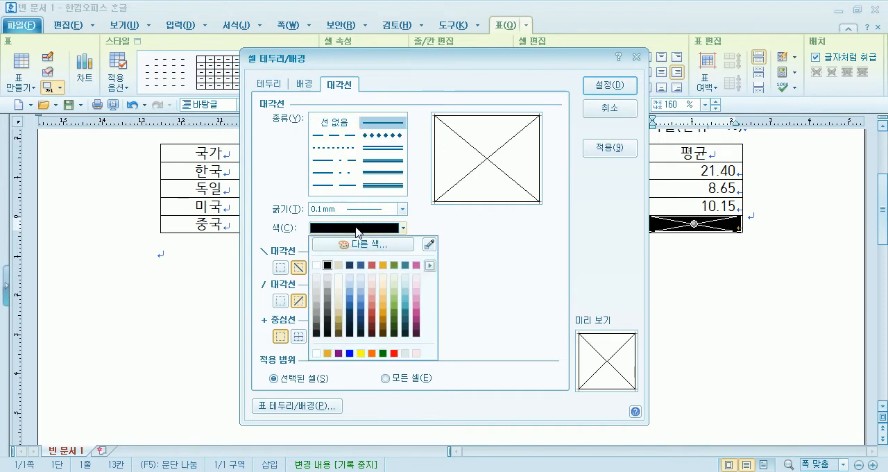
click(393, 353)
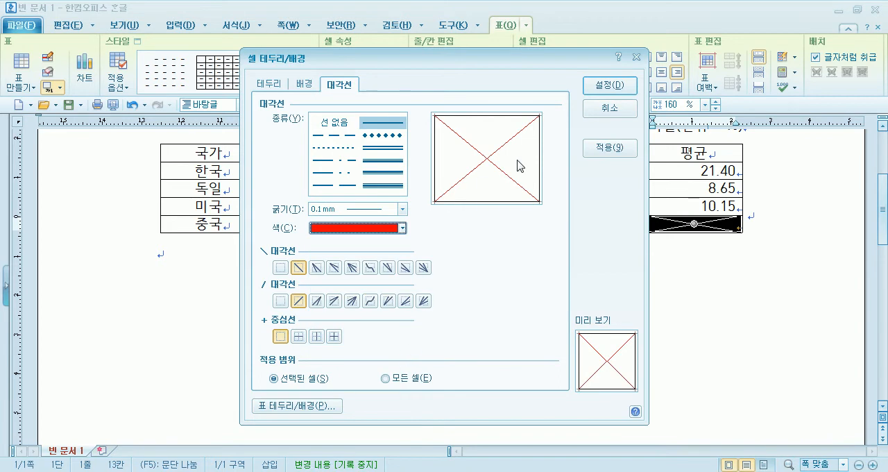
click(600, 86)
click(684, 240)
drag(683, 224, 690, 224)
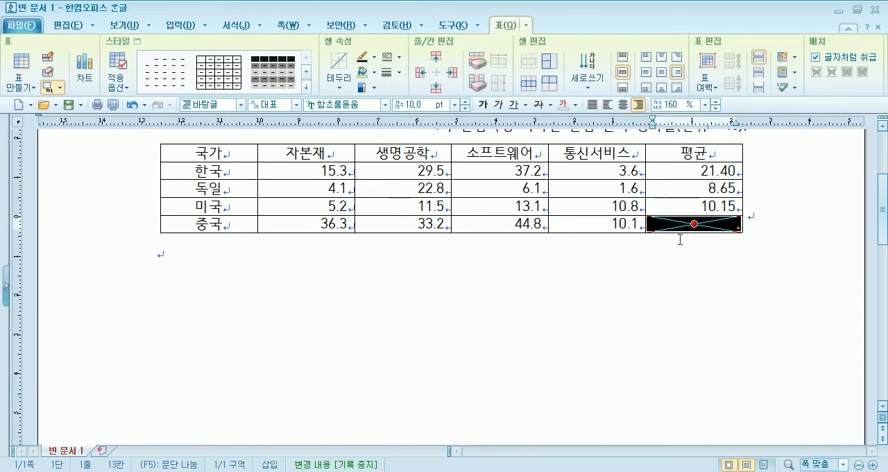
click(689, 243)
click(695, 224)
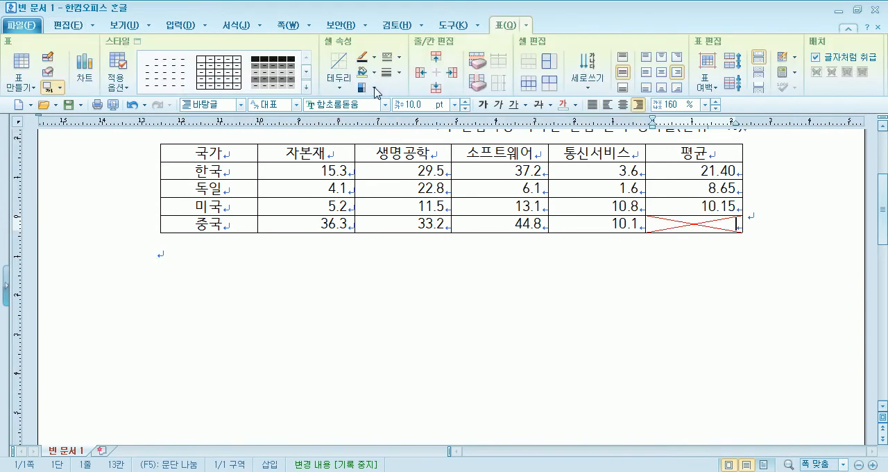
Reapply the upward diagonal border to the 평균 cell, and remove both its downward and upward diagonals.
click(345, 86)
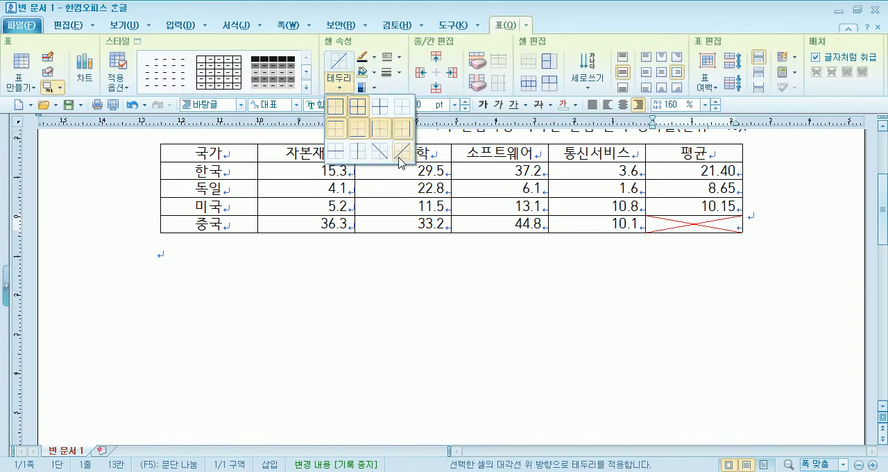
click(400, 151)
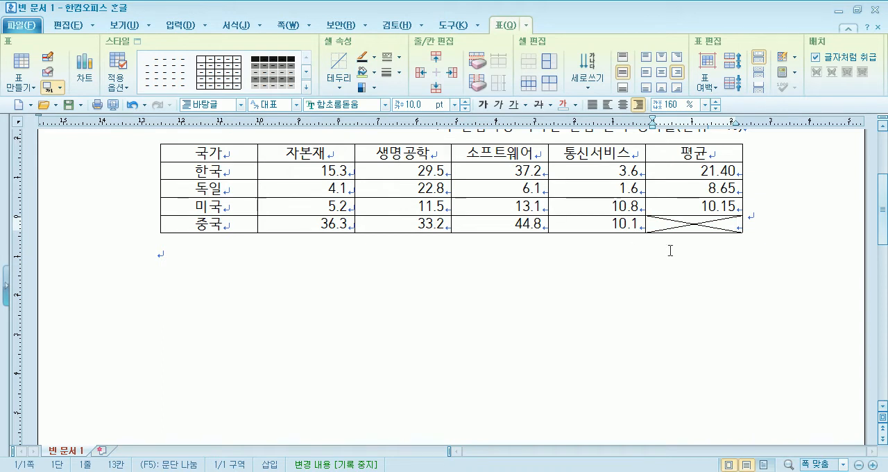
click(345, 86)
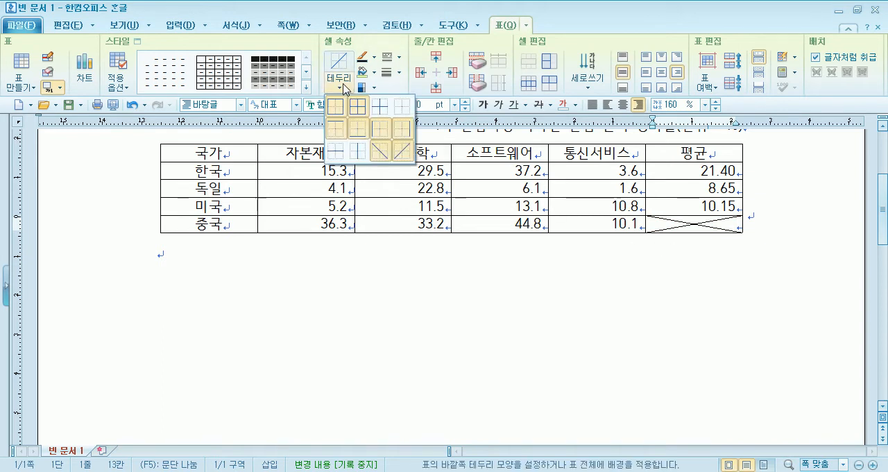
click(386, 153)
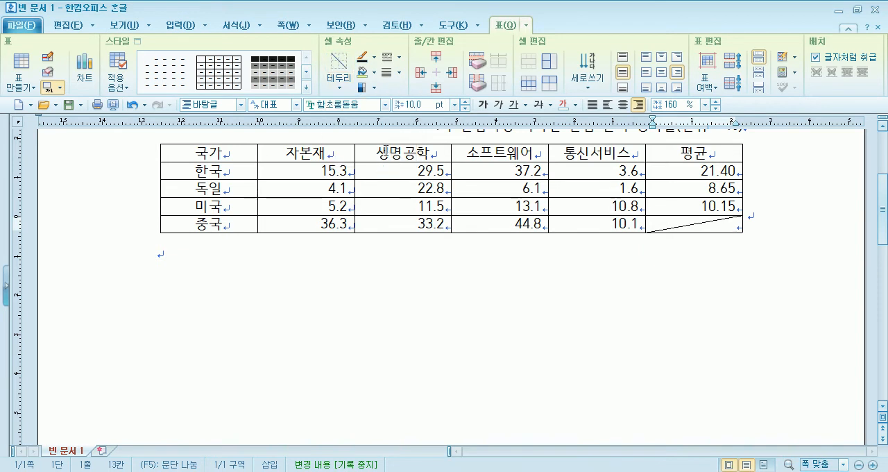
click(340, 93)
click(406, 154)
click(340, 89)
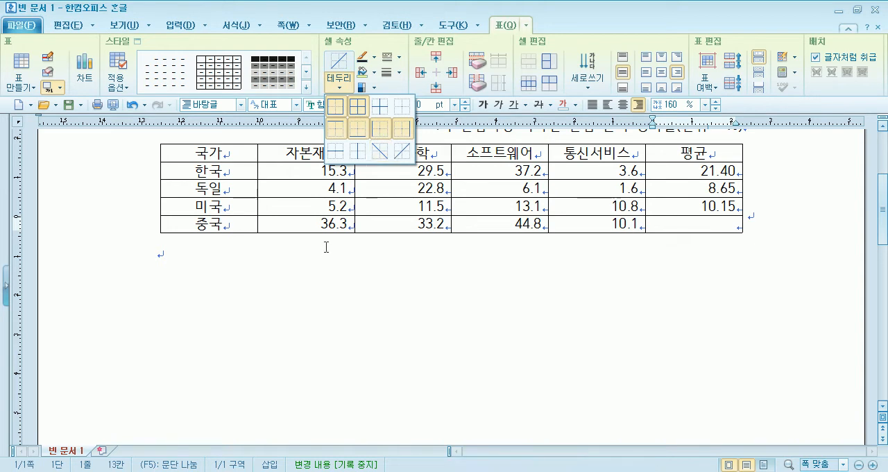
key(Escape)
text(c)
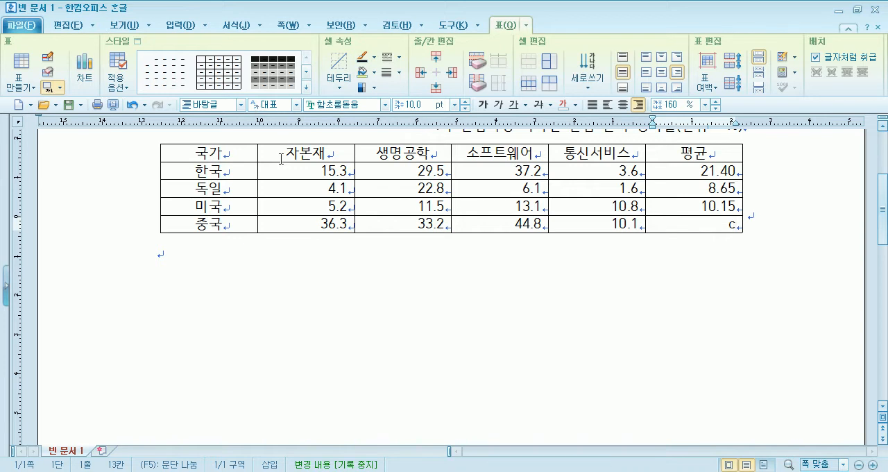
key(BackSpace)
Select the empty 평균 cell, try red solid downward and upward diagonals in its border settings, and cancel them.
key(F5)
key(c)
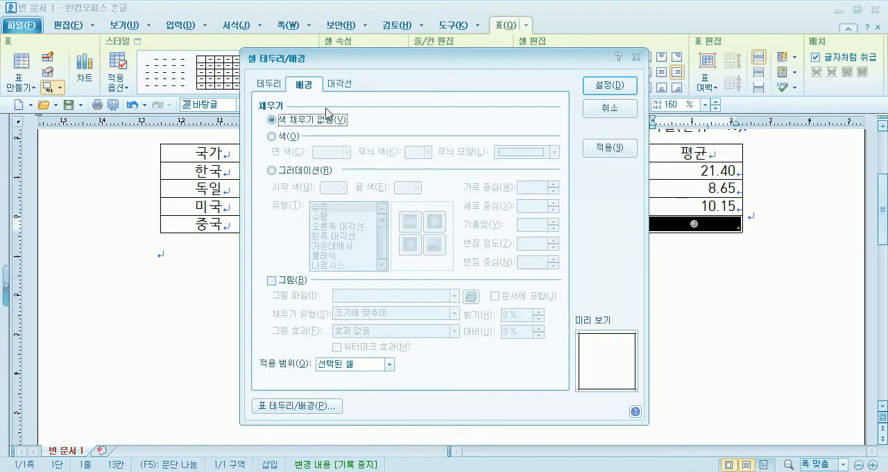
click(339, 84)
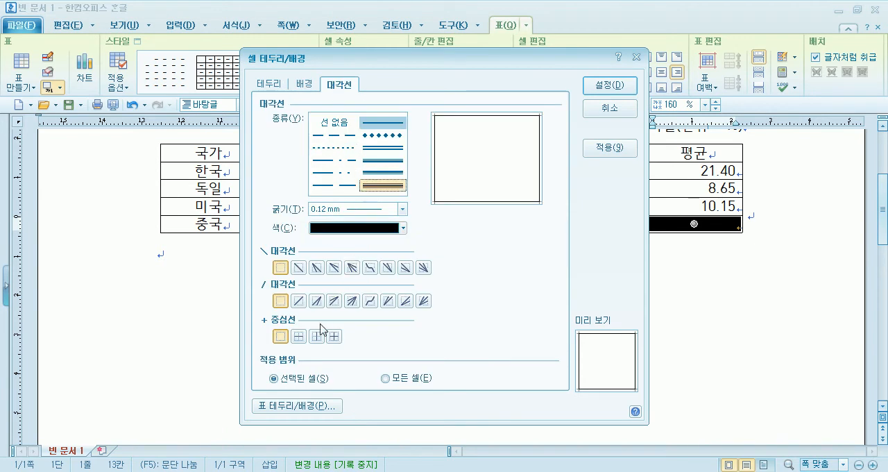
click(344, 228)
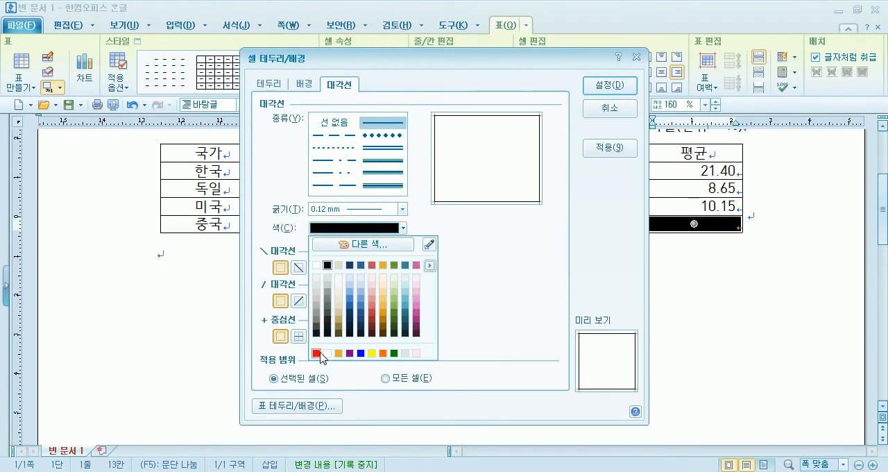
click(319, 353)
click(299, 267)
click(299, 305)
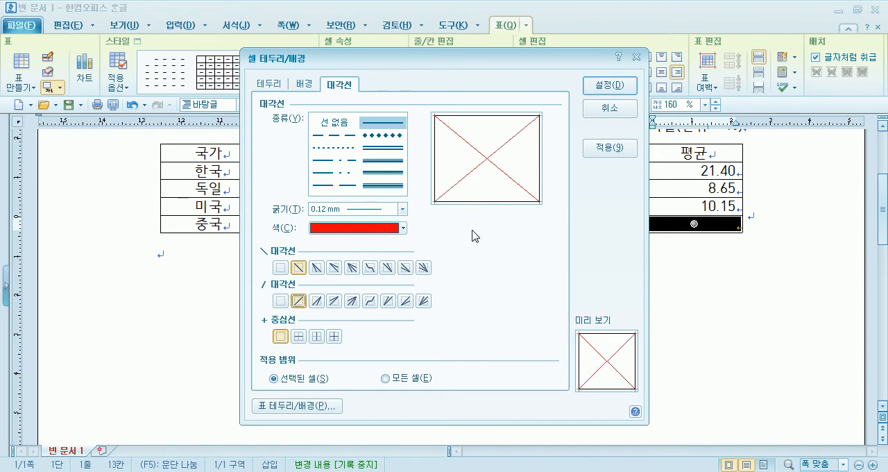
click(608, 111)
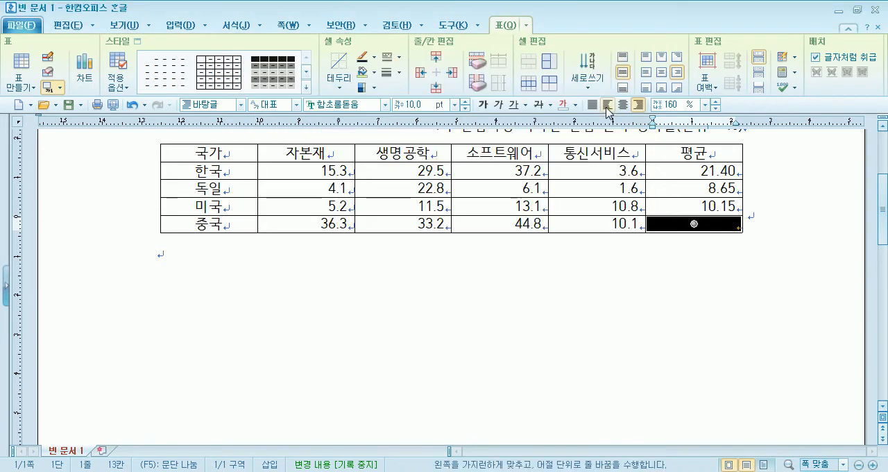
Cross out the empty 평균 cell in the 중국 row with a downward and an upward diagonal border.
click(339, 86)
click(385, 155)
click(340, 86)
click(405, 158)
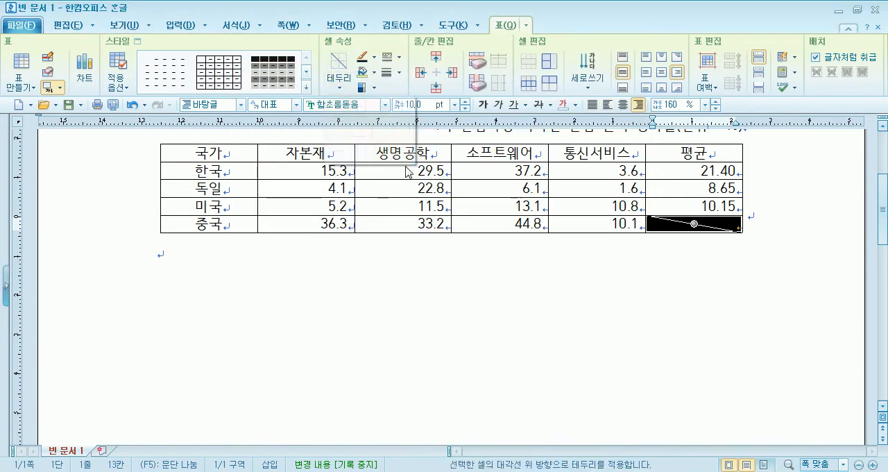
click(235, 154)
drag(234, 154, 571, 209)
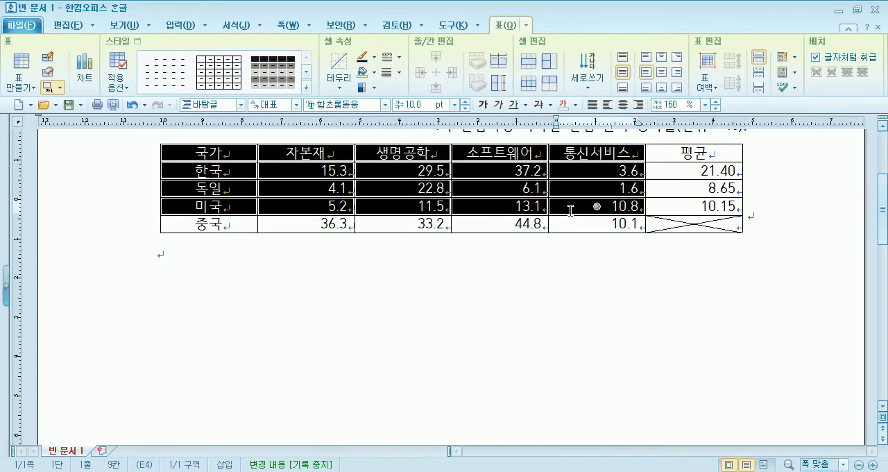
scroll(528, 297, up, 1)
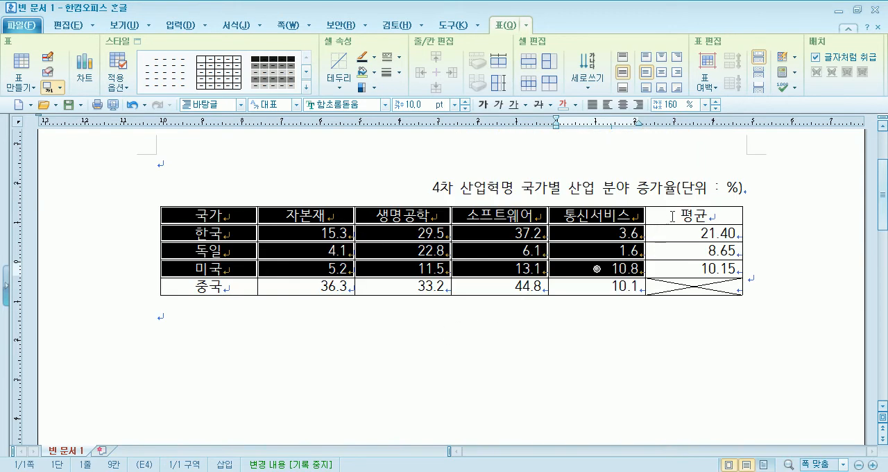
drag(673, 218, 694, 286)
drag(209, 290, 595, 290)
click(438, 360)
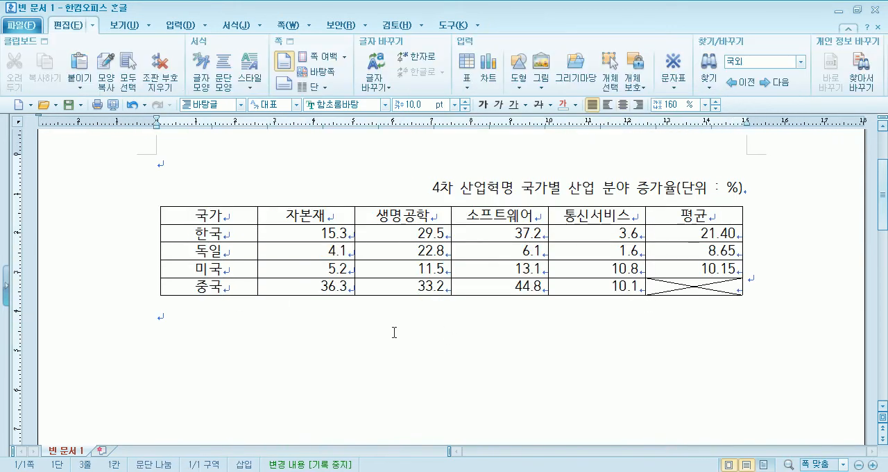
Fill the block from the 국가 header to the 통신서비스 cell of the 미국 row with yellow as its background color (면 색).
drag(226, 220, 595, 268)
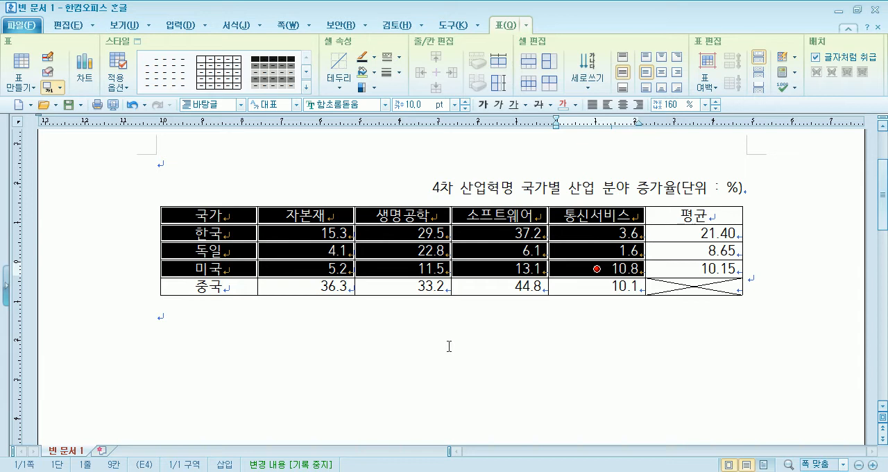
key(l)
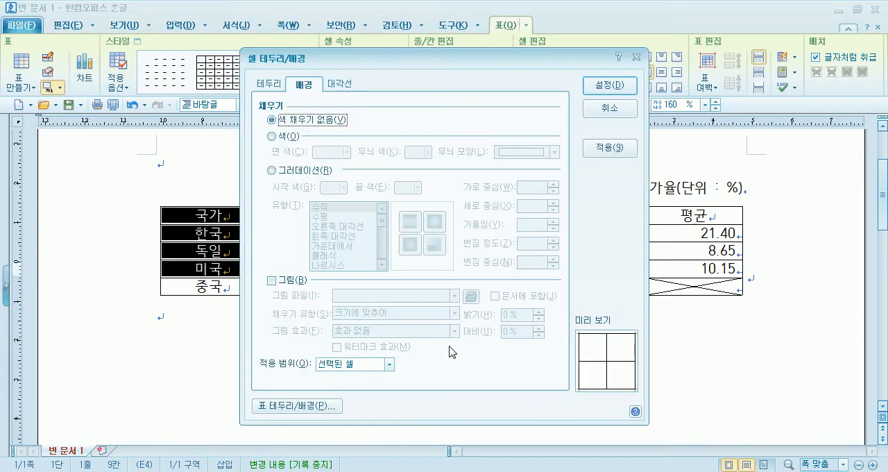
click(280, 138)
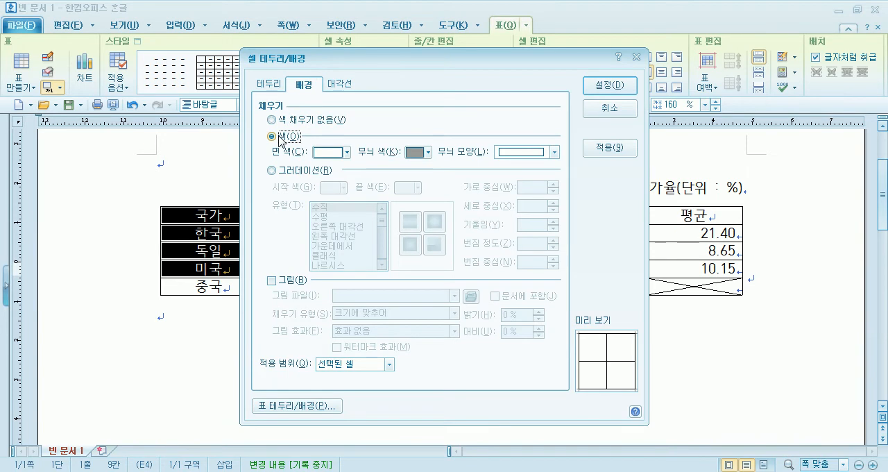
click(345, 151)
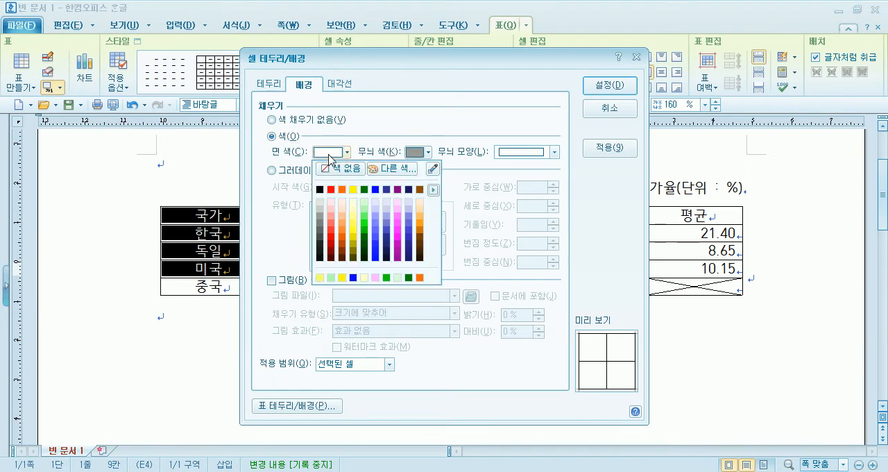
click(352, 194)
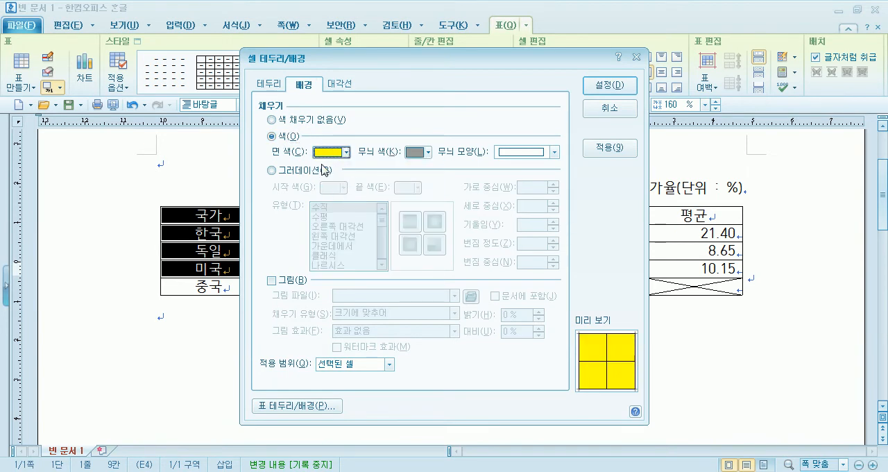
click(609, 85)
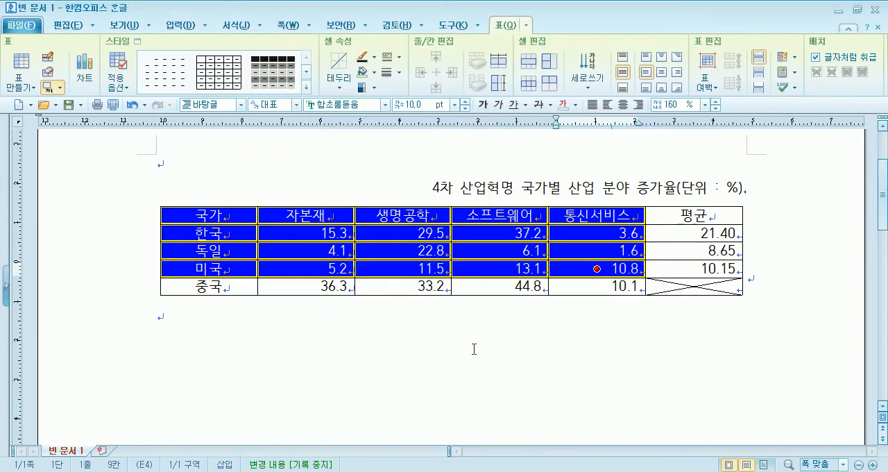
click(451, 336)
Remove the yellow fill from the 국가-to-통신서비스 block by setting its background to 색 채우기 없음.
drag(241, 219, 562, 266)
key(l)
click(292, 121)
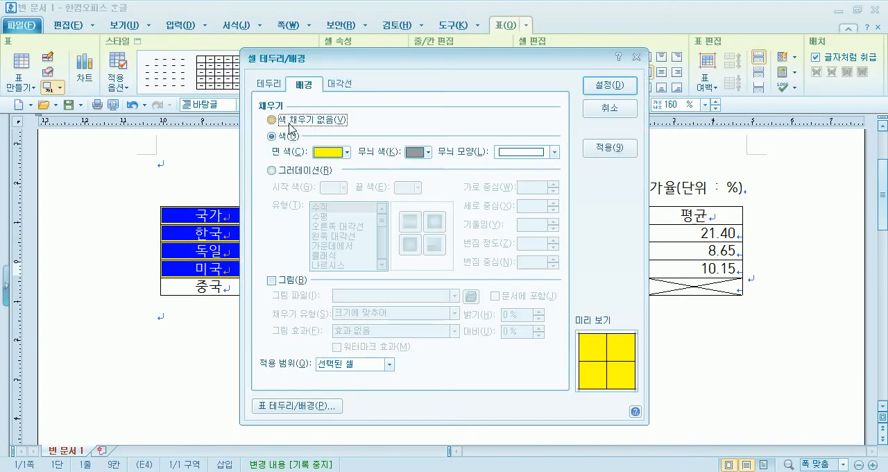
click(604, 85)
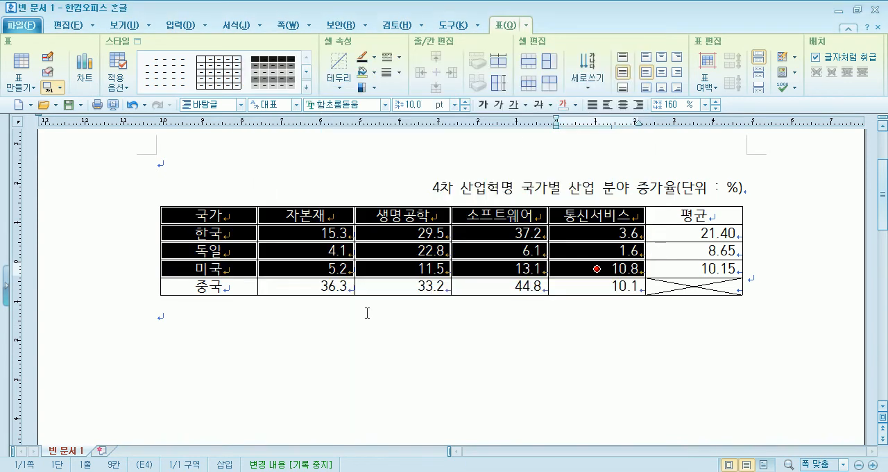
Apply the yellow (노랑, RGB 255,255,0) cell background color to the header through 미국 rows, excluding the 평균 column, and deselect the block.
drag(222, 214, 563, 271)
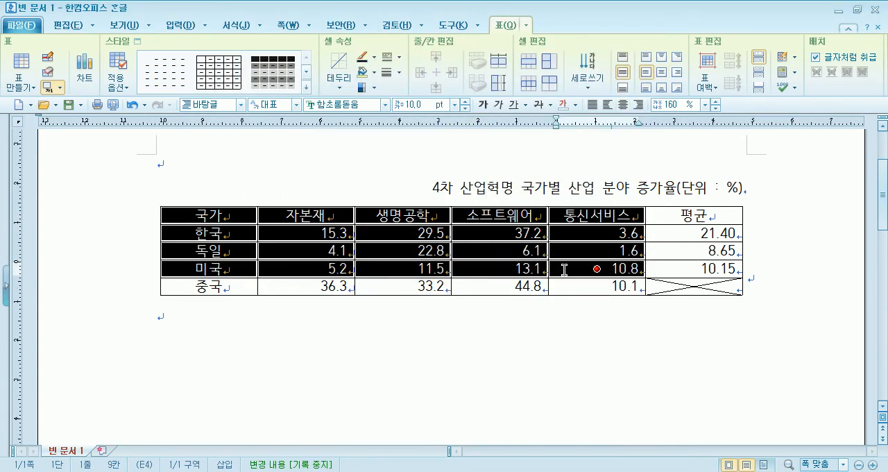
click(374, 72)
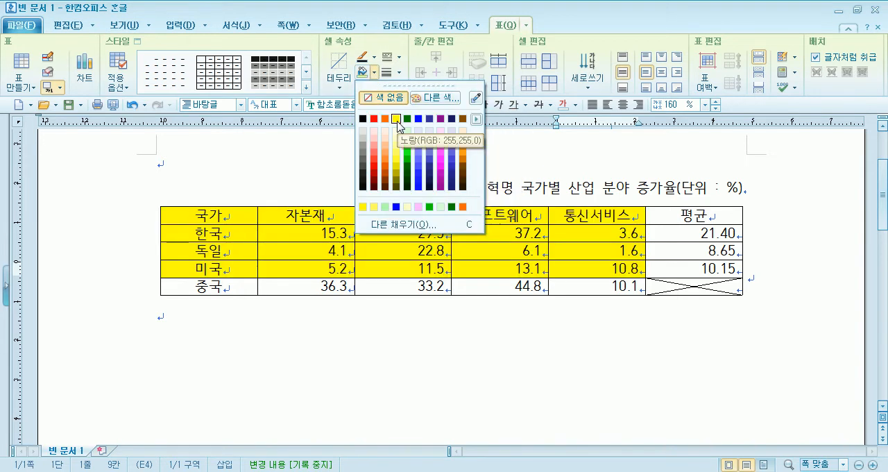
click(396, 119)
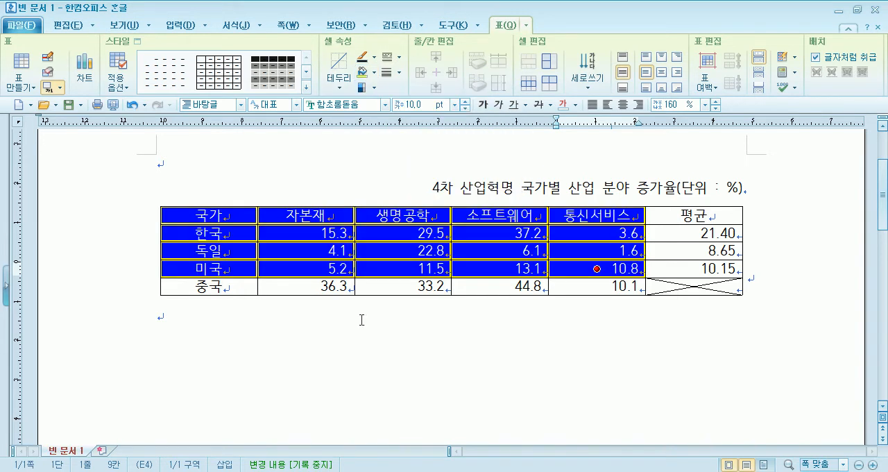
click(386, 347)
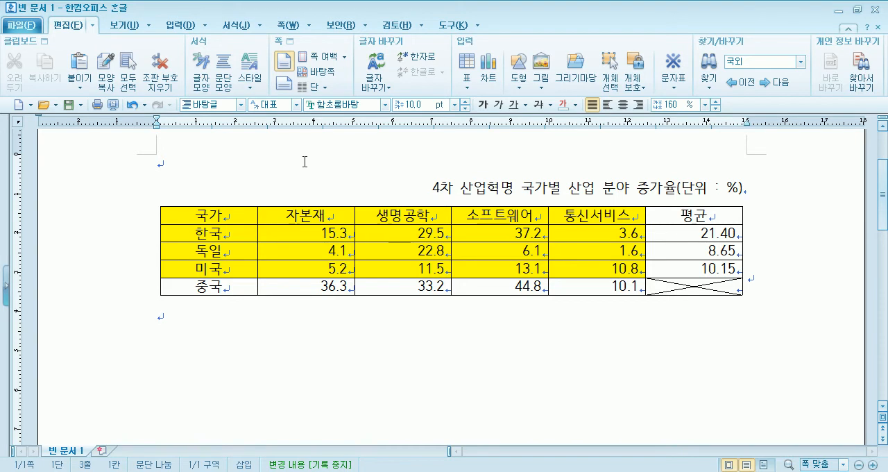
Fill the header through 미국 rows, excluding the 평균 column, with the palette's yellow as cell background color and deselect the block.
drag(201, 218, 593, 272)
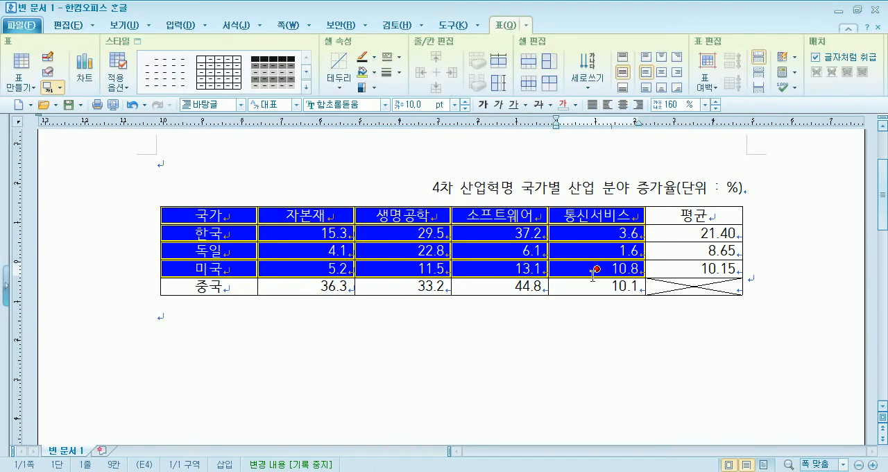
click(374, 72)
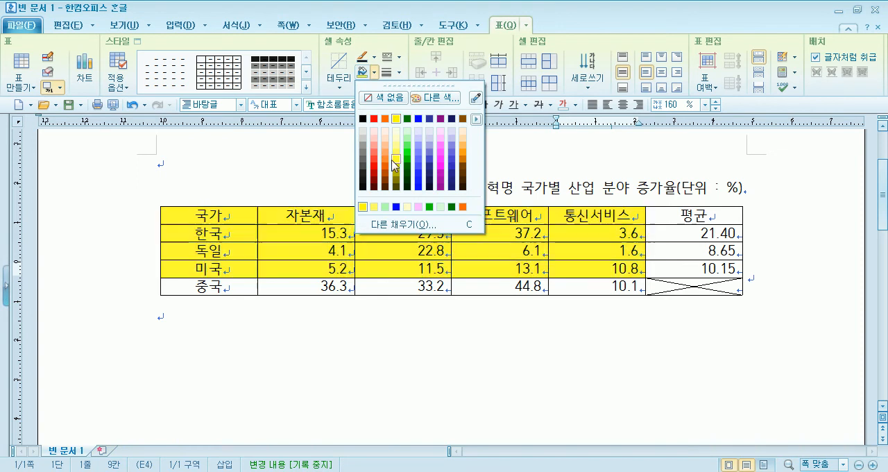
click(396, 121)
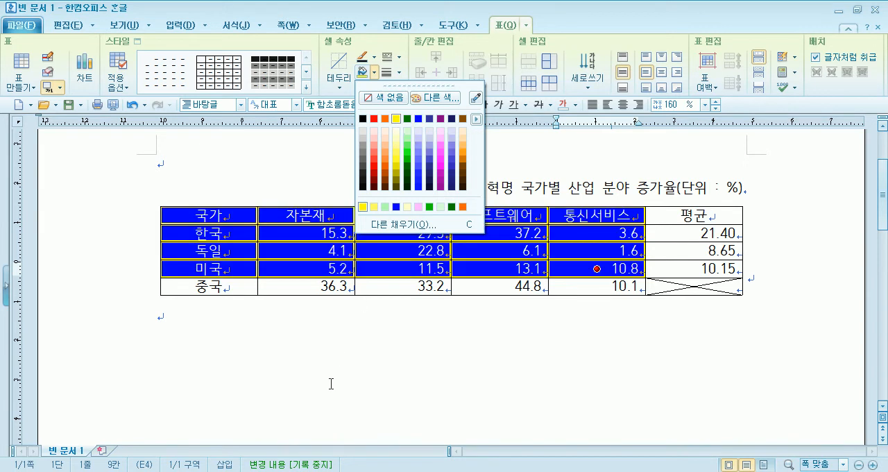
click(330, 383)
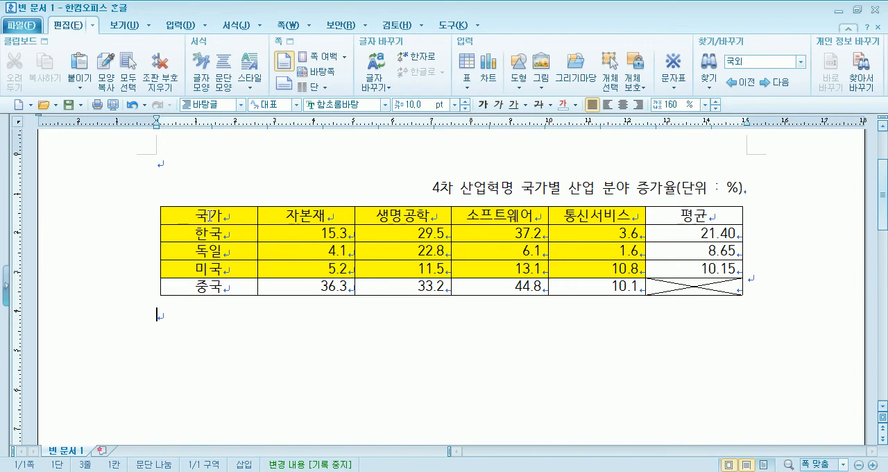
drag(209, 216, 682, 290)
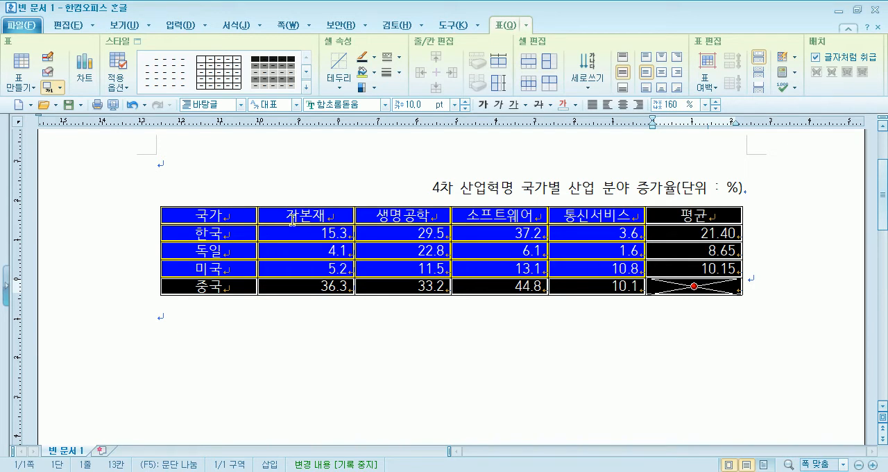
right_click(235, 212)
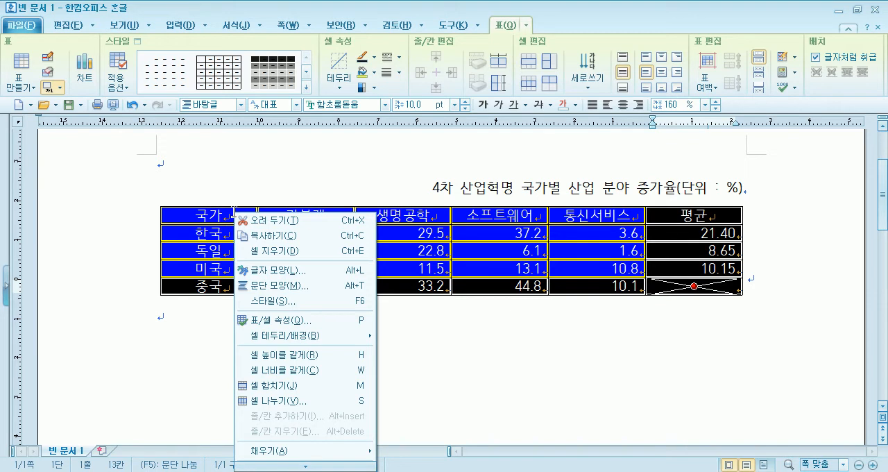
mouse_move(305, 335)
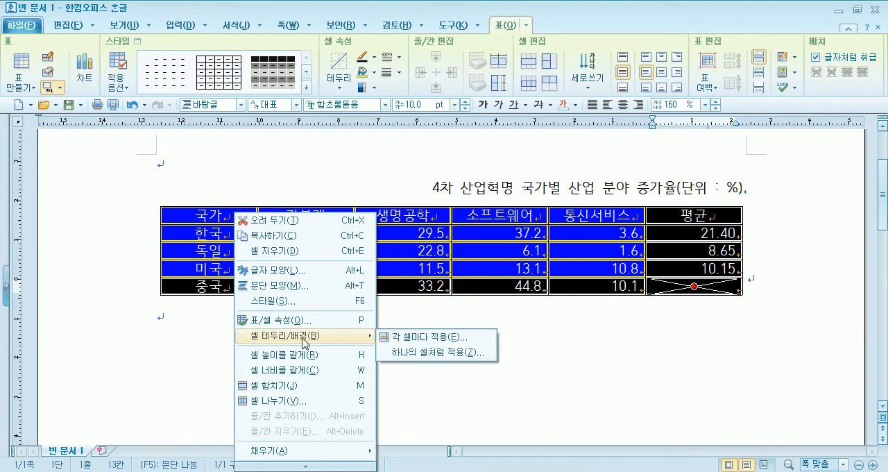
click(452, 343)
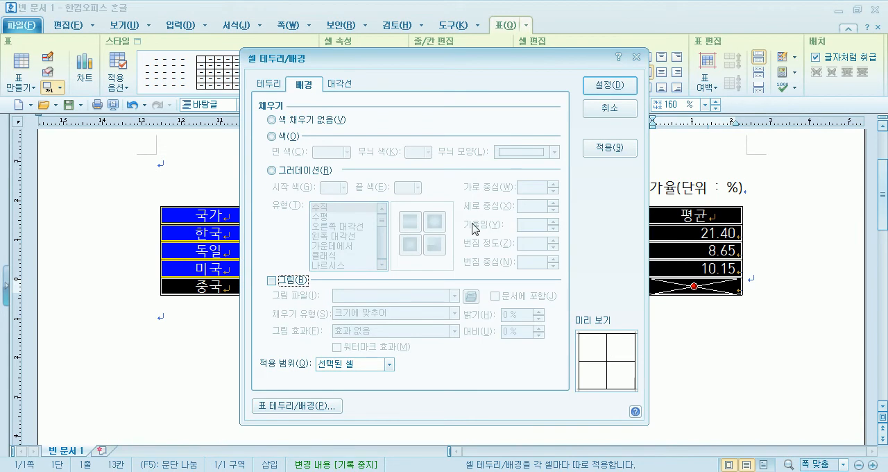
click(612, 109)
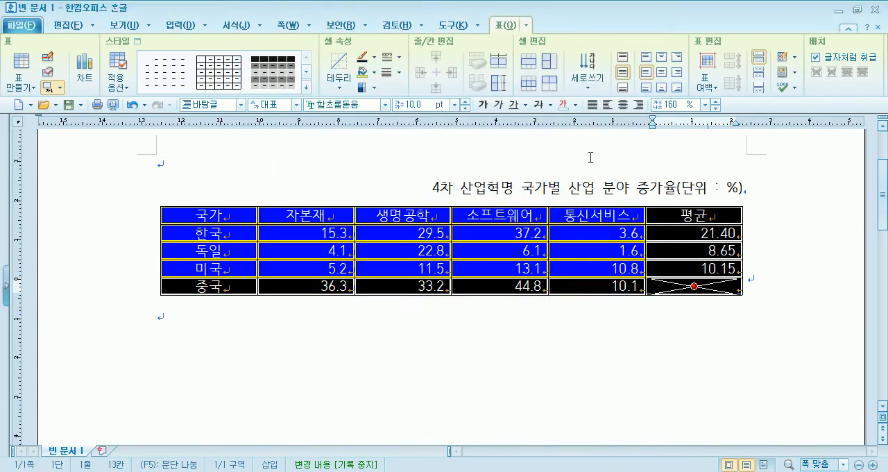
key(l)
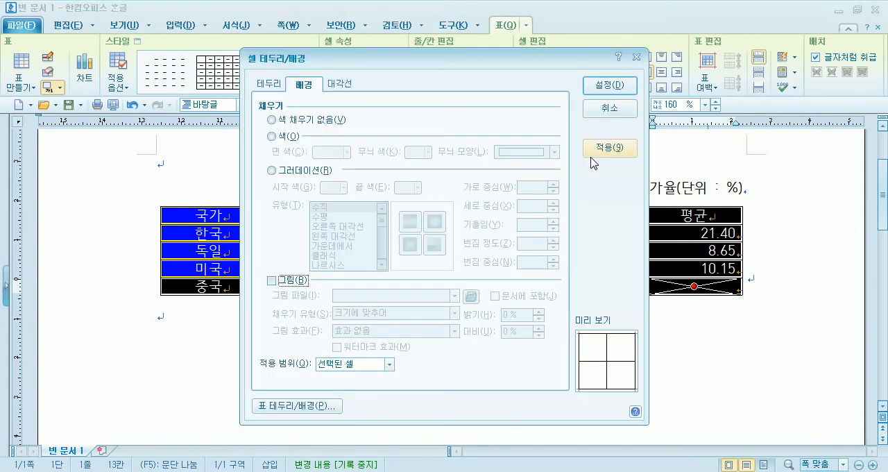
click(599, 110)
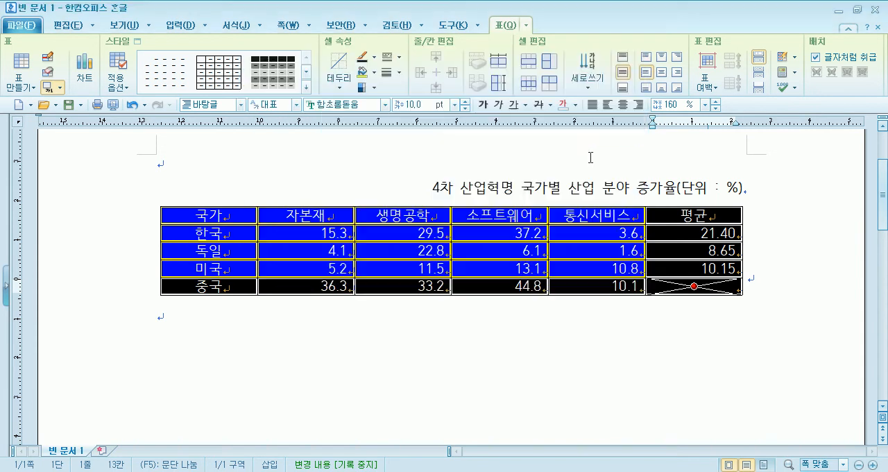
click(196, 323)
drag(235, 217, 482, 249)
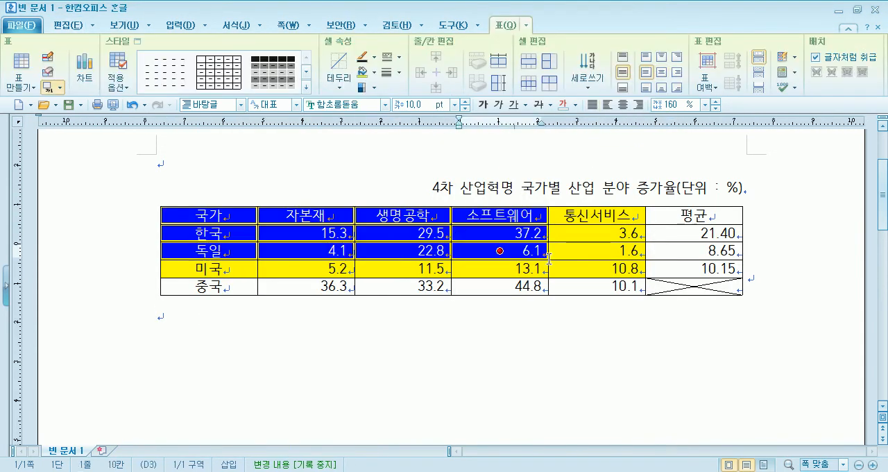
click(676, 286)
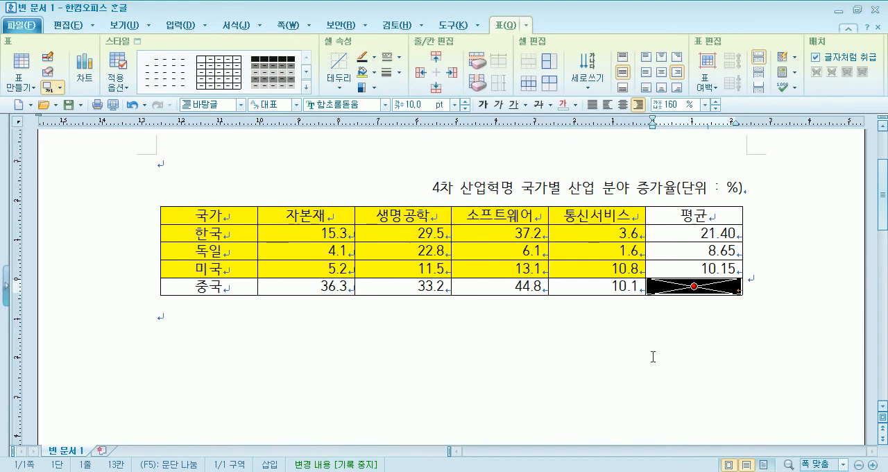
drag(204, 216, 592, 269)
key(l)
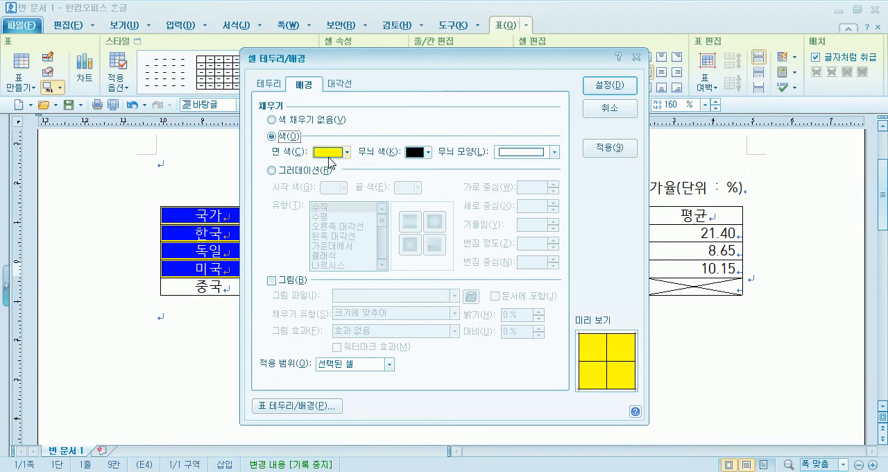
key(Return)
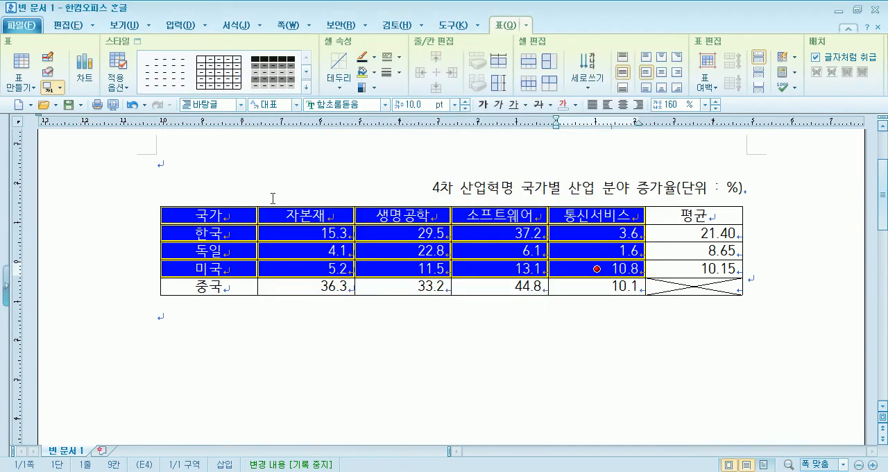
Apply a 0.5 mm double line to the outer border (바깥쪽) of the whole table and deselect it.
drag(242, 212, 683, 286)
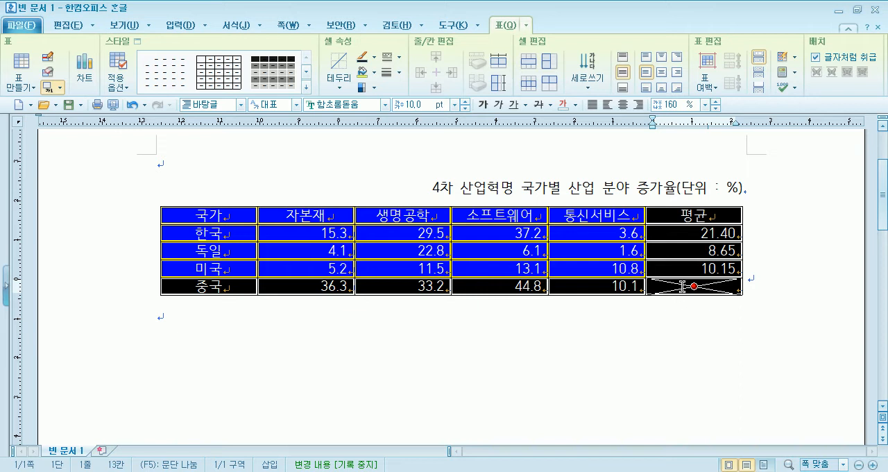
key(l)
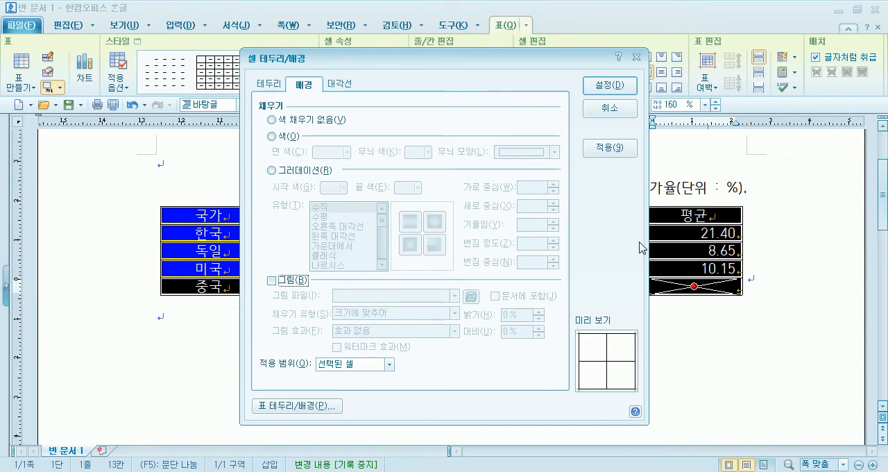
click(281, 85)
drag(434, 62, 640, 40)
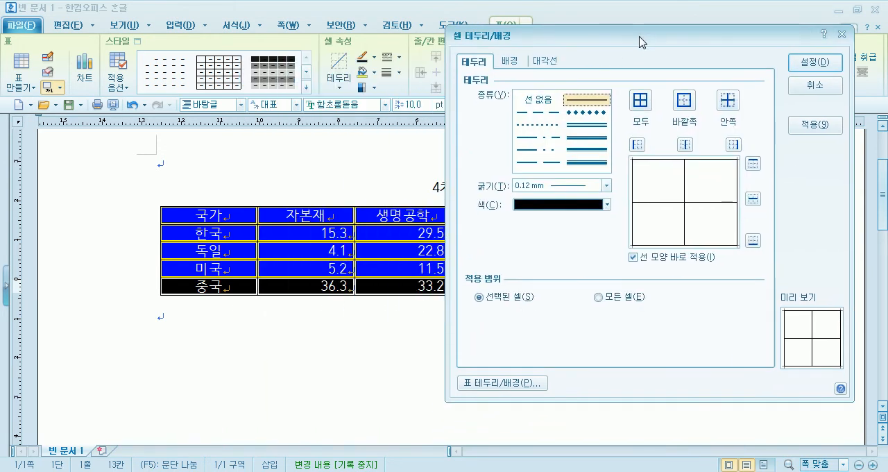
click(595, 124)
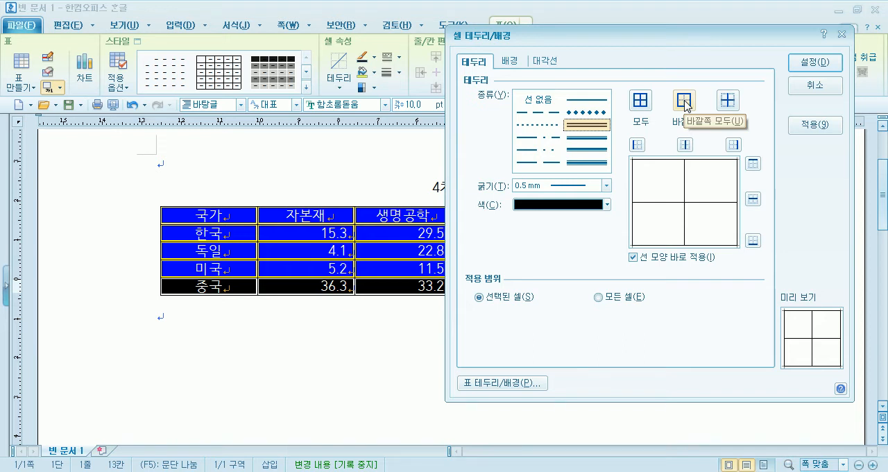
click(593, 127)
click(684, 103)
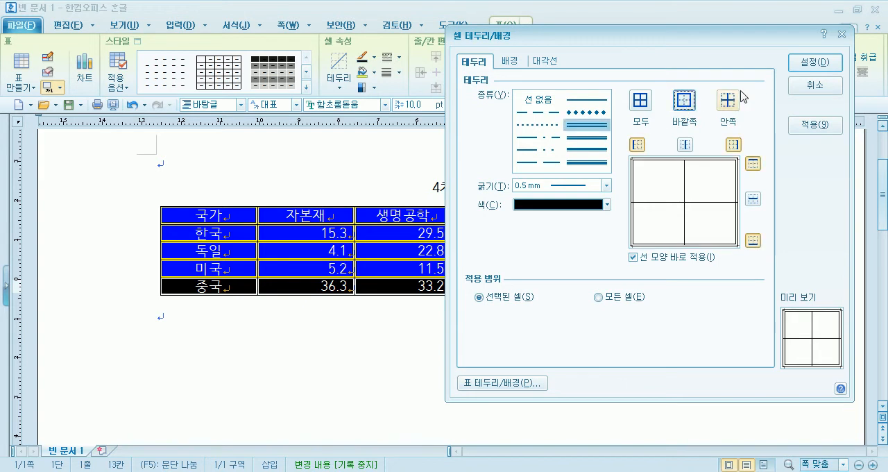
click(817, 61)
click(278, 398)
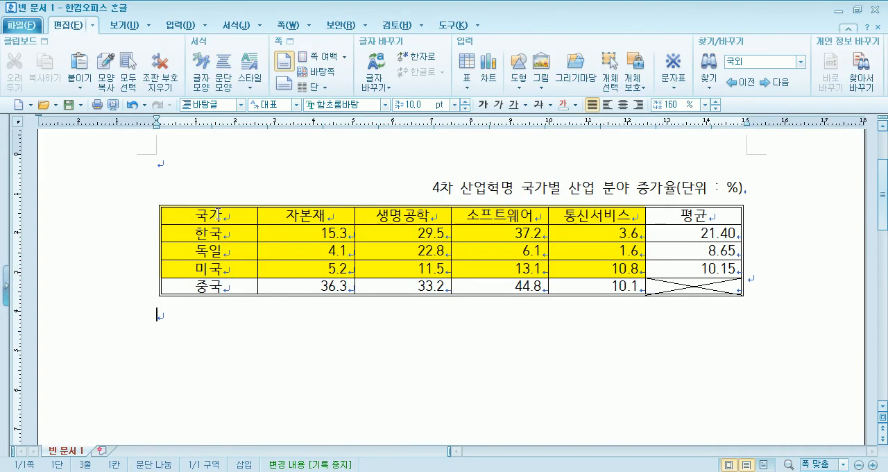
Apply a double-line outer border (바깥쪽) to the header row from 국가 to 평균.
drag(218, 214, 694, 215)
key(c)
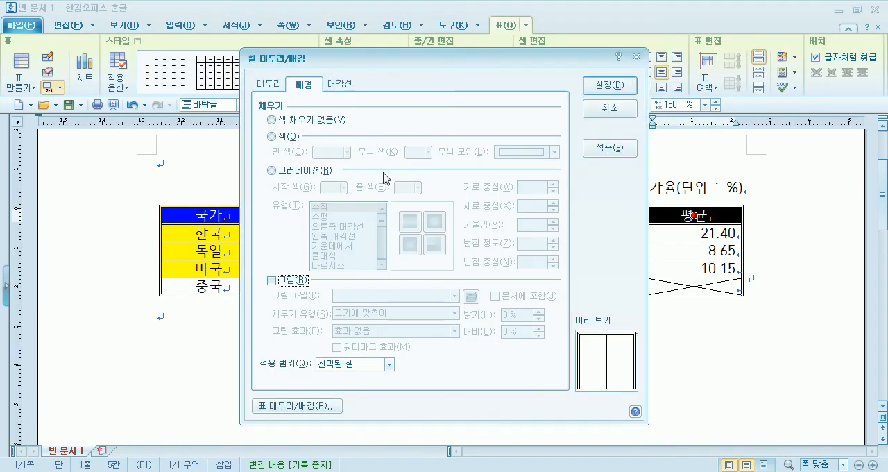
click(270, 84)
click(381, 147)
click(478, 123)
click(609, 86)
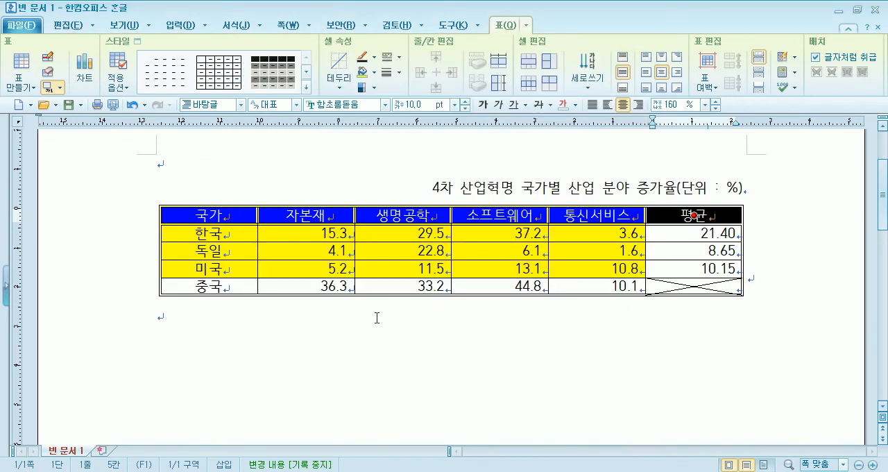
click(376, 317)
Apply a 0.5 mm double-line outer border (바깥쪽) to the first column from 국가 to 중국.
drag(243, 216, 209, 285)
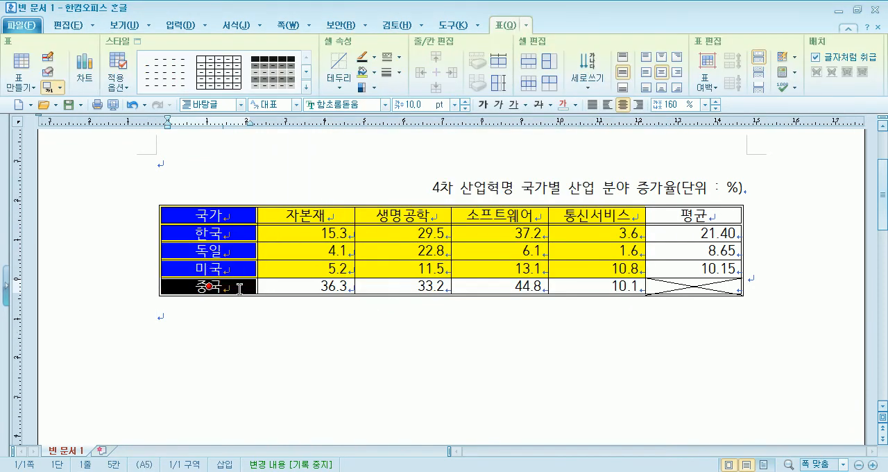
key(l)
click(351, 127)
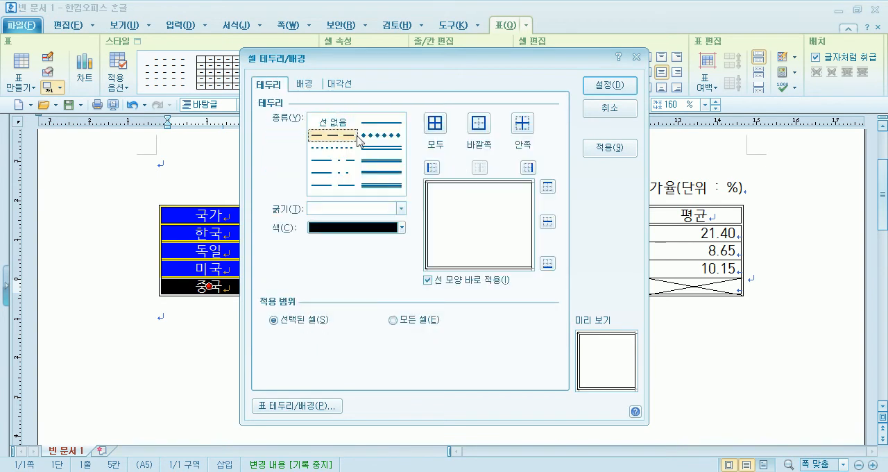
click(391, 148)
click(478, 124)
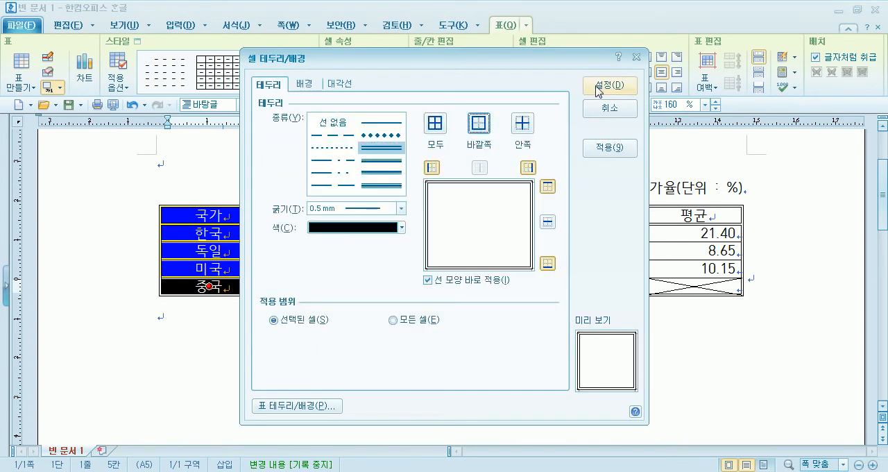
click(595, 86)
click(520, 352)
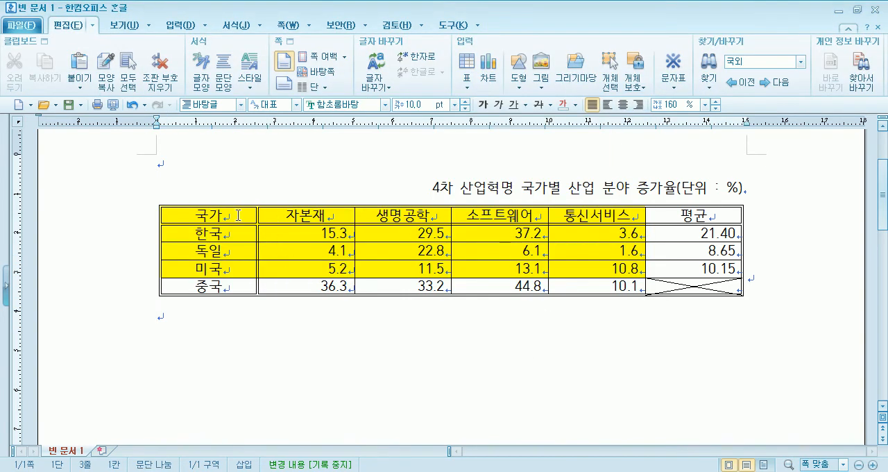
Stretch the table downward to increase the height of its rows and deselect it.
click(420, 295)
drag(450, 296, 451, 326)
click(378, 377)
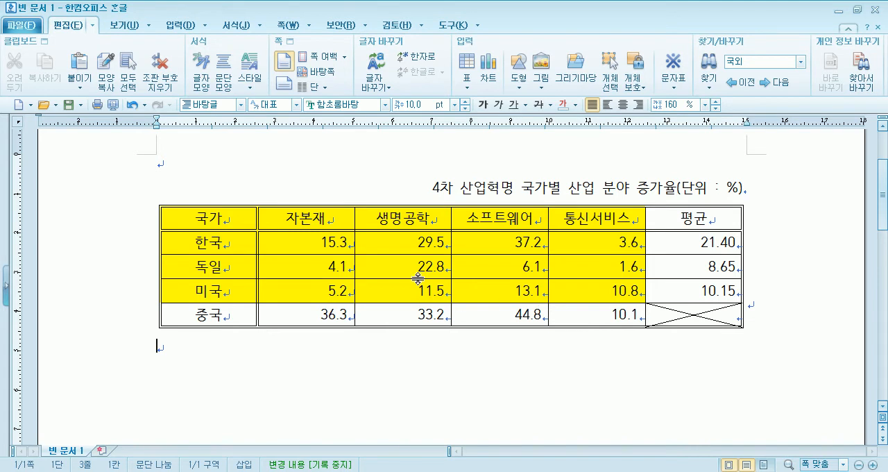
Open the cell border settings for the whole table and look through the available line types (종류).
drag(220, 215, 694, 314)
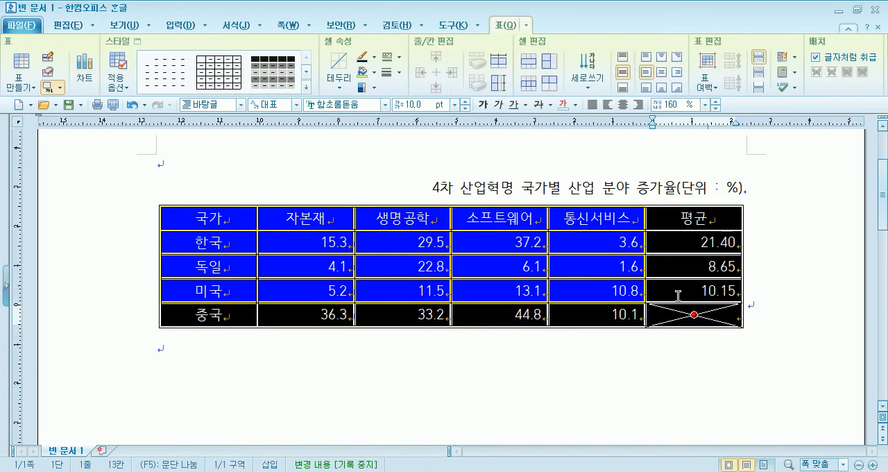
key(l)
click(269, 84)
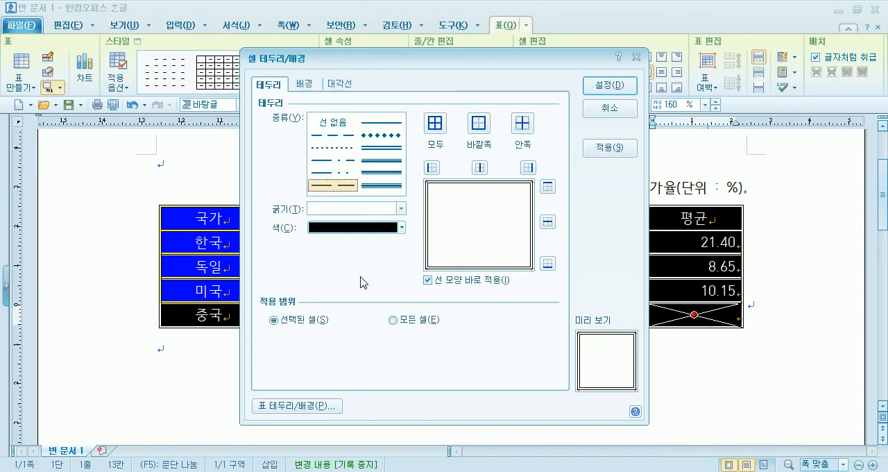
click(315, 176)
click(380, 123)
click(380, 185)
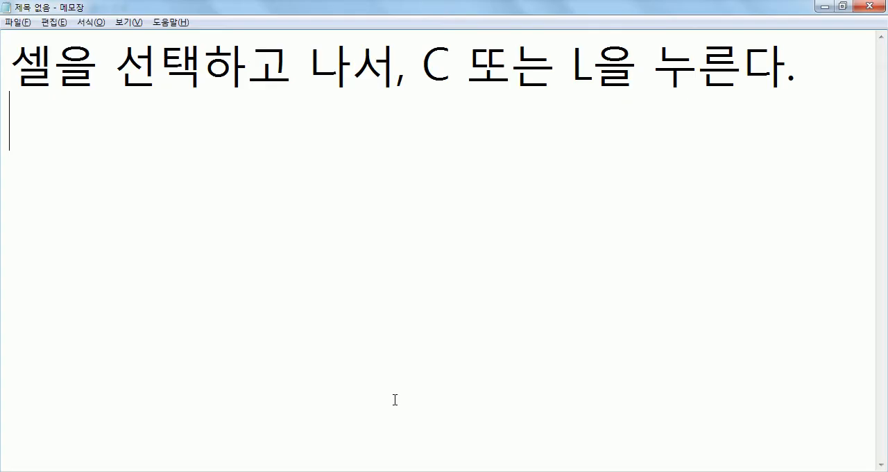
Switch to Notepad (메모장) and add the note "표에서 선을 굵기는 기본 : 0.12mm" below the cell shortcut note.
key(Return)
text(세)
key(BackSpace)
key(BackSpace)
text(한)
key(BackSpace)
key(BackSpace)
key(BackSpace)
text(표에서 선)
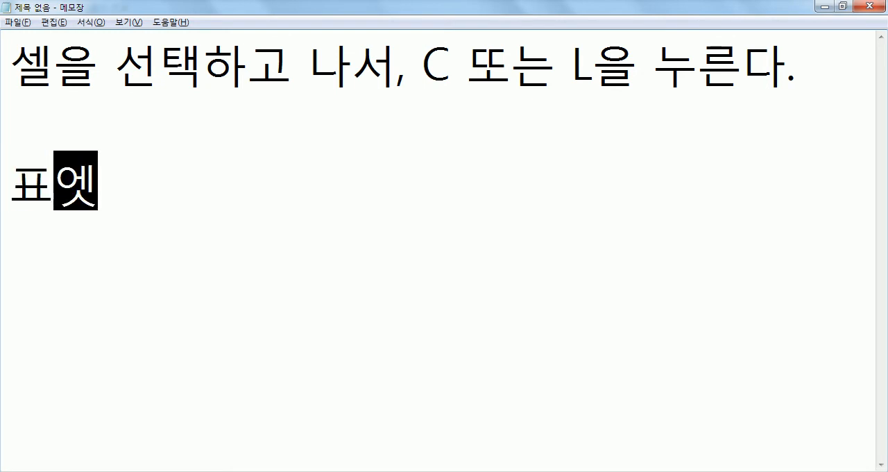
text(을 굵긴)
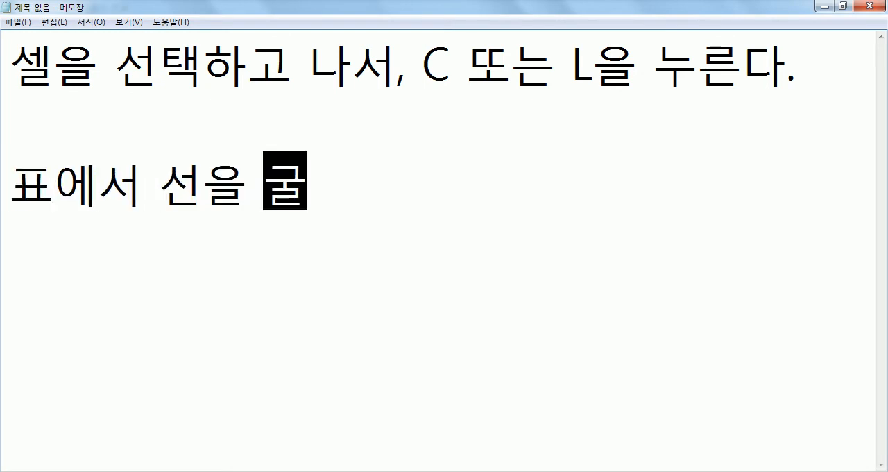
text(는 기본)
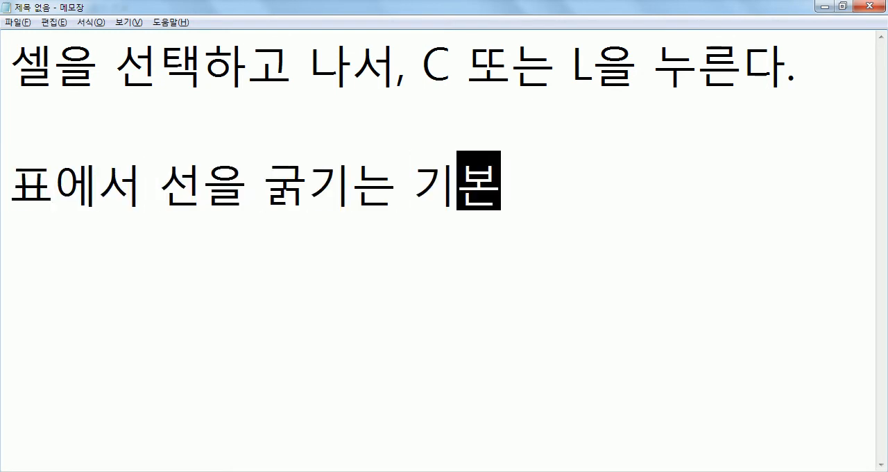
text( : )
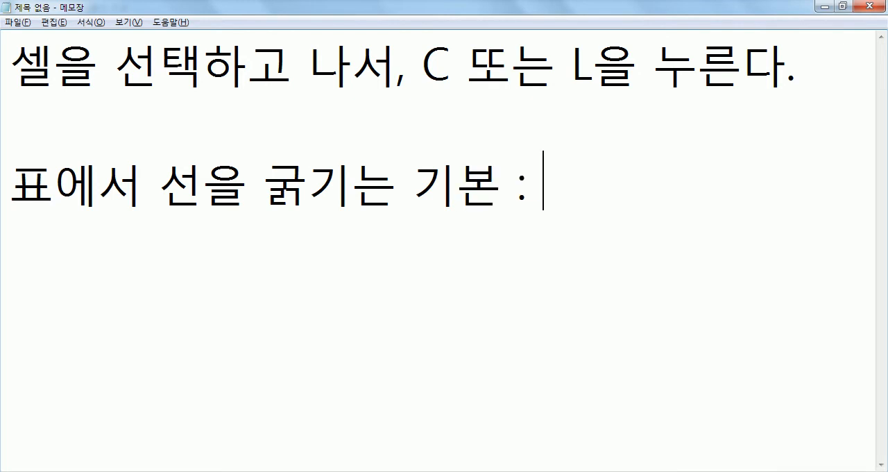
text(0.12)
key(alt)
text(ㅡ)
key(Hangul)
key(BackSpace)
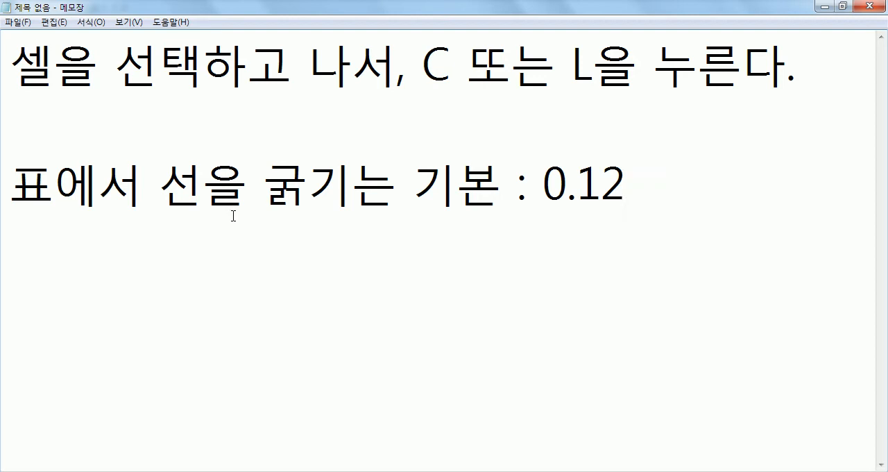
text(mm)
key(Return)
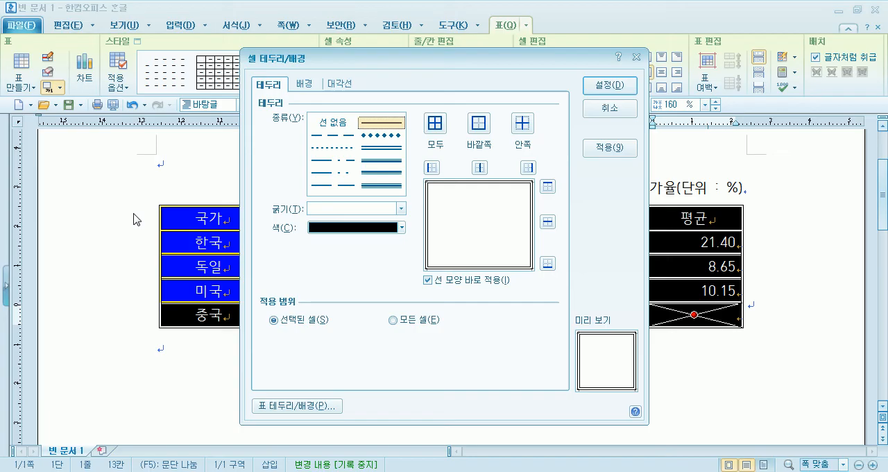
Reset all borders (모두) of the whole table in 한글 to a single 0.12 mm line and deselect the table.
click(329, 208)
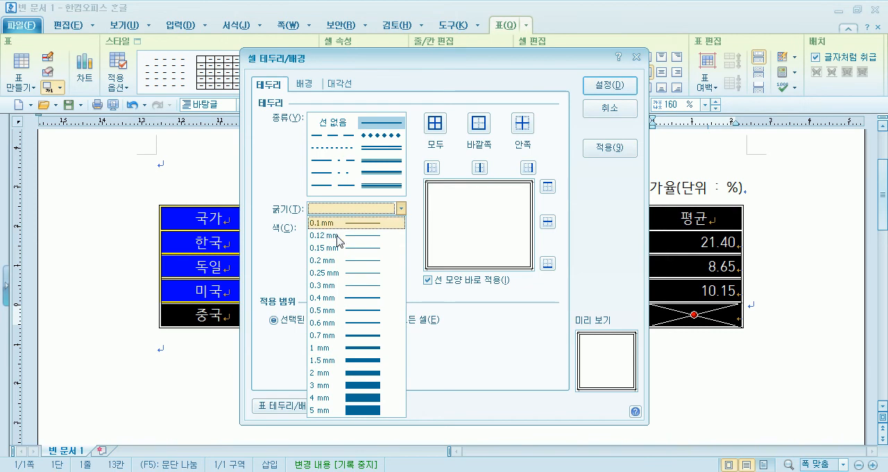
click(337, 237)
click(380, 172)
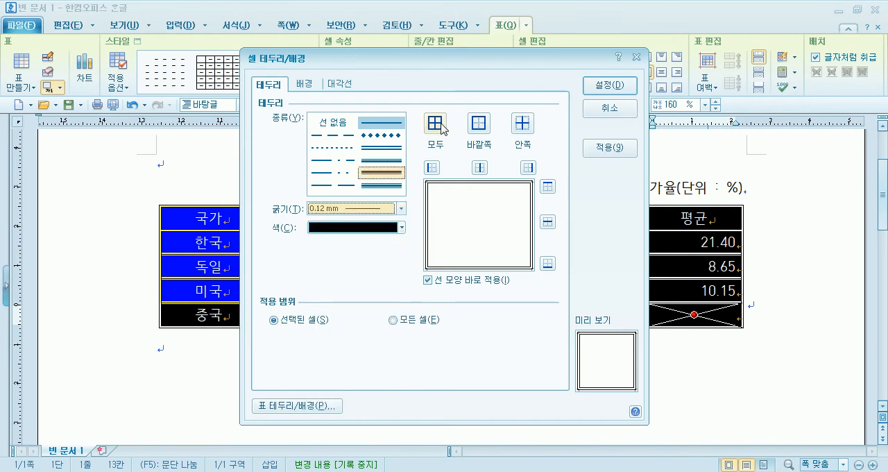
click(434, 123)
click(628, 84)
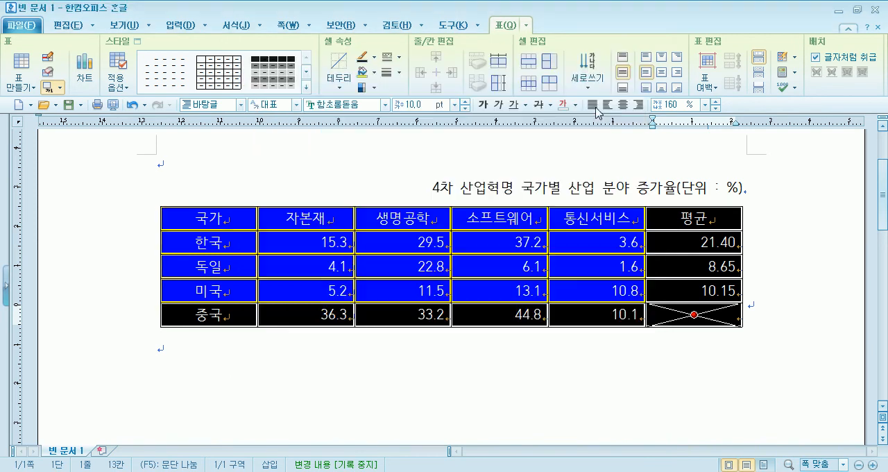
click(417, 393)
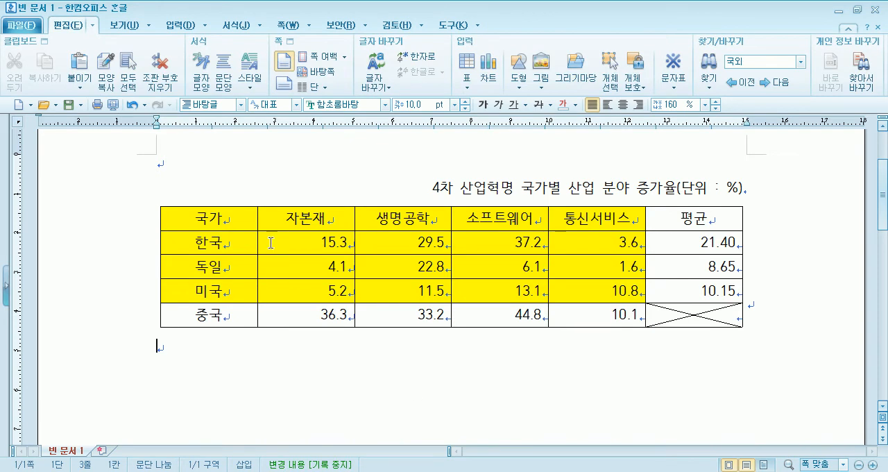
Apply a 0.5 mm double-line outer border (바깥쪽) around the whole table.
drag(248, 221, 727, 321)
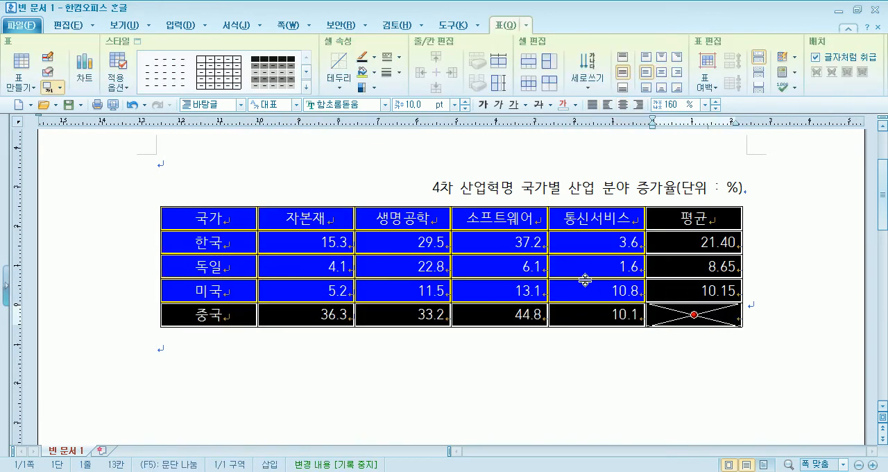
key(l)
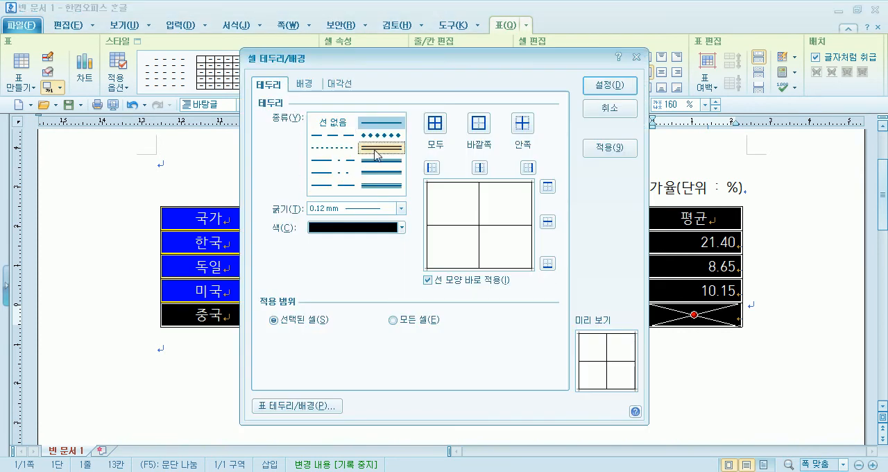
click(478, 123)
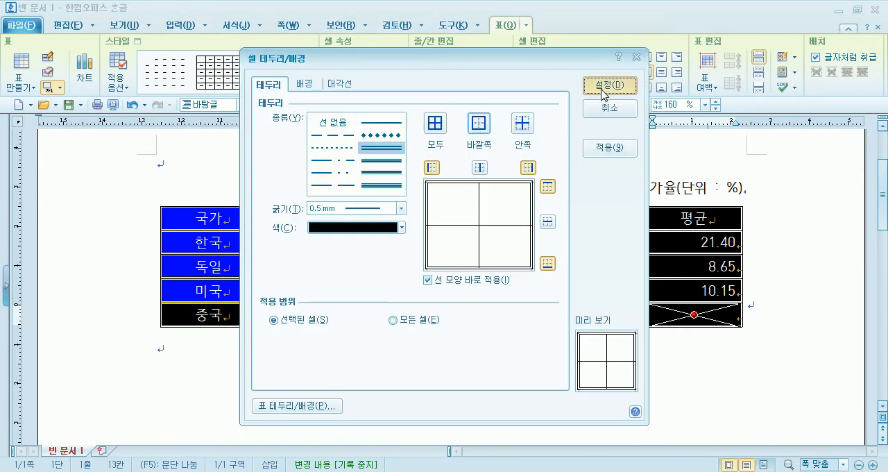
click(610, 85)
Give the header row from 국가 to 평균 a 0.5 mm double-line outer border (바깥쪽).
drag(252, 211, 306, 217)
key(l)
click(381, 135)
click(488, 124)
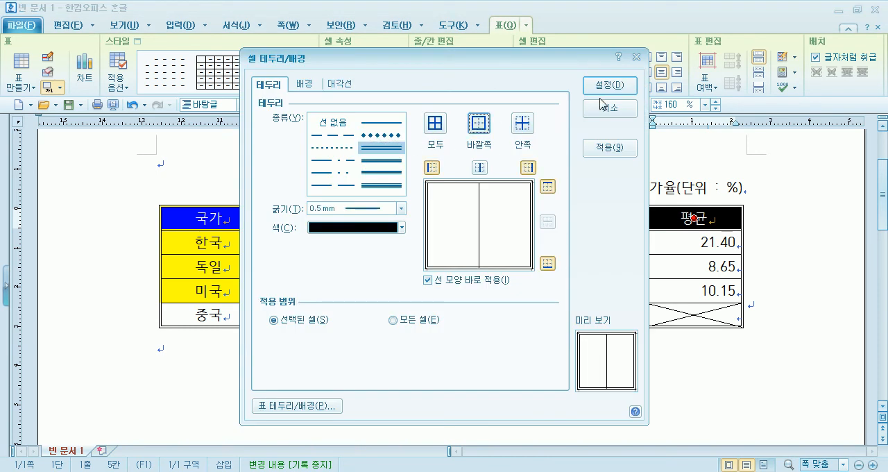
click(609, 85)
Give the first column from 국가 to 중국 a 0.5 mm double-line outer border (바깥쪽) and deselect it.
click(210, 315)
key(l)
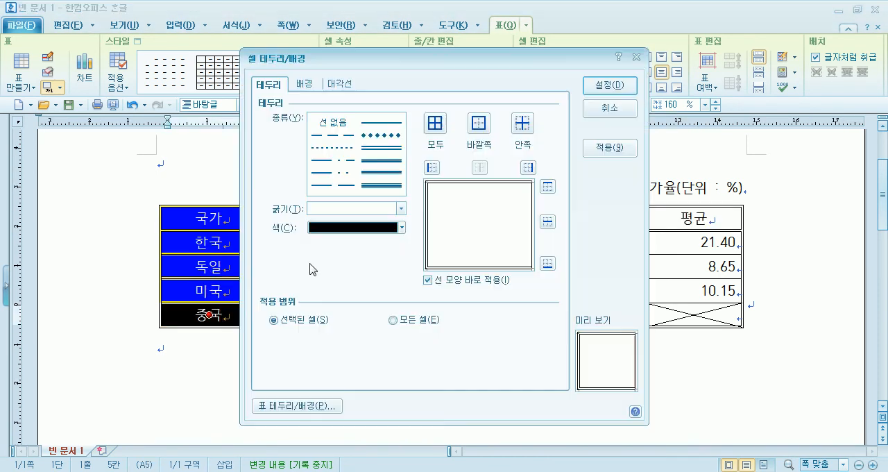
click(377, 149)
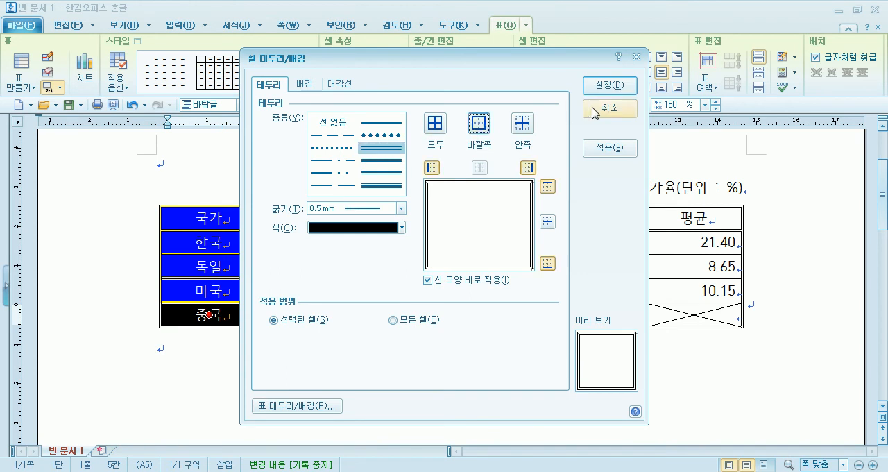
click(609, 85)
click(524, 338)
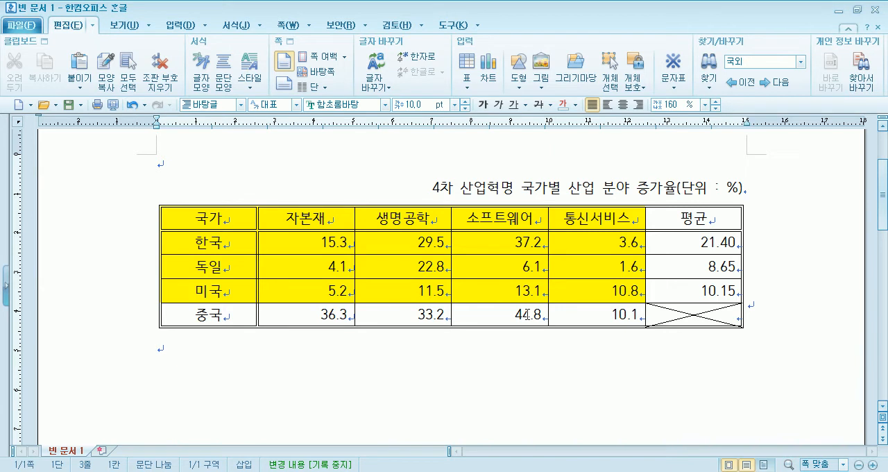
drag(232, 216, 673, 310)
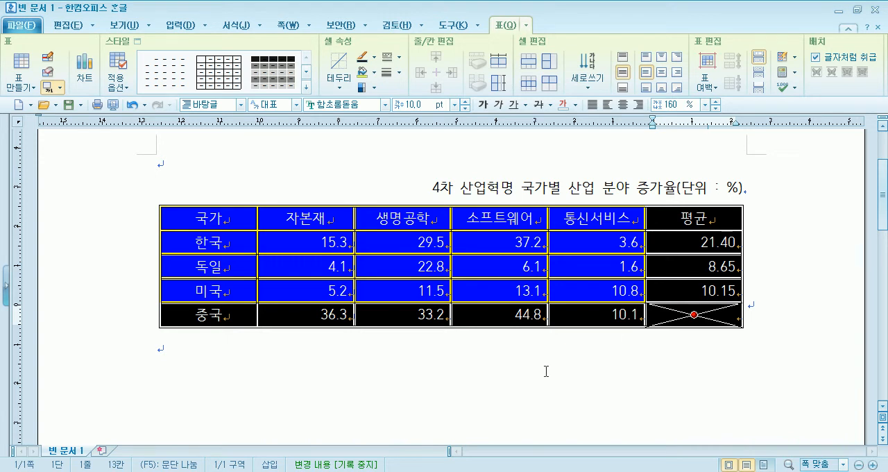
click(333, 385)
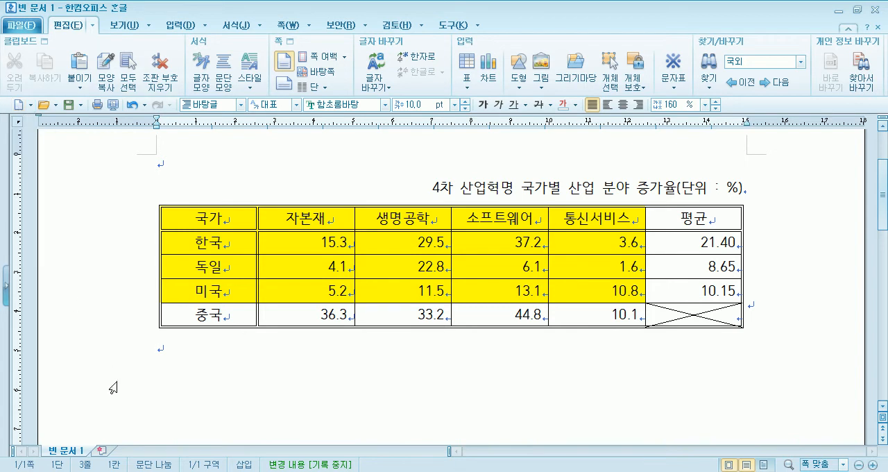
Add three blank lines below the growth-rate table.
key(Return)
key(Return)
key(Return)
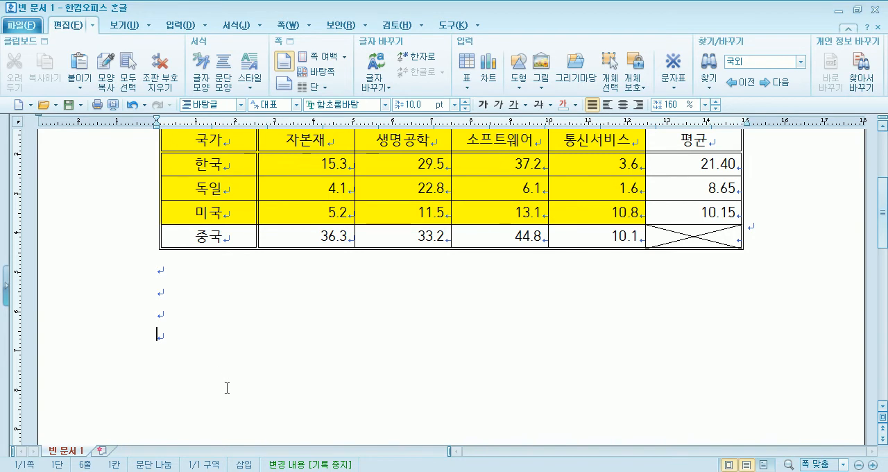
Create a new blank document and try both page orientations, finishing with landscape (가로).
key(alt+n)
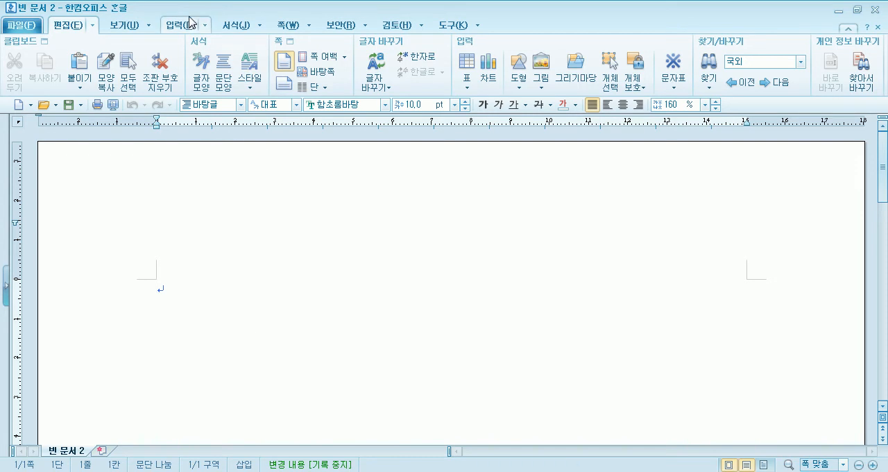
click(288, 27)
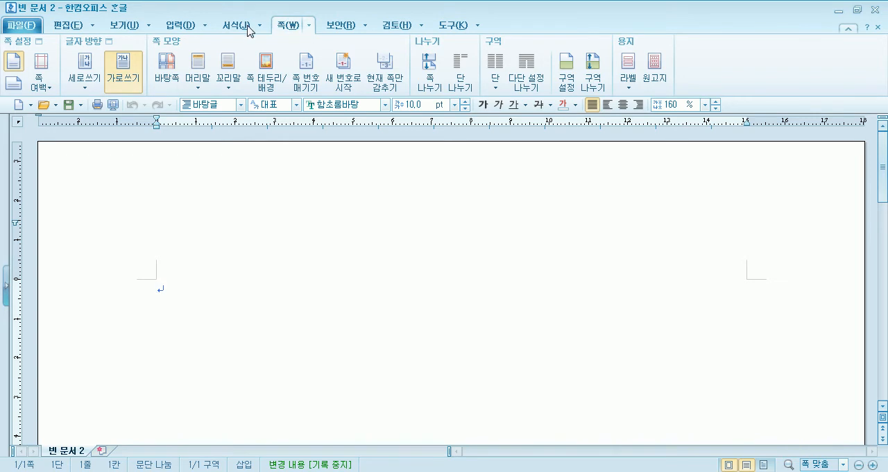
click(14, 86)
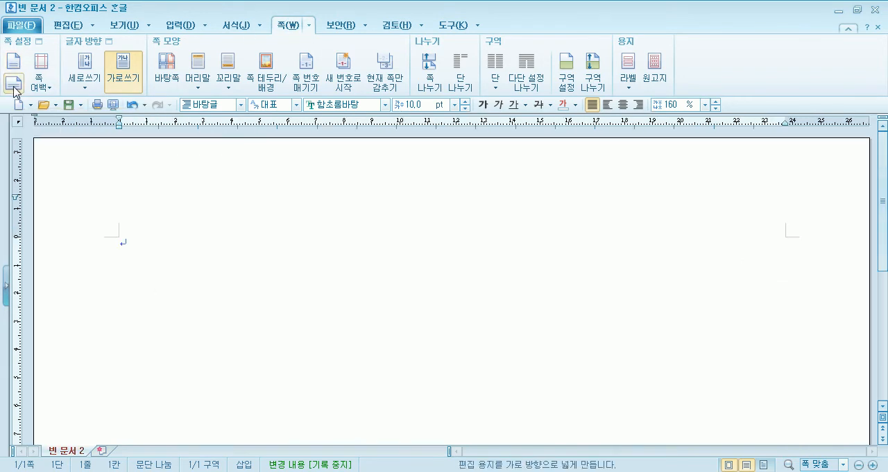
click(13, 61)
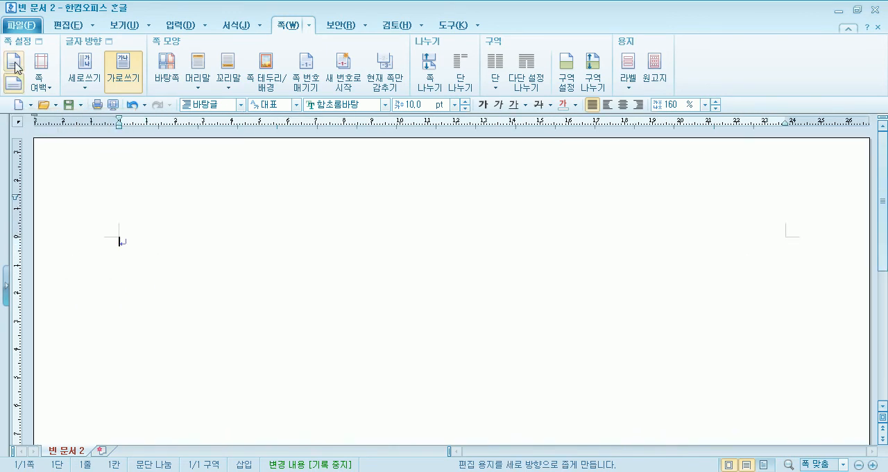
click(15, 85)
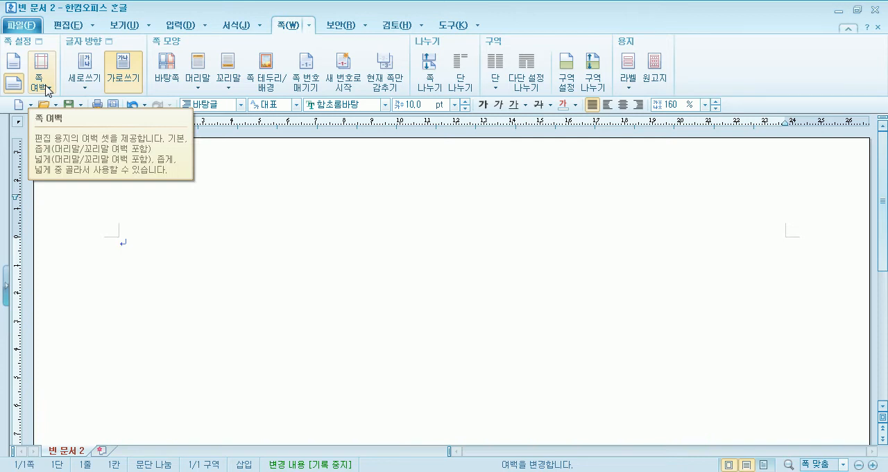
View the page margin presets (쪽 여백) and the page setup (편집 용지) of the landscape page, then cancel.
click(72, 26)
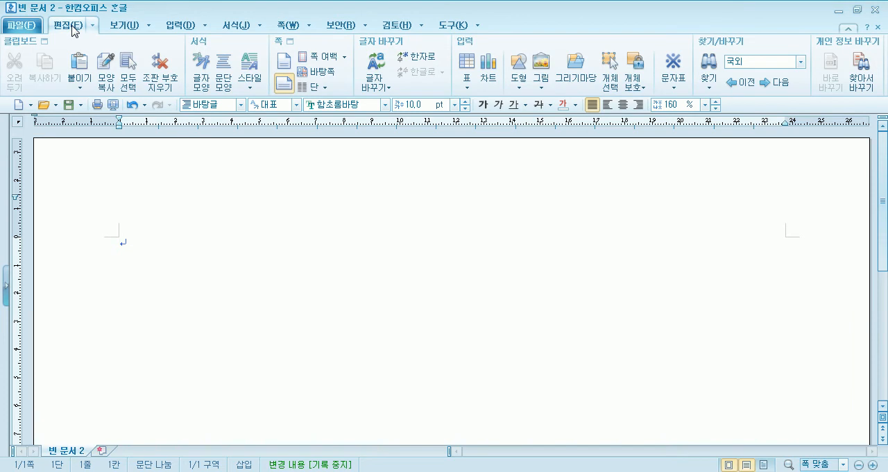
click(345, 57)
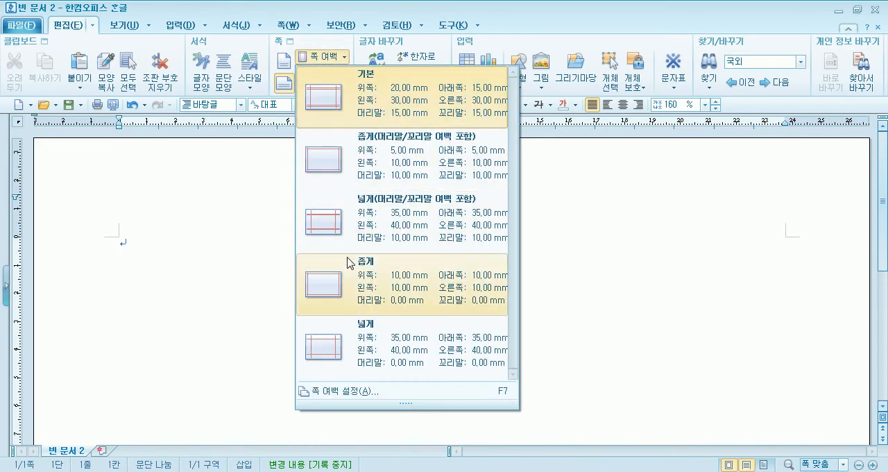
click(281, 66)
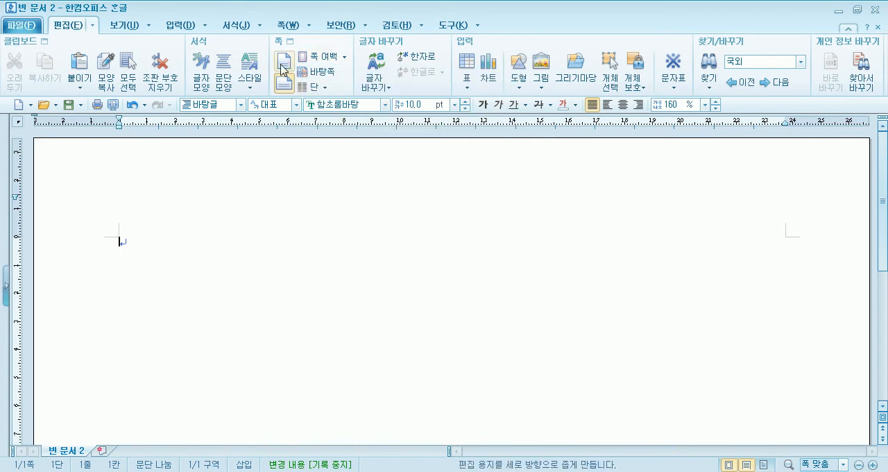
click(290, 44)
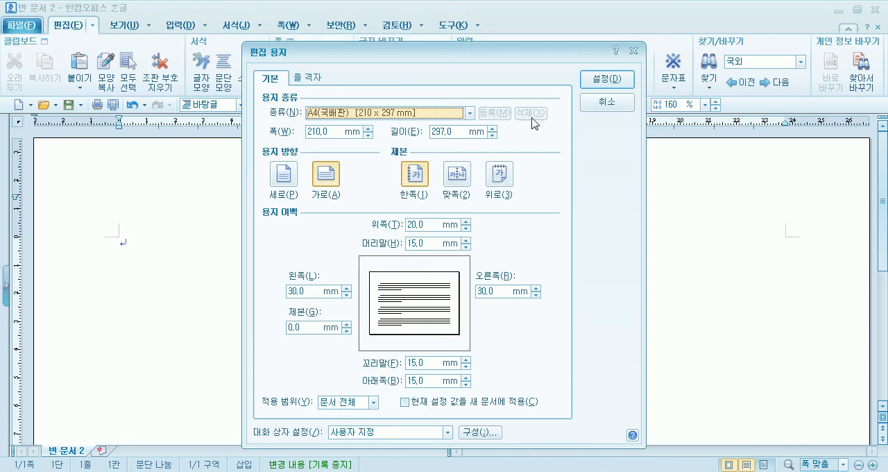
click(599, 104)
Set the page orientation of the new document to portrait (세로).
click(287, 27)
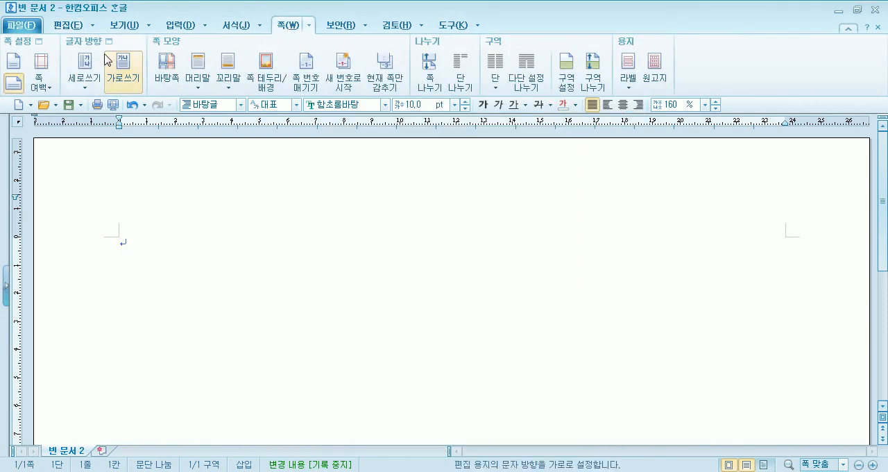
click(10, 69)
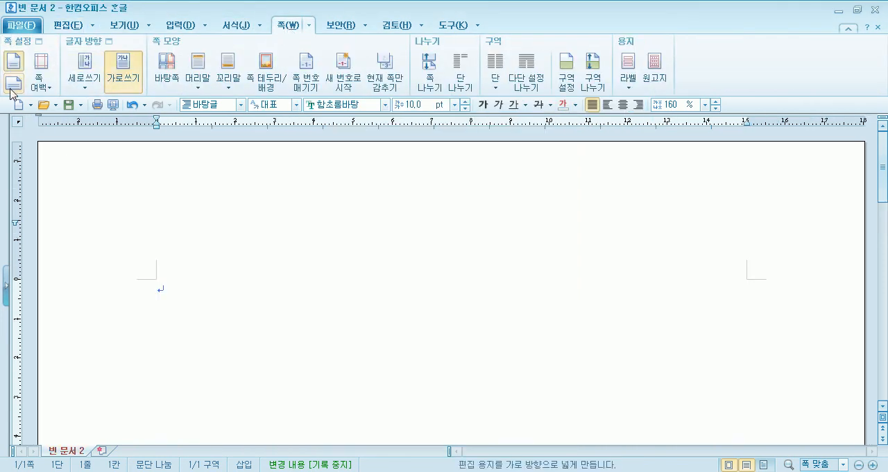
View the page setup (편집 용지) and margin presets (쪽 여백) of the portrait page, then cancel.
click(26, 49)
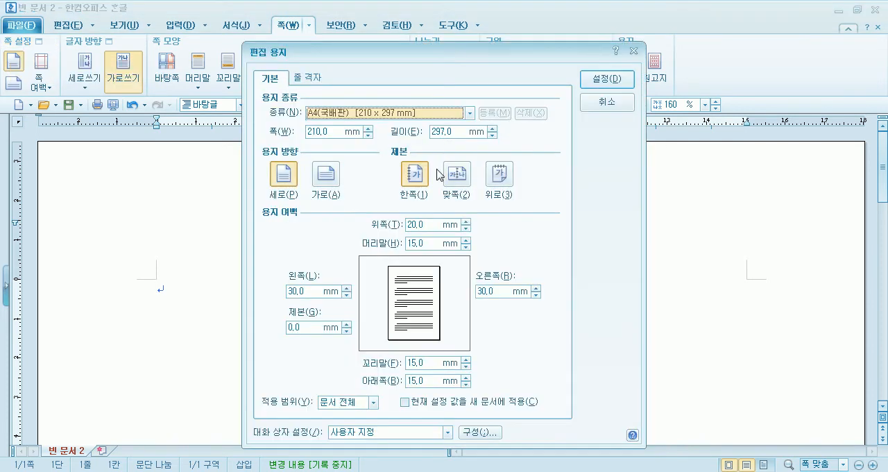
drag(471, 45, 535, 61)
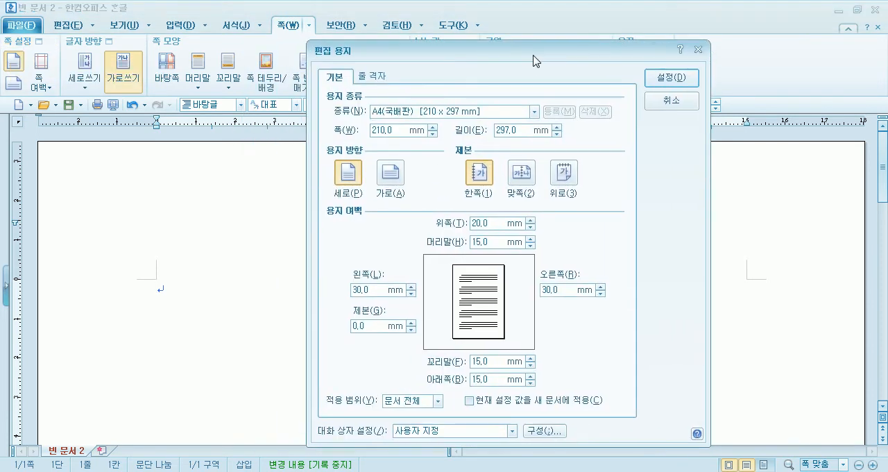
click(670, 101)
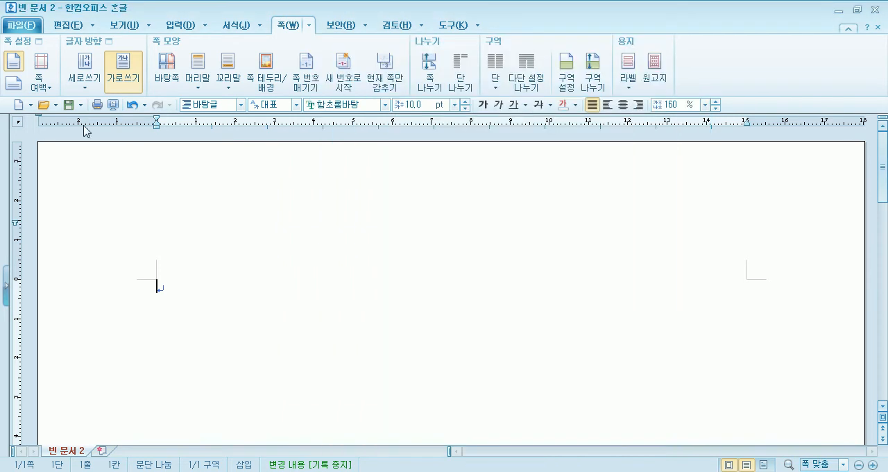
click(49, 91)
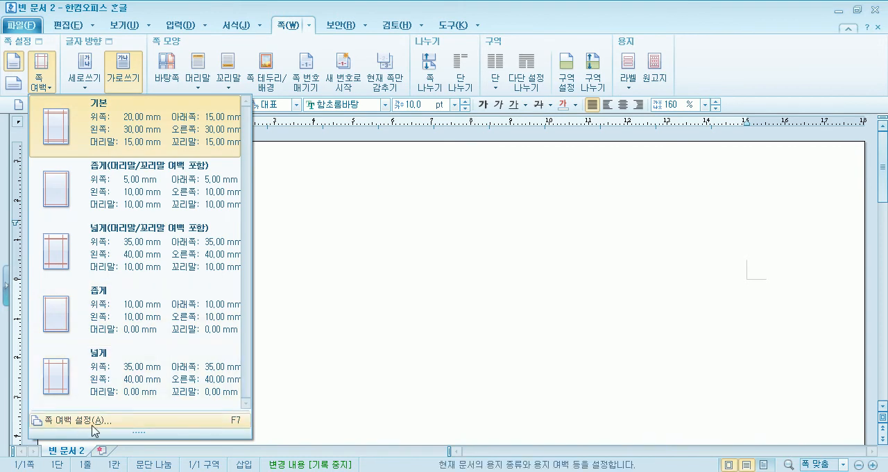
click(389, 368)
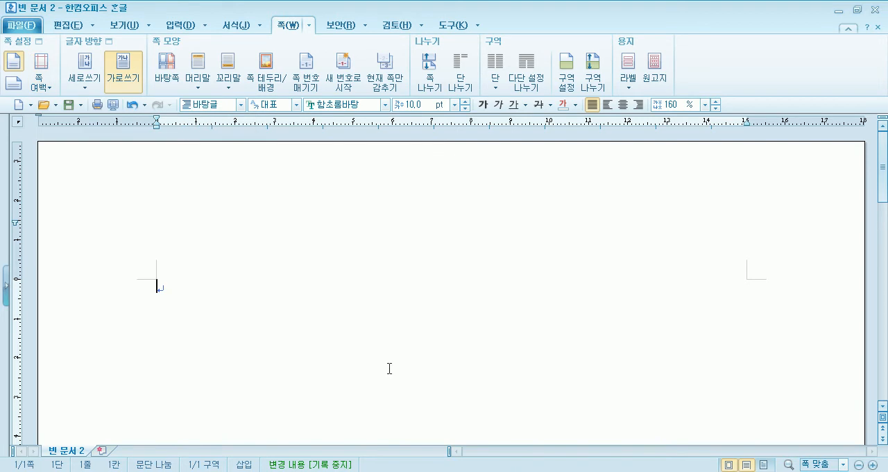
click(30, 45)
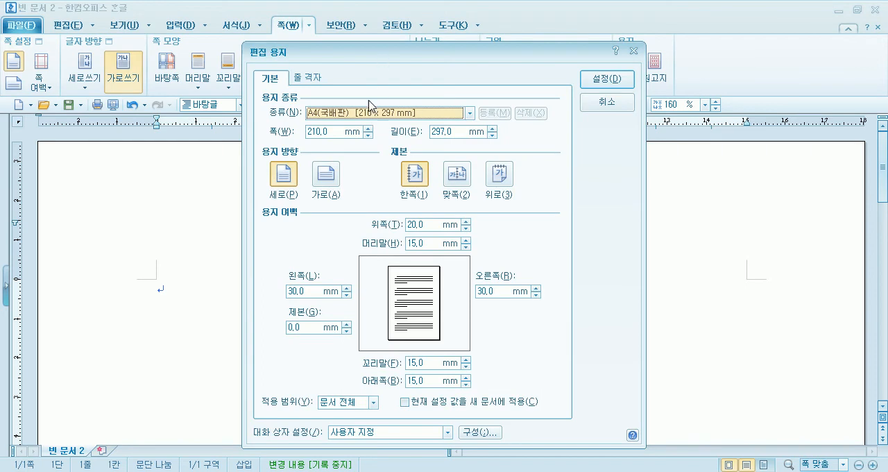
drag(360, 52, 414, 16)
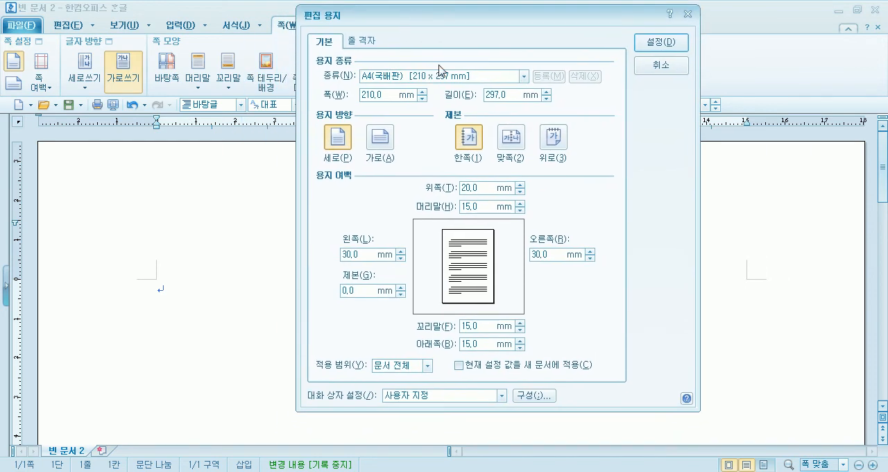
click(661, 66)
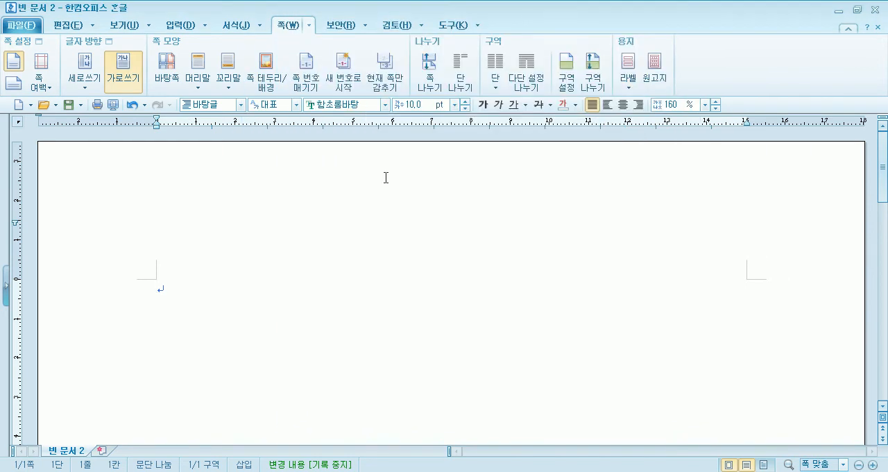
key(F7)
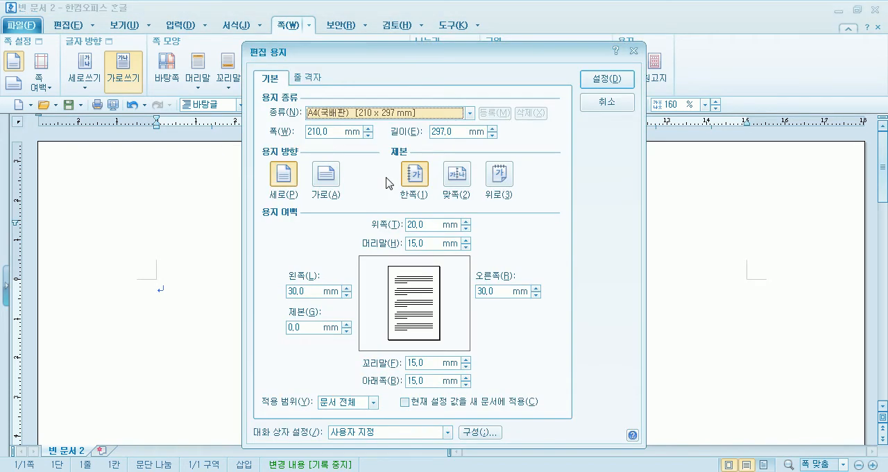
click(598, 105)
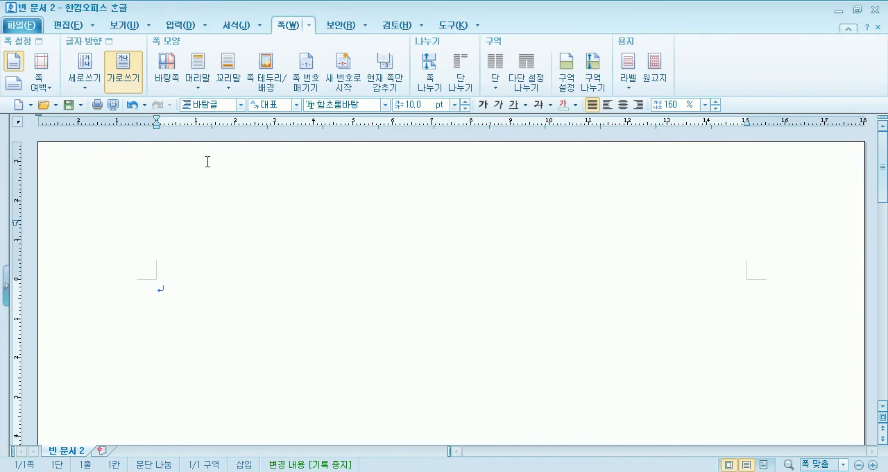
Select landscape (가로) as the paper orientation in the page setup (편집 용지).
key(F7)
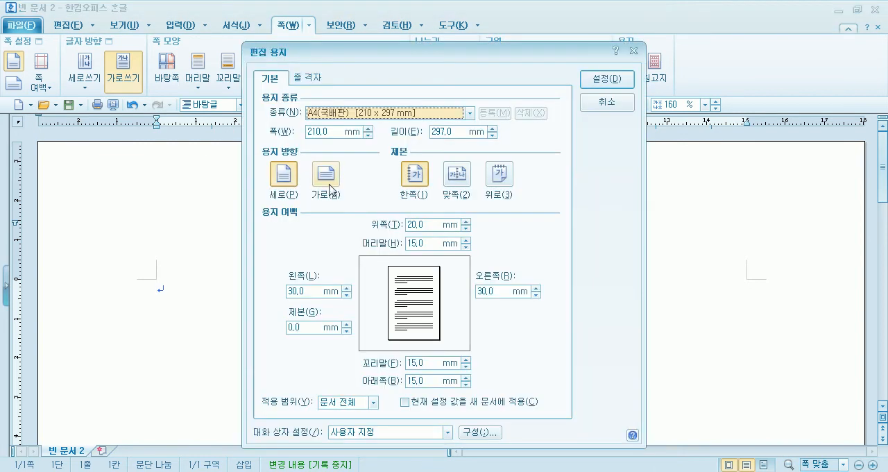
drag(373, 51, 382, 16)
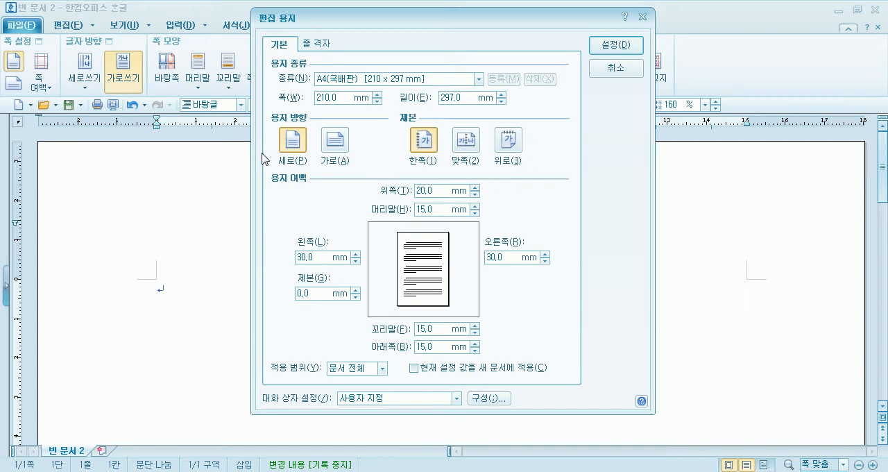
click(292, 139)
click(340, 145)
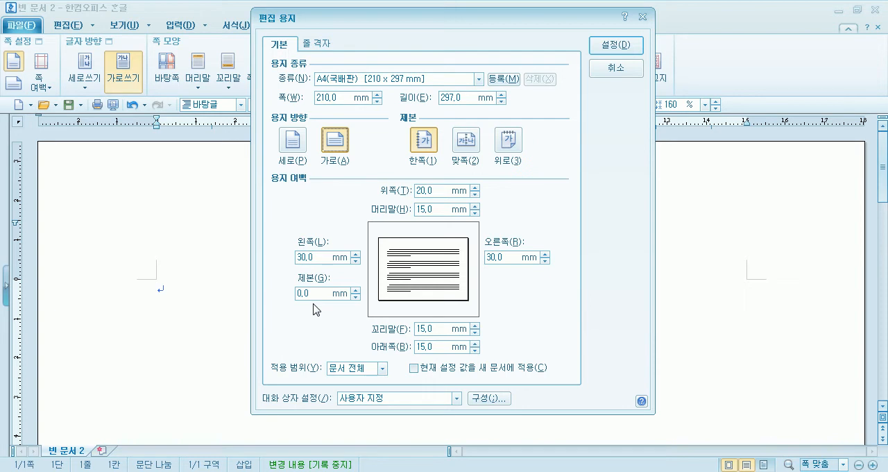
Set the top, bottom, left and right margins to 10 mm, header and footer to 0 mm, and apply the landscape page setup.
click(435, 190)
text(10)
key(Tab)
text(10)
key(Tab)
text(10)
key(Tab)
text(10)
key(Tab)
text(0)
key(Tab)
text(0)
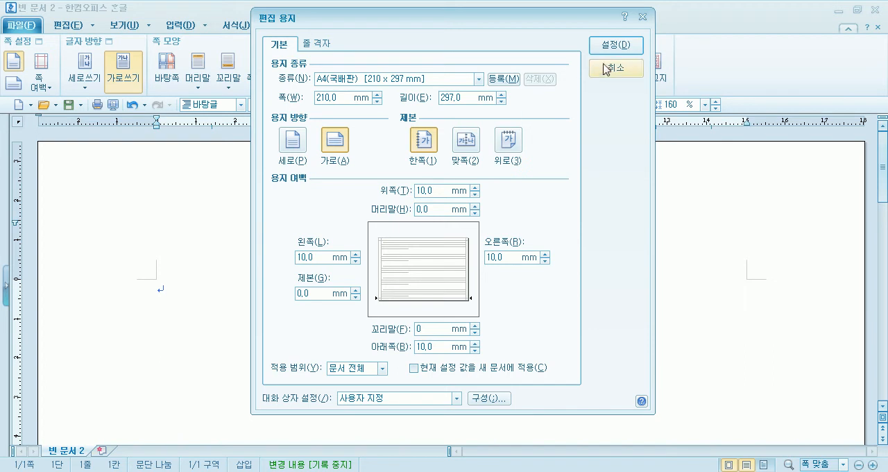
click(303, 137)
click(339, 146)
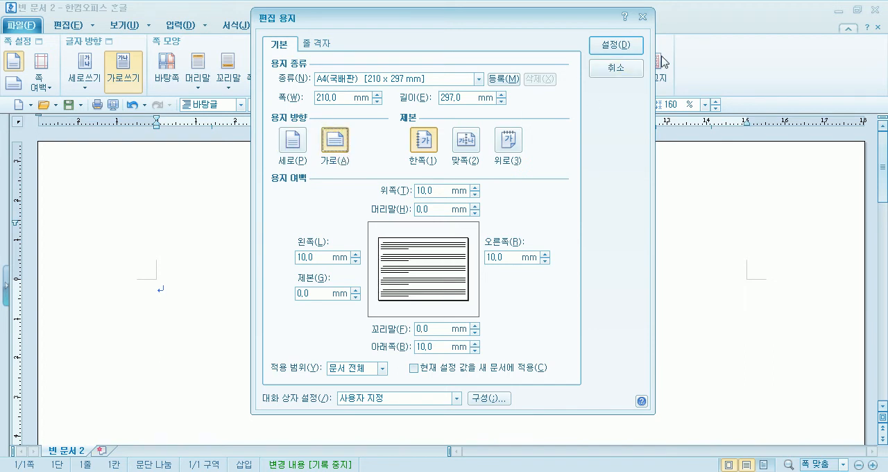
click(621, 46)
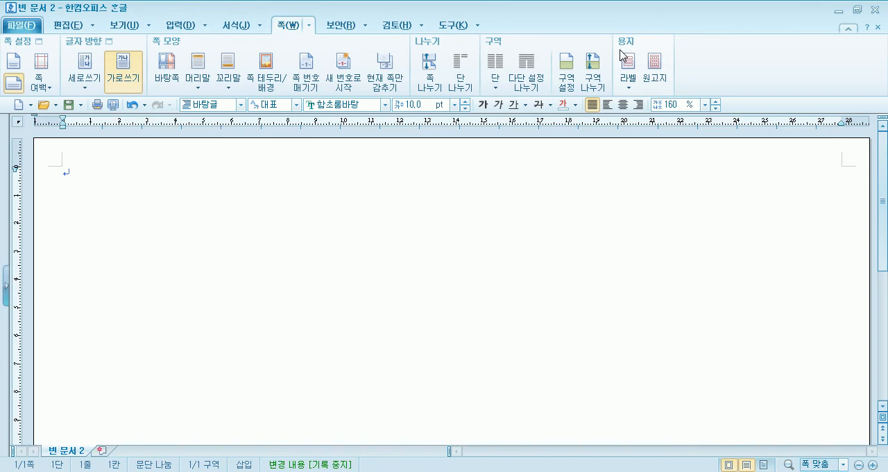
Check the blank landscape page in the print preview (미리 보기) and return to editing.
click(114, 105)
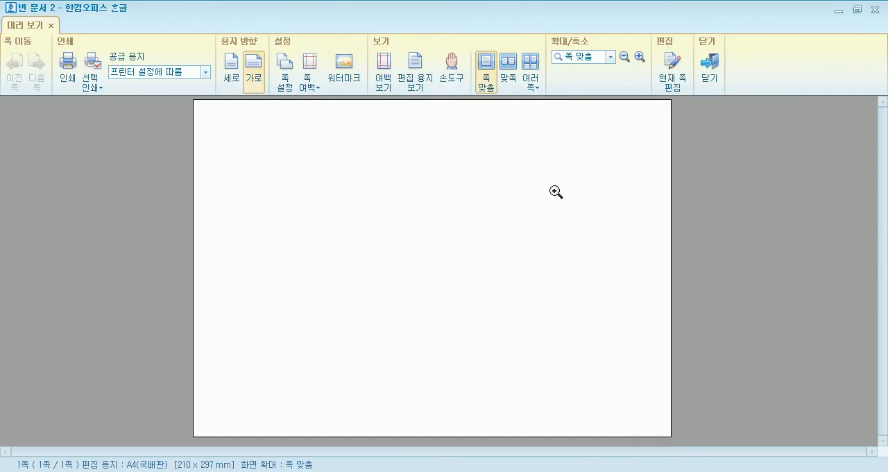
click(711, 73)
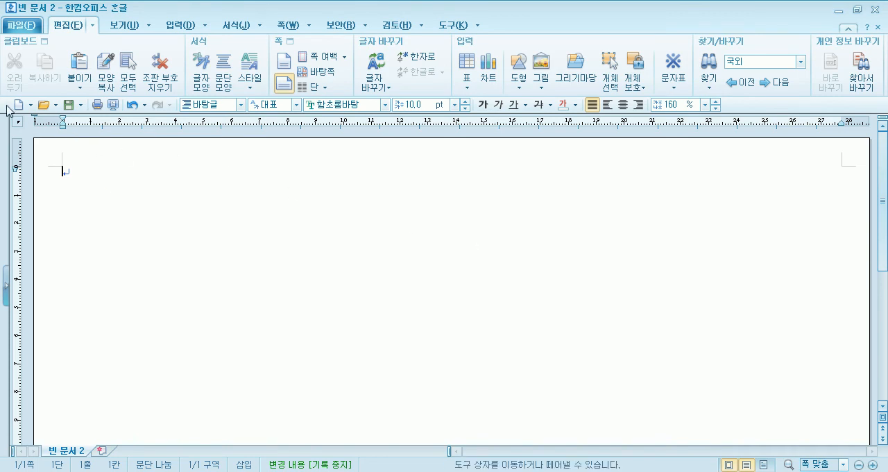
right_click(569, 20)
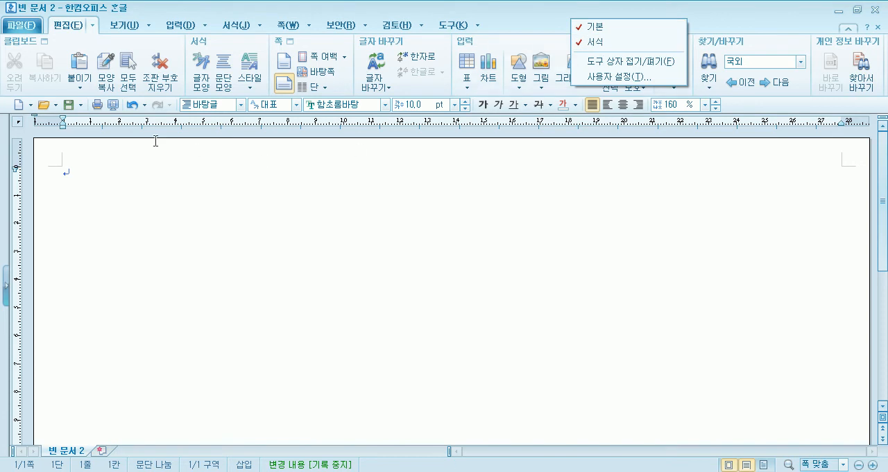
click(114, 107)
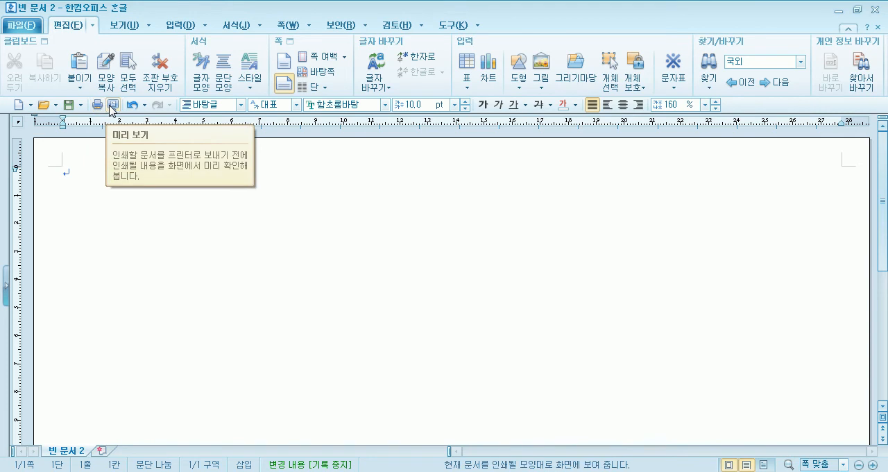
Preview the page again with the margin guides (여백 보기) toggled off and on, then close the preview.
click(112, 106)
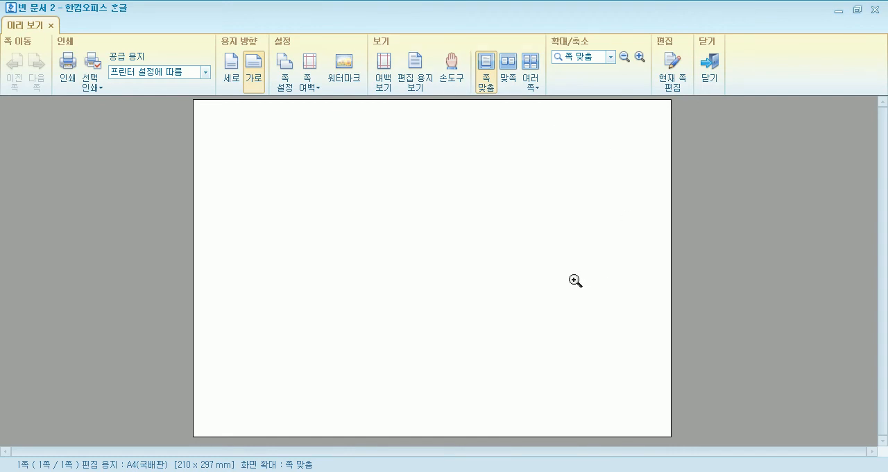
click(385, 70)
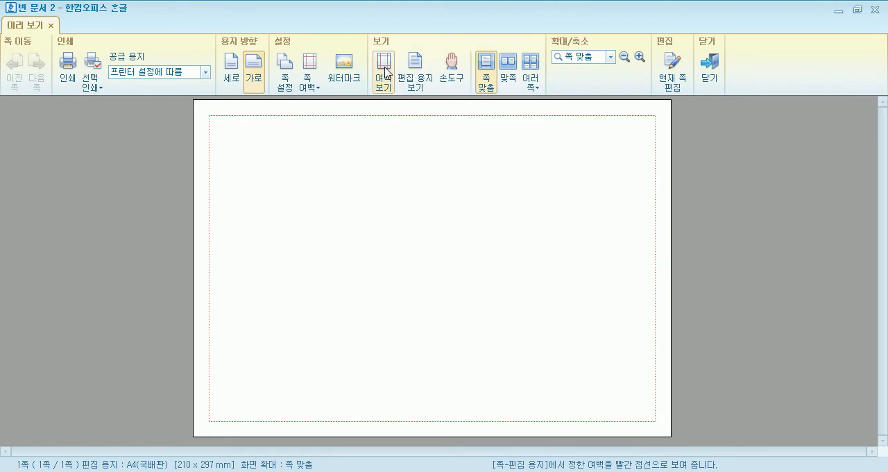
click(385, 72)
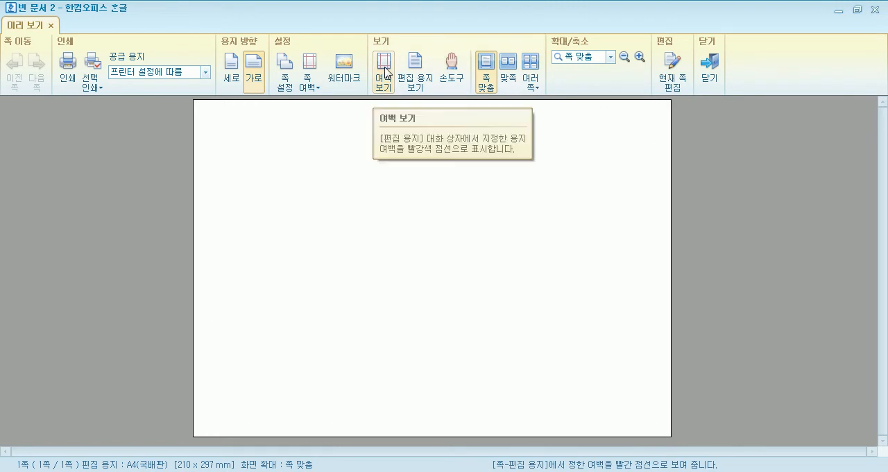
click(386, 72)
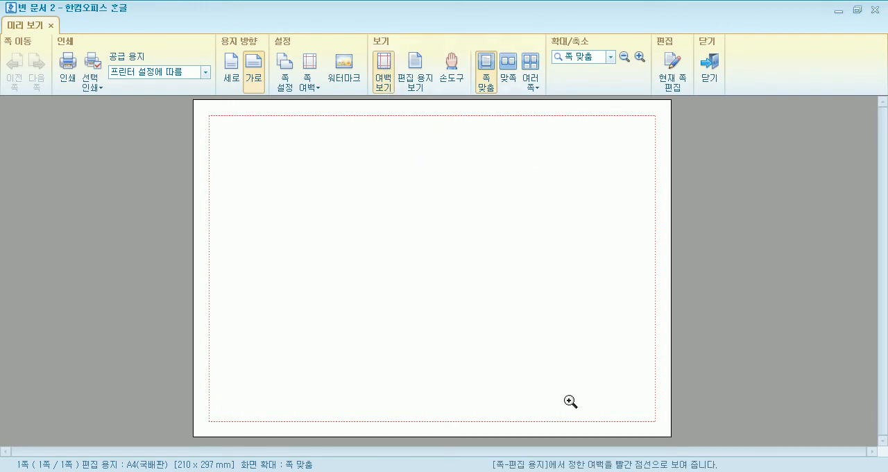
key(m)
key(m)
key(m)
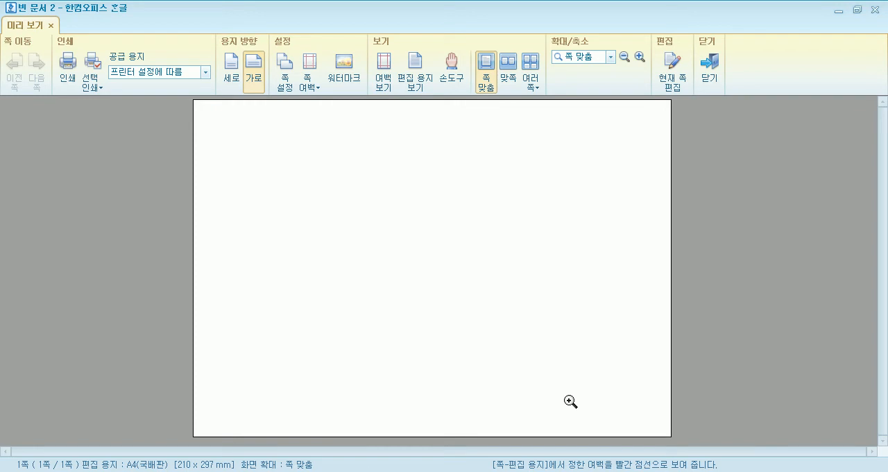
click(387, 66)
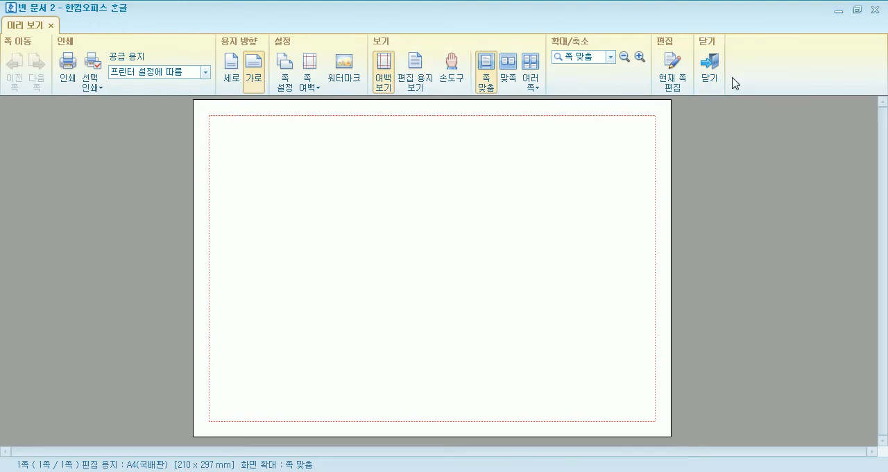
click(712, 70)
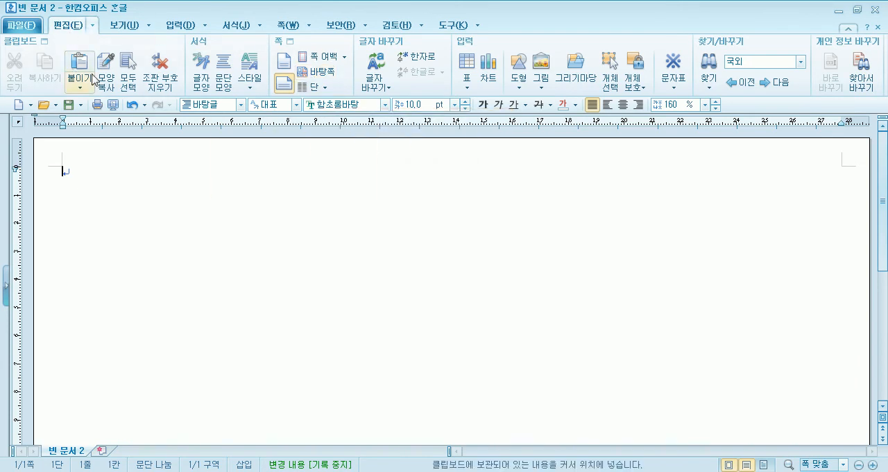
Create a master page (바탕쪽) of type both pages (양 쪽), applied from the current section (현재 구역부터).
click(289, 25)
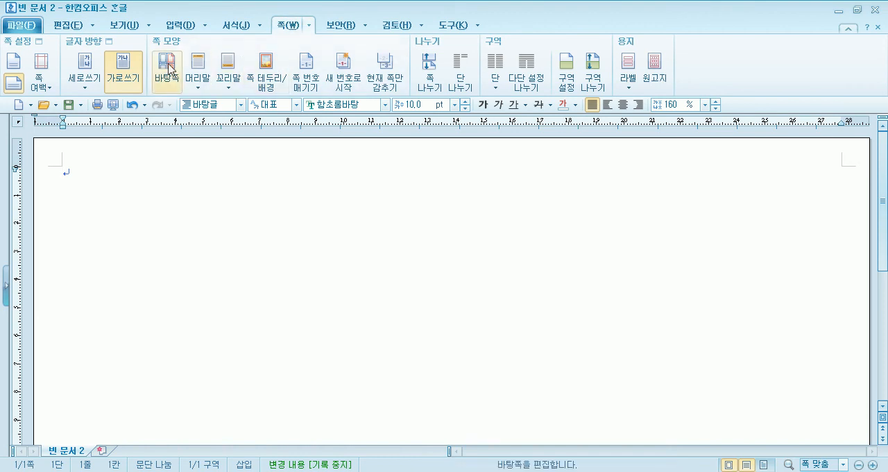
click(68, 25)
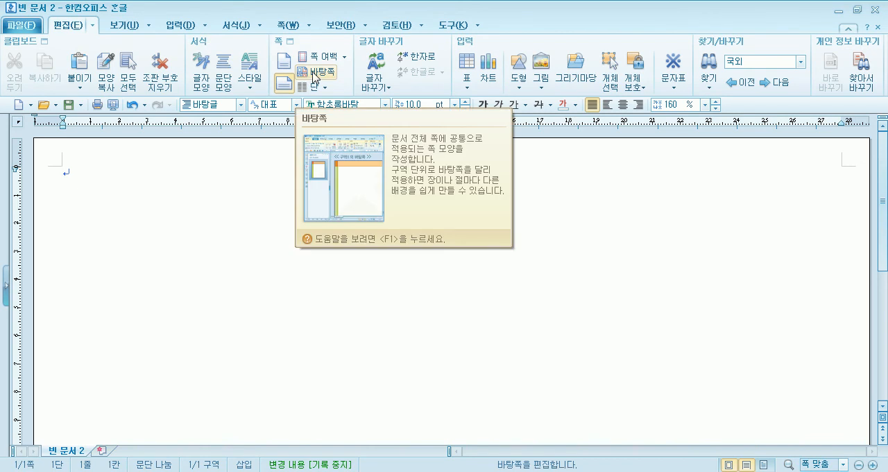
click(289, 26)
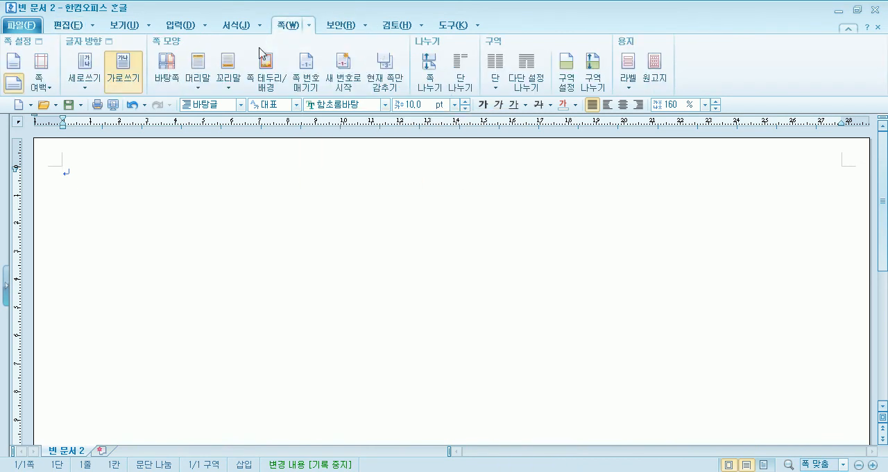
click(172, 62)
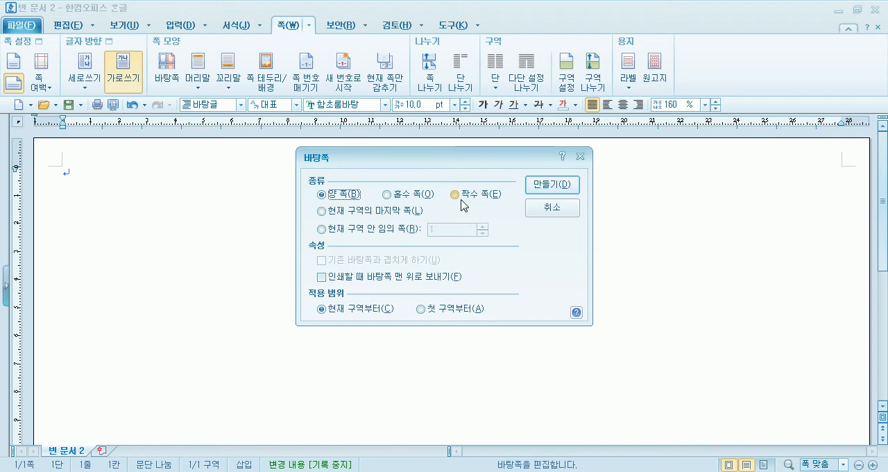
click(422, 196)
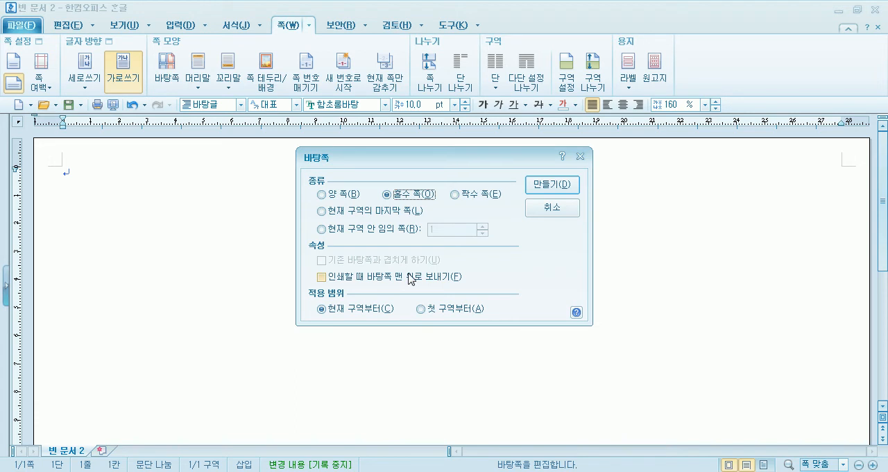
click(343, 195)
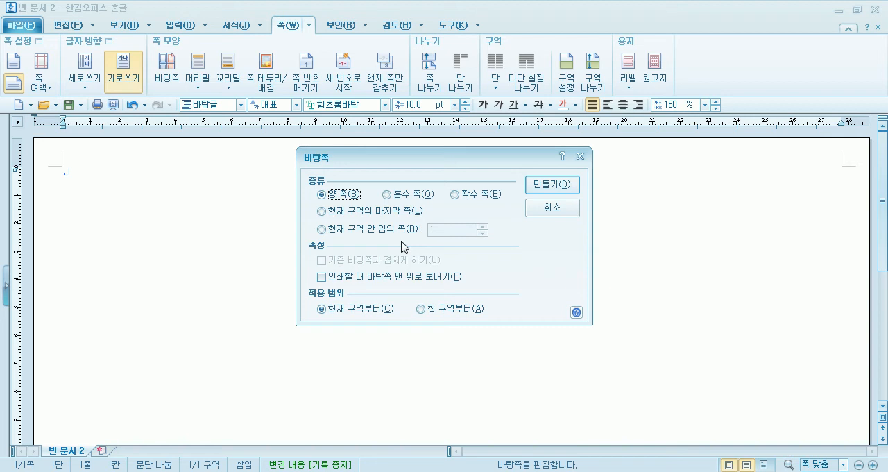
click(534, 188)
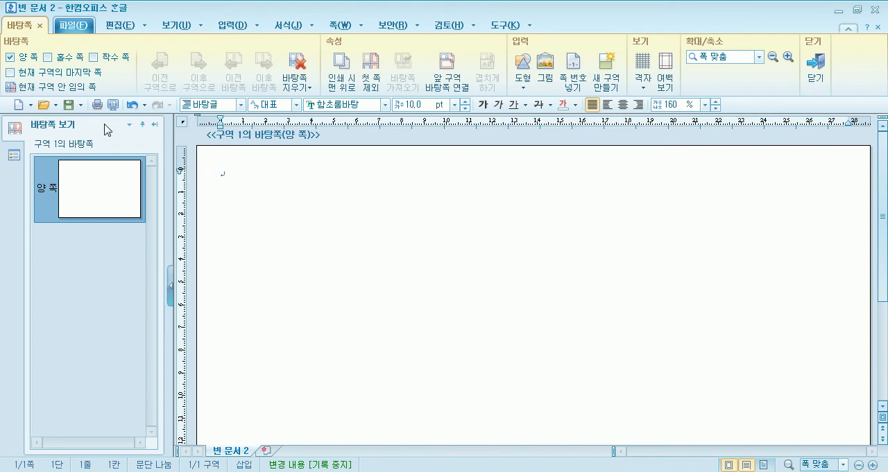
Open the drawing gallery (그리기마당), choose the birthstone set 자연(탄생석), and move the dialog aside to uncover the page.
click(232, 27)
click(219, 65)
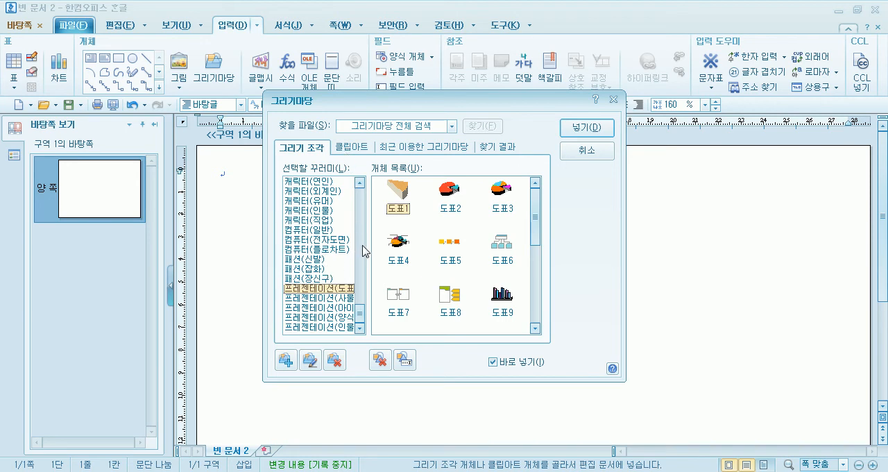
drag(360, 319, 360, 290)
click(341, 298)
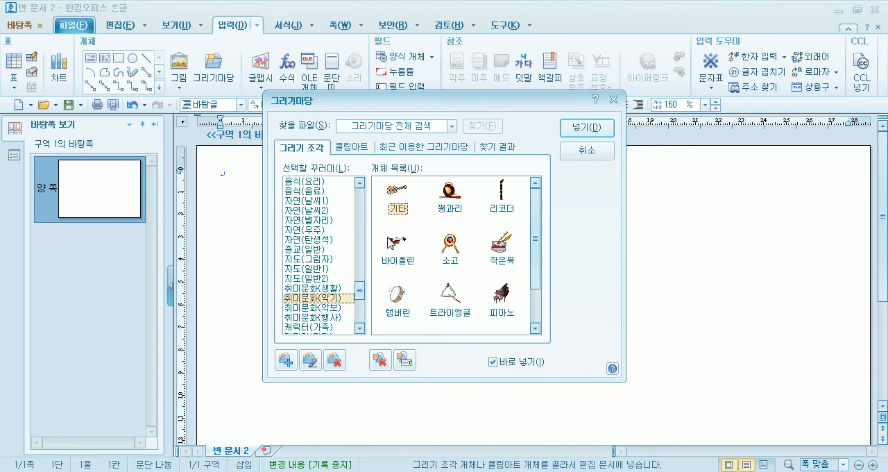
click(296, 289)
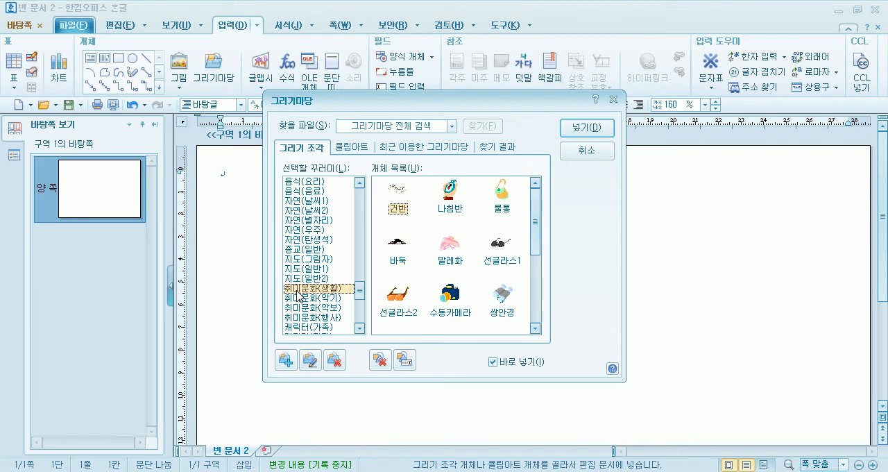
click(314, 240)
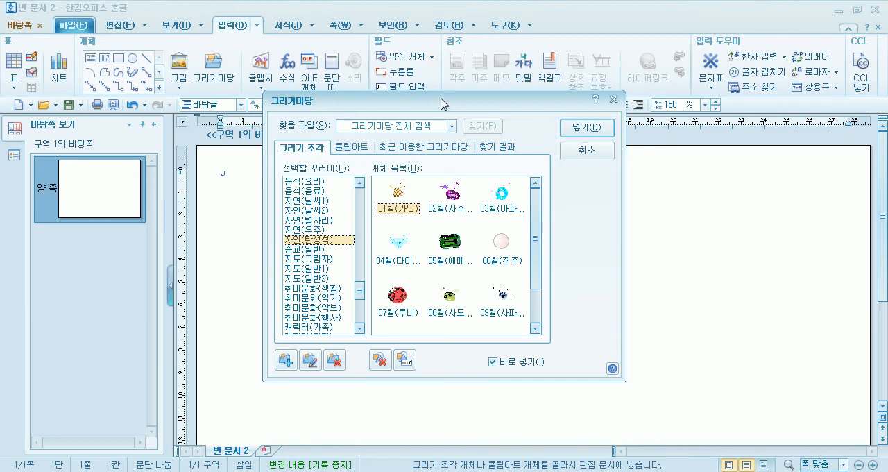
drag(439, 100, 651, 49)
Insert the 01월(가닛) gem in the page's upper left area and the 02월 amethyst, about 22 by 21 mm, near the upper middle.
double_click(612, 145)
drag(276, 197, 355, 258)
double_click(665, 145)
drag(442, 171, 494, 218)
Insert the 03월 aquamarine below the garnet and the 05월 emerald, about 25 by 20 mm, near the middle of the page.
double_click(720, 151)
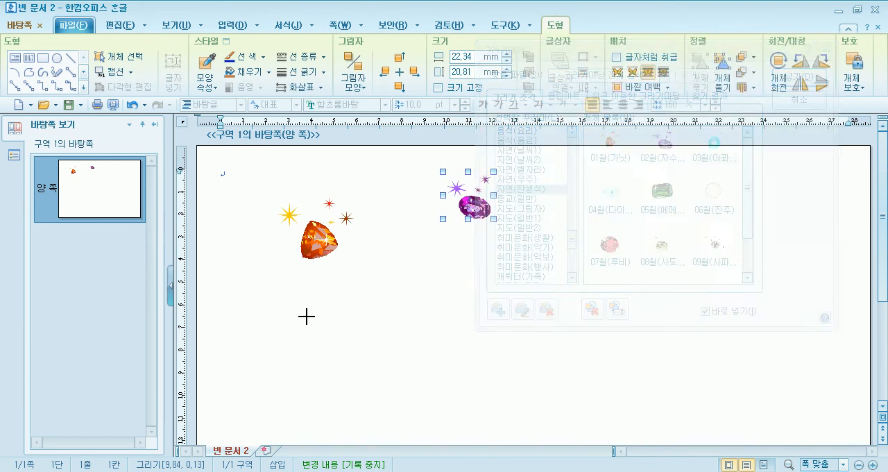
drag(307, 316, 369, 368)
double_click(661, 191)
drag(490, 376, 548, 422)
Insert the 04월 diamond, about 23 by 16 mm, below the aquamarine and the 07월(루비) gem, about 33 by 27 mm, right of the emerald.
double_click(620, 219)
drag(362, 384, 415, 421)
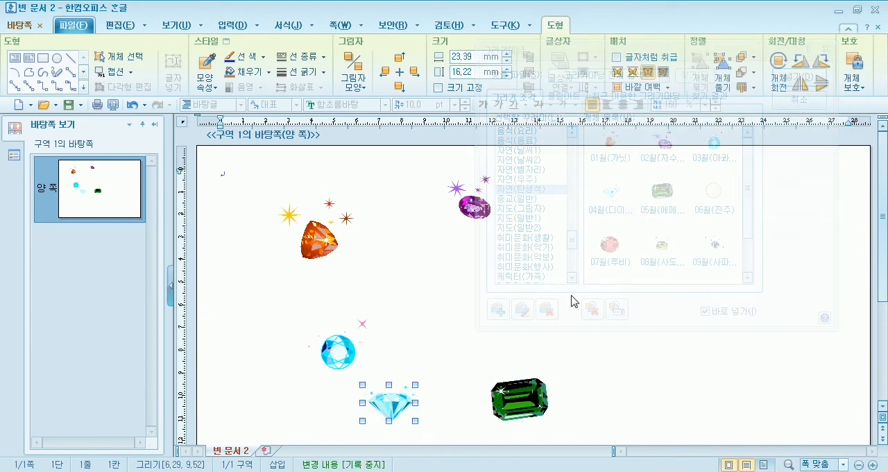
double_click(615, 250)
drag(639, 358, 713, 417)
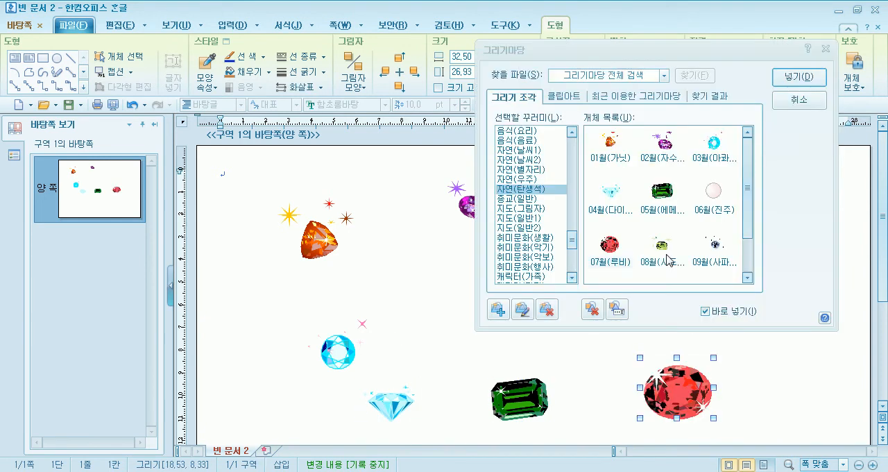
Insert the 08월 peridot, about 32 by 24 mm, right of the ruby and the 09월 sapphire, about 28 by 22 mm, at the page's lower left.
drag(738, 364, 812, 419)
scroll(447, 288, down, 5)
drag(288, 272, 352, 323)
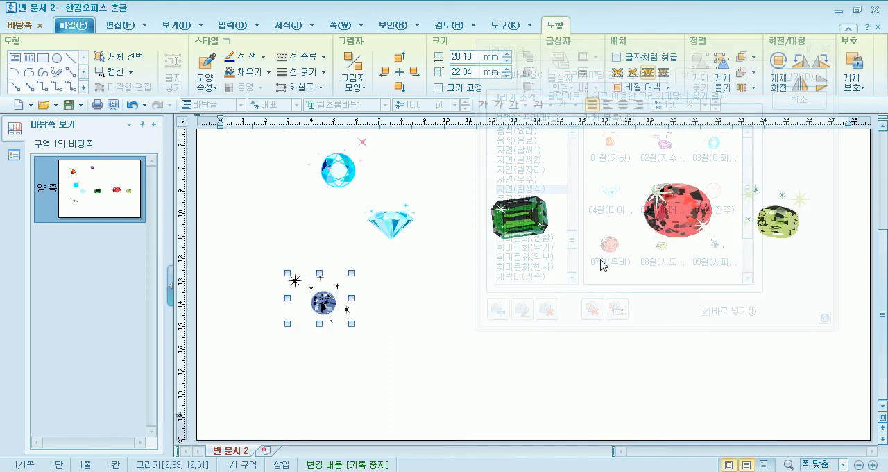
Insert the 12월(터키석) gem, about 23 by 24 mm, near the bottom edge of the page.
drag(747, 214, 749, 264)
click(711, 253)
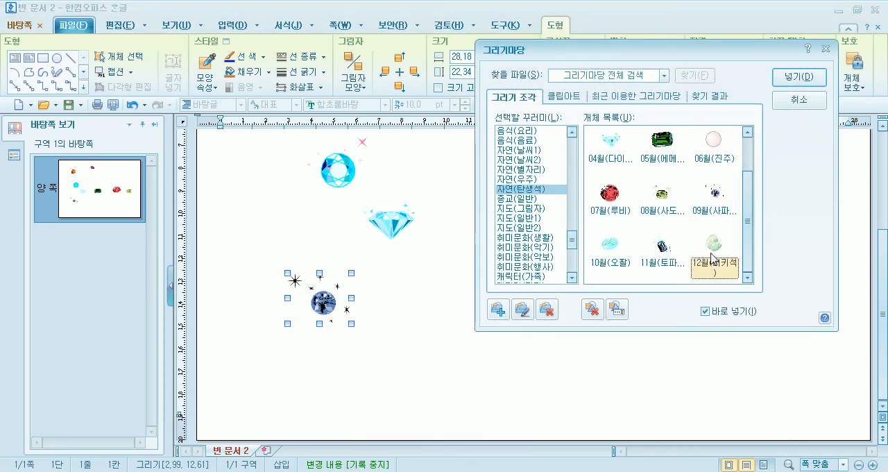
mouse_move(420, 342)
mouse_down()
mouse_move(472, 382)
mouse_move(473, 397)
mouse_up()
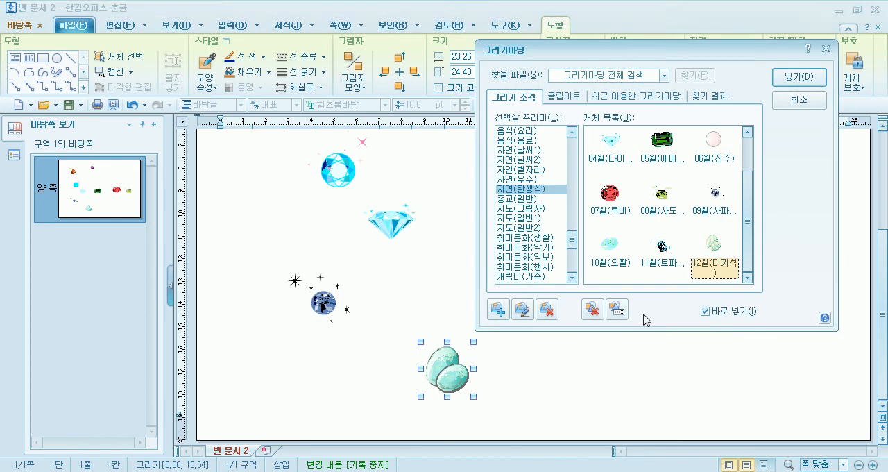
Insert the 11월 topaz, about 36 by 30 mm, and the 10월(오팔) gem, about 33 by 28 mm, then close the drawing gallery.
click(687, 393)
click(665, 256)
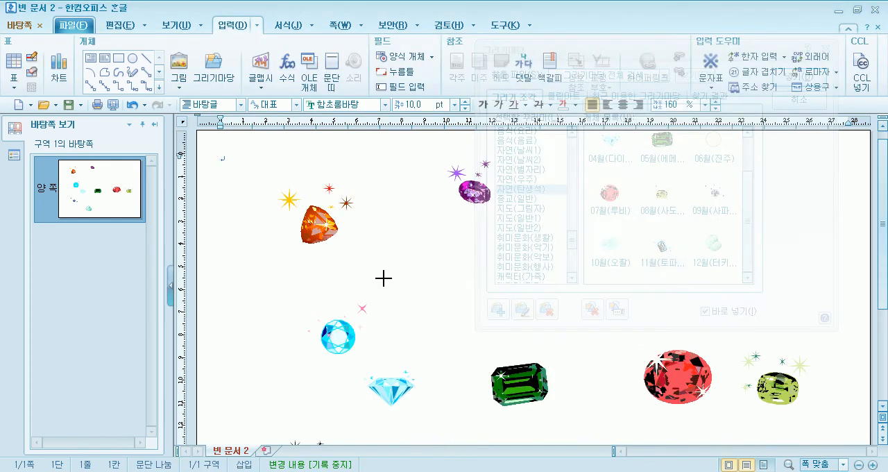
drag(383, 277, 465, 345)
drag(584, 355, 627, 420)
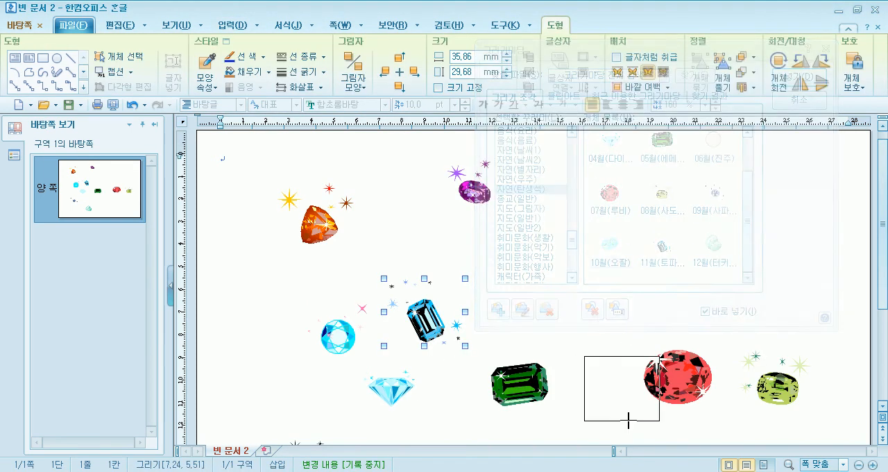
click(799, 102)
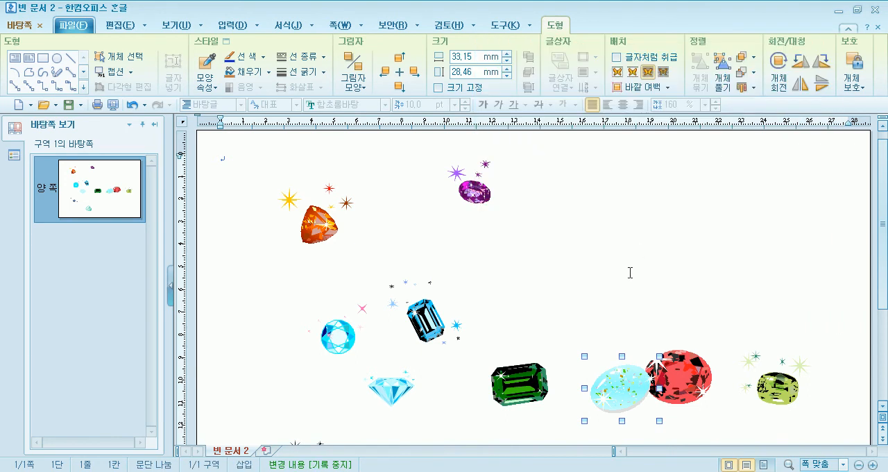
Move the topaz and ruby to the page's upper right area, lower the peridot toward the bottom right, and nudge the turquoise.
drag(428, 321, 640, 224)
drag(676, 358, 767, 239)
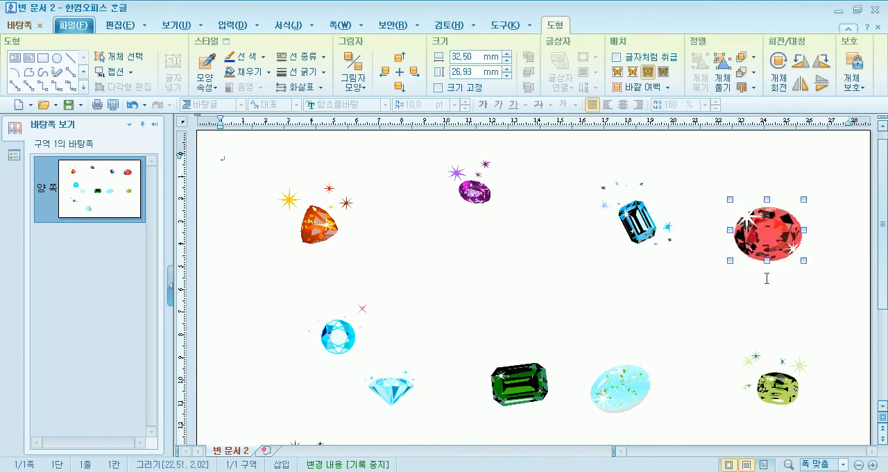
scroll(756, 370, down, 2)
scroll(757, 370, down, 1)
drag(777, 285, 763, 398)
scroll(478, 389, down, 2)
drag(452, 378, 448, 387)
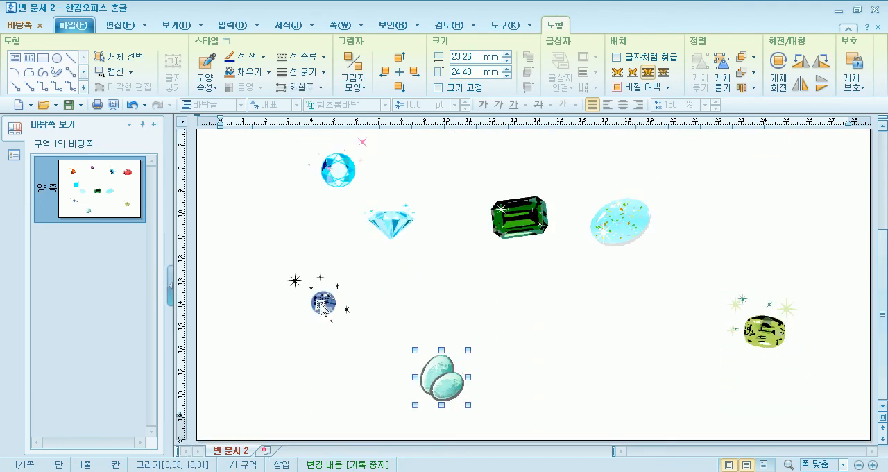
Move the sapphire to the page's lower left corner and line up the diamond and aquamarine above it along the left edge.
click(323, 303)
drag(286, 357, 279, 369)
drag(396, 227, 281, 248)
scroll(277, 263, up, 2)
drag(343, 240, 292, 219)
Move the emerald to the bottom edge right of the turquoise and the opal to the right edge between the ruby and peridot.
scroll(545, 307, down, 2)
drag(525, 232, 618, 388)
click(614, 226)
drag(750, 206, 760, 200)
scroll(649, 290, up, 3)
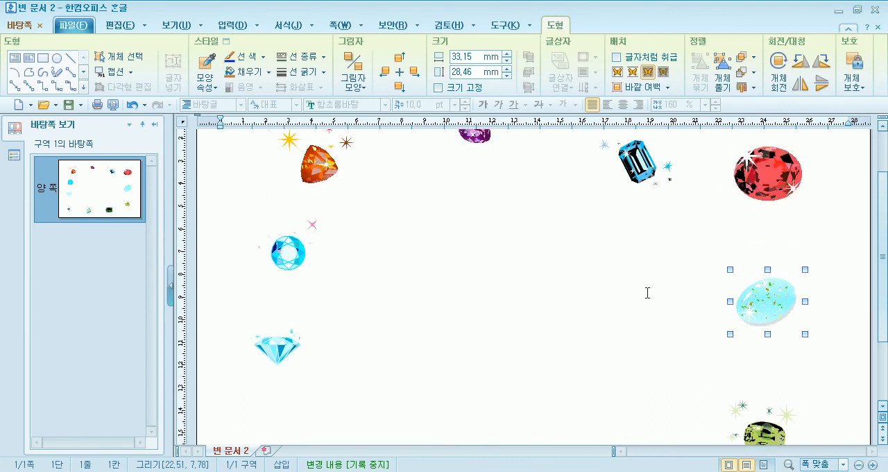
scroll(648, 292, up, 1)
drag(772, 335, 776, 342)
scroll(646, 317, down, 3)
click(762, 359)
scroll(636, 353, up, 3)
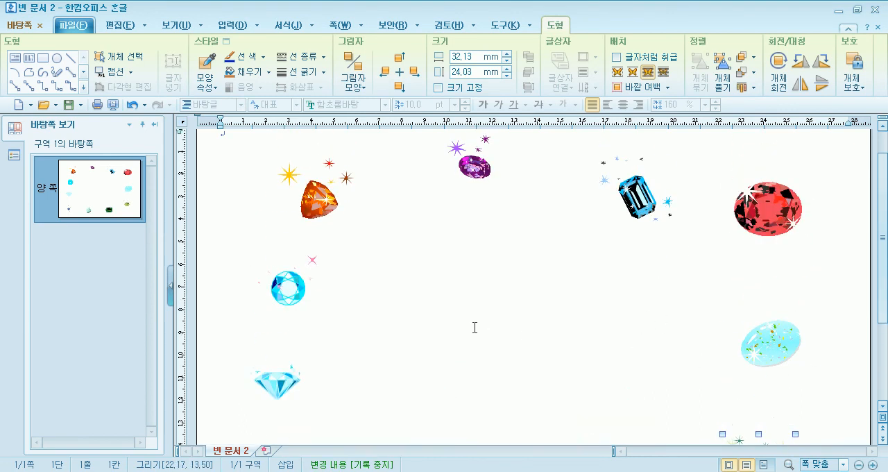
Raise the topaz, shift the ruby, opal and peridot closer to the right edge, and nudge the emerald on the bottom edge.
click(638, 204)
drag(639, 204, 646, 172)
drag(782, 205, 810, 179)
drag(778, 342, 804, 336)
scroll(713, 319, down, 3)
drag(761, 376, 804, 384)
scroll(803, 384, down, 1)
drag(618, 388, 627, 400)
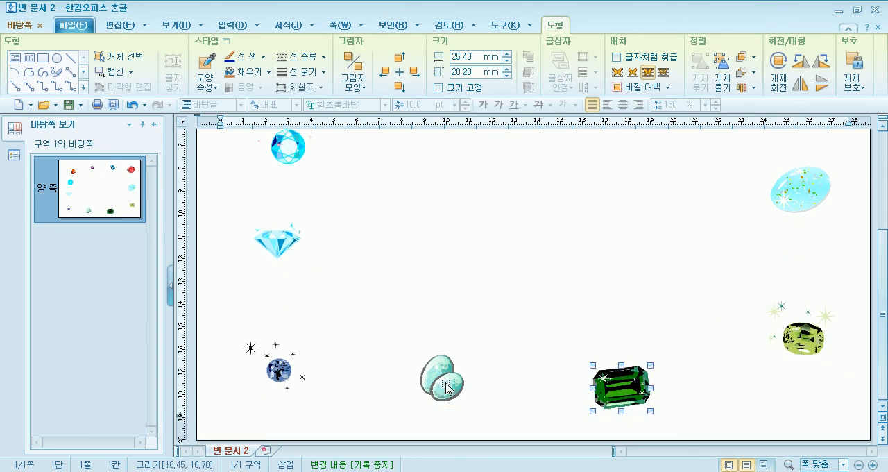
Nudge the turquoise toward the bottom edge and move the garnet, aquamarine and diamond closer to the left edge.
click(452, 389)
scroll(301, 317, up, 3)
drag(318, 165, 264, 162)
drag(287, 253, 250, 253)
click(277, 347)
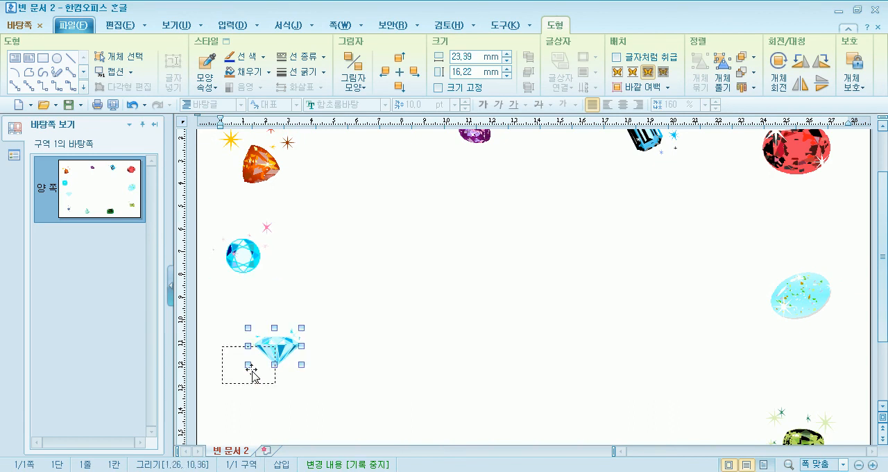
Spread out the top row by moving the amethyst and the topaz farther left.
scroll(410, 303, up, 3)
drag(390, 196, 389, 195)
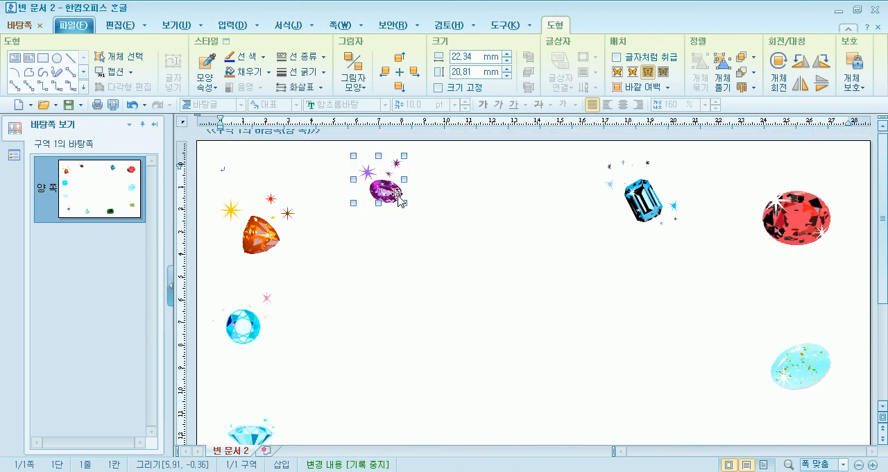
click(607, 198)
drag(607, 198, 568, 191)
Shift the emerald slightly right along the bottom edge and the sapphire closer to the lower left corner.
scroll(409, 327, down, 5)
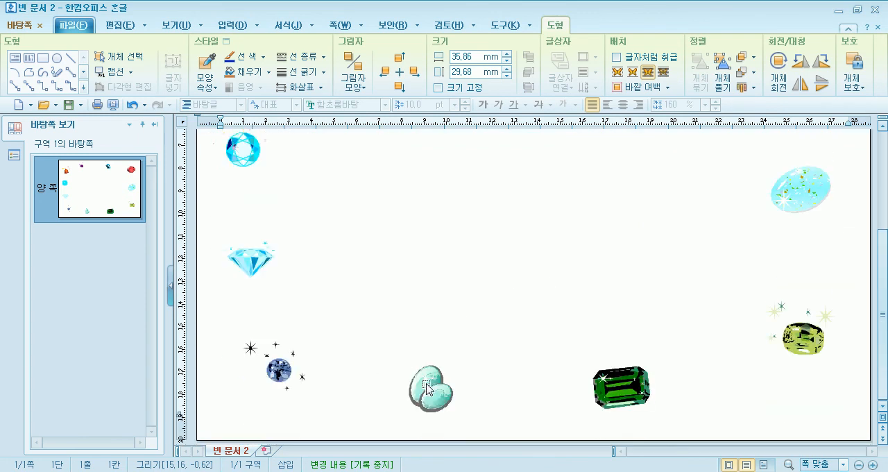
drag(616, 392, 638, 396)
click(278, 371)
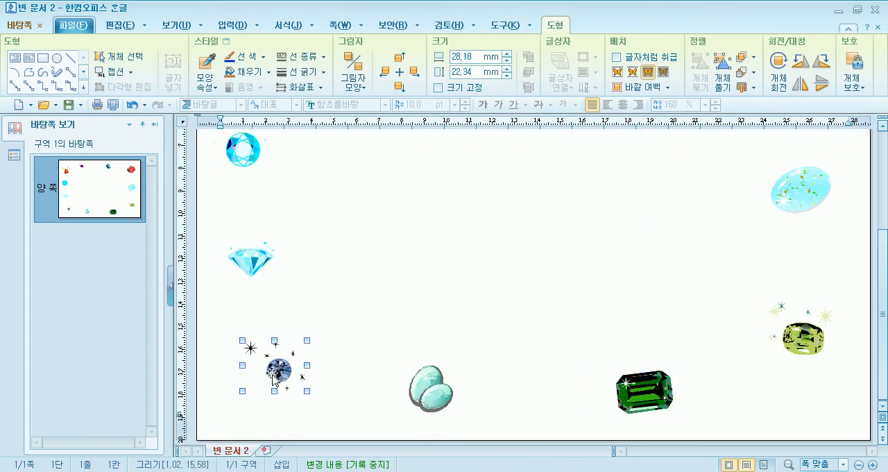
drag(276, 375, 265, 379)
scroll(360, 342, up, 5)
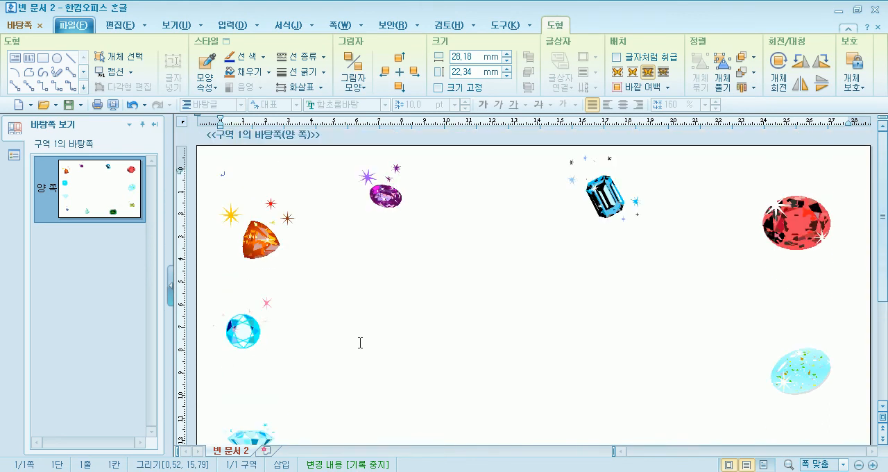
Close the master page (바탕쪽) editing and check the gem border on the document page.
scroll(322, 274, down, 3)
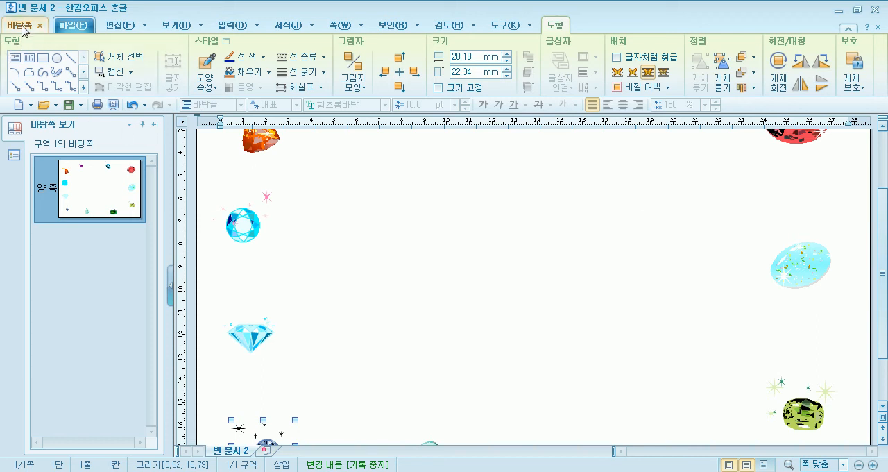
click(23, 28)
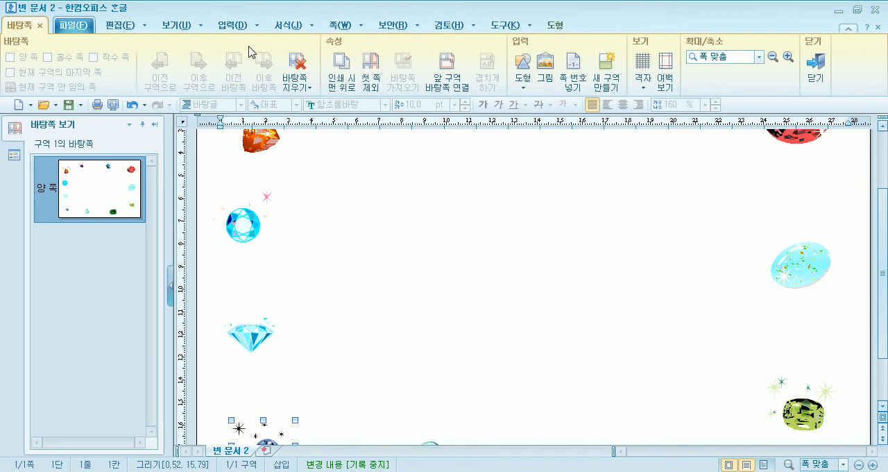
click(825, 73)
scroll(284, 267, down, 8)
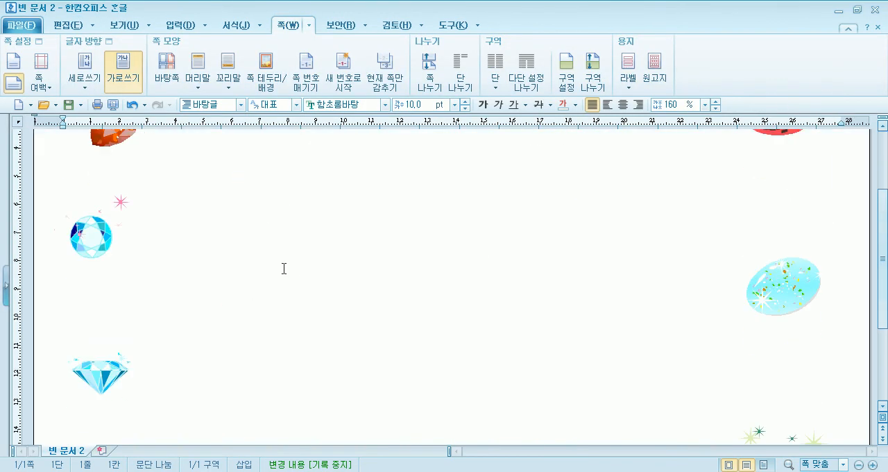
scroll(274, 273, up, 7)
scroll(274, 274, up, 1)
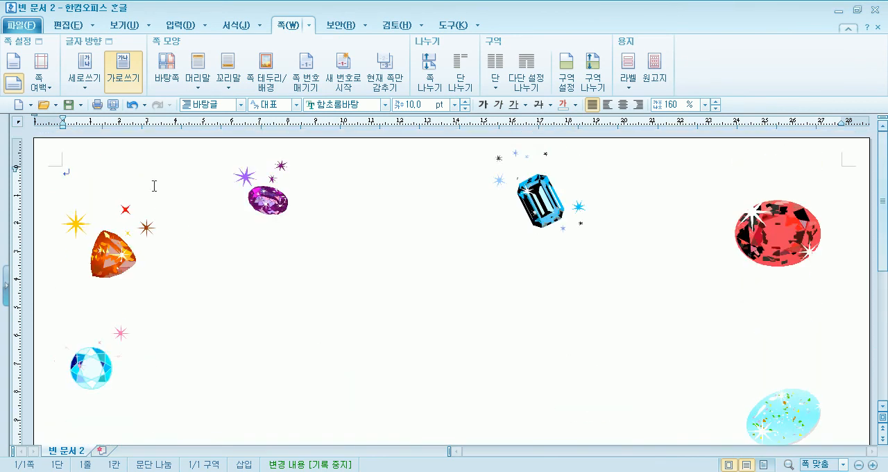
Reopen the master page (바탕쪽) to review it, and return to the document body.
click(167, 69)
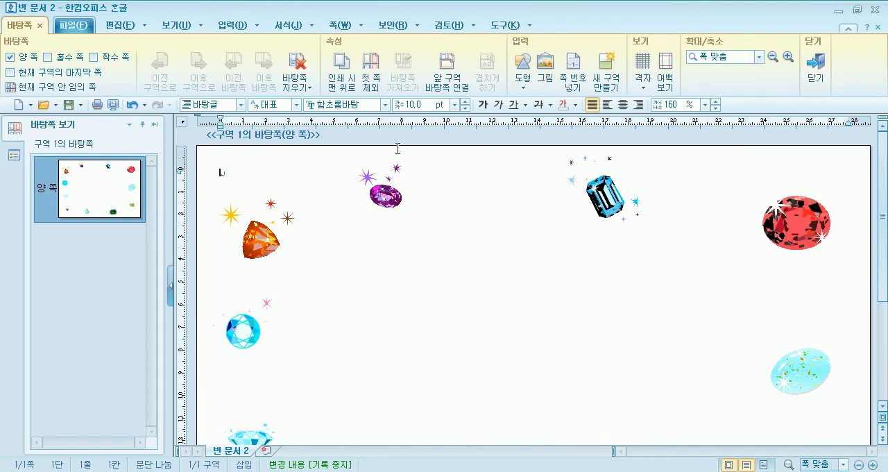
click(817, 75)
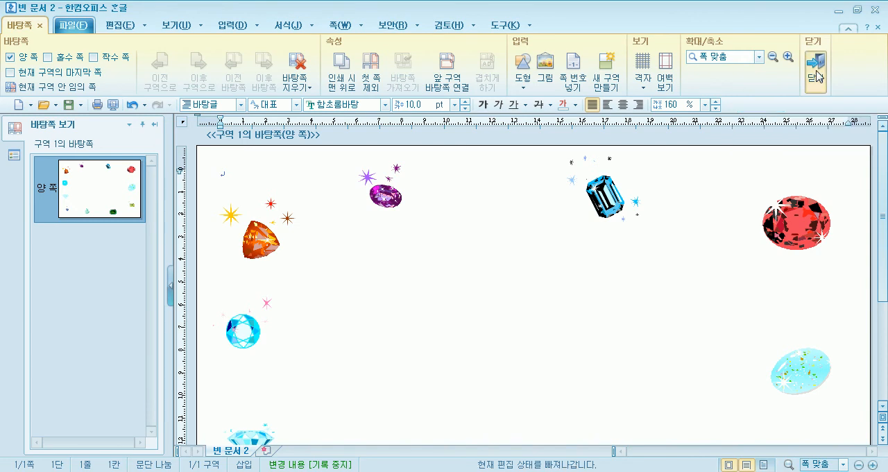
scroll(285, 283, down, 3)
scroll(283, 283, up, 3)
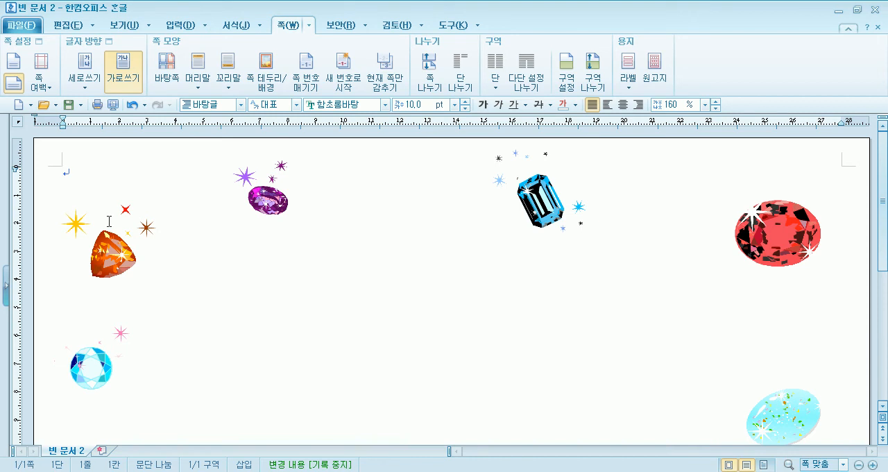
Enter the title "아름다운 보석 이야기" with two blank lines above it and an empty line below.
text(아름다운 꽃)
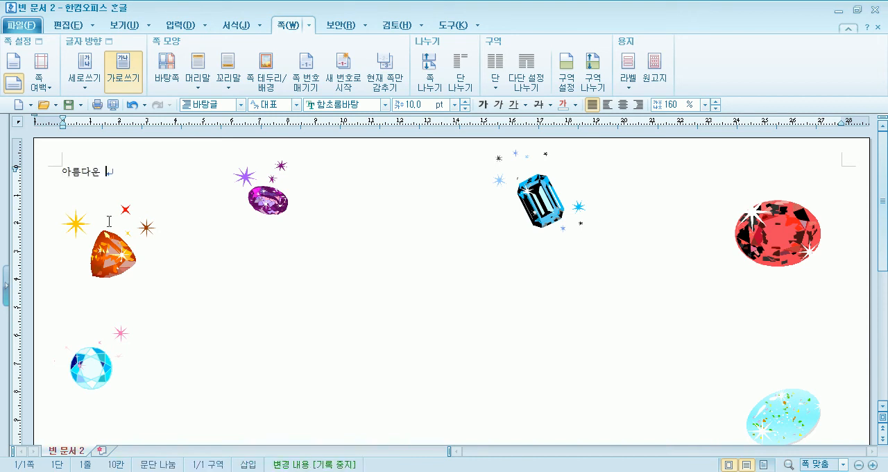
key(BackSpace)
text(보석 이야기)
key(Return)
key(Up)
key(Return)
key(Return)
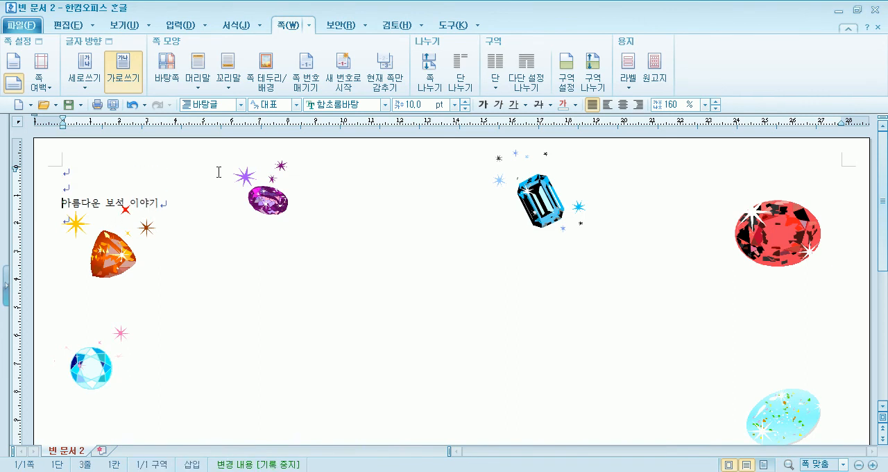
Center the title "아름다운 보석 이야기" and set its font size to 32 pt.
key(shift+End)
click(623, 104)
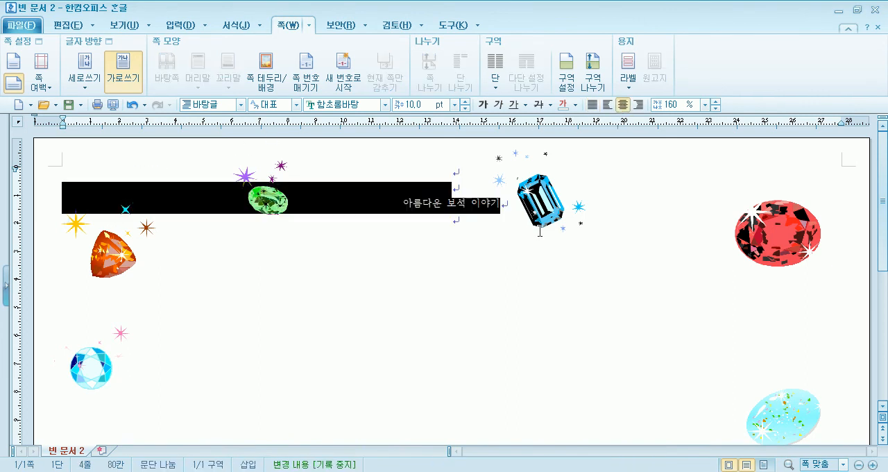
click(454, 104)
click(409, 244)
Below the title, enter the text "다이아몬드도 예쁘고, 사파리어도 갖고 싶고, 루비도 멋지고, 오팔도 좋다.".
click(441, 349)
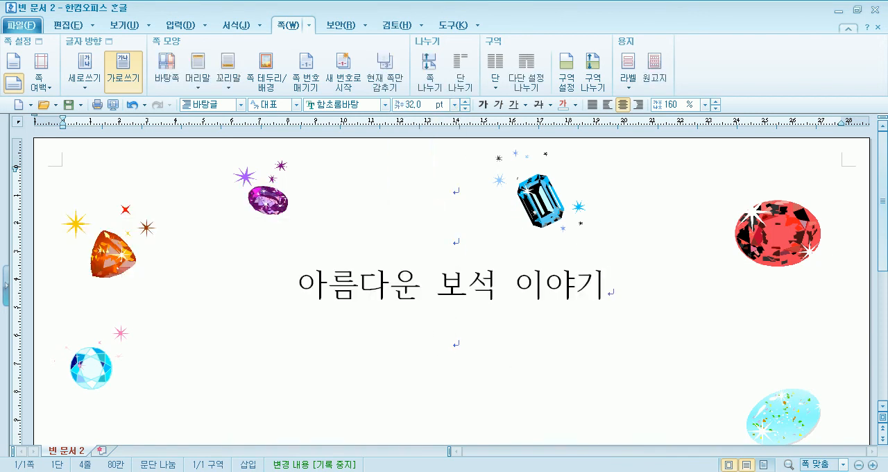
text(다이아)
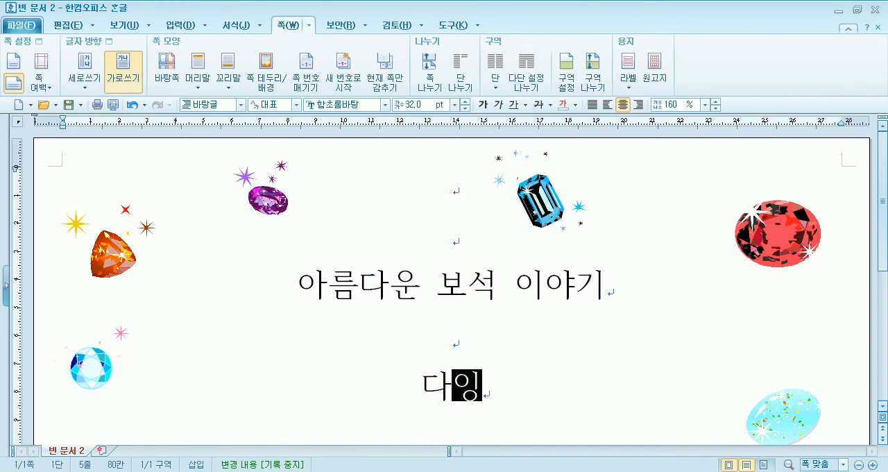
text(몬드)
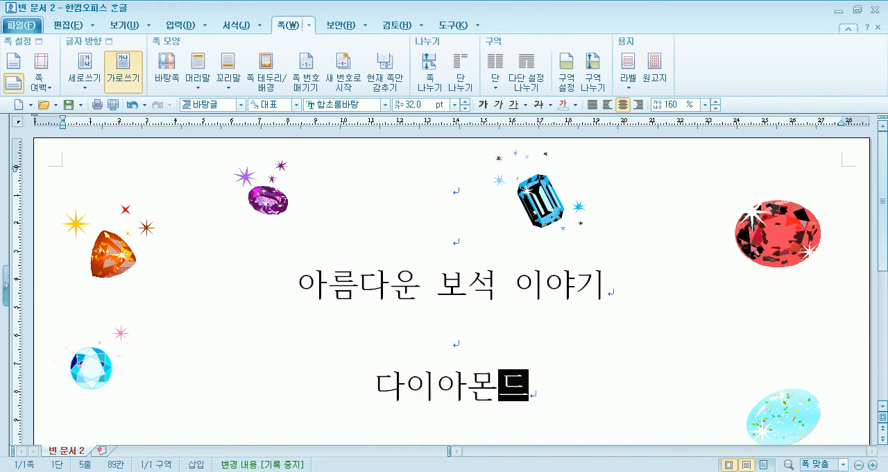
text(도 예쁘고,)
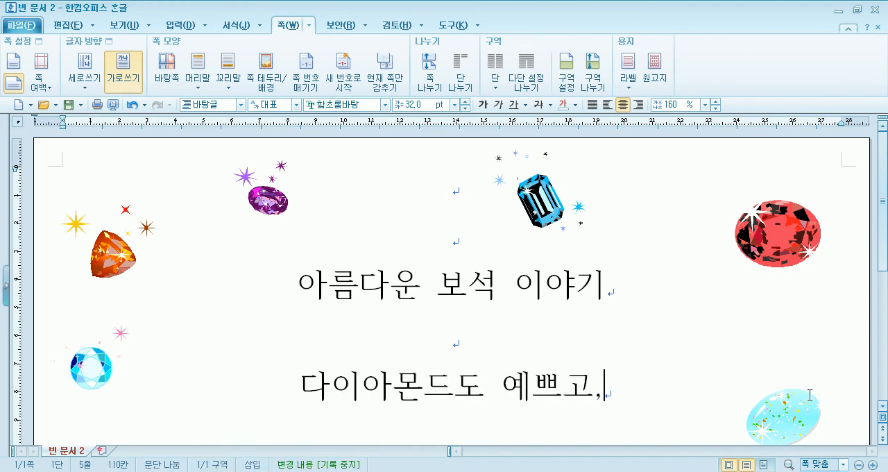
text( 삶파리어도 )
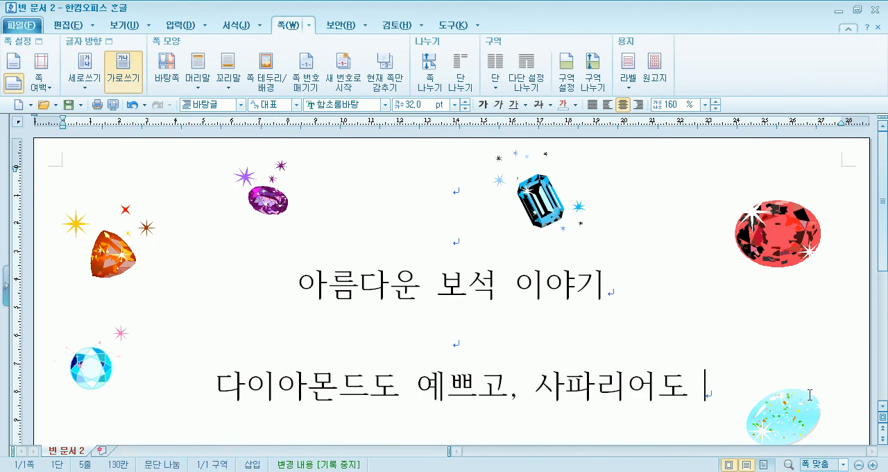
text(갖고 싶)
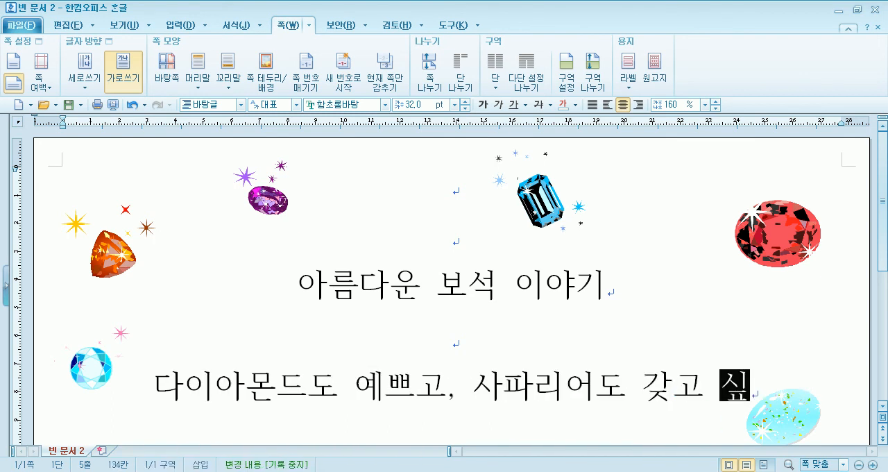
text(고,)
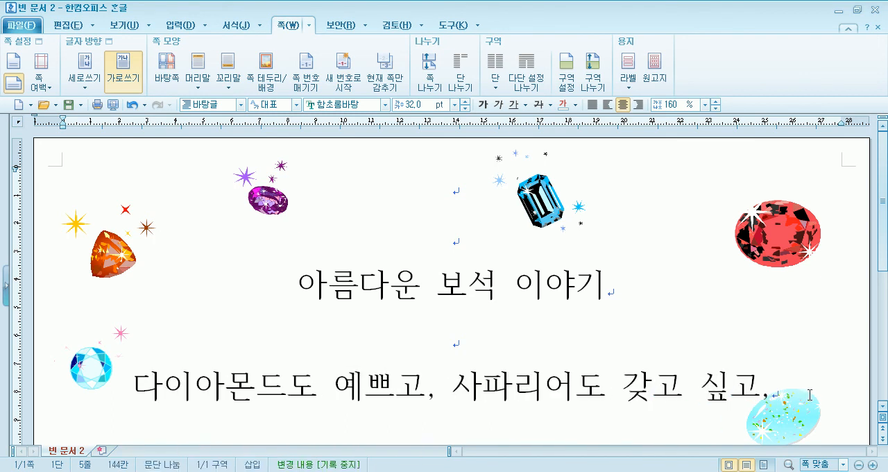
text( 루비)
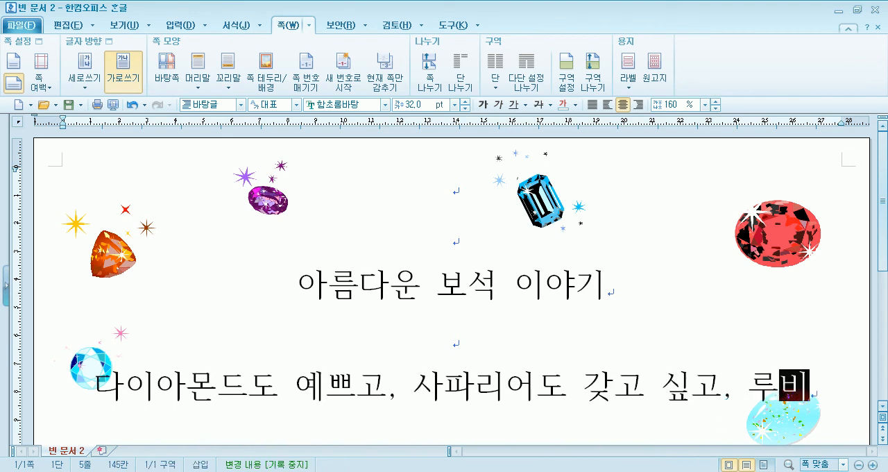
text(도 멋지고)
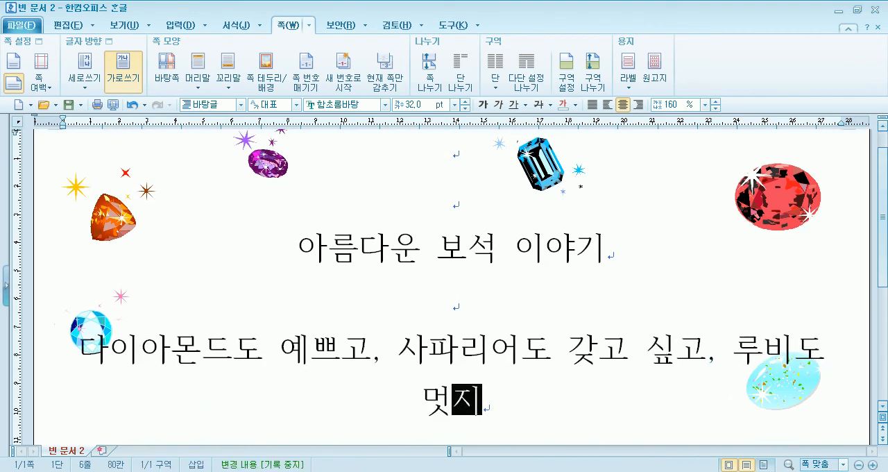
text(, 오팔)
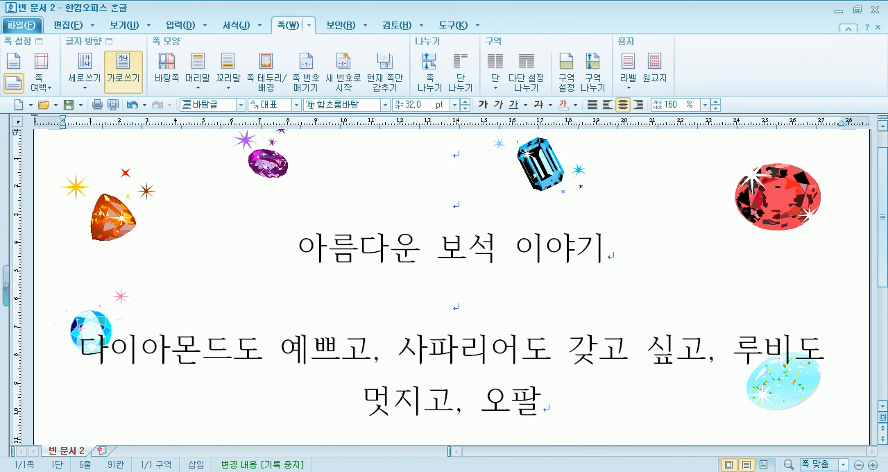
text(도 ㅈ좋다.)
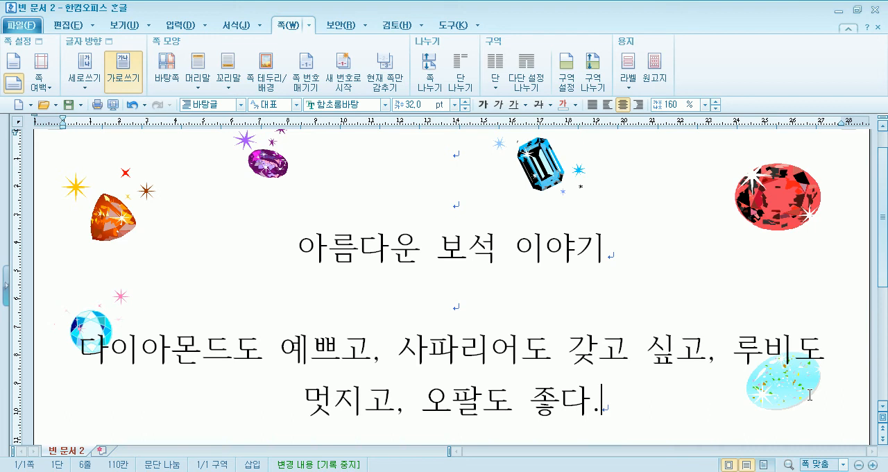
Break the sentence onto a new line before "루비도".
click(731, 351)
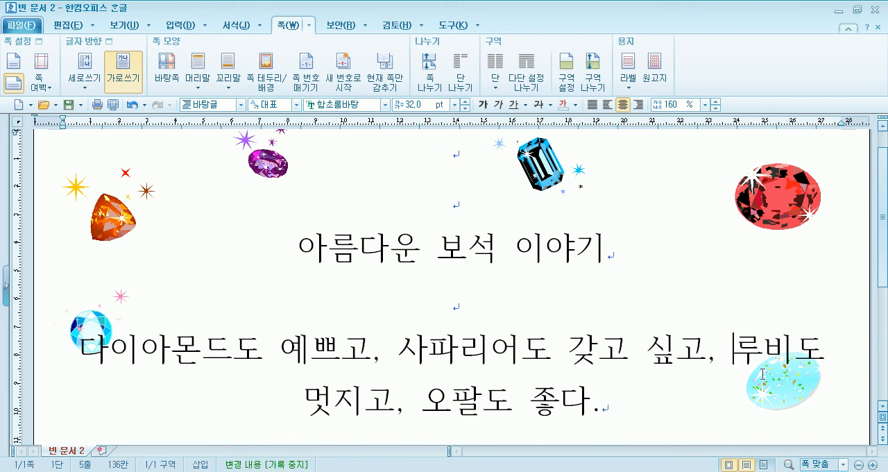
key(Return)
key(Delete)
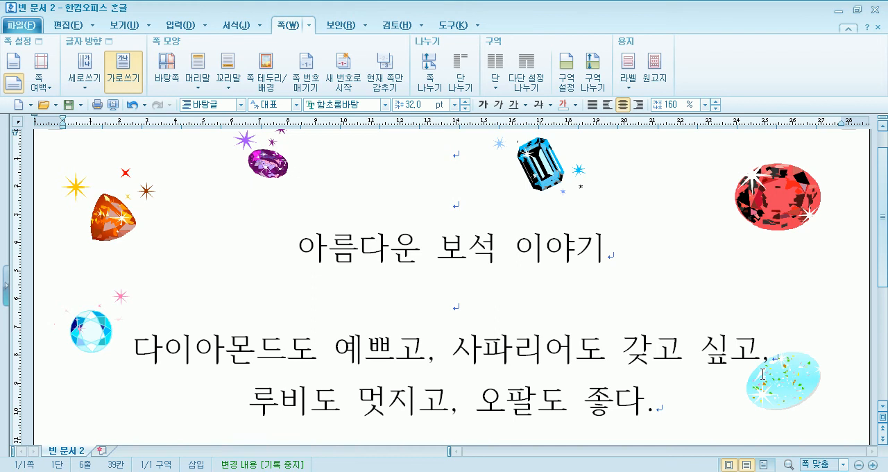
Add two new pages after the sentence ending in "오팔도 좋다." and check the gem border on them.
scroll(620, 365, down, 6)
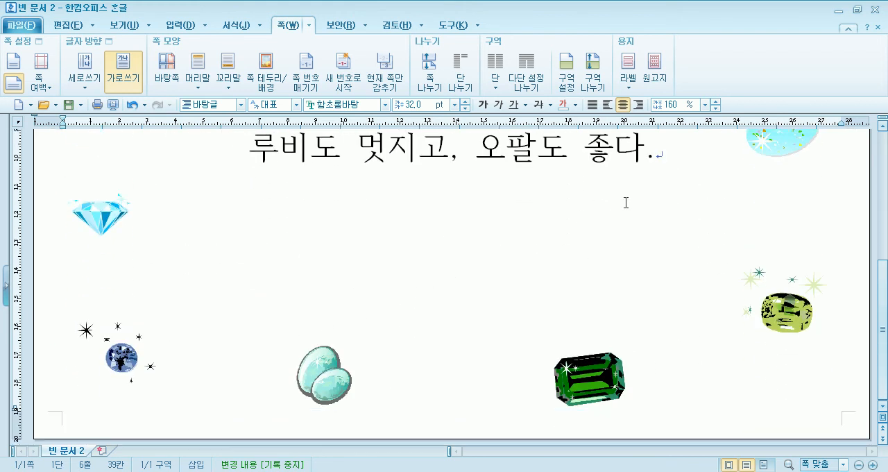
click(680, 181)
scroll(685, 186, up, 1)
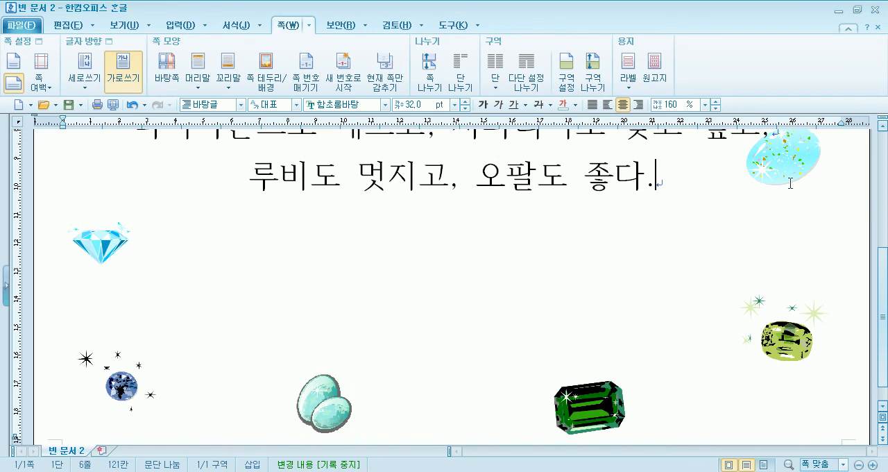
key(Return)
key(ctrl+Return)
scroll(617, 151, down, 5)
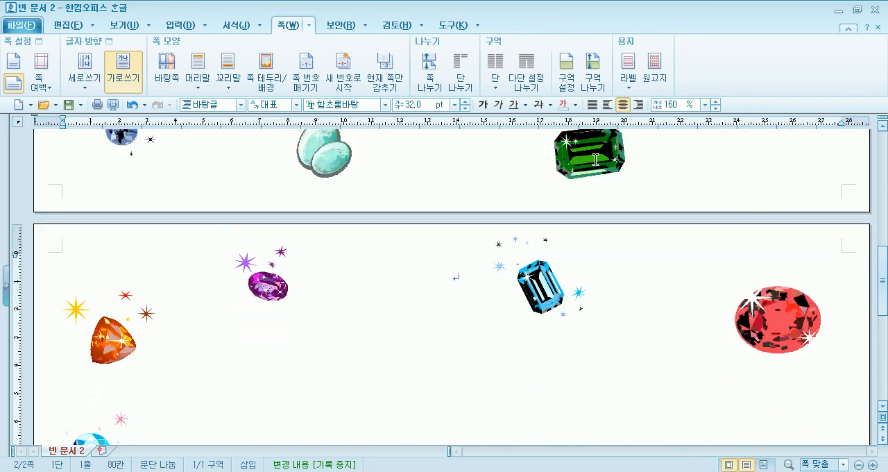
scroll(428, 294, down, 3)
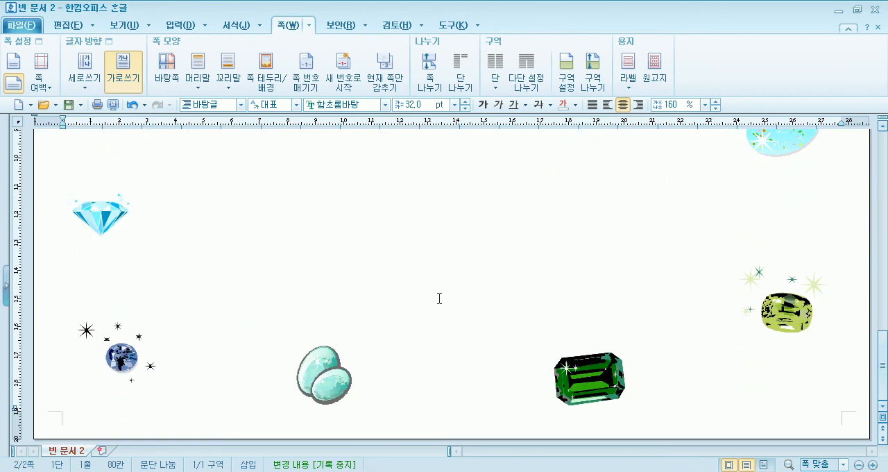
key(Return)
key(ctrl+Return)
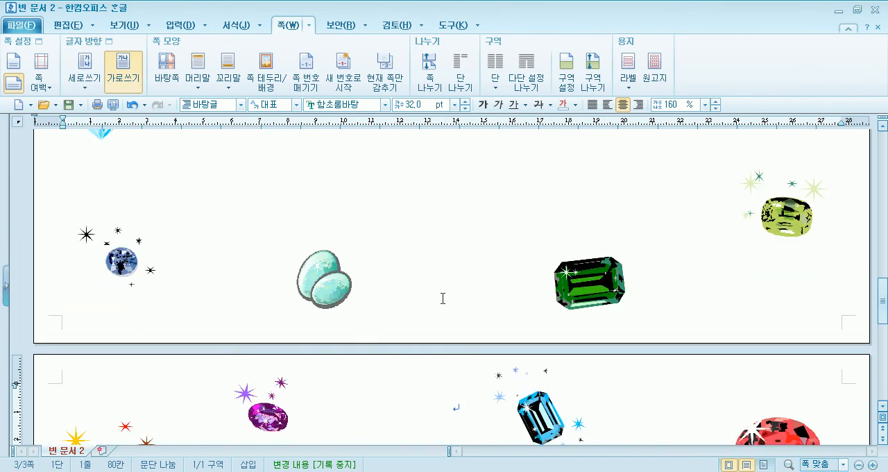
Look through all pages in the print preview to check the gem border and margins, and close the preview.
click(113, 104)
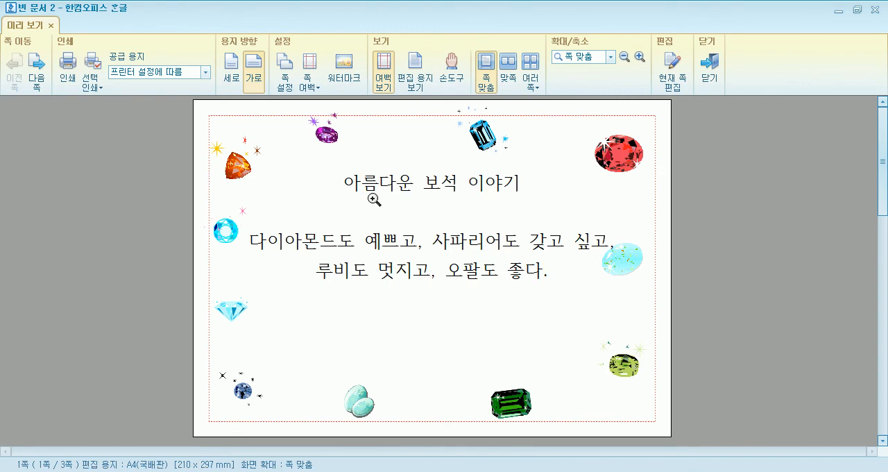
scroll(374, 200, down, 2)
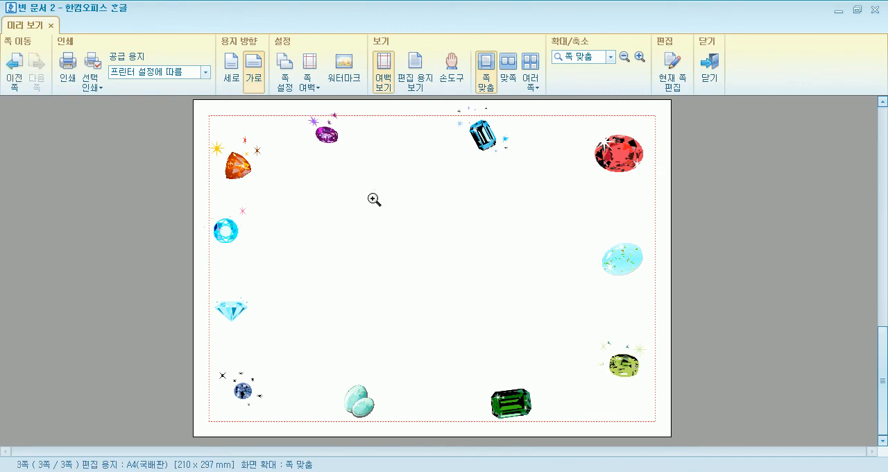
scroll(374, 200, up, 2)
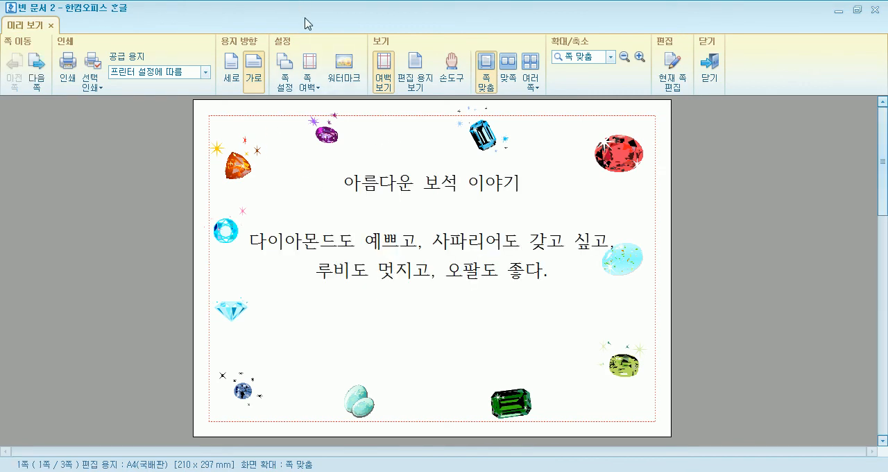
click(384, 70)
click(385, 70)
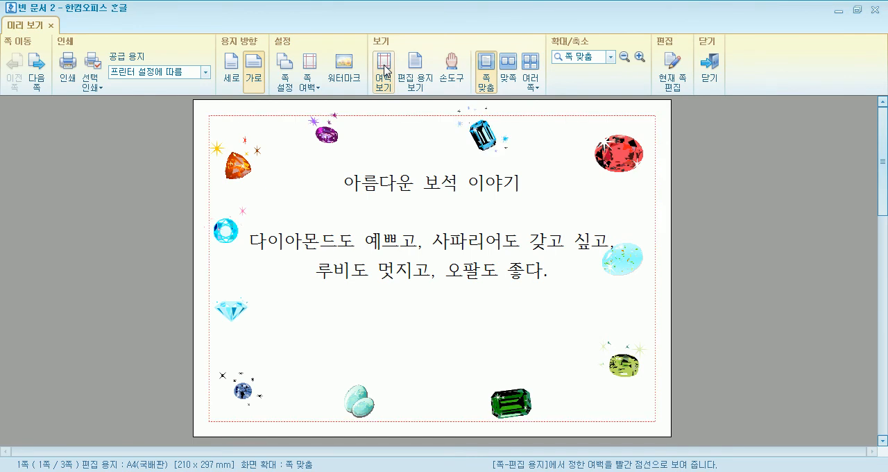
scroll(466, 251, down, 2)
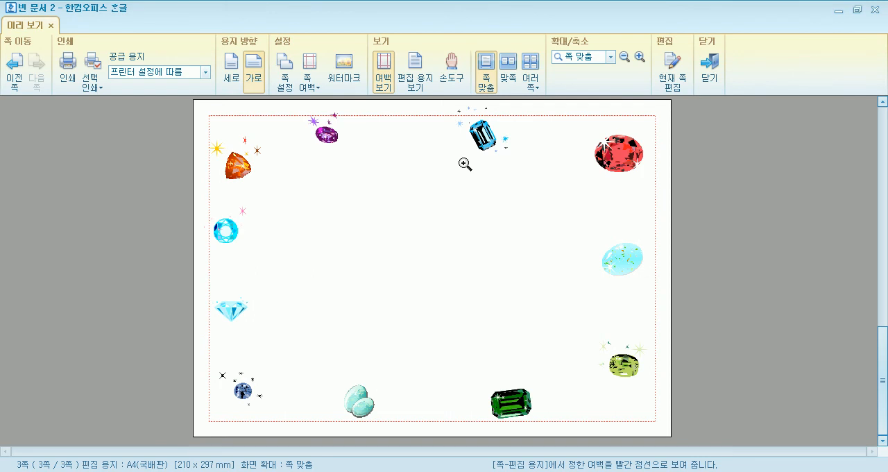
key(Escape)
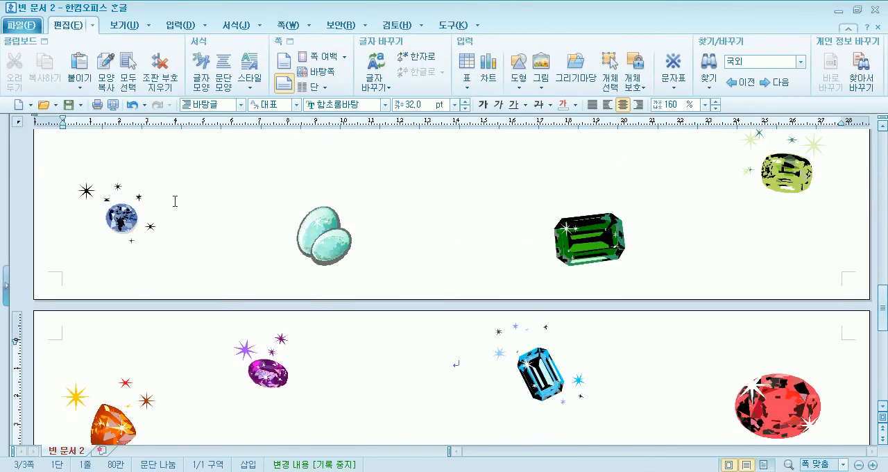
Reopen the master page (바탕쪽) from the first page, inspect the individual gem drawings, and close it.
scroll(175, 194, up, 10)
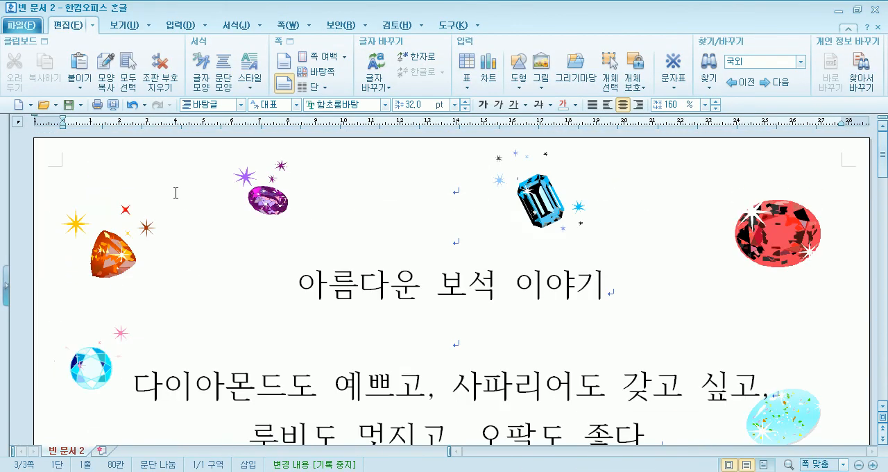
click(265, 195)
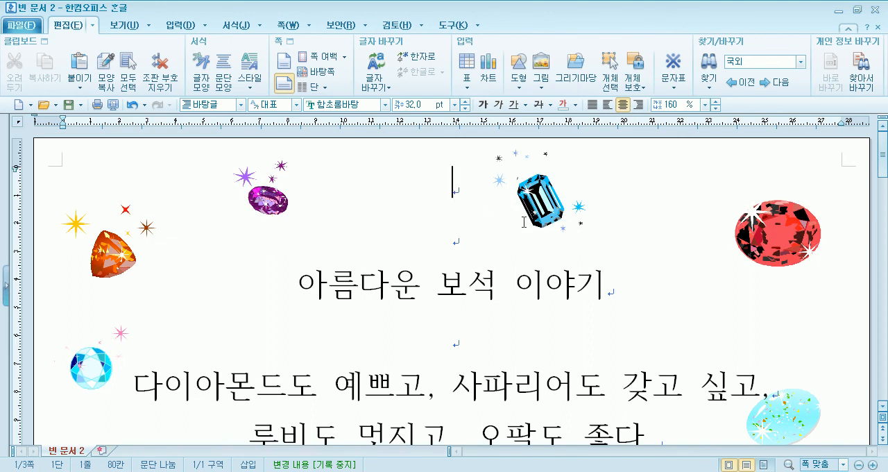
click(319, 71)
click(261, 229)
click(386, 201)
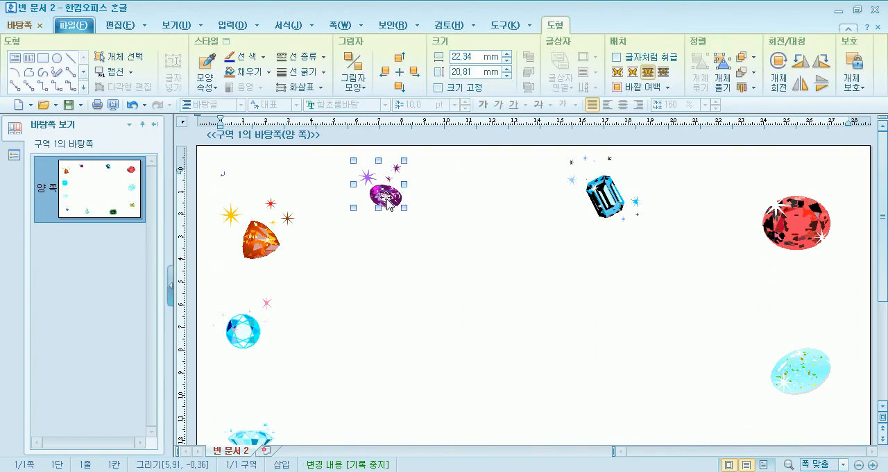
click(601, 203)
click(811, 219)
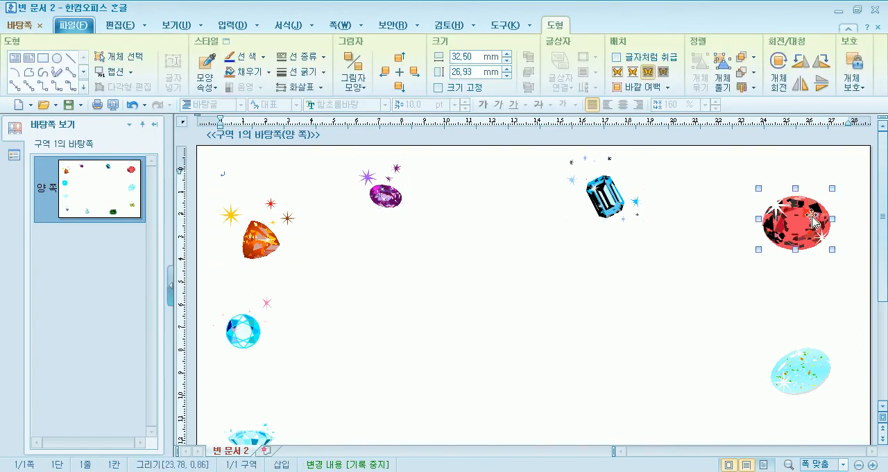
click(40, 26)
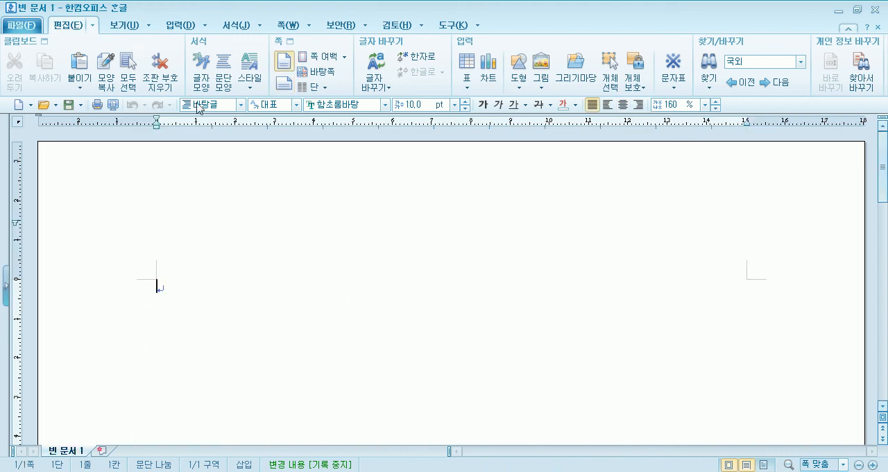
View the master page (바탕쪽) creation options in the blank document and cancel them.
click(321, 72)
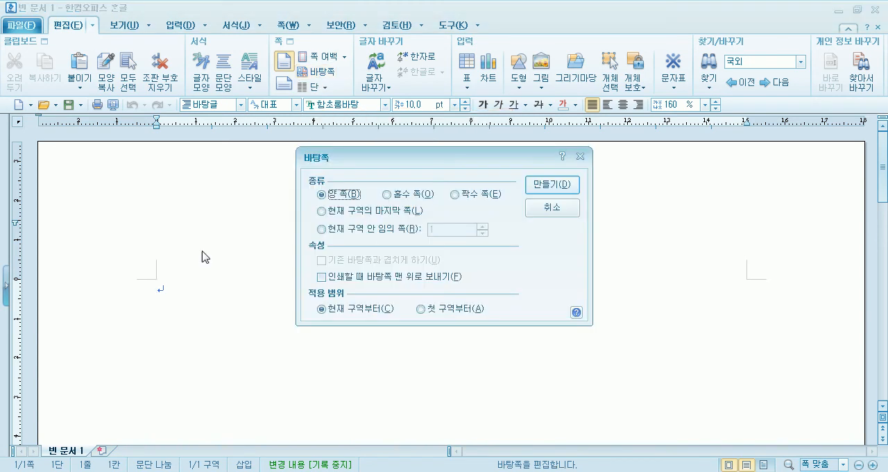
click(553, 210)
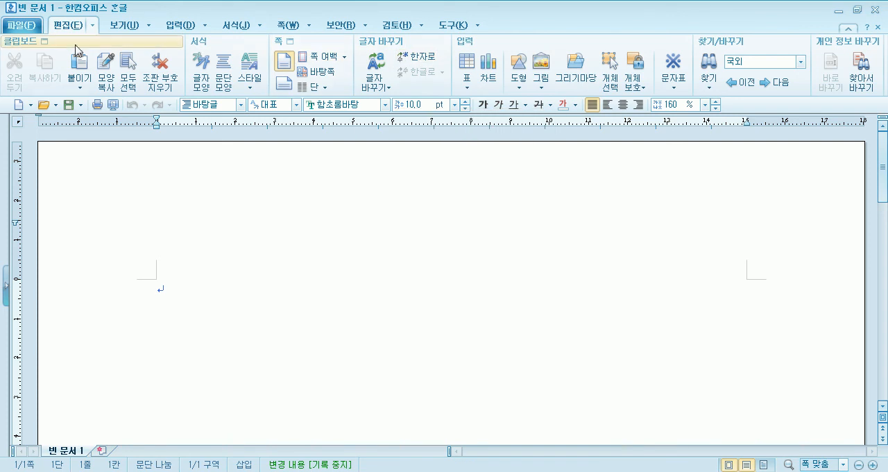
In the blank document's page setup (편집 용지), set the top, bottom, left and right margins to 10 mm.
click(283, 45)
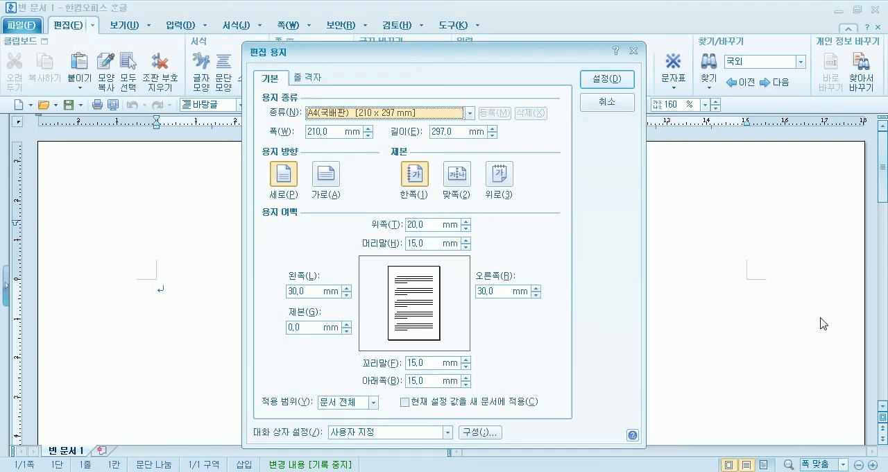
key(Tab)
key(Tab)
key(Tab)
key(Tab)
key(Tab)
key(Tab)
text(1)
key(shift+Tab)
text(10)
key(Tab)
text(10)
Set the header and footer margins to 0 mm, apply the page setup, and preview the page.
key(Tab)
text(10)
key(Tab)
text(10)
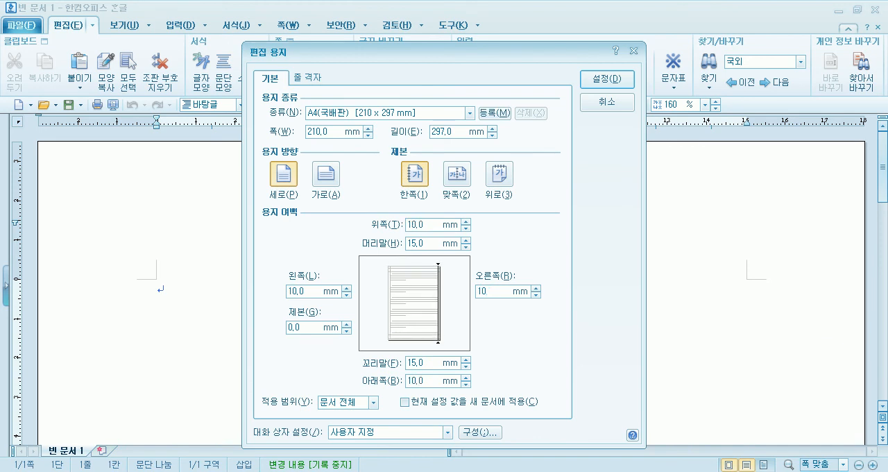
key(Tab)
text(0)
key(Tab)
text(0)
key(Return)
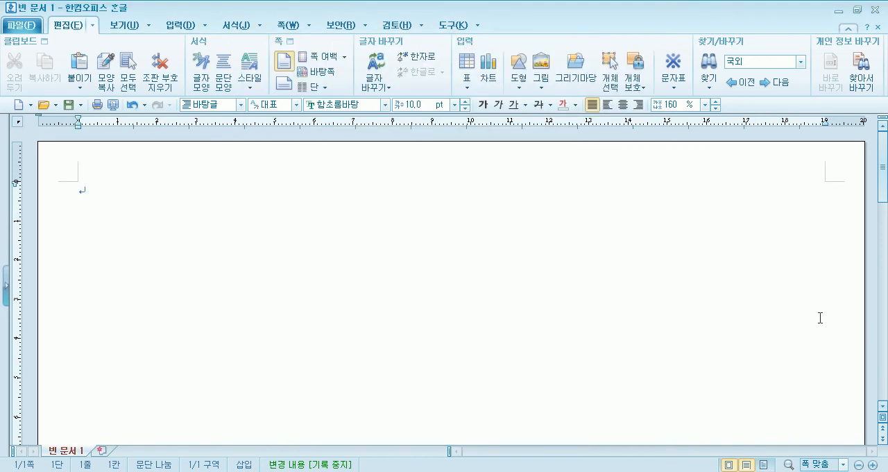
click(112, 104)
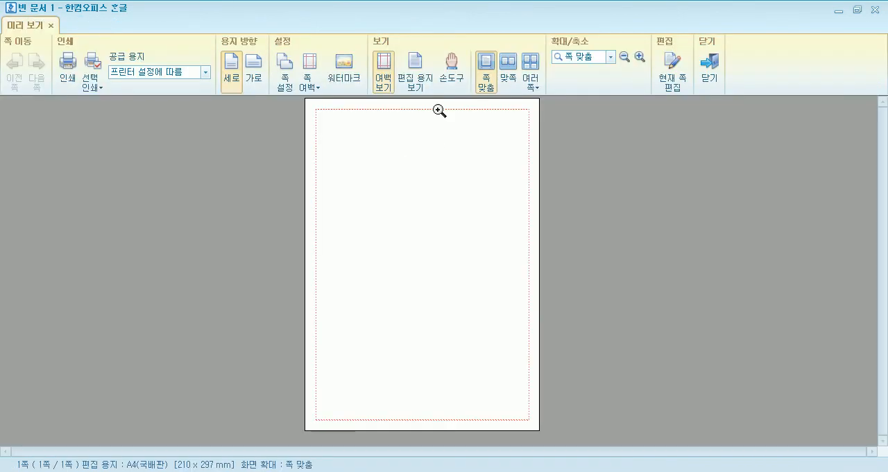
Toggle the margin display off and back on, set the paper orientation to landscape (가로), and leave the print preview.
click(386, 75)
click(386, 75)
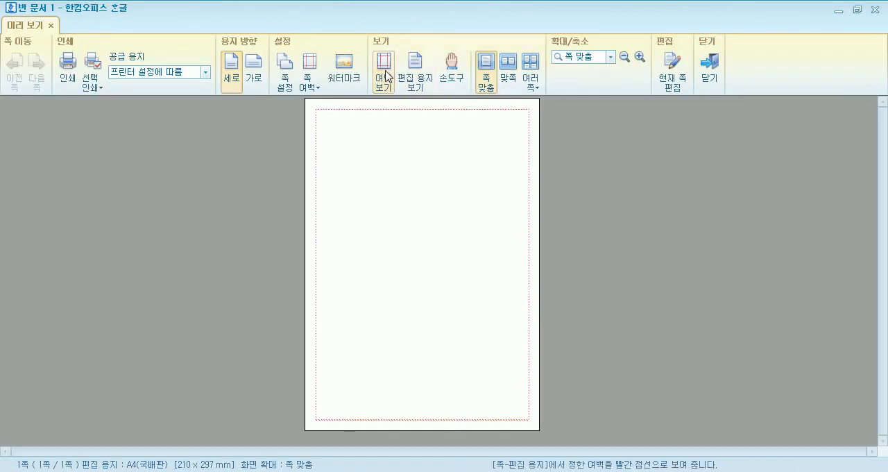
click(251, 73)
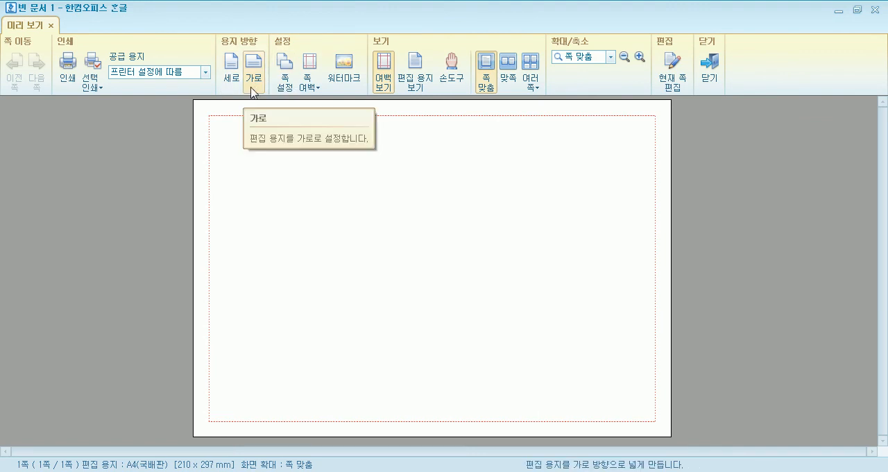
key(Escape)
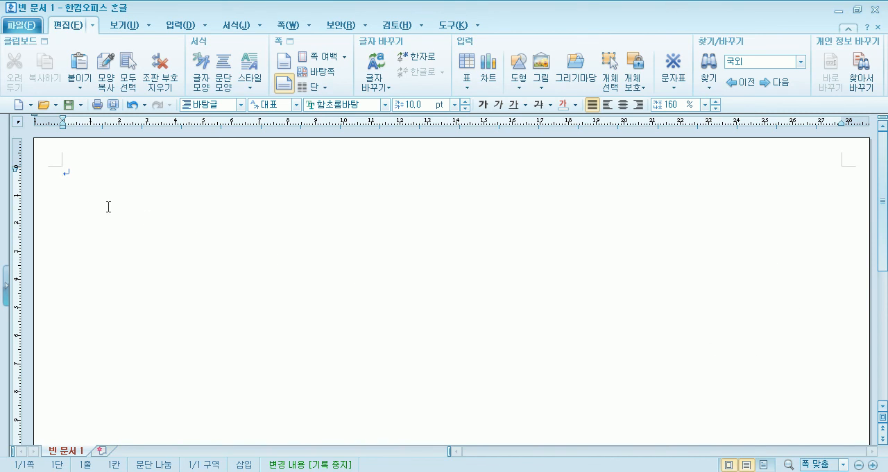
Create a master page (바탕쪽) of type 양 쪽, applied from the current section.
click(290, 42)
click(600, 101)
click(333, 77)
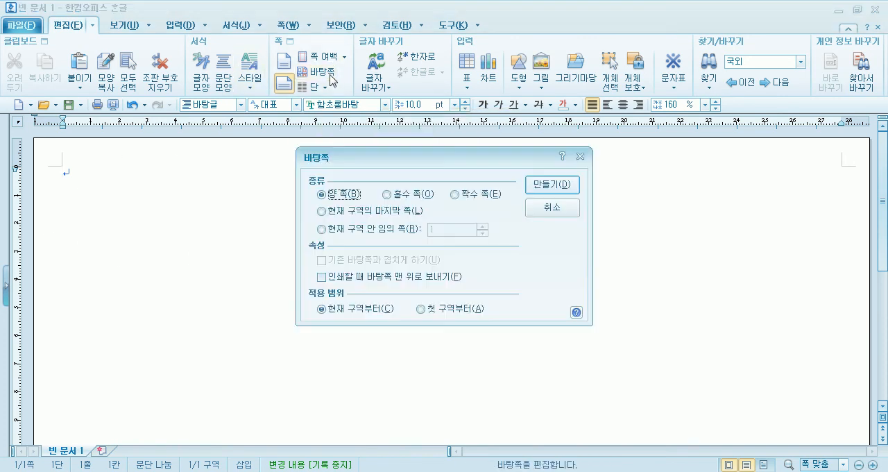
click(569, 185)
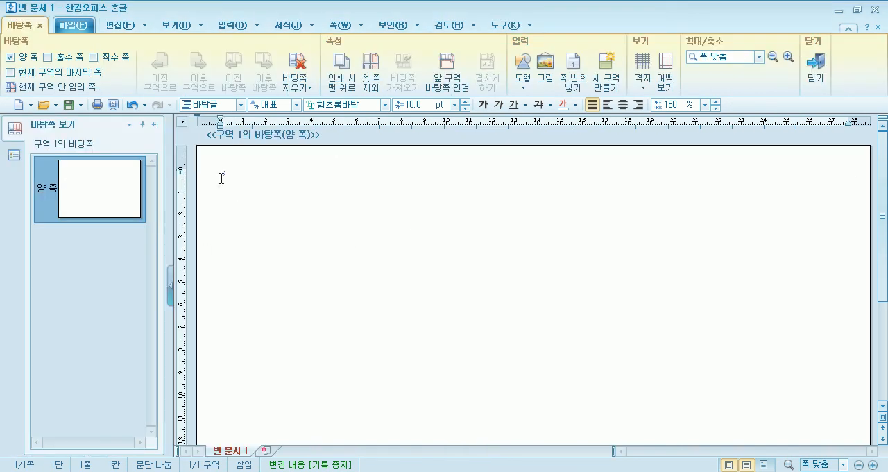
Find the 아이콘(수중생물) set in the drawing gallery (그리기마당) and move the gallery window off the drawing area.
click(224, 31)
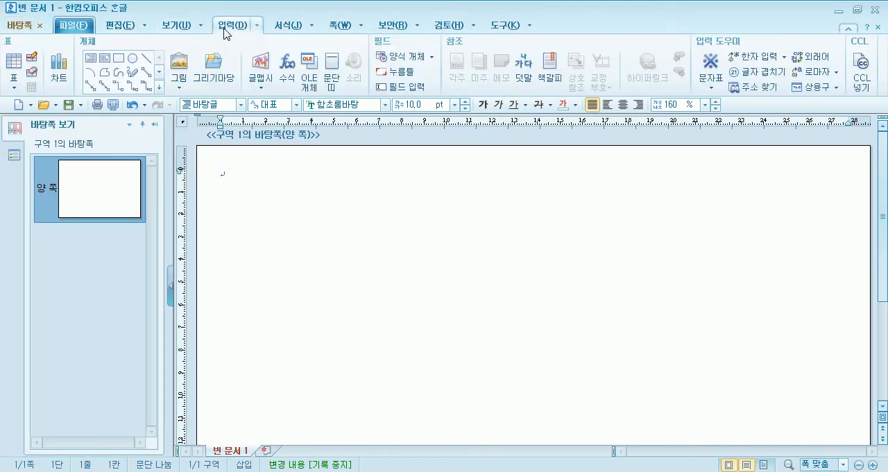
click(216, 66)
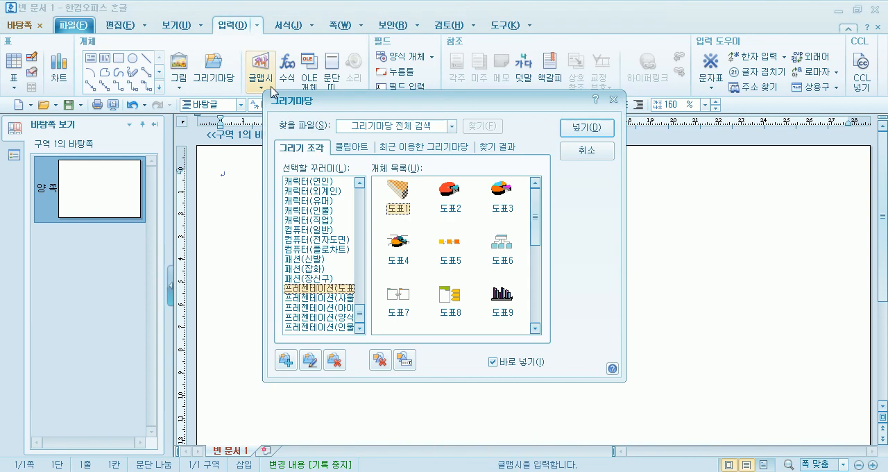
click(307, 270)
click(308, 287)
click(316, 298)
click(322, 309)
click(305, 229)
scroll(305, 249, up, 6)
scroll(306, 249, up, 2)
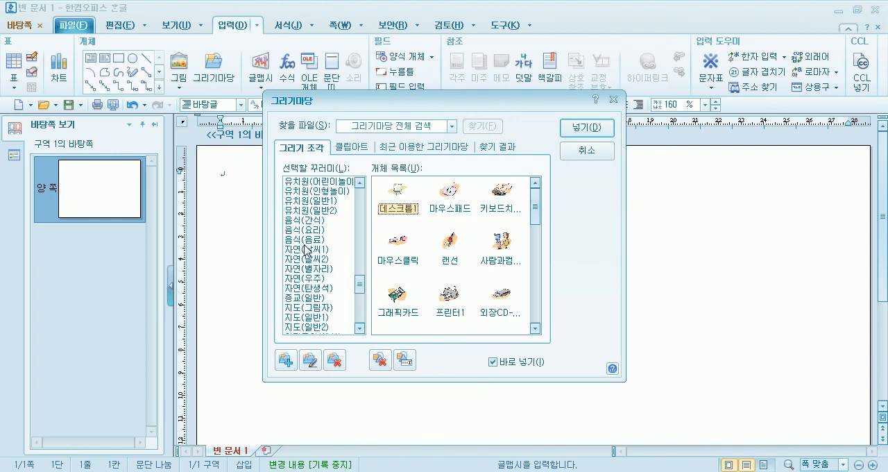
scroll(306, 248, up, 3)
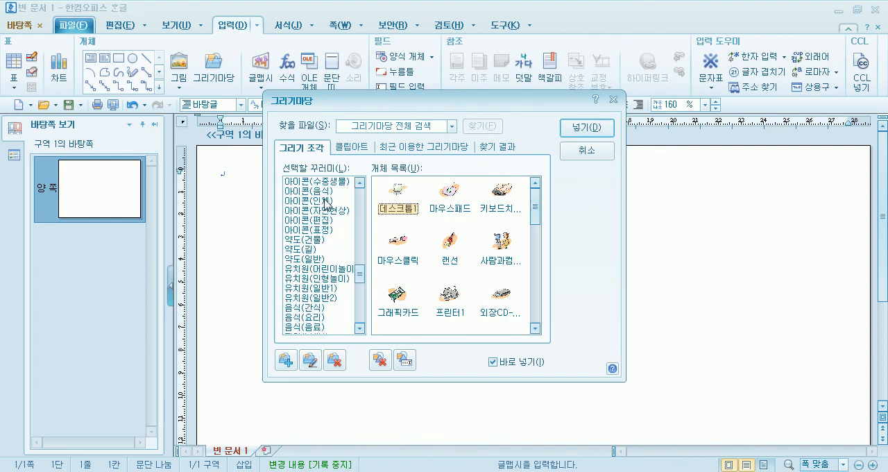
scroll(321, 232, up, 1)
click(323, 210)
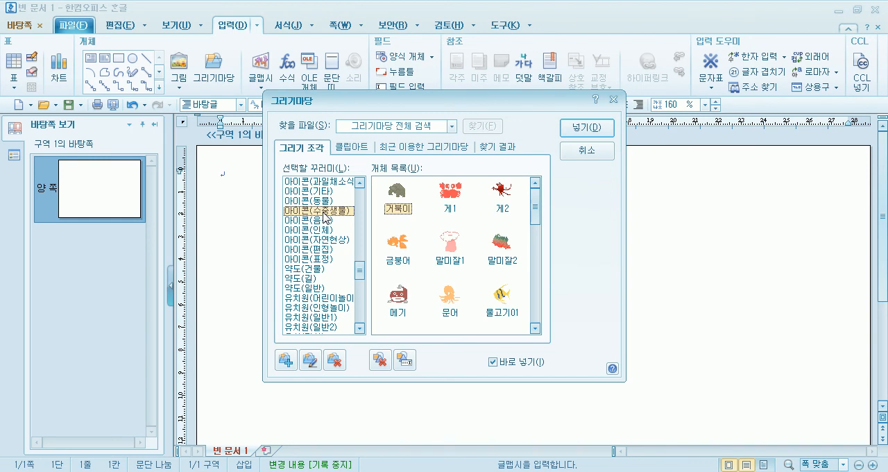
drag(430, 110, 672, 23)
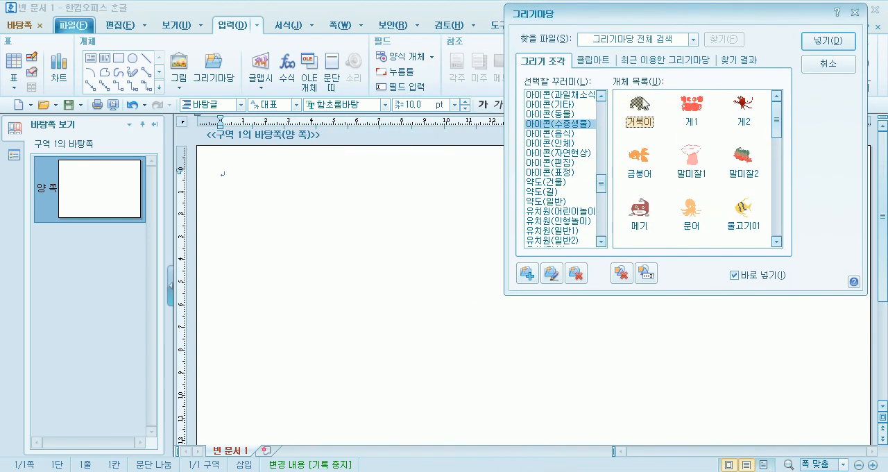
Place the 거북이, 게1, 게2, 금붕어 and 말미잘1 drawings at separate spots on the master page.
double_click(639, 109)
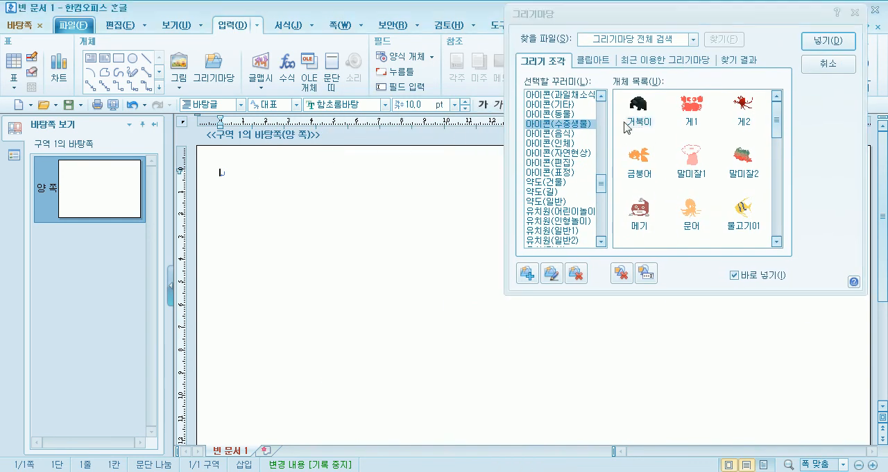
click(278, 210)
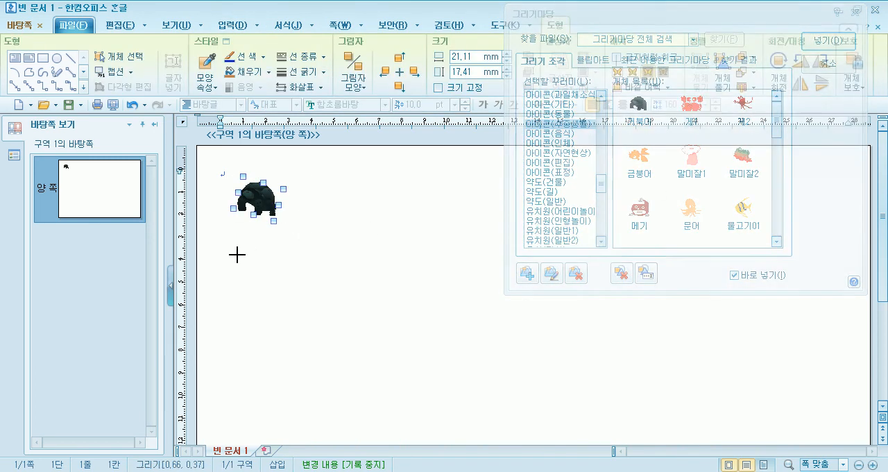
drag(377, 178, 456, 236)
double_click(743, 109)
drag(299, 307, 386, 373)
drag(461, 334, 525, 381)
double_click(691, 159)
drag(682, 325, 718, 363)
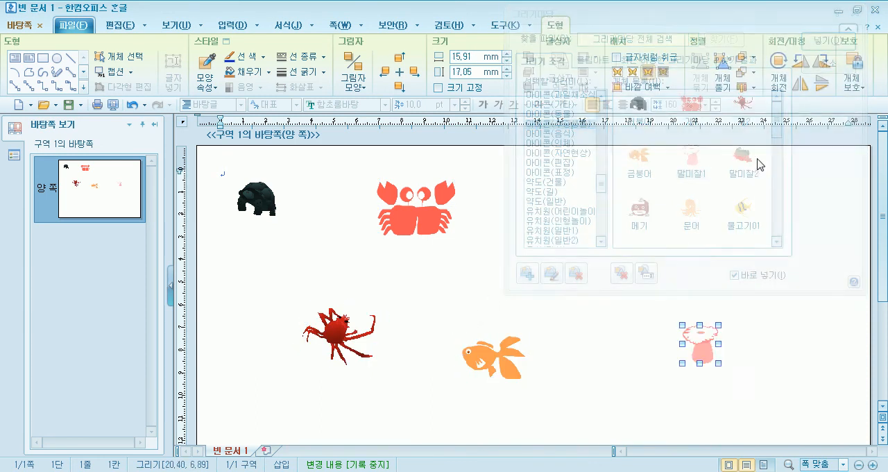
Add the 말미잘2, 메기, 문어 and 물고기01 drawings to the master page.
drag(387, 309, 447, 361)
double_click(639, 208)
drag(280, 253, 337, 307)
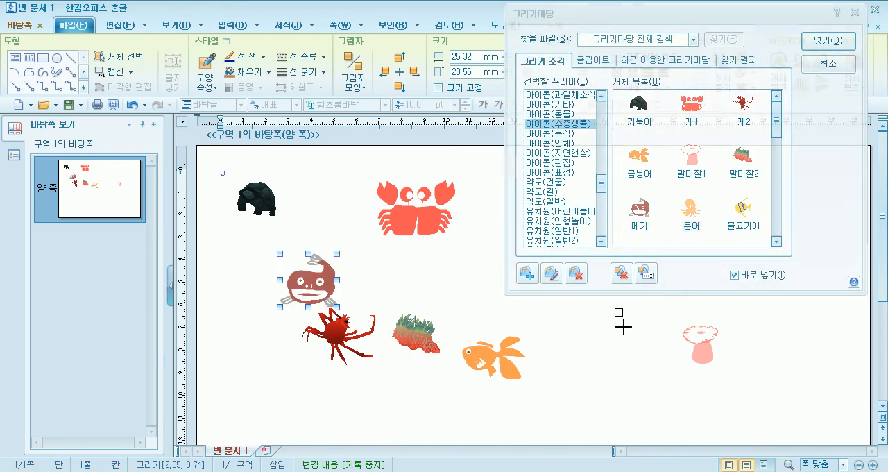
drag(614, 303, 658, 358)
double_click(743, 207)
drag(777, 362, 804, 397)
Add the 물고기02 and 물고기06 drawings near the middle of the master page.
scroll(781, 148, down, 1)
double_click(632, 122)
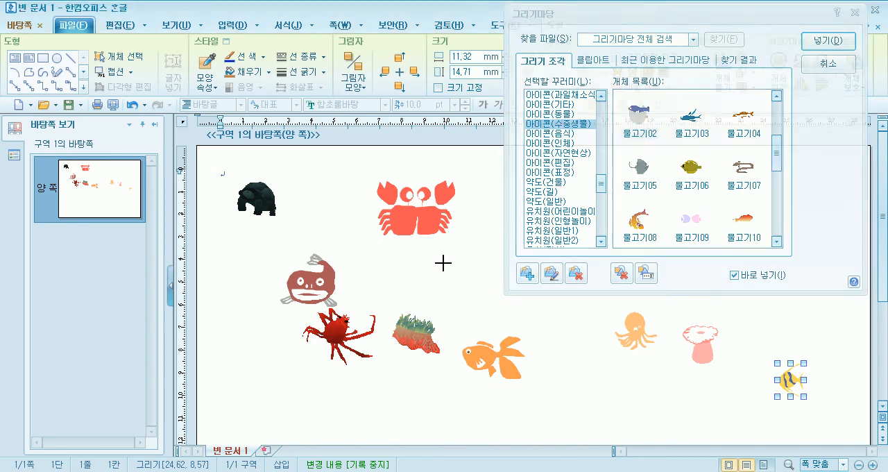
drag(442, 264, 483, 303)
double_click(691, 170)
drag(337, 294, 400, 336)
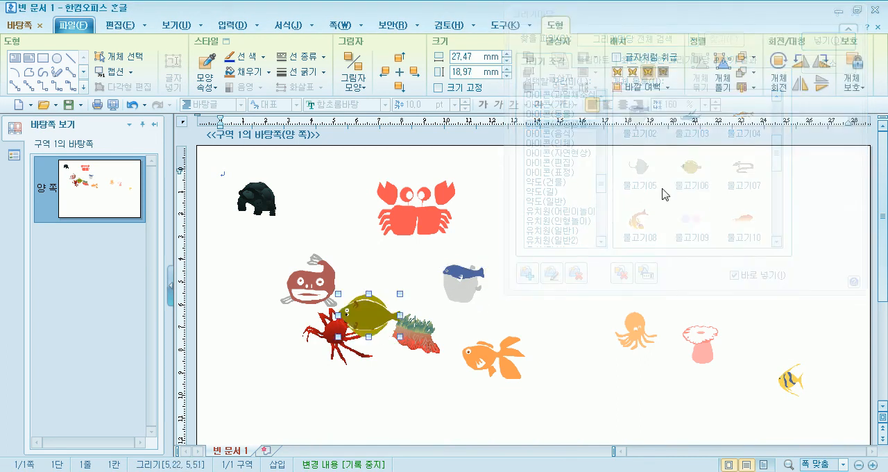
Add the 물고기07, 물고기10, 물고기08 and 물고기09 drawings to the master page.
drag(527, 323, 591, 364)
double_click(743, 219)
drag(328, 348, 408, 385)
double_click(639, 212)
drag(613, 371, 641, 396)
drag(368, 375, 277, 415)
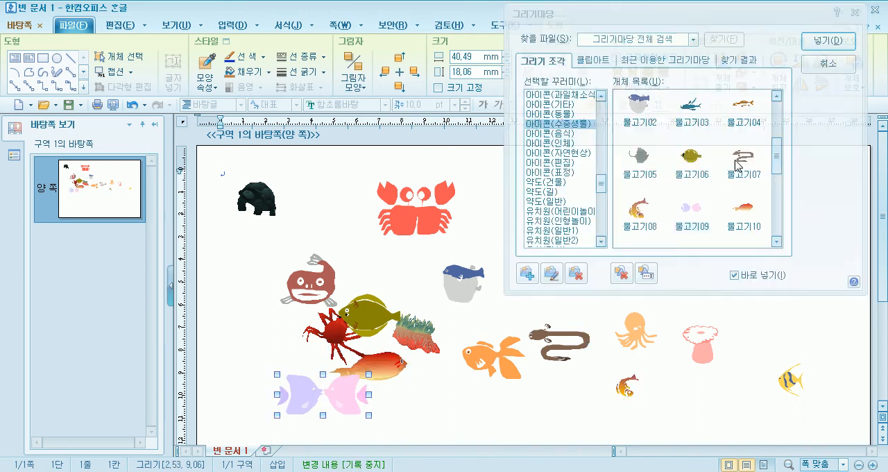
Add the 해초1 and 조개 drawings to the right half of the master page and close the drawing gallery.
click(777, 205)
scroll(776, 206, down, 2)
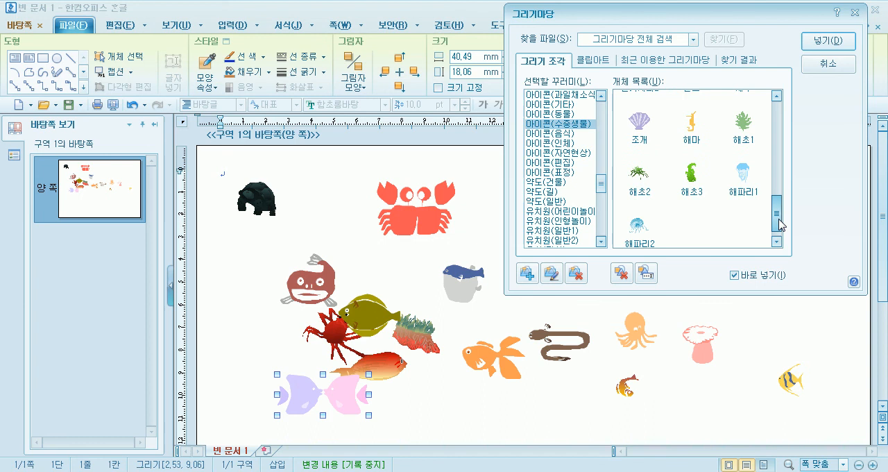
double_click(746, 135)
drag(725, 319, 764, 365)
double_click(639, 122)
drag(659, 339, 714, 385)
click(828, 64)
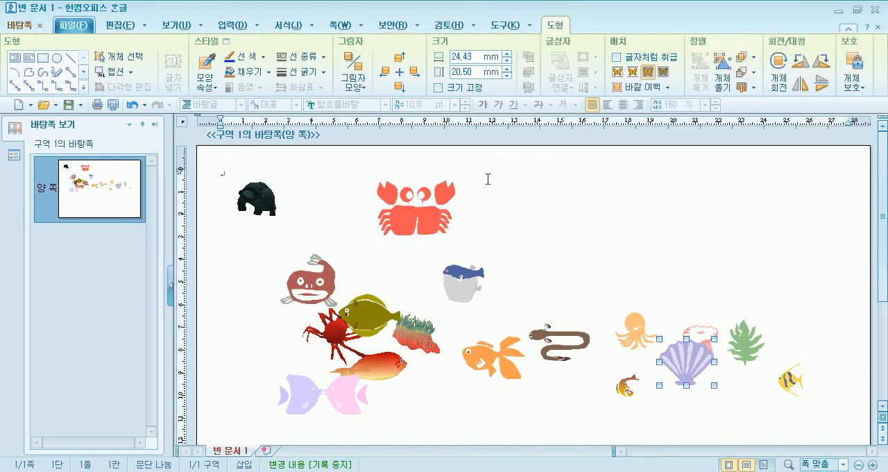
Arrange the large crab, blue pufferfish, eel and octopus in a row along the page's top edge.
click(407, 219)
drag(474, 290, 544, 242)
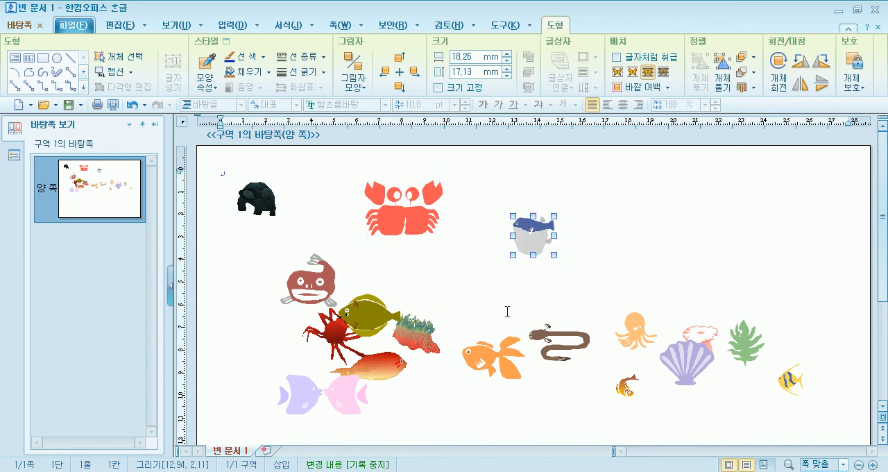
drag(558, 338, 699, 219)
drag(634, 329, 806, 201)
drag(715, 211, 691, 201)
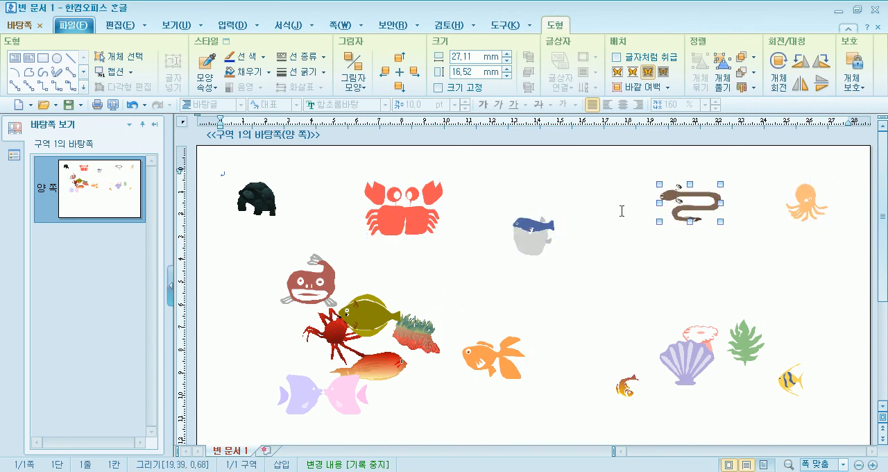
drag(527, 227, 539, 203)
Move the catfish to the page's left edge and the pair of facing fish to the bottom-left corner.
click(276, 303)
drag(276, 303, 221, 344)
scroll(277, 313, down, 3)
drag(287, 305, 242, 381)
scroll(258, 365, down, 3)
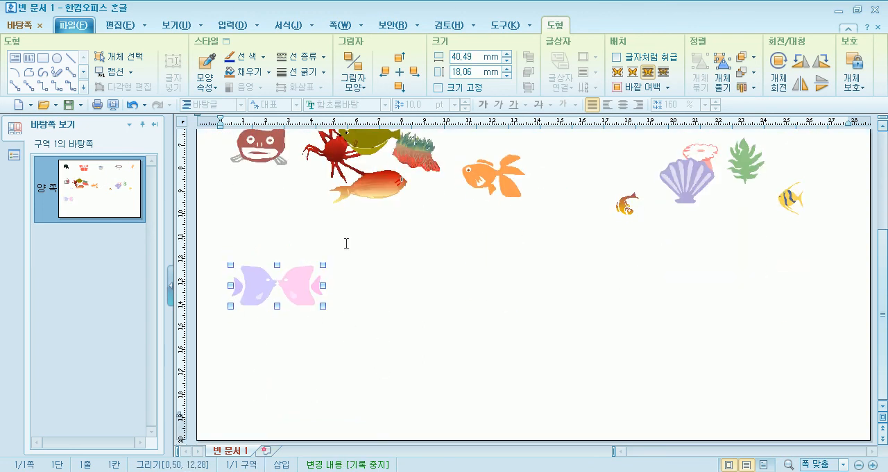
drag(290, 289, 279, 390)
Line up the red fish, green flatfish, goldfish and striped orange fish along the page's bottom edge.
drag(374, 201, 422, 398)
drag(371, 145, 528, 386)
drag(486, 177, 646, 371)
drag(627, 203, 744, 315)
drag(754, 345, 775, 371)
Move the shell and green-topped anemone to the page's right side, and the red crab and pink anemone to its left side.
drag(694, 201, 786, 283)
scroll(781, 271, up, 3)
click(337, 161)
drag(275, 323, 274, 325)
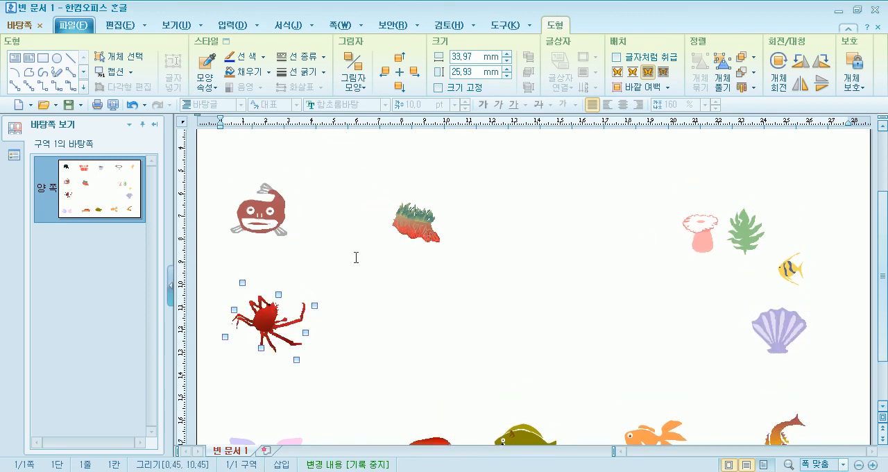
drag(418, 229, 768, 189)
scroll(485, 229, up, 3)
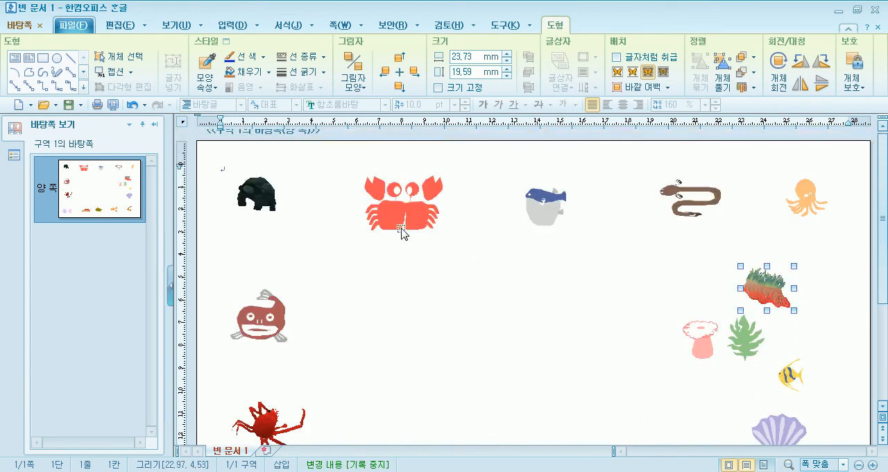
scroll(381, 246, down, 2)
drag(713, 284, 264, 211)
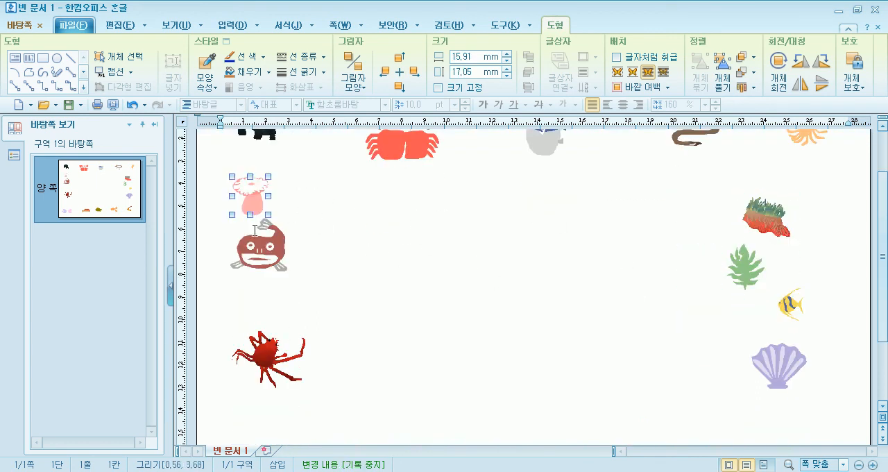
Shift the catfish and red crab closer to the left margin and adjust the yellow fish's position on the right side.
drag(258, 247, 248, 274)
click(263, 365)
drag(264, 365, 263, 383)
scroll(377, 335, down, 3)
click(783, 278)
click(787, 201)
scroll(743, 250, up, 2)
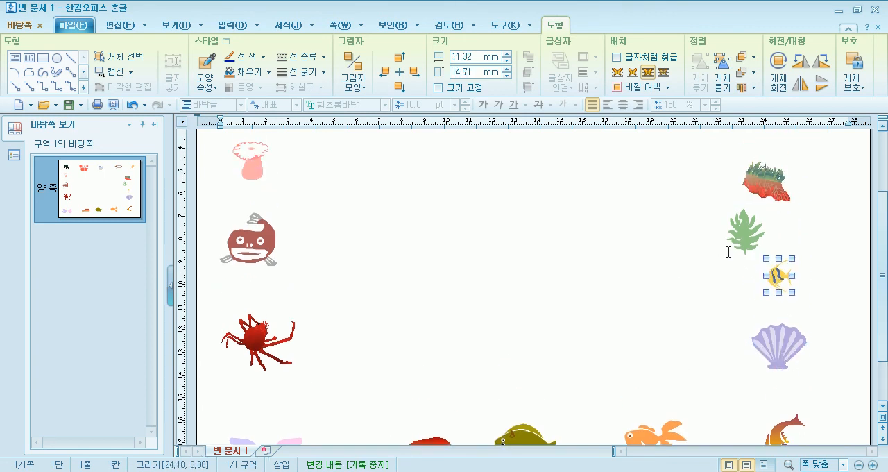
Move the seaweed into the bottom row beside the facing fish and shift the red fish and flatfish right to space the row.
drag(741, 246, 354, 381)
drag(406, 392, 423, 392)
drag(527, 378, 569, 378)
scroll(744, 272, up, 2)
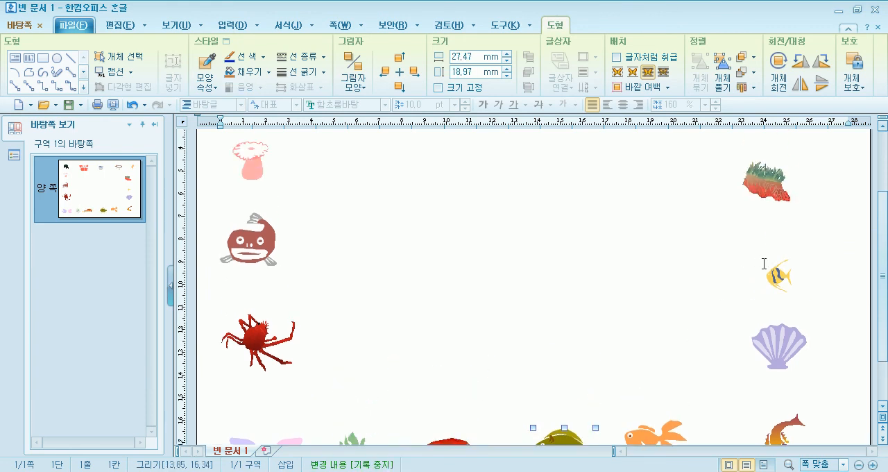
Shift the green-topped anemone, yellow fish and shell toward the right margin, and move the striped orange fish and goldfish further right.
drag(772, 184, 833, 185)
drag(784, 277, 822, 276)
drag(779, 344, 810, 344)
scroll(637, 263, up, 2)
scroll(638, 264, down, 3)
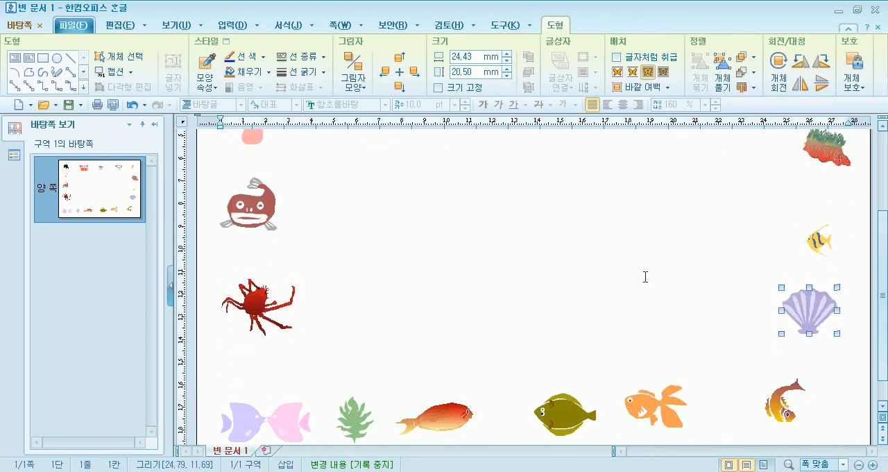
drag(784, 399, 803, 399)
drag(657, 407, 685, 408)
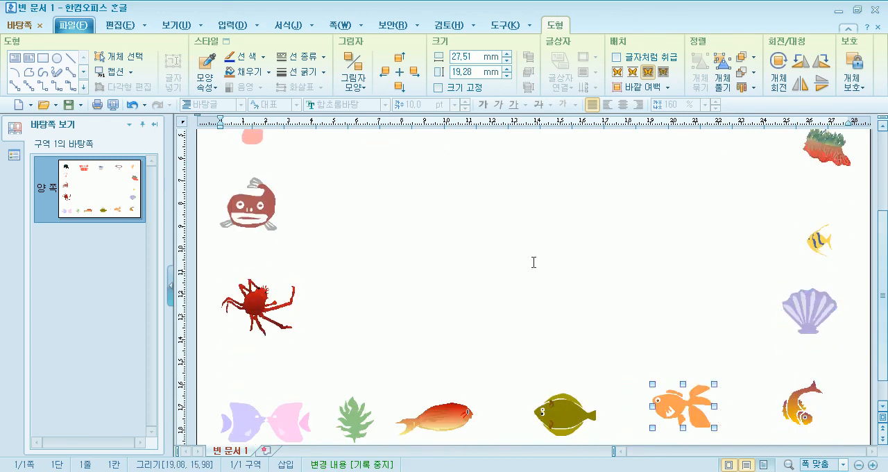
Close the master page and enter the test lines "as", "dsa", "asd", "asd" in the document body.
click(476, 250)
scroll(260, 202, up, 3)
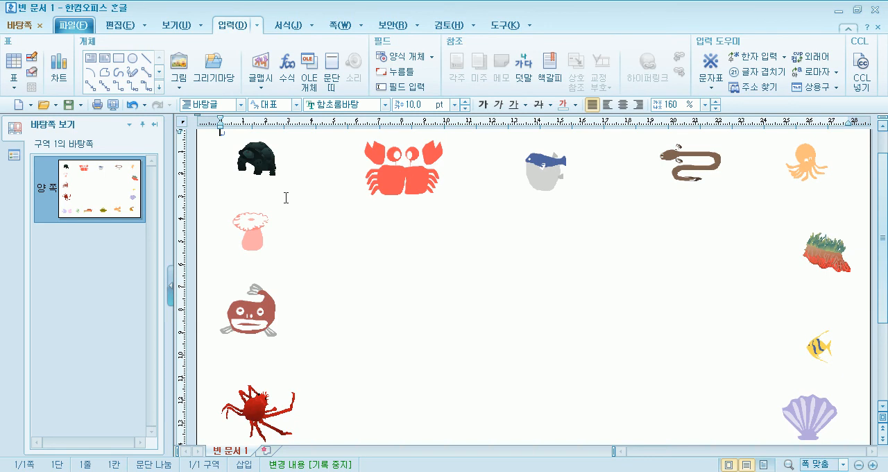
click(19, 26)
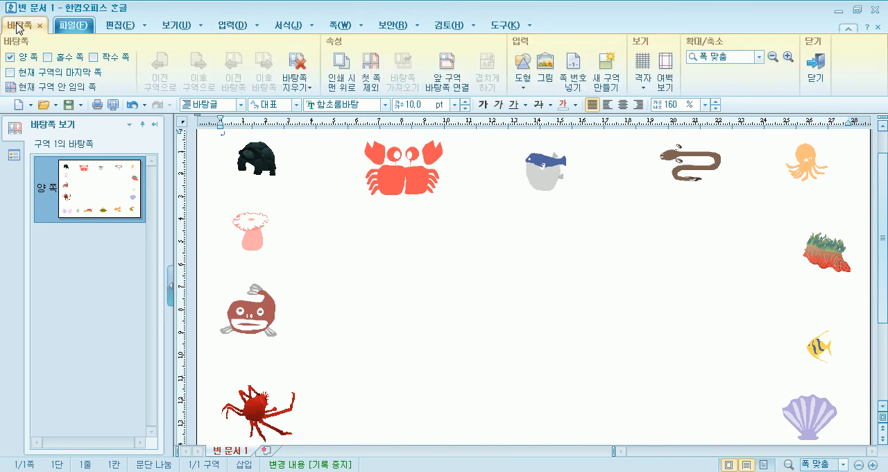
click(815, 67)
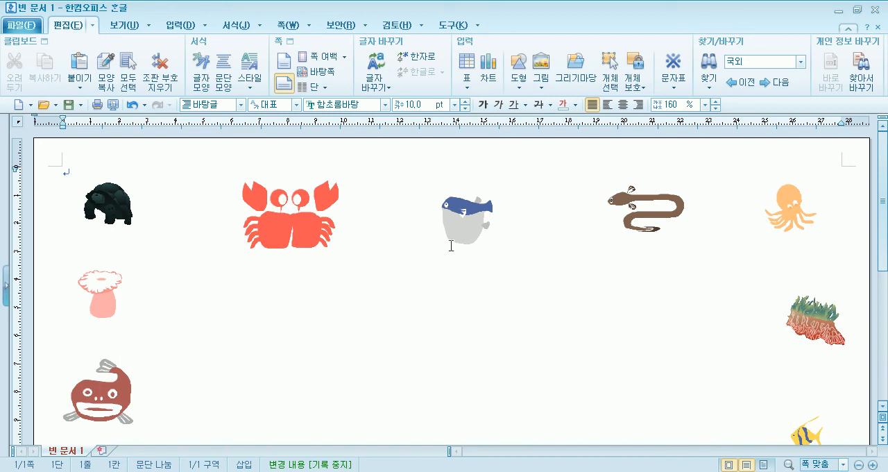
text(as dsa asd asd)
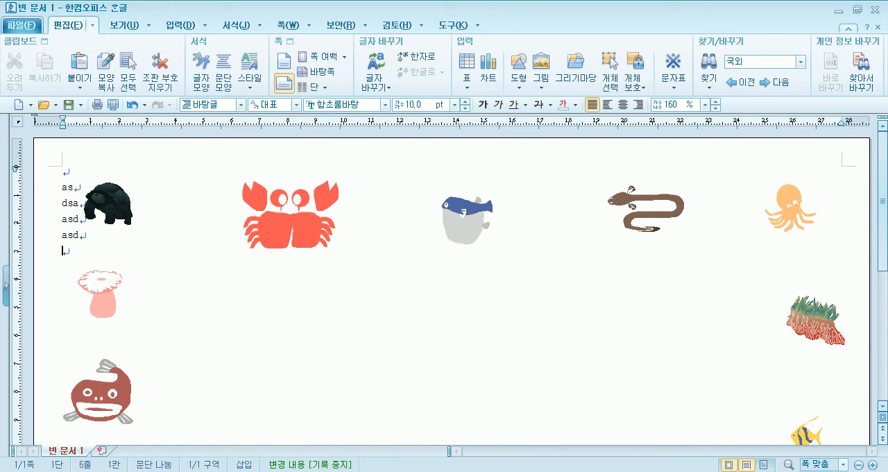
Insert page breaks to add a second and third page and check the sea-creature border on them.
key(ctrl+Return)
scroll(451, 245, down, 3)
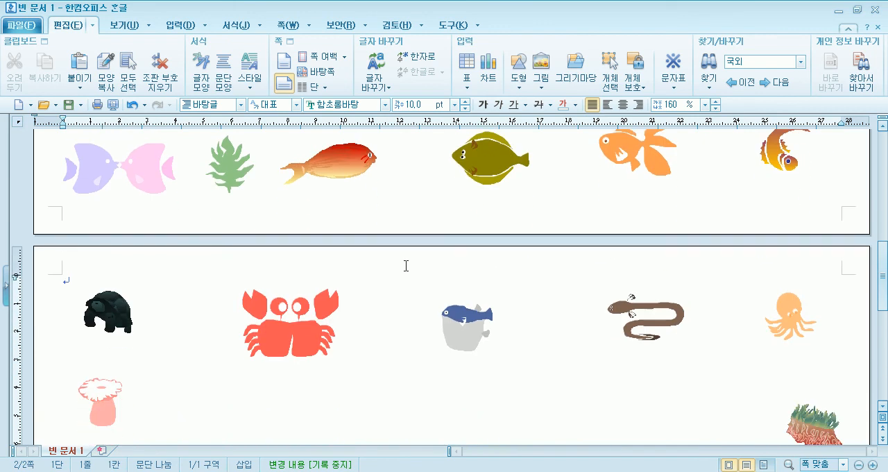
text(as dsa asd)
key(ctrl+Return)
scroll(392, 242, down, 3)
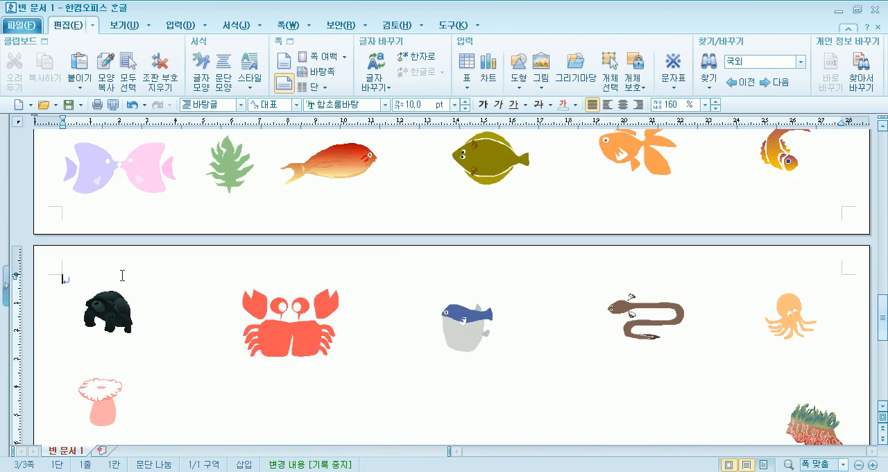
scroll(122, 276, up, 20)
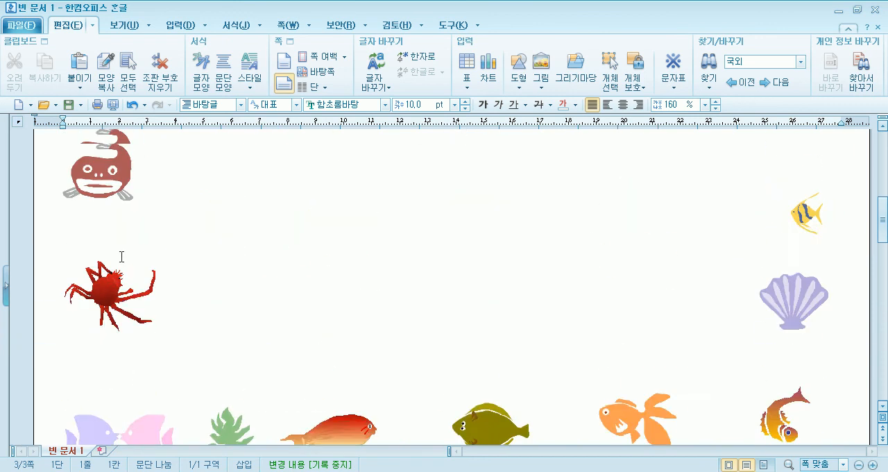
Delete all the test lines and page breaks from the document body.
click(71, 171)
key(Delete)
key(Delete)
key(Delete)
key(Delete)
key(Delete)
key(Delete)
key(Delete)
key(Delete)
key(Delete)
key(Delete)
key(Delete)
key(Delete)
key(Delete)
key(Delete)
key(Delete)
key(Delete)
key(Delete)
key(Delete)
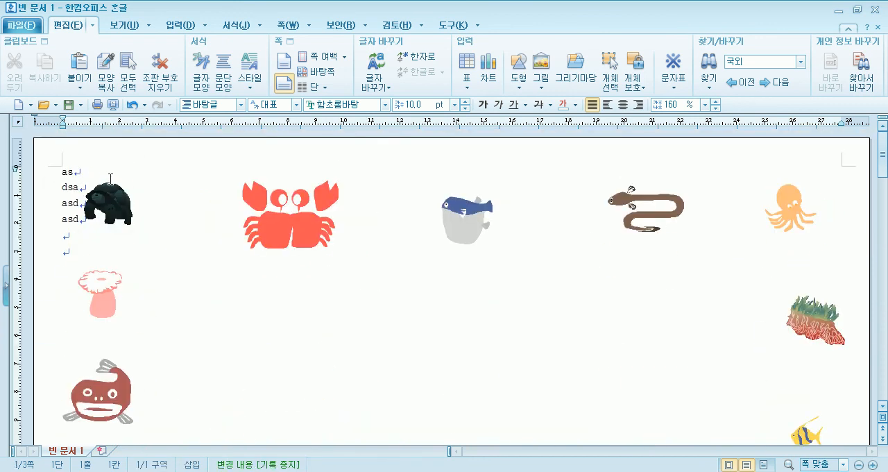
key(Delete)
key(Delete)
key(Delete)
key(Delete)
key(Delete)
key(Delete)
key(Delete)
key(Delete)
key(Delete)
key(Delete)
key(Delete)
key(Delete)
key(Delete)
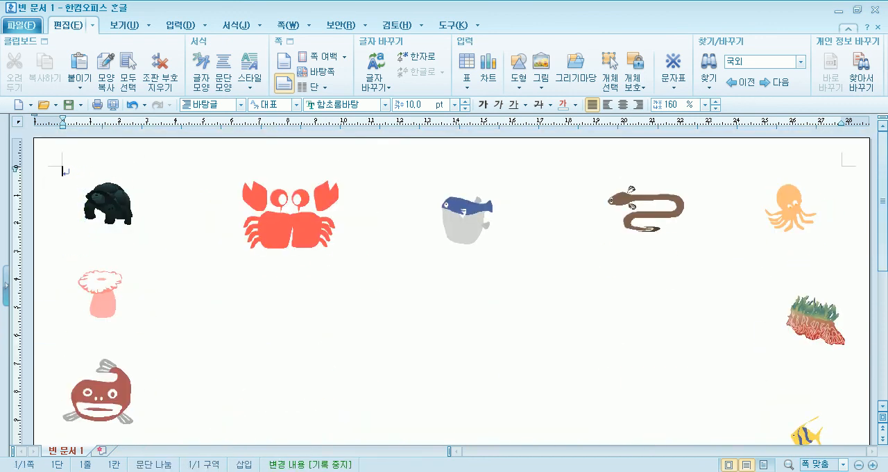
Centre the empty first line and set its font size to 48 pt.
click(623, 104)
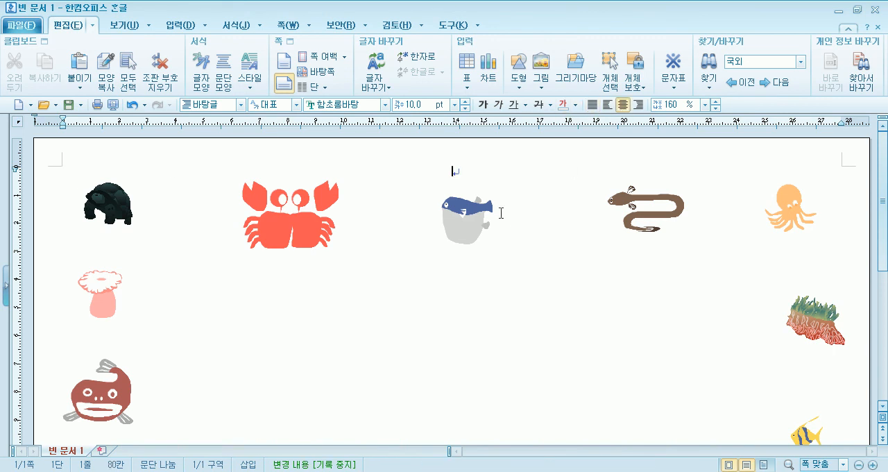
click(455, 104)
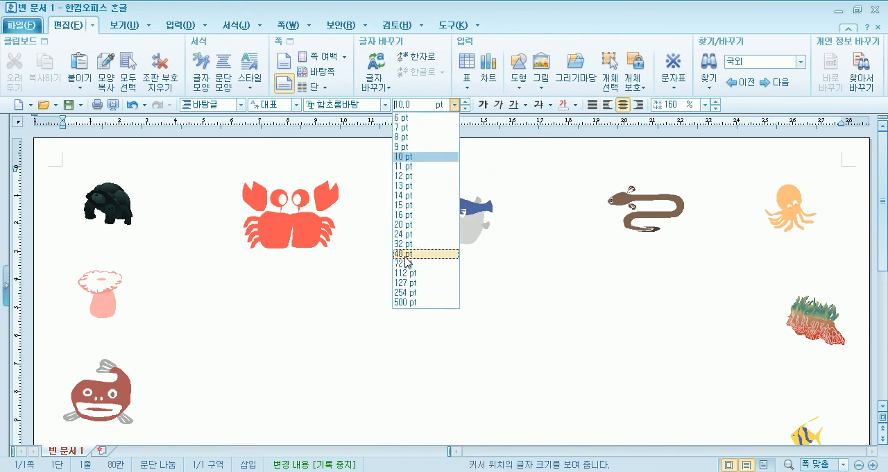
click(451, 254)
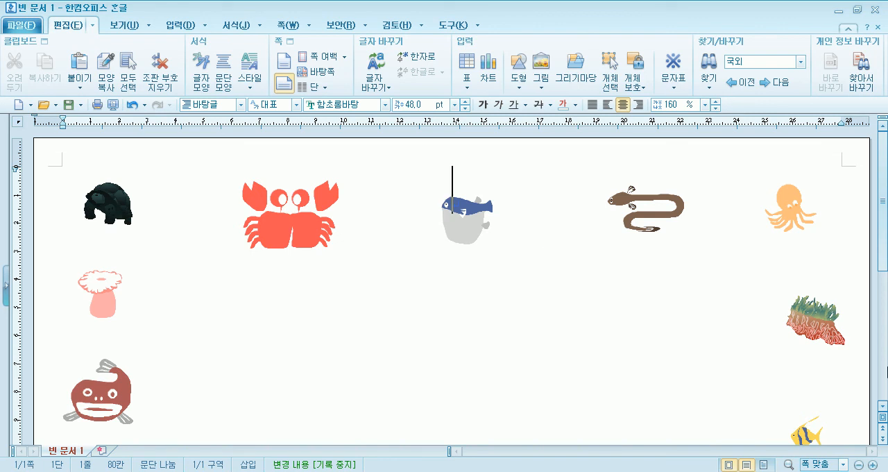
Enter the title "바다 이야기" below the pufferfish and leave a blank line after it.
text(바다 이야기ㅏ)
key(BackSpace)
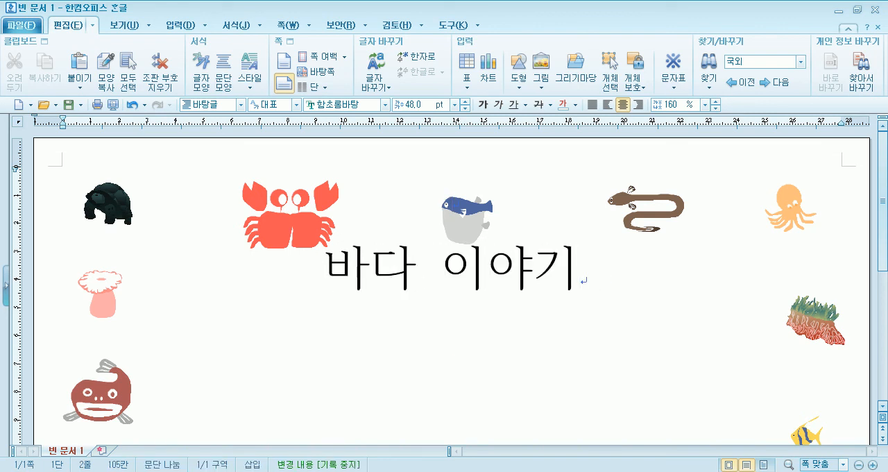
key(Return)
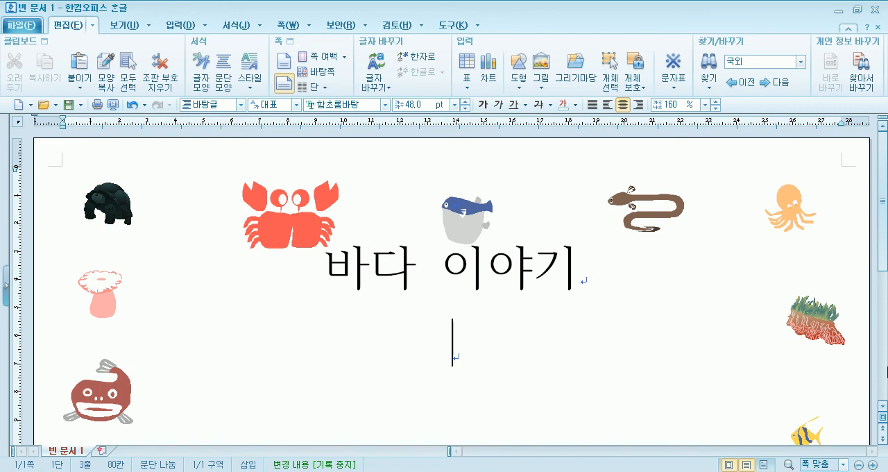
key(Return)
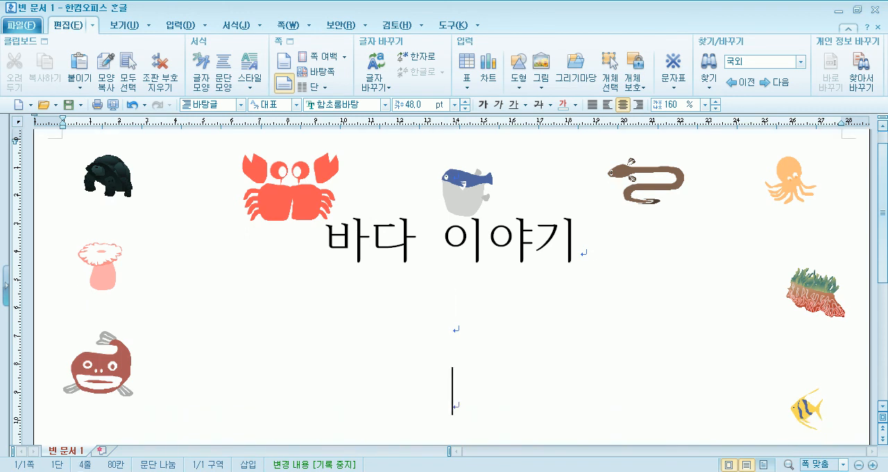
Enter the sentence "바다속에는 예쁜 생물들이 많아요." beneath the title.
text(바다)
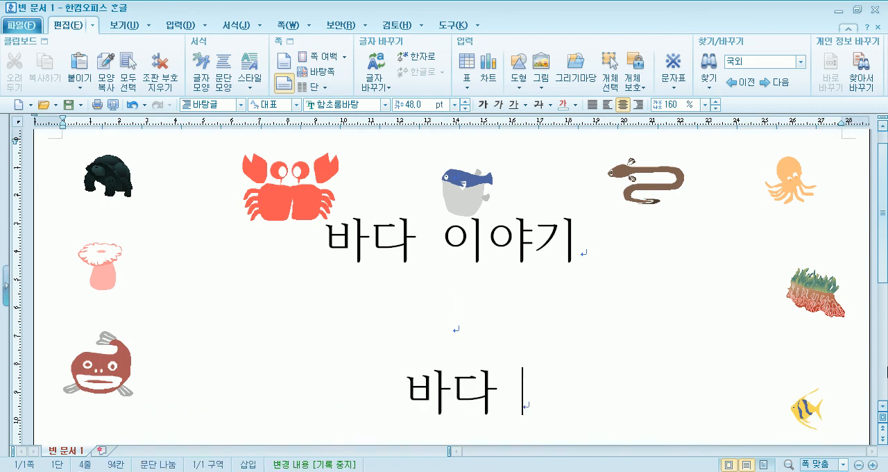
text(속에는 예쁜 ㅅ)
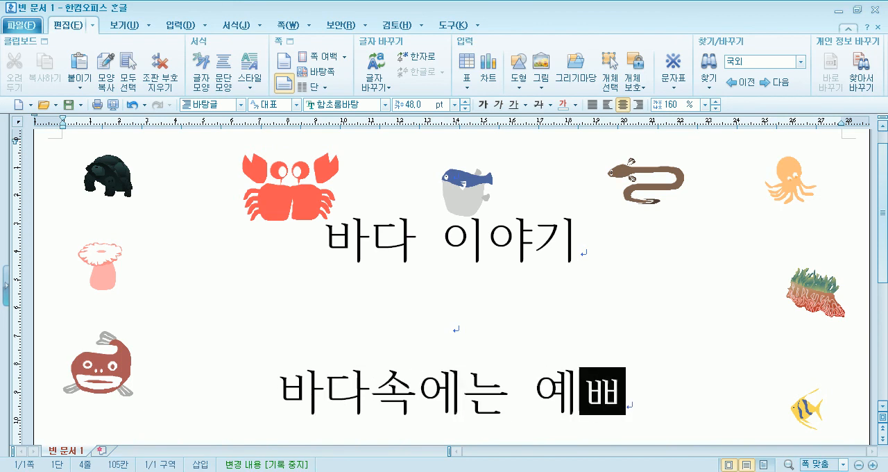
text(ㅐㅇ물이)
key(BackSpace)
key(BackSpace)
text(들이 많앙)
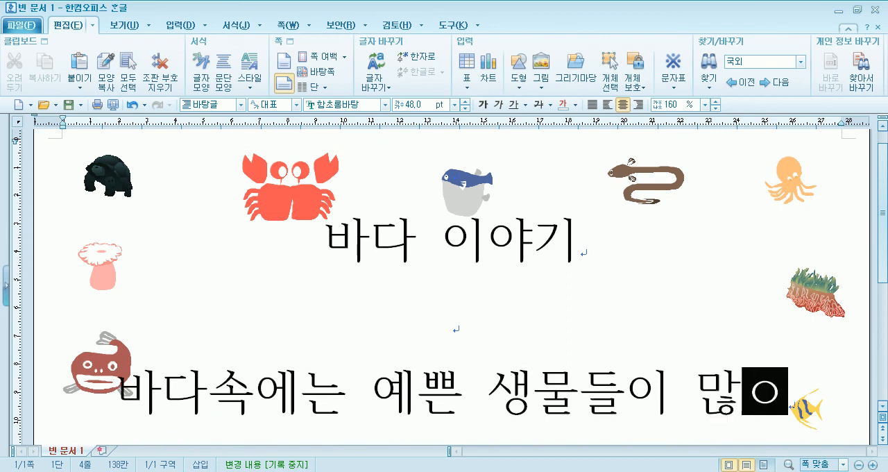
text(ㅛ)
key(Return)
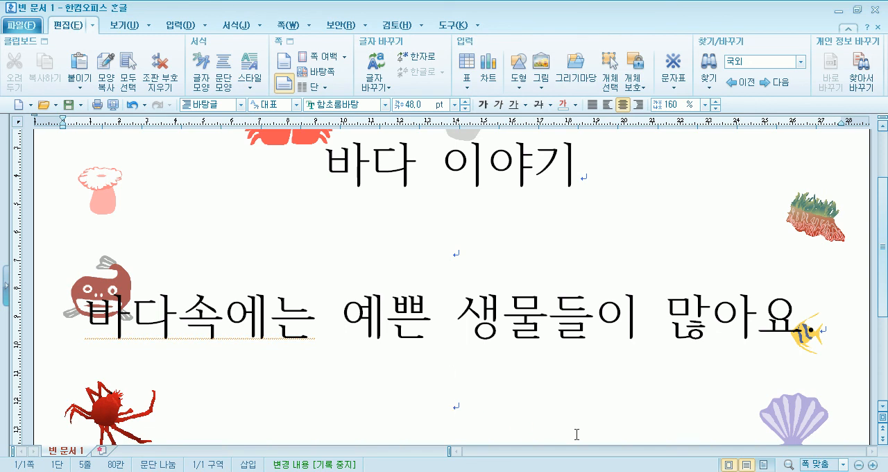
Continue onto the second page and enter "물고기" and "수초" on separate lines.
key(Return)
key(Return)
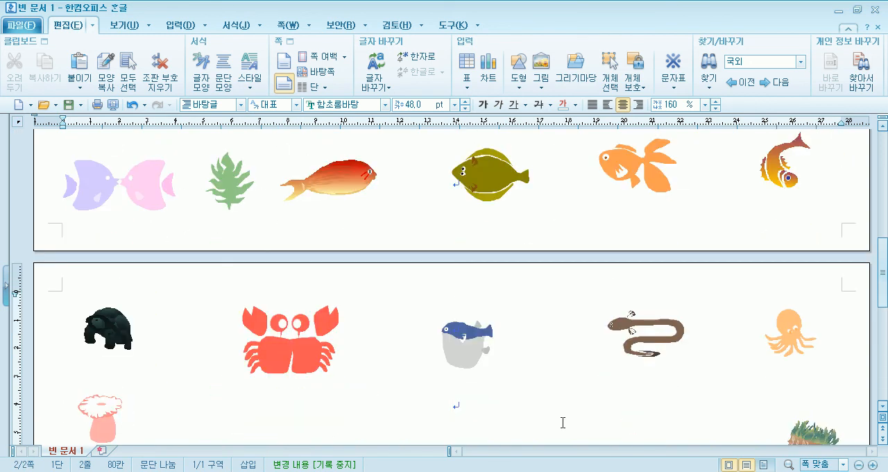
text(물고기 )
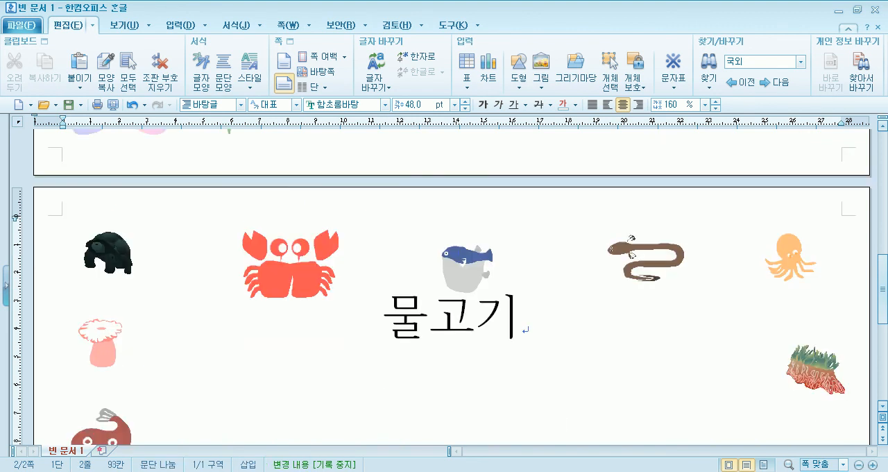
text(수초)
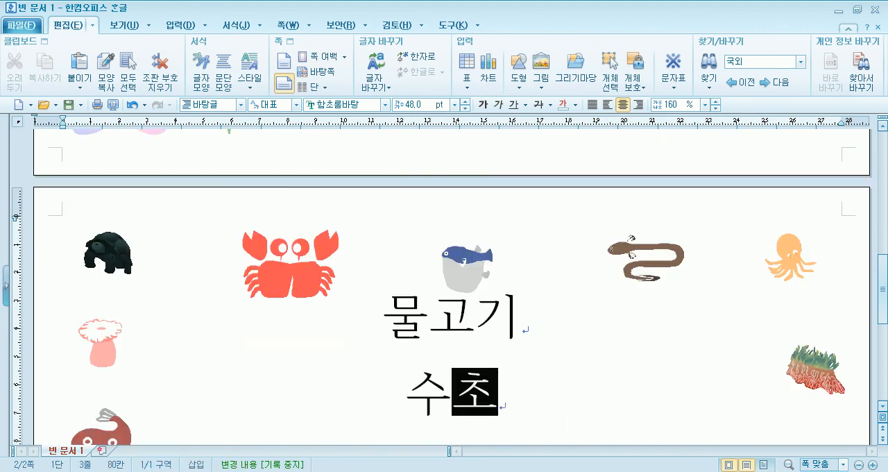
key(Return)
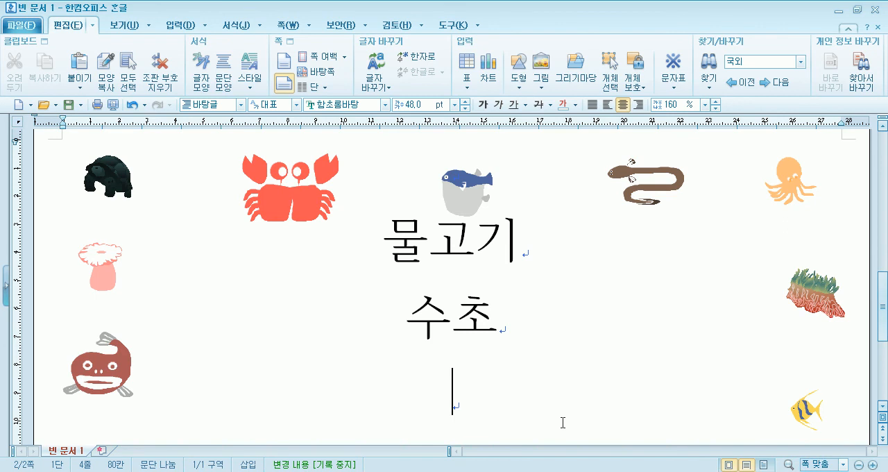
Add "말미잘", "꽃게" and "가리비" on separate lines below and extend the document to a third page.
text(말미)
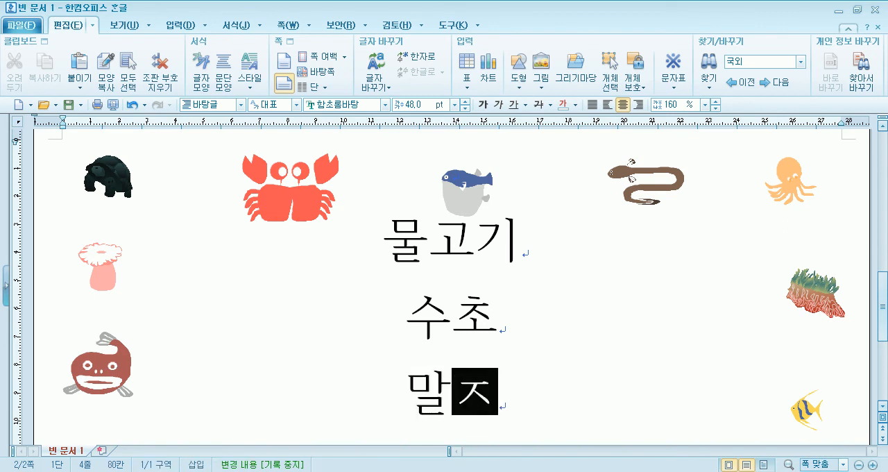
text(잘)
key(Return)
text(꽃)
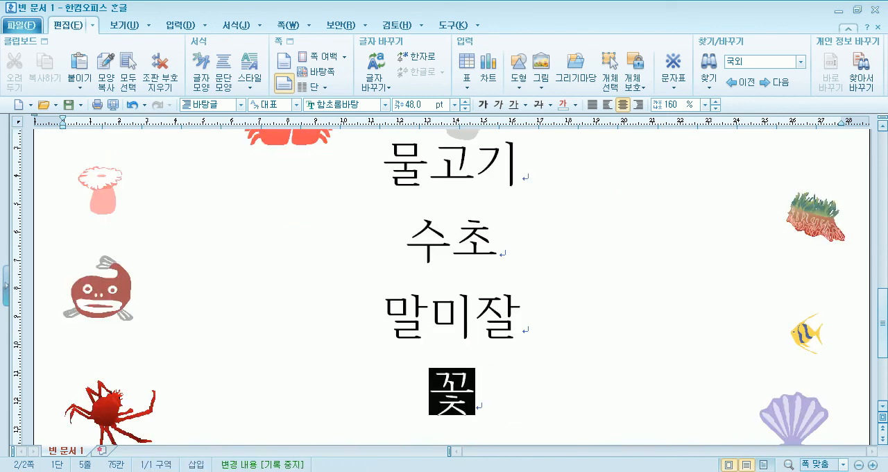
text(게)
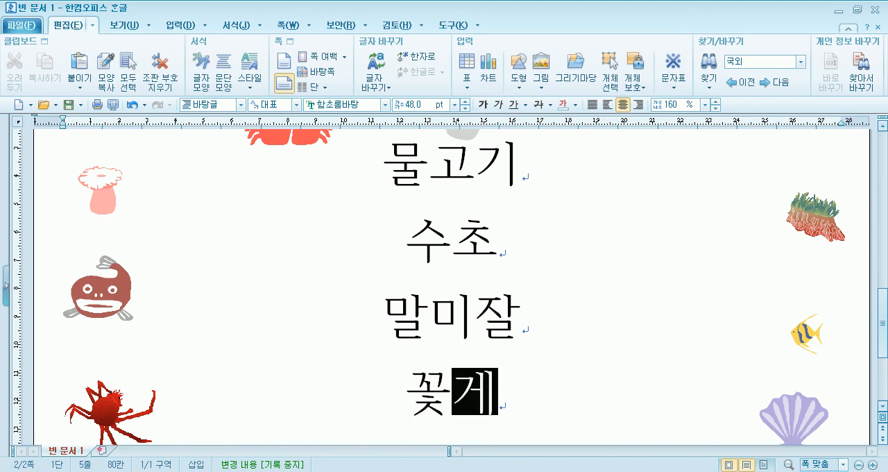
key(Return)
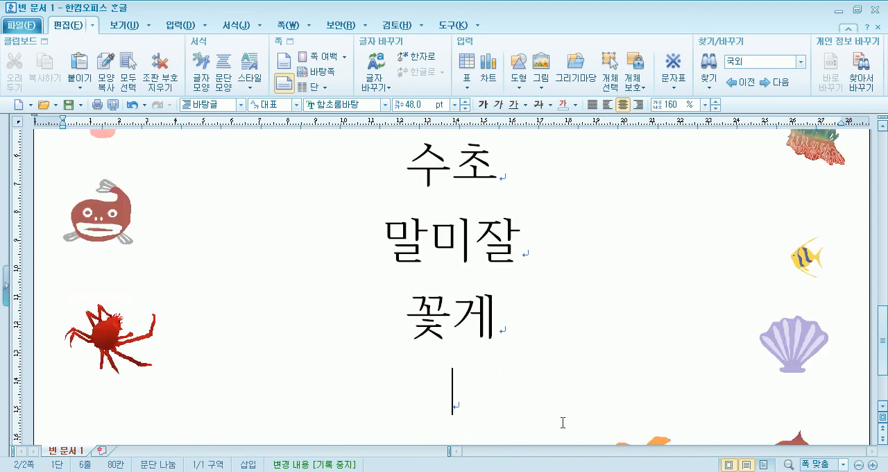
text(가리비)
key(Return)
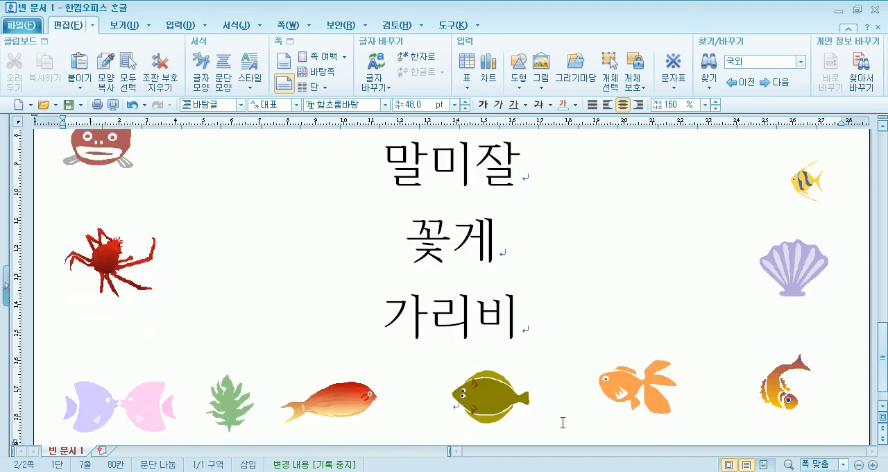
scroll(562, 421, down, 2)
scroll(543, 345, down, 2)
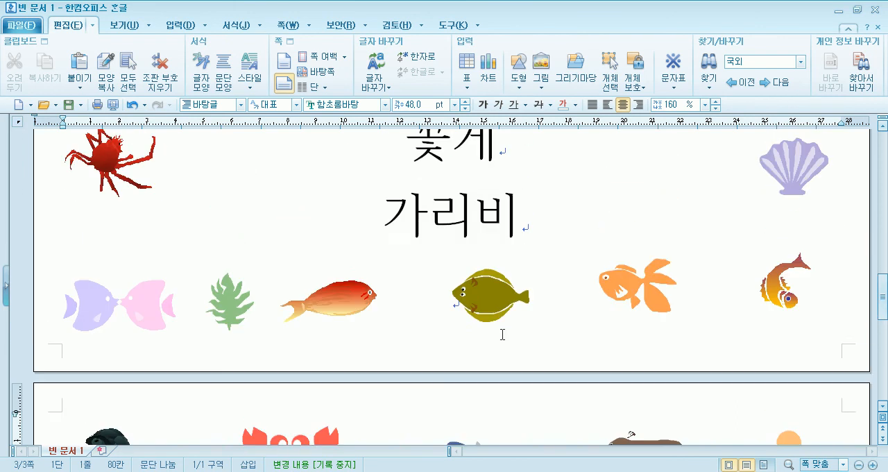
Reopen the master page (바탕쪽) from the first page and centre its empty text line.
scroll(499, 326, down, 5)
scroll(490, 315, up, 15)
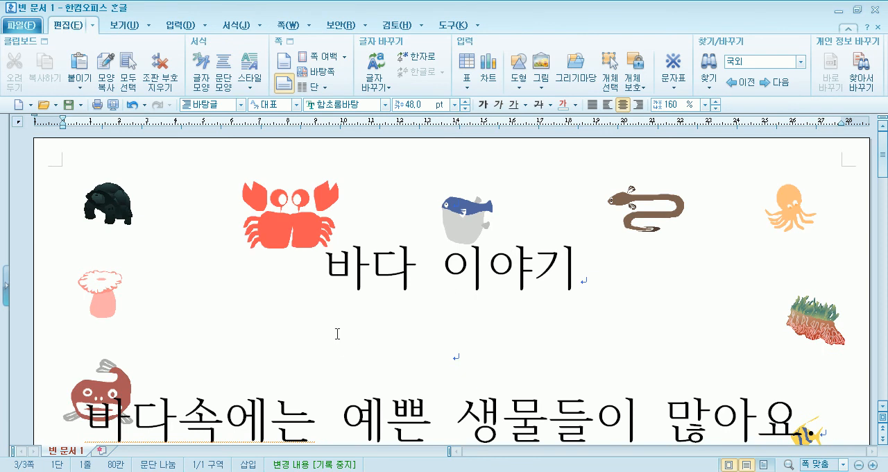
click(303, 273)
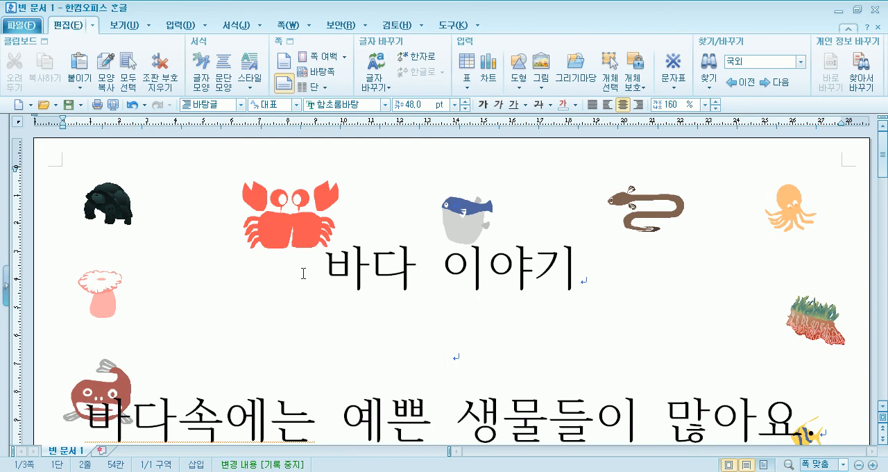
click(319, 72)
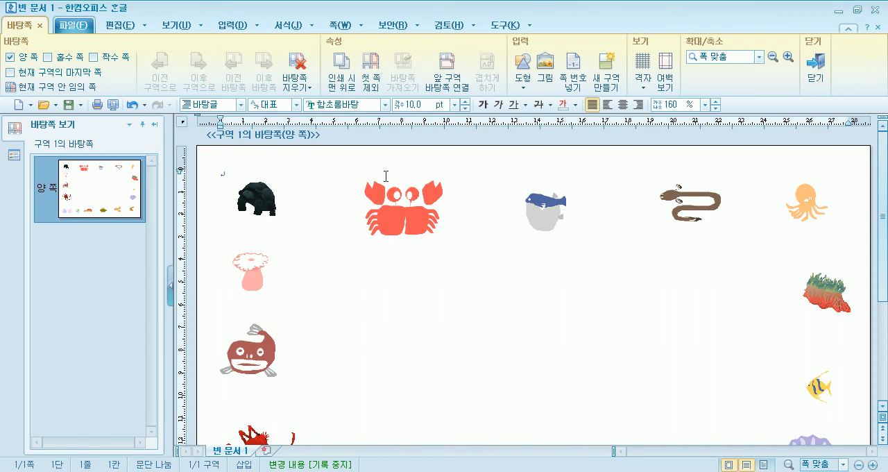
click(622, 104)
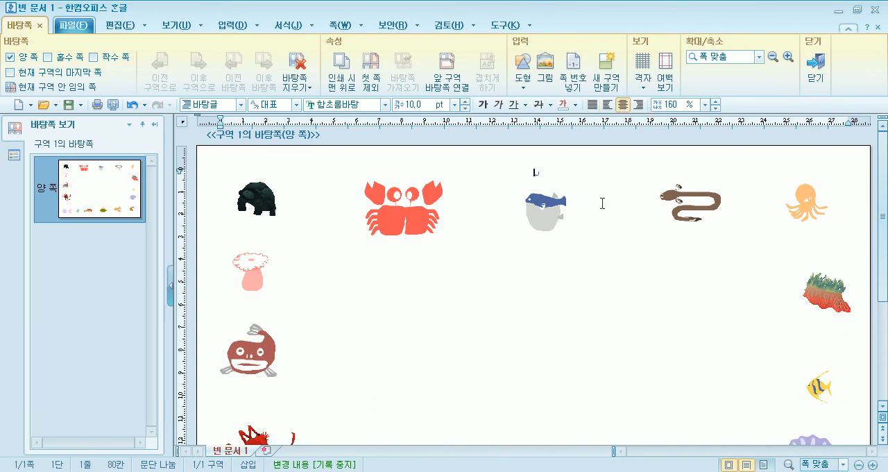
Add blank lines down to line 18 and enter the person's name and title at the middle of the master page.
key(Return)
key(Return)
key(Return)
key(Return)
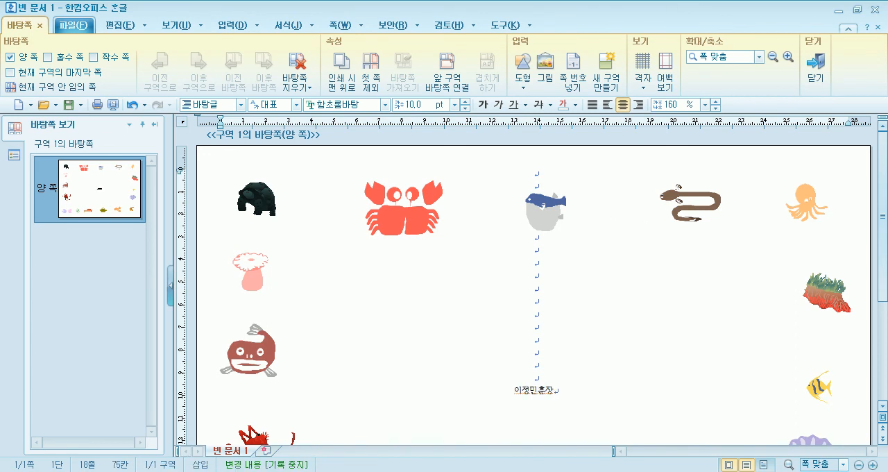
Set the font size of the name text to 27 pt and close the master page.
key(shift+Home)
click(465, 102)
click(465, 102)
click(465, 102)
drag(465, 102, 465, 102)
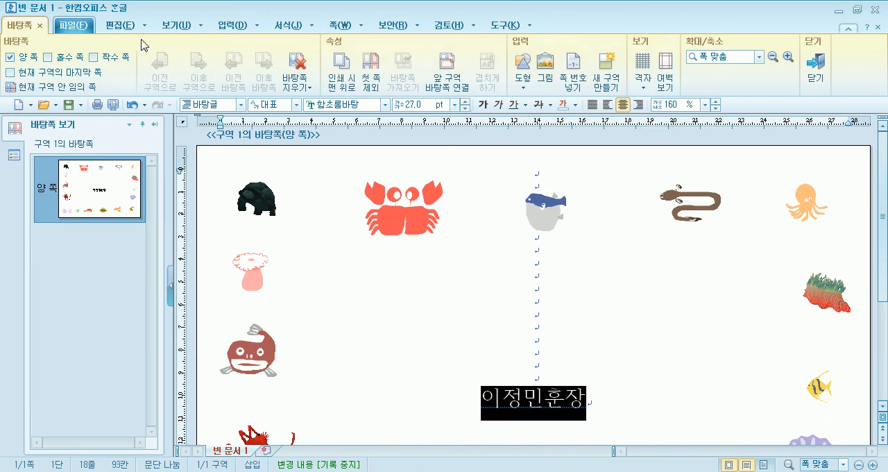
click(815, 67)
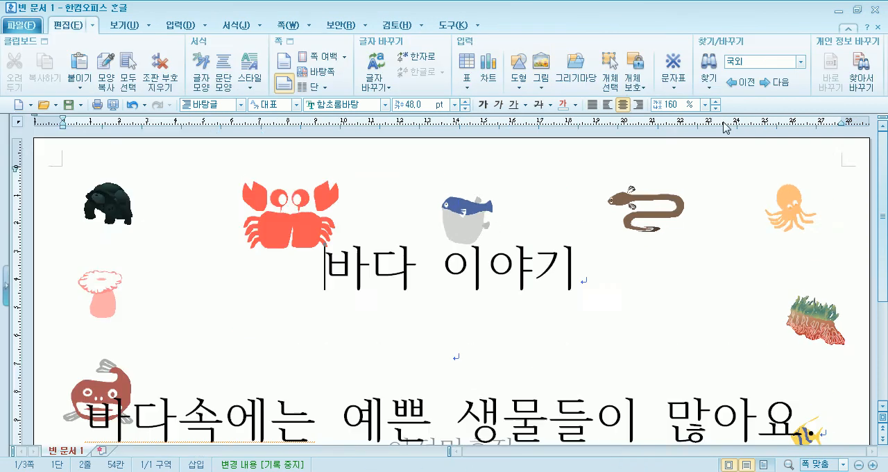
Check the name text across the document's pages and reopen the master page for editing.
scroll(475, 317, down, 3)
scroll(416, 275, down, 10)
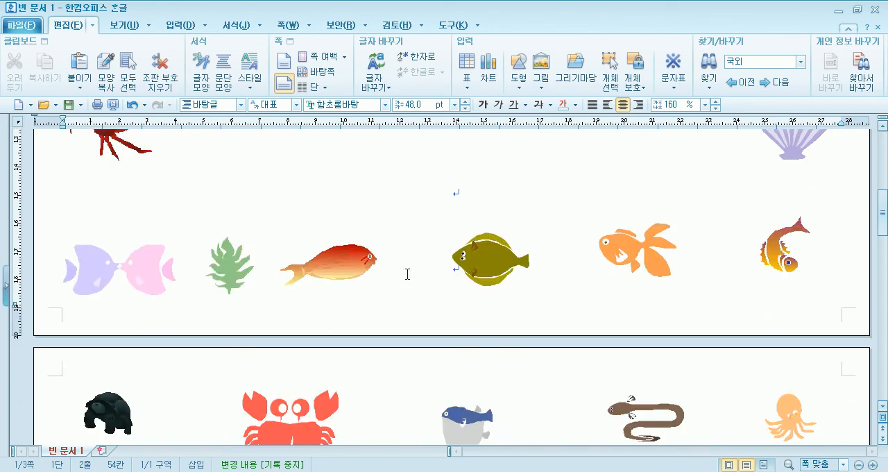
scroll(432, 314, down, 10)
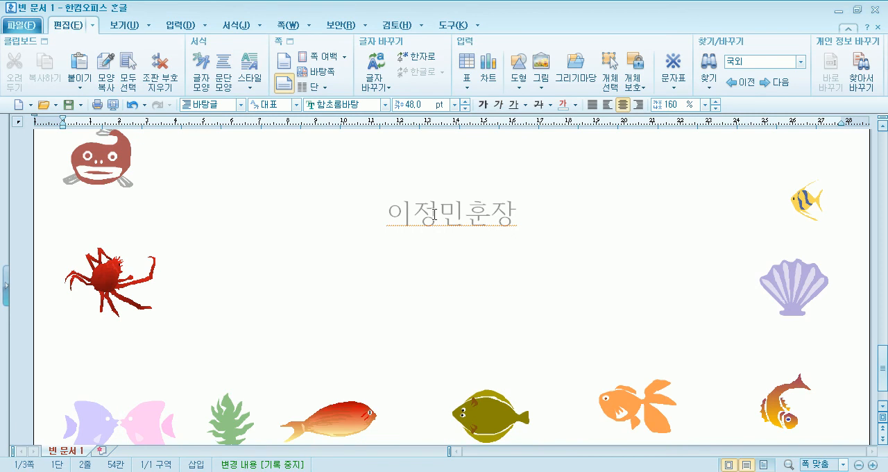
scroll(435, 214, up, 10)
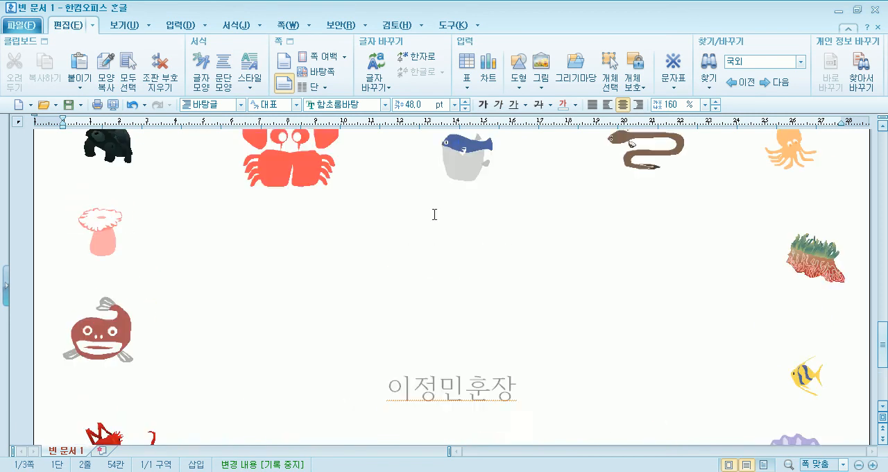
click(319, 71)
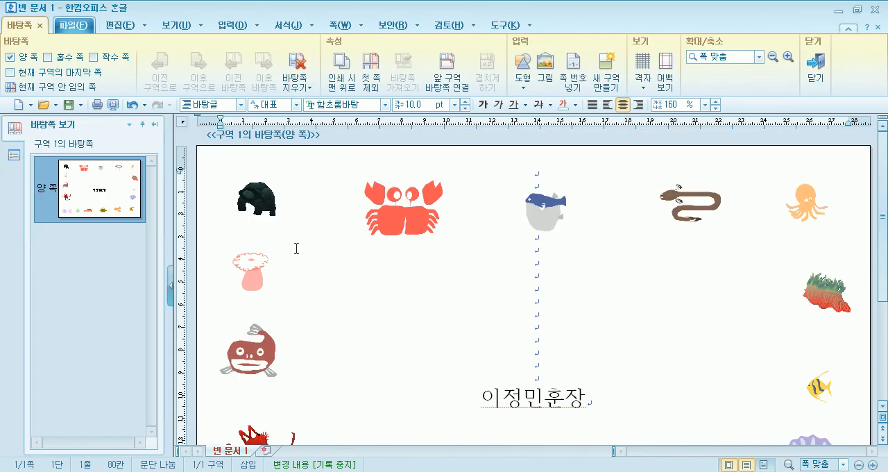
scroll(301, 256, down, 5)
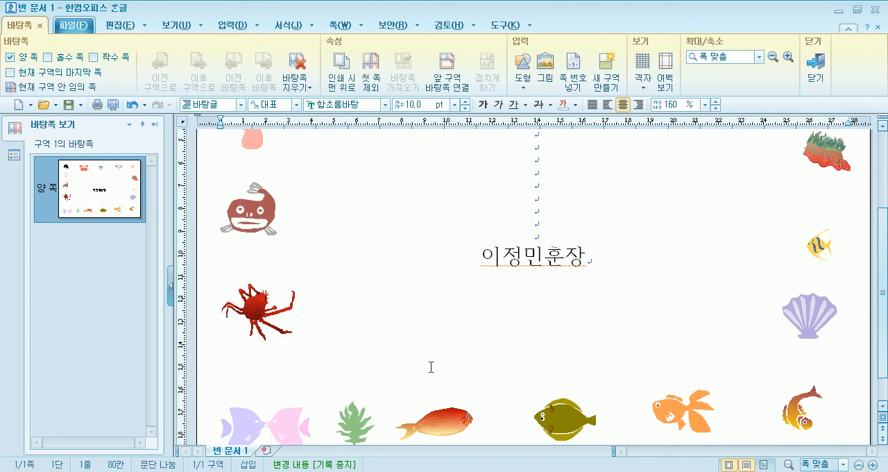
Close the master page, view the name text behind the sea story, and briefly reopen and close the master page (바탕쪽).
click(815, 69)
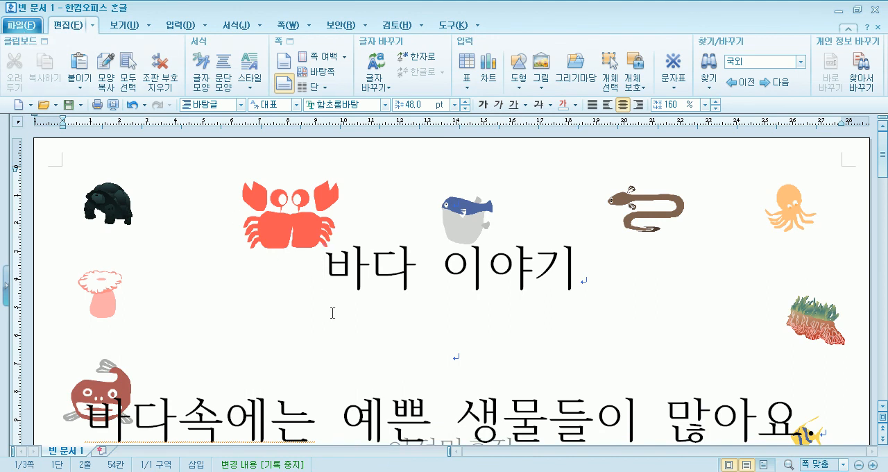
click(458, 358)
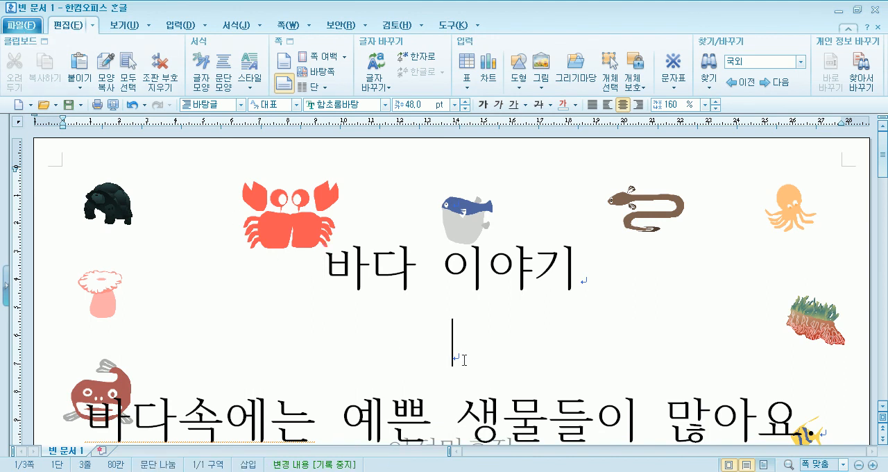
scroll(464, 359, down, 3)
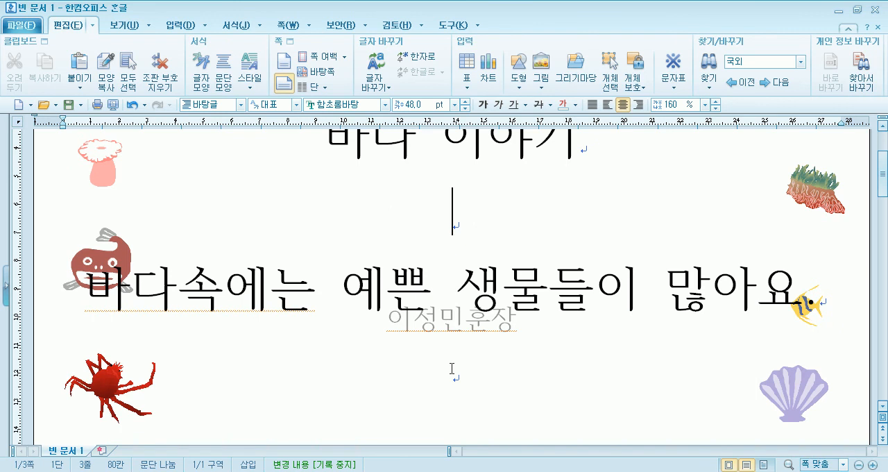
click(318, 72)
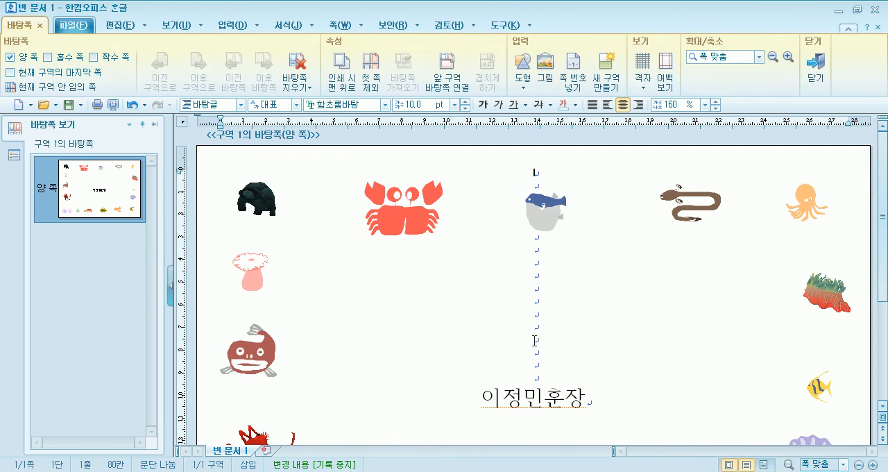
click(819, 73)
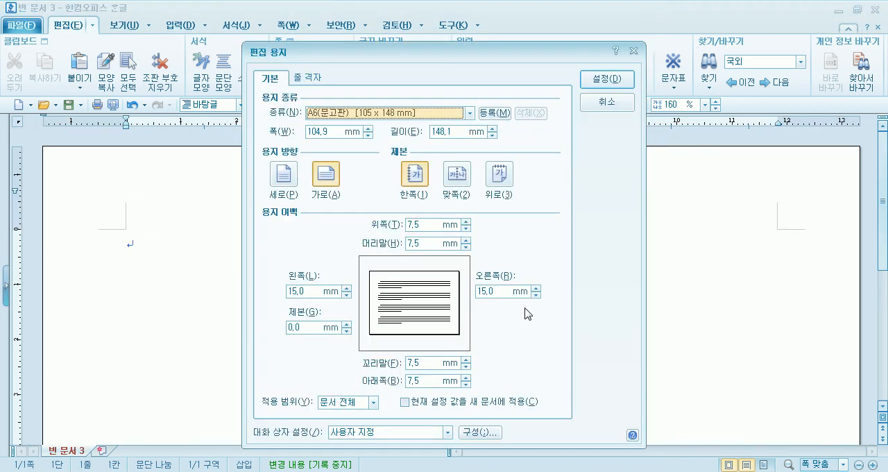
key(Escape)
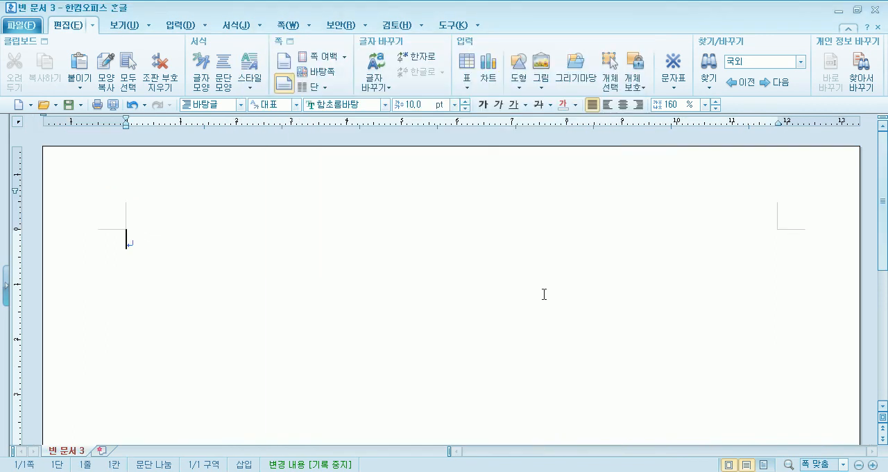
Close the blank document 빈 문서 3 without saving it and create a new document.
click(876, 10)
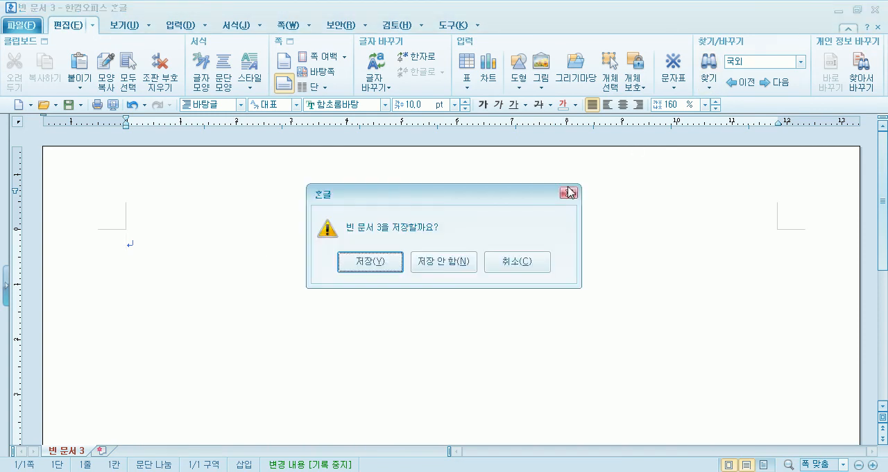
click(444, 262)
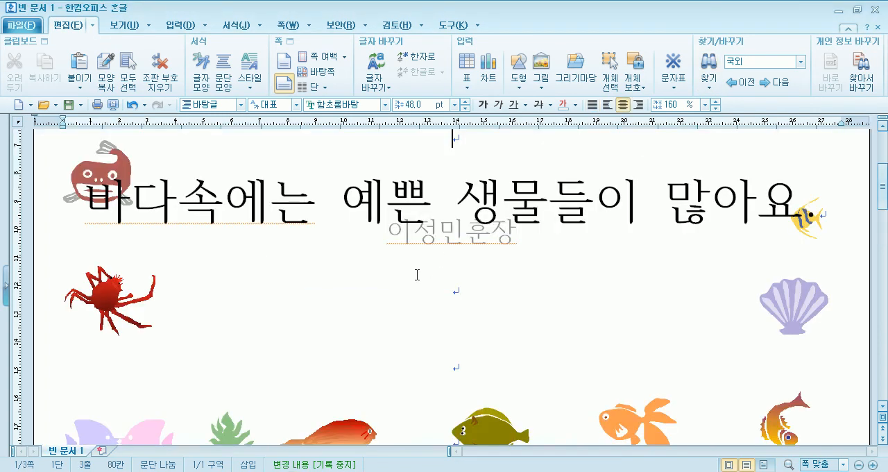
click(21, 108)
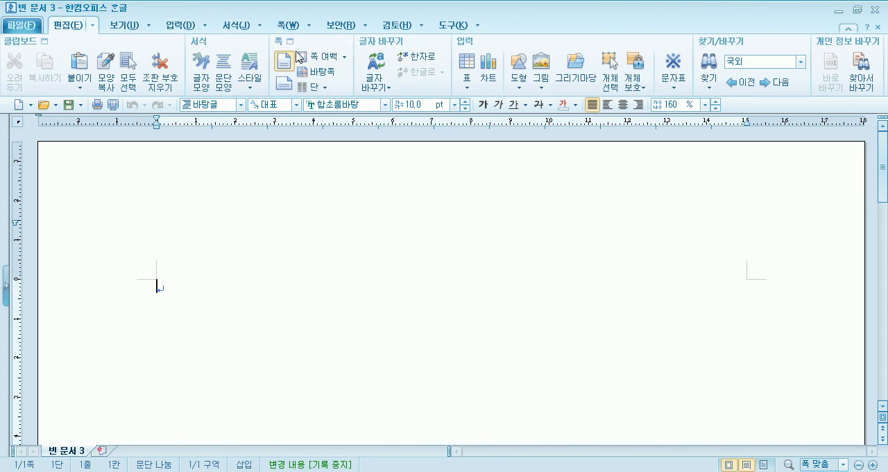
Set the new document's paper to A6(문고판) [105 x 148 mm] in landscape (가로) orientation.
click(290, 26)
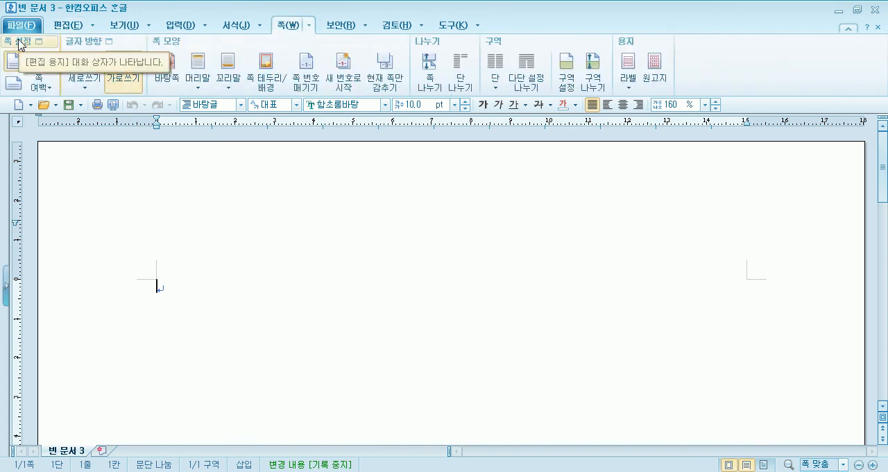
click(66, 25)
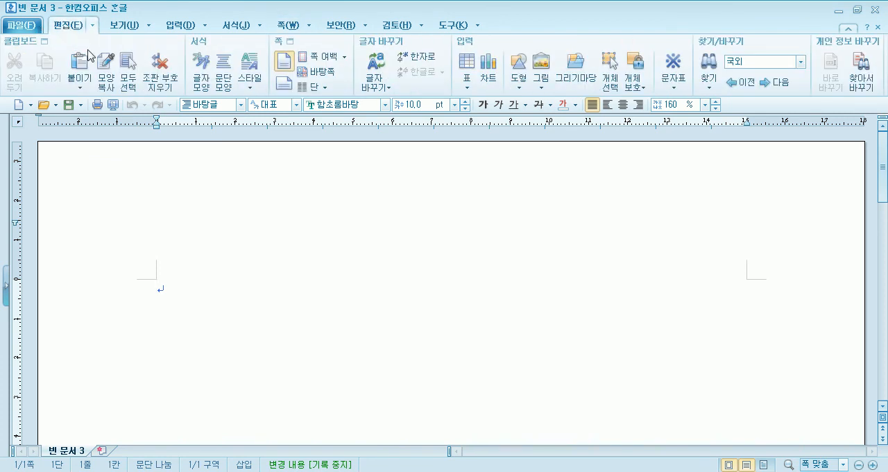
click(294, 45)
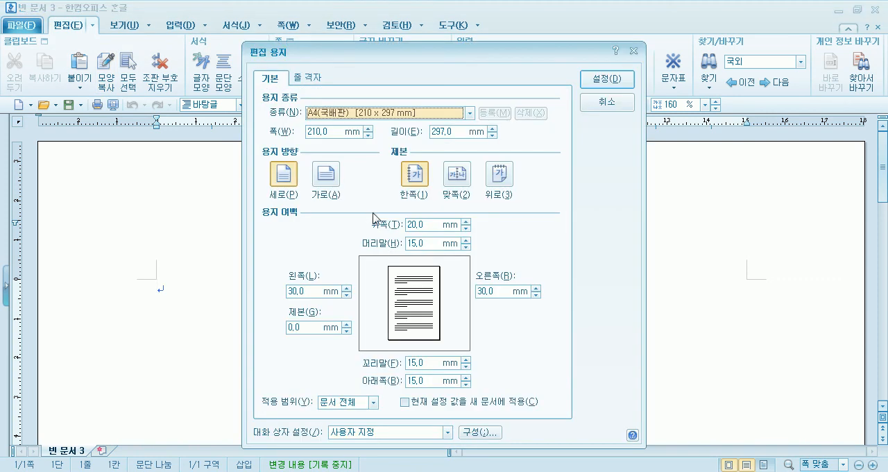
click(387, 114)
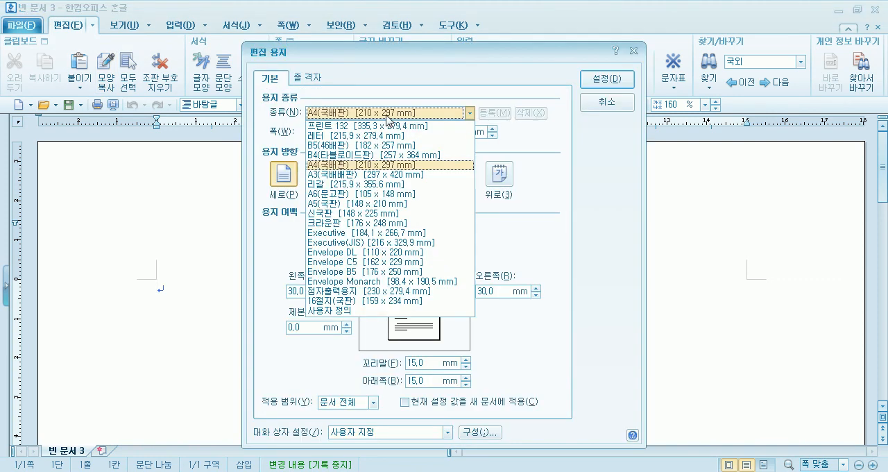
click(325, 194)
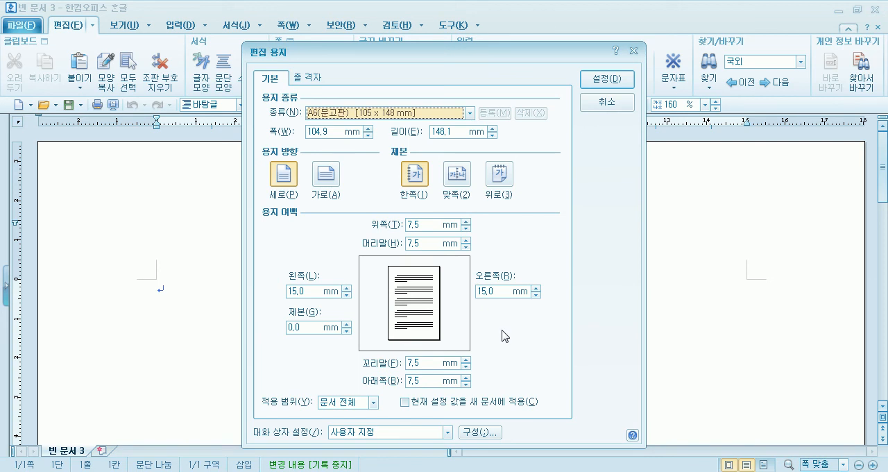
click(324, 178)
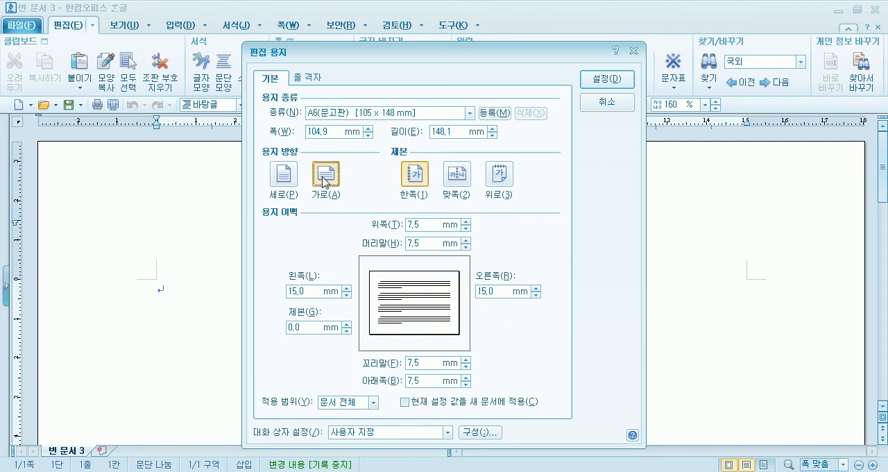
click(289, 176)
click(327, 176)
click(606, 81)
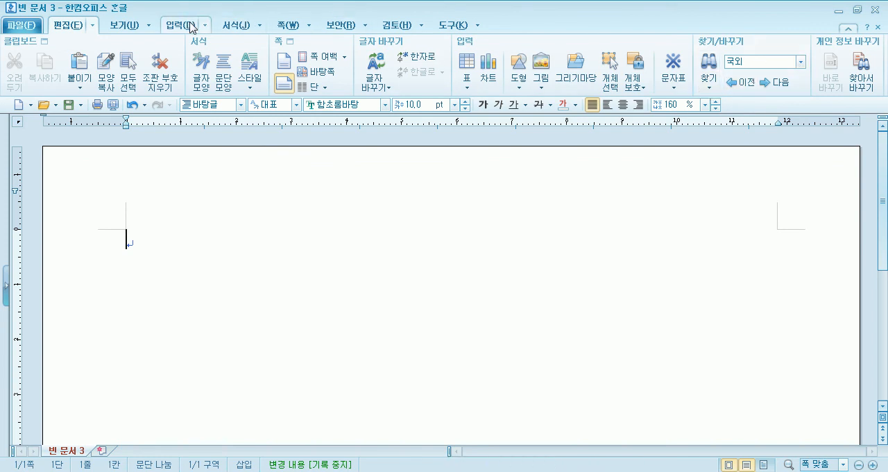
Compare the page-width (폭 맞춤) and whole-page (쪽 맞춤) views and leave the document at whole-page.
click(123, 25)
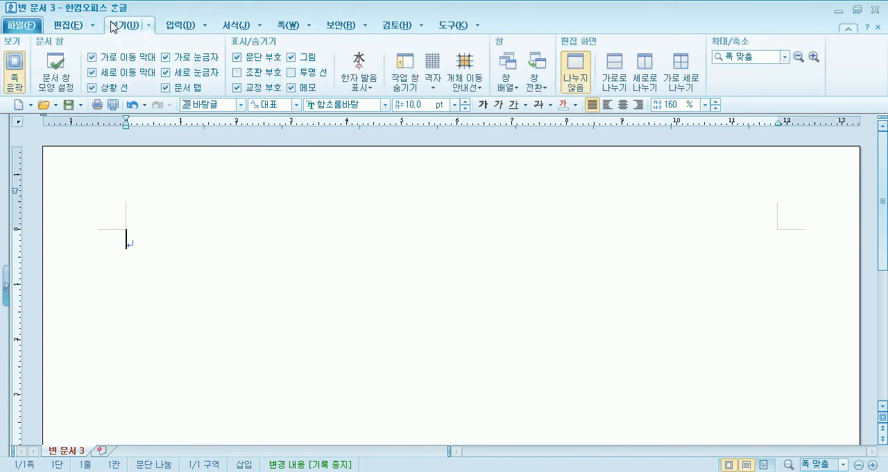
click(785, 57)
click(741, 79)
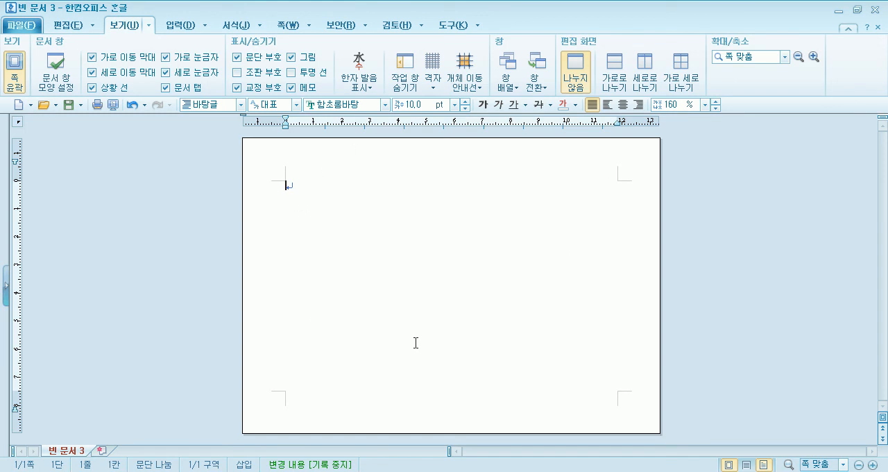
click(784, 57)
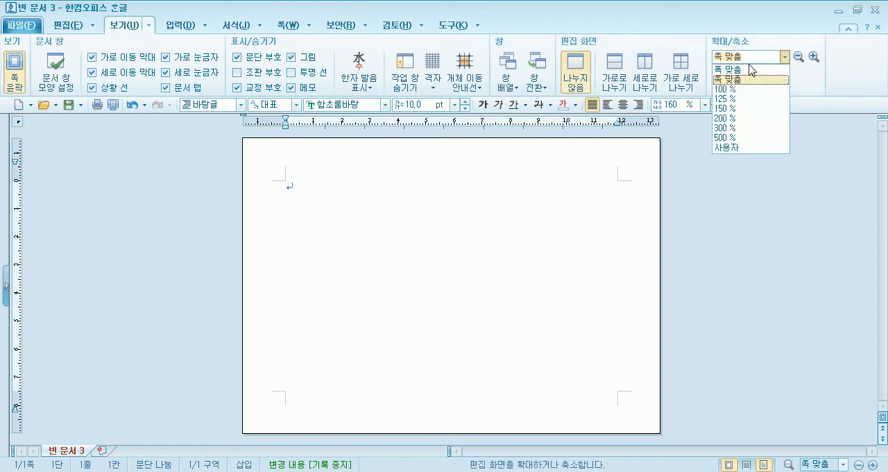
click(738, 78)
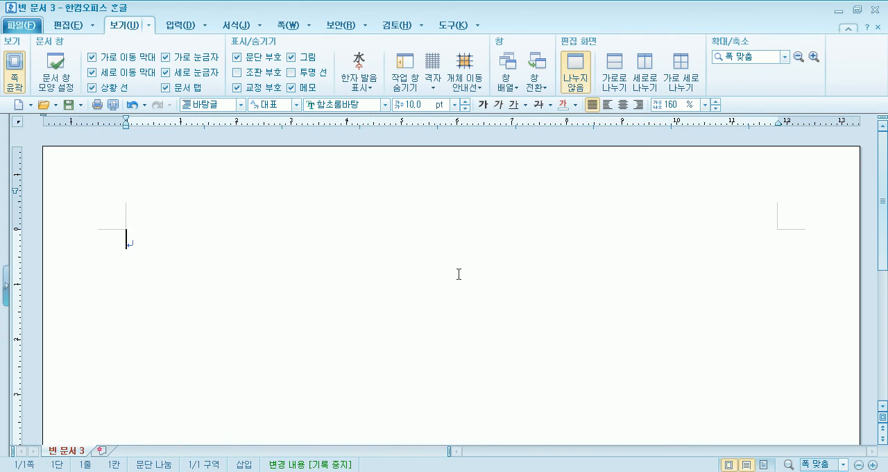
scroll(459, 274, down, 10)
scroll(459, 274, up, 10)
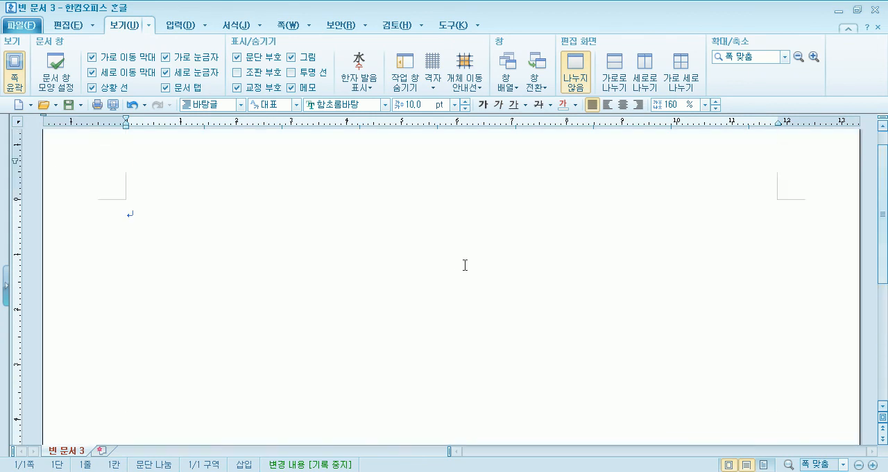
click(785, 58)
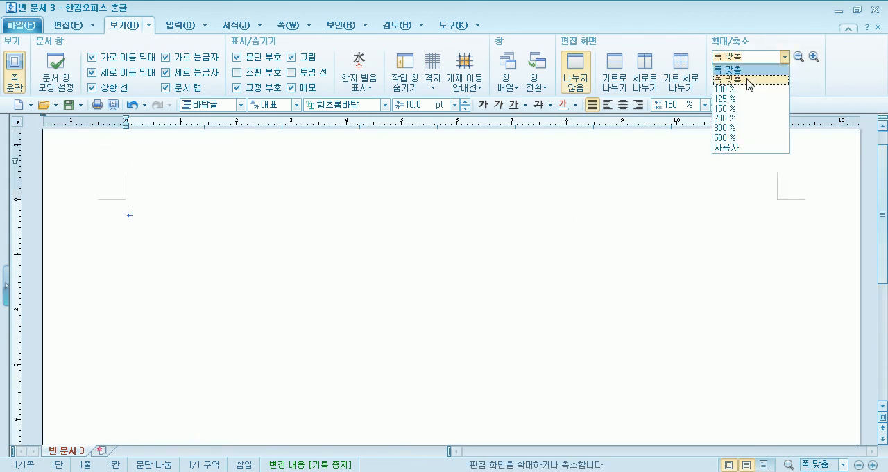
click(749, 79)
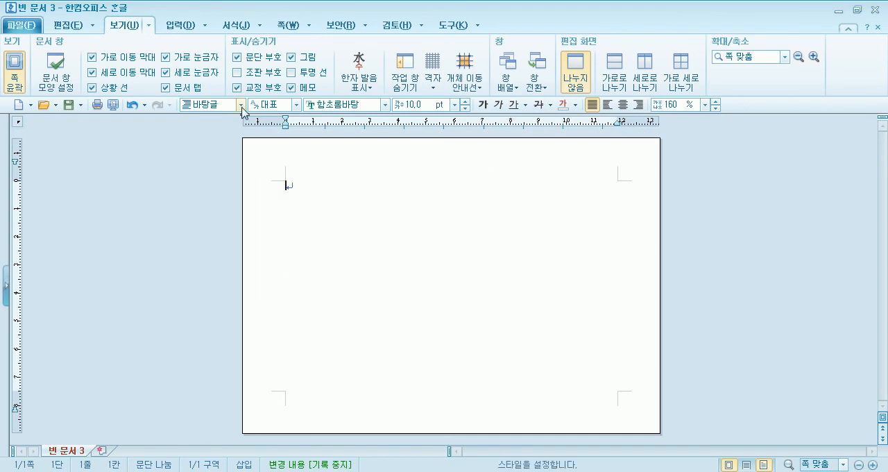
Create a master page (바탕쪽) of type 양 쪽 and show it in the whole-page view.
click(68, 26)
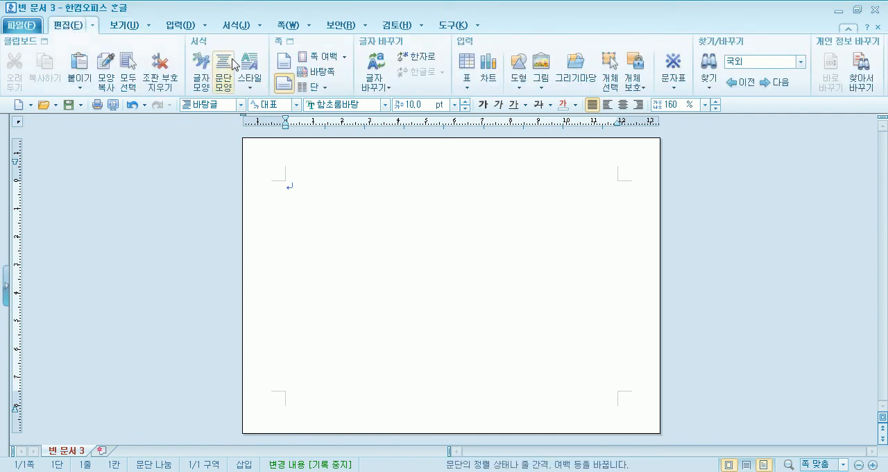
click(321, 72)
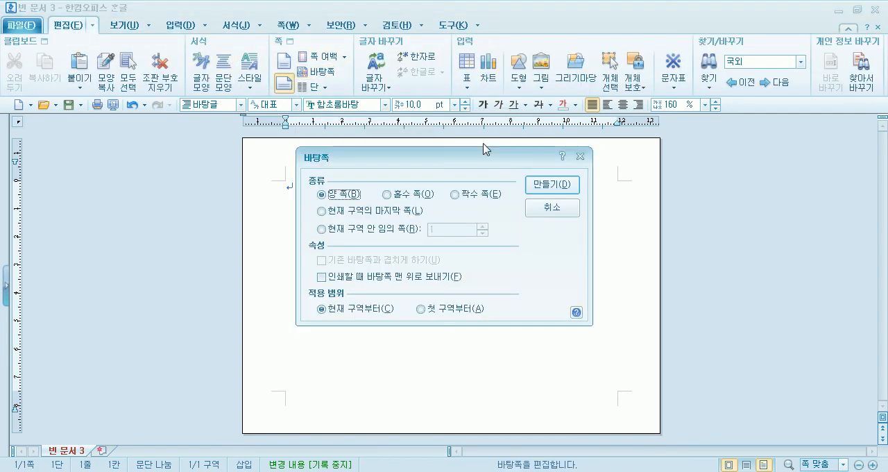
click(553, 184)
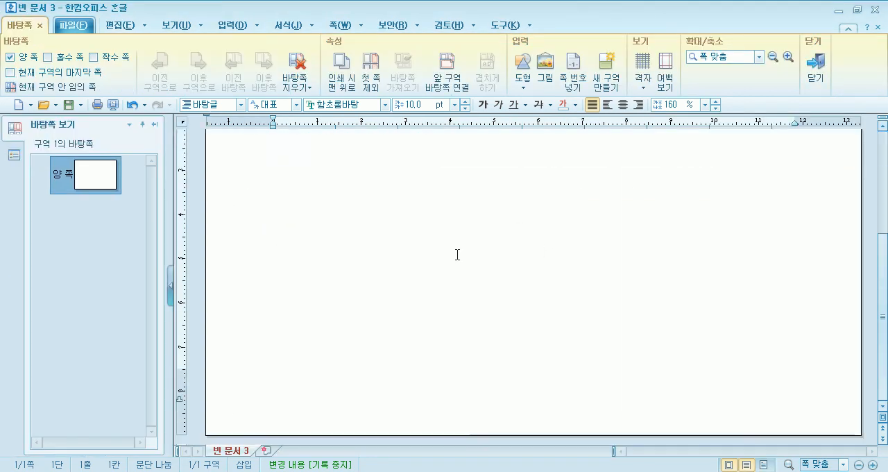
click(759, 57)
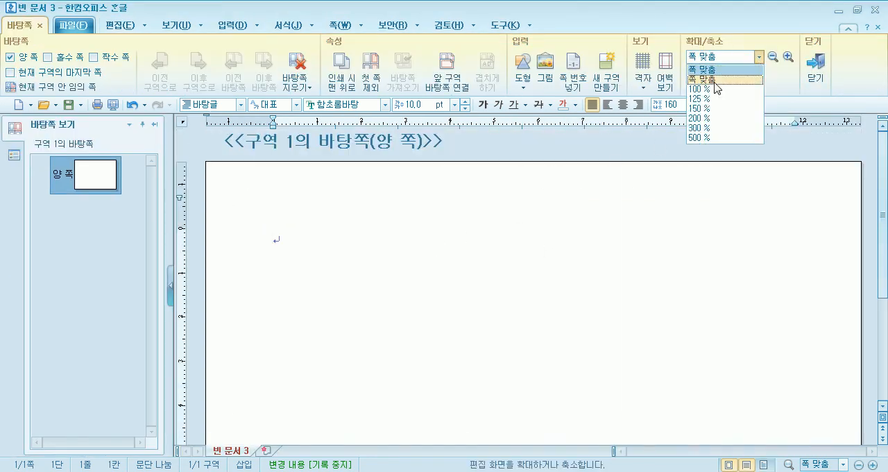
click(702, 68)
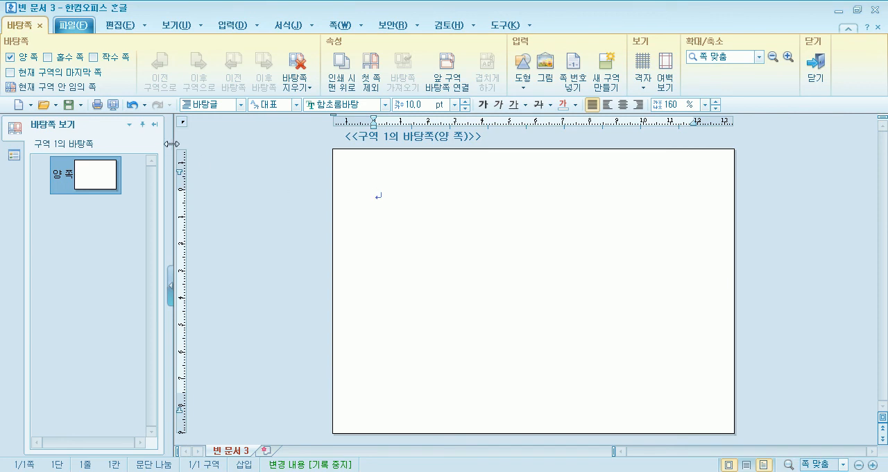
Search the drawing gallery (그리기마당) for 기차 and place the three-car train, about 69 × 21 mm, low on the master page.
click(230, 26)
click(218, 73)
click(409, 126)
text(기차)
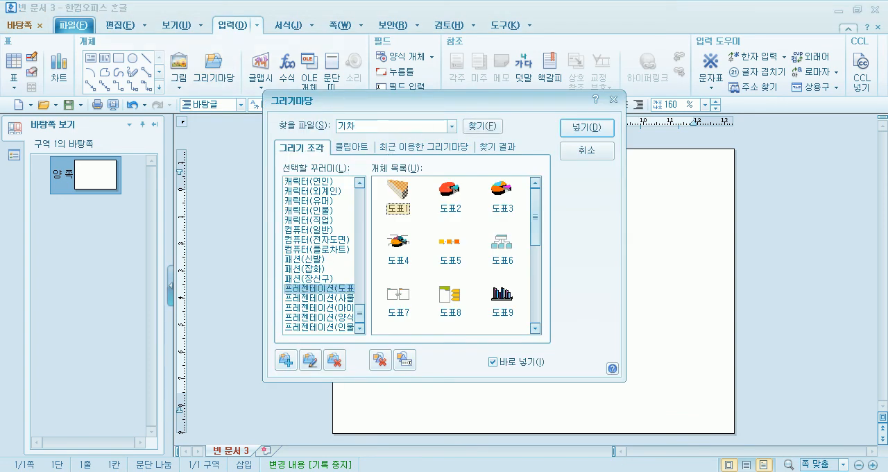
key(Return)
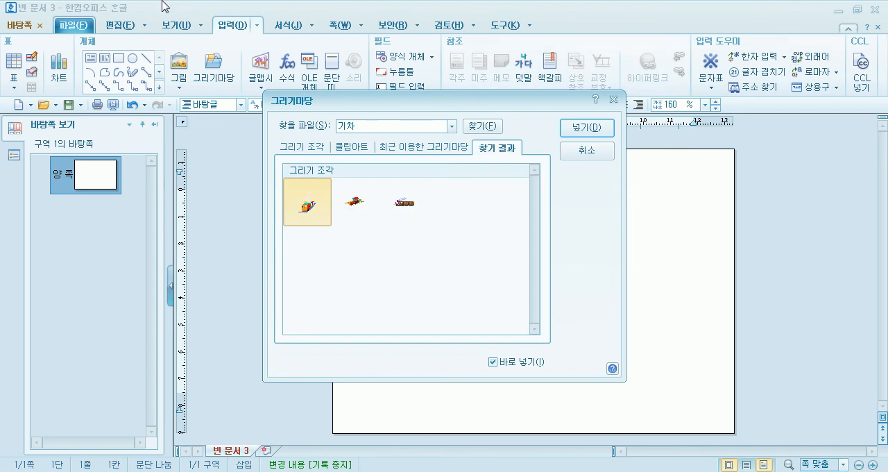
click(589, 130)
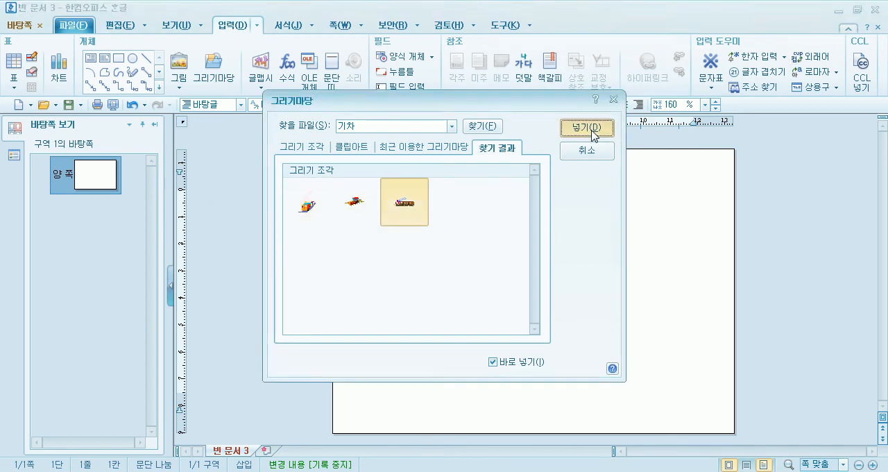
drag(413, 375, 599, 397)
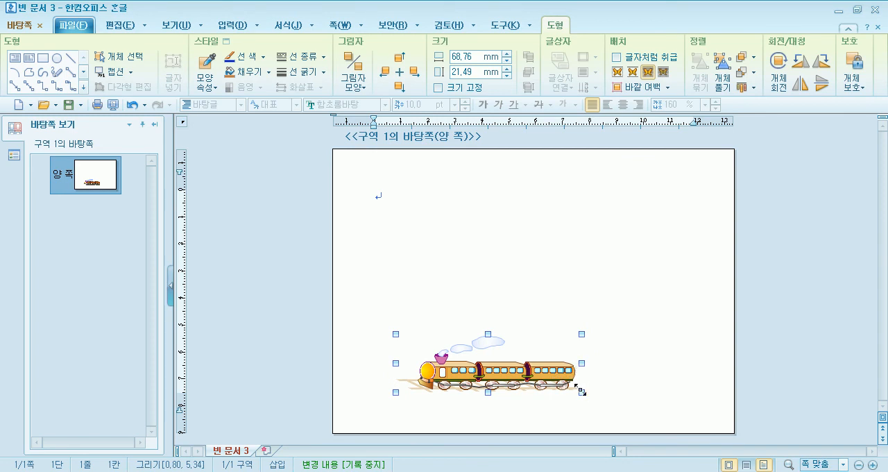
Enlarge the train to about 87 mm wide, reduce its height slightly, and move it near the page's bottom edge.
drag(589, 393, 671, 407)
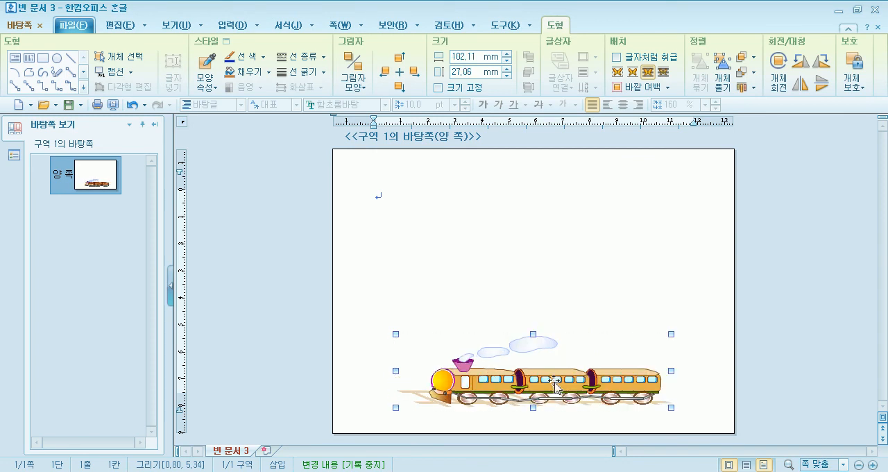
drag(555, 385, 548, 376)
drag(663, 362, 623, 362)
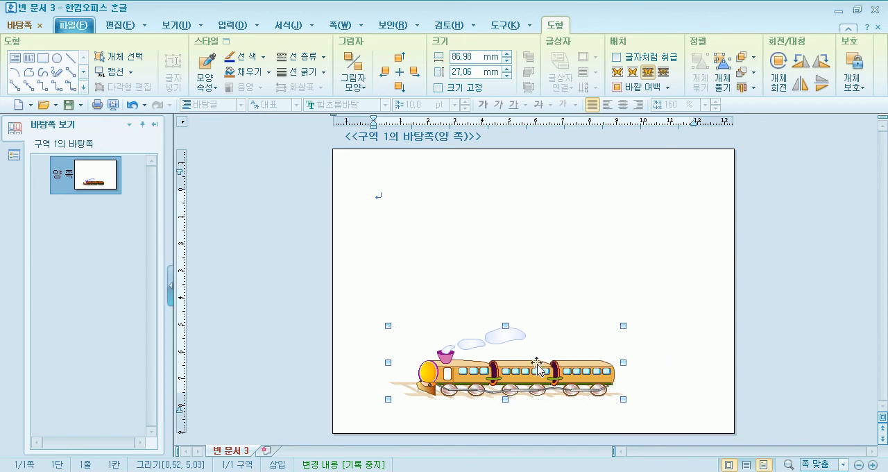
drag(507, 324, 506, 336)
drag(510, 371, 543, 391)
click(473, 265)
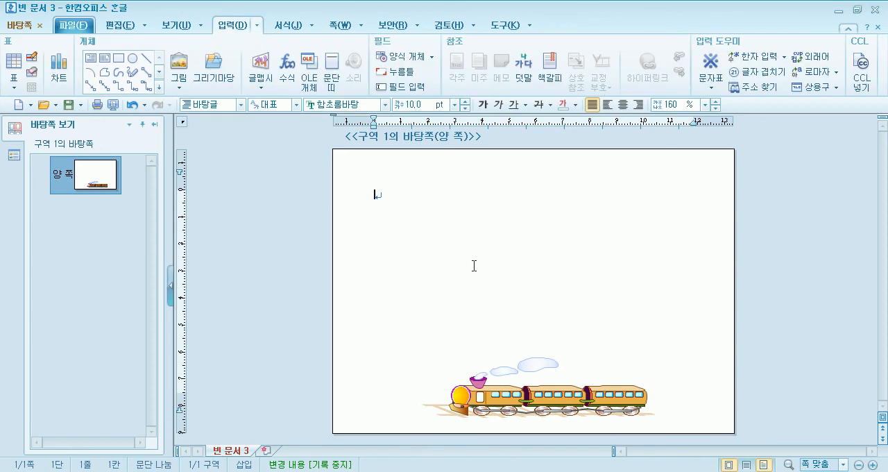
Move the train slightly up and a little to the left on the master page.
click(497, 399)
drag(497, 399, 492, 385)
click(421, 229)
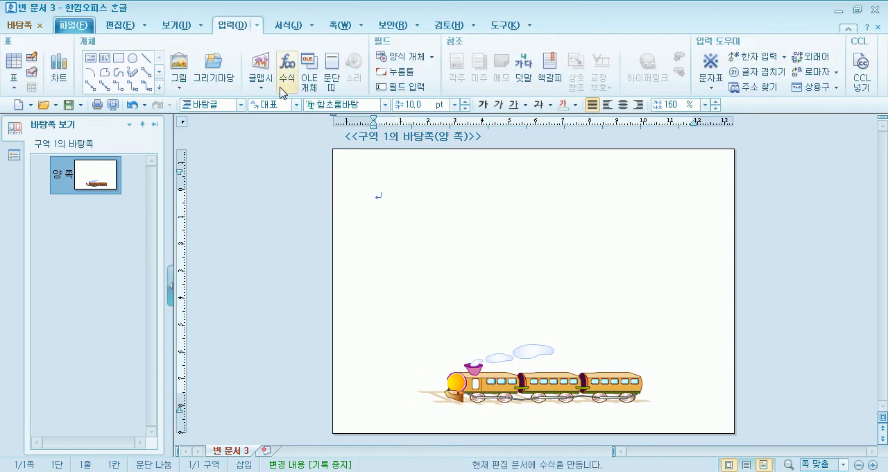
Search the drawing gallery (그리기마당) for 풍선 and browse the results without inserting anything.
click(219, 64)
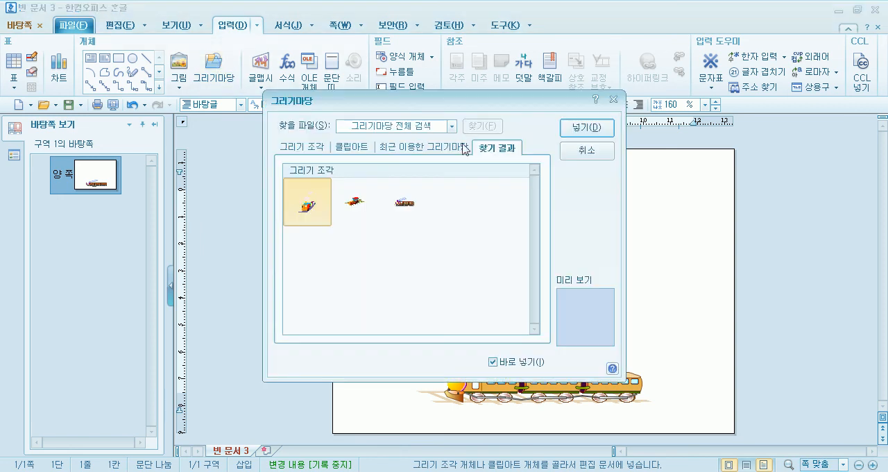
click(427, 128)
text(ㅍ)
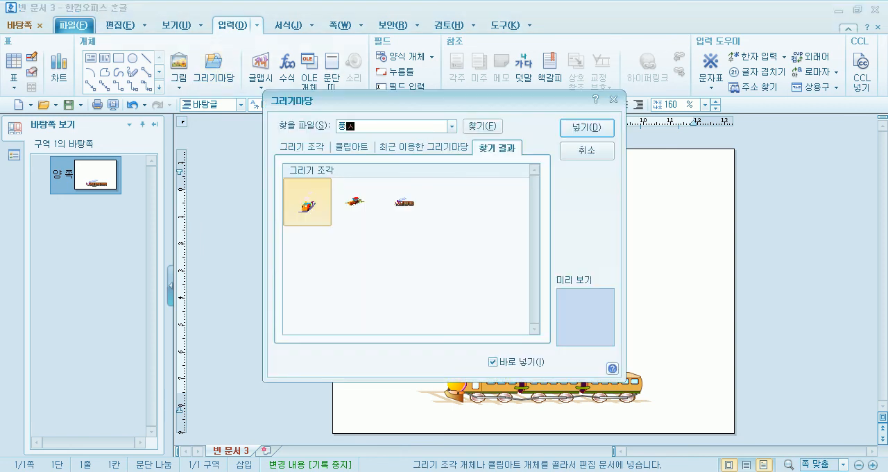
key(Return)
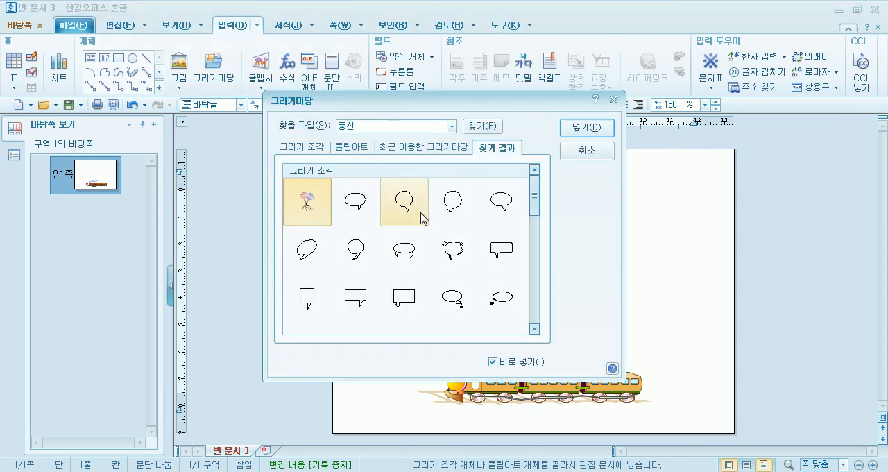
mouse_move(534, 202)
mouse_down()
mouse_move(544, 331)
mouse_move(536, 216)
mouse_up()
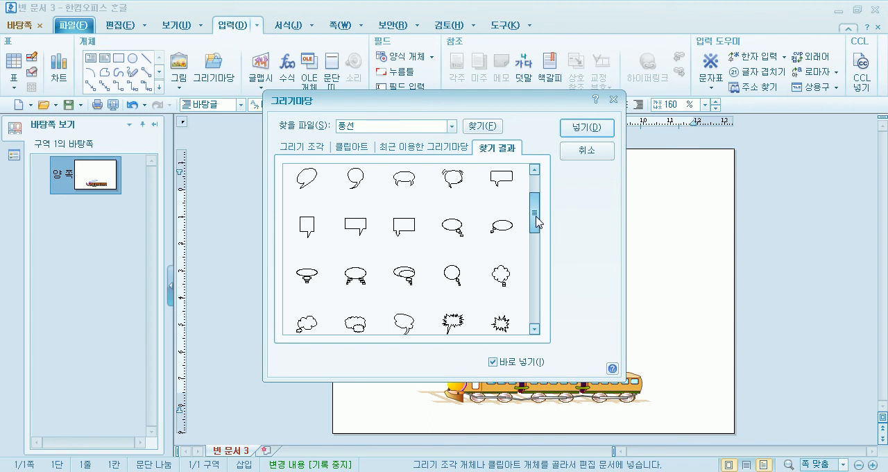
drag(538, 222, 536, 215)
click(586, 150)
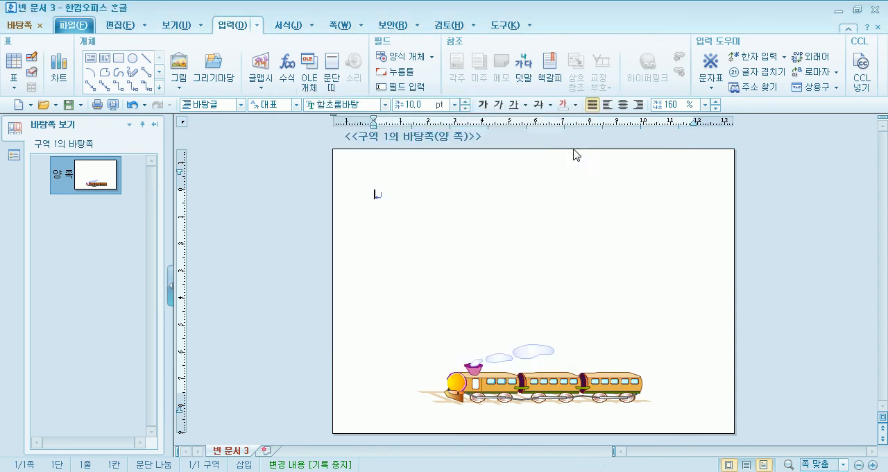
Draw a circle about 19 × 18 mm and copy it into an arc of five circles across the master page's upper part.
click(132, 58)
mouse_move(382, 202)
mouse_down()
mouse_move(434, 252)
mouse_move(483, 206)
mouse_move(562, 206)
mouse_up()
drag(561, 206, 700, 216)
drag(408, 239, 398, 244)
drag(484, 204, 466, 213)
click(540, 205)
drag(540, 205, 520, 205)
drag(610, 230, 607, 230)
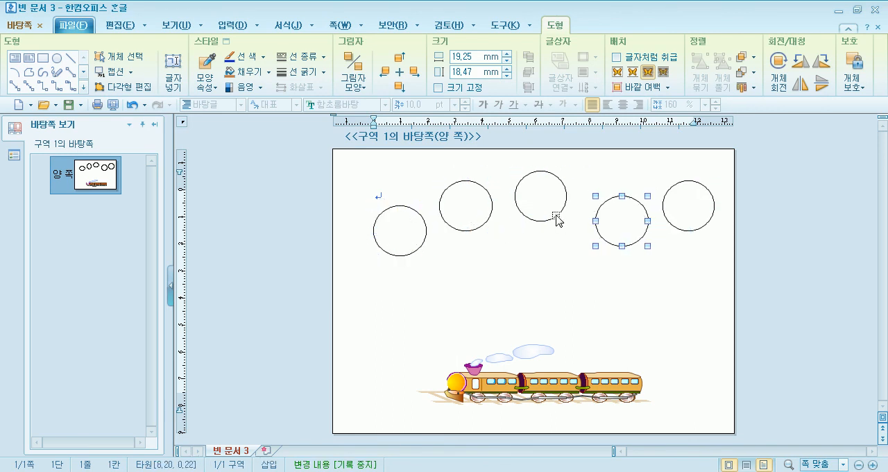
Shrink the third circle to about 16 mm wide and the fourth circle to about 15 mm wide.
click(556, 217)
drag(563, 209, 557, 208)
click(610, 233)
drag(637, 240, 609, 220)
Fill the first circle of the row with the 열광 gradient.
double_click(394, 233)
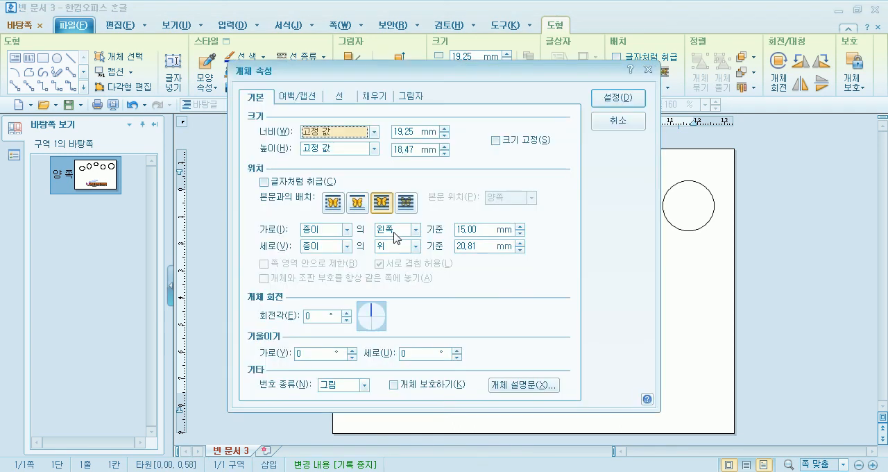
click(374, 96)
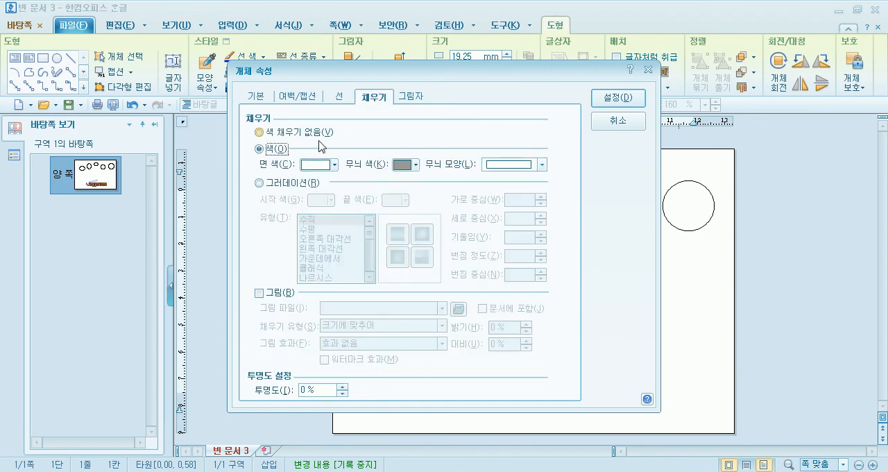
click(287, 188)
click(331, 200)
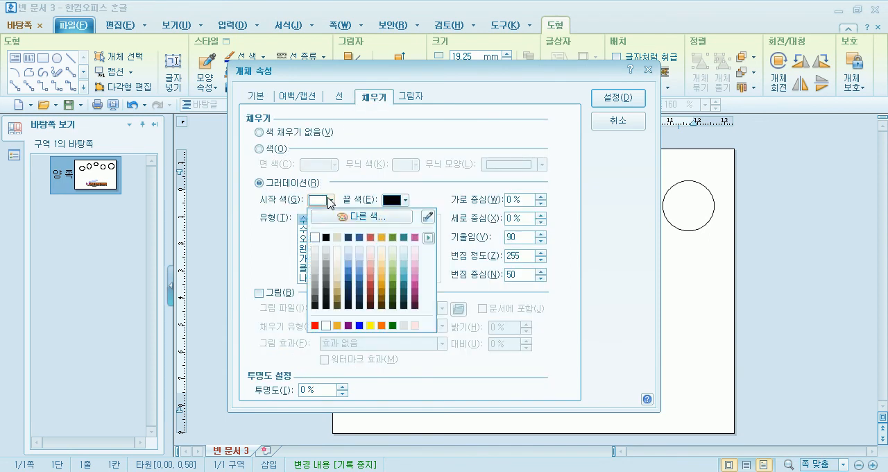
click(374, 191)
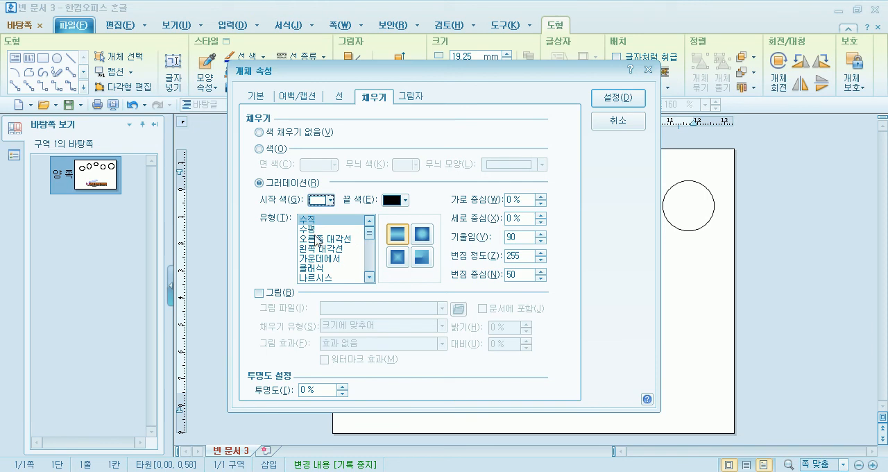
click(314, 269)
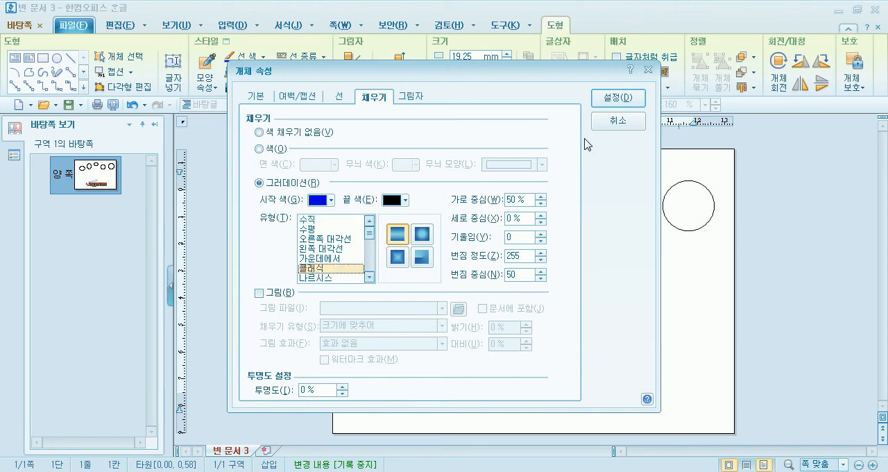
click(370, 279)
click(369, 280)
click(337, 259)
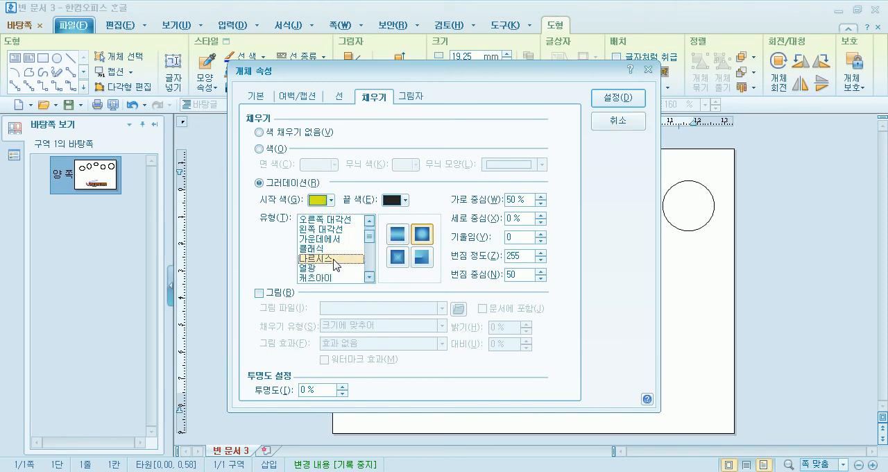
click(321, 268)
click(615, 98)
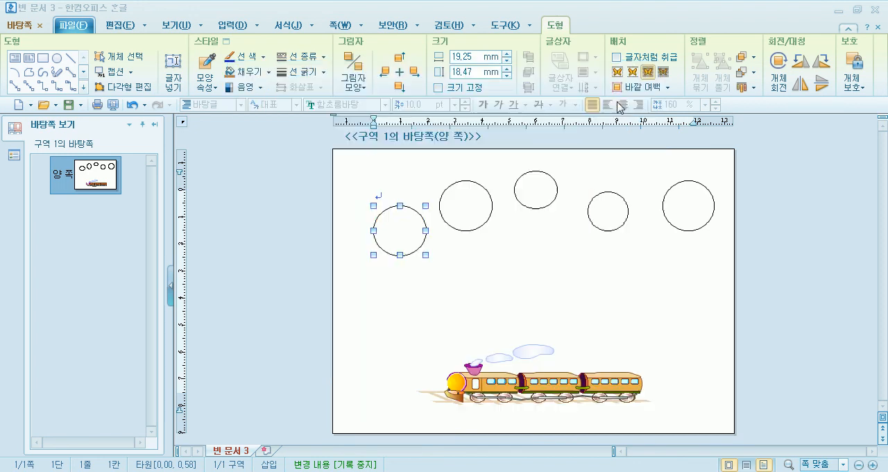
Fill the second circle with the 사막의 빛 gradient.
double_click(477, 218)
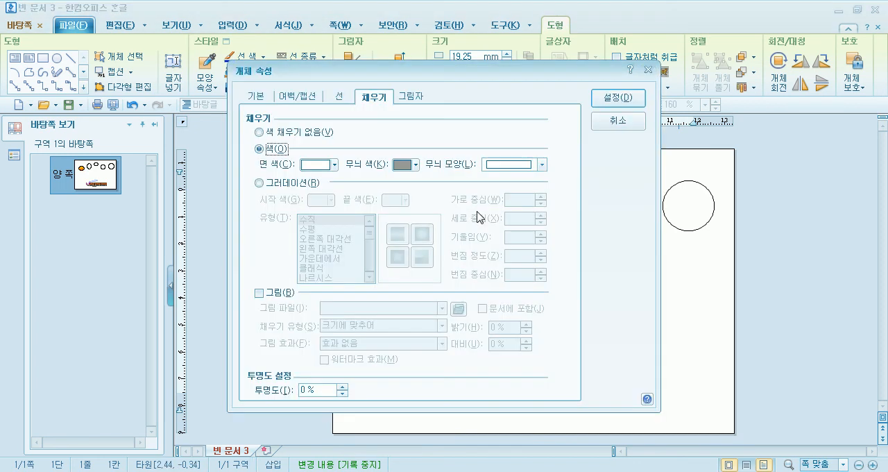
click(295, 185)
scroll(333, 260, down, 5)
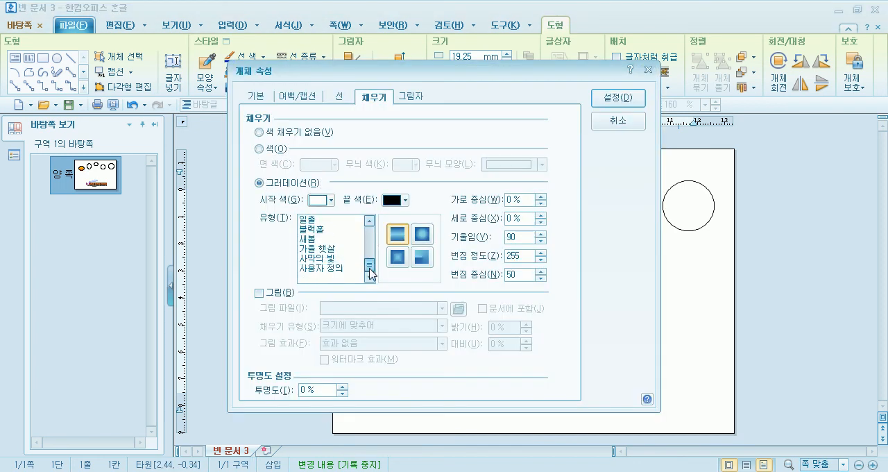
click(330, 268)
click(332, 258)
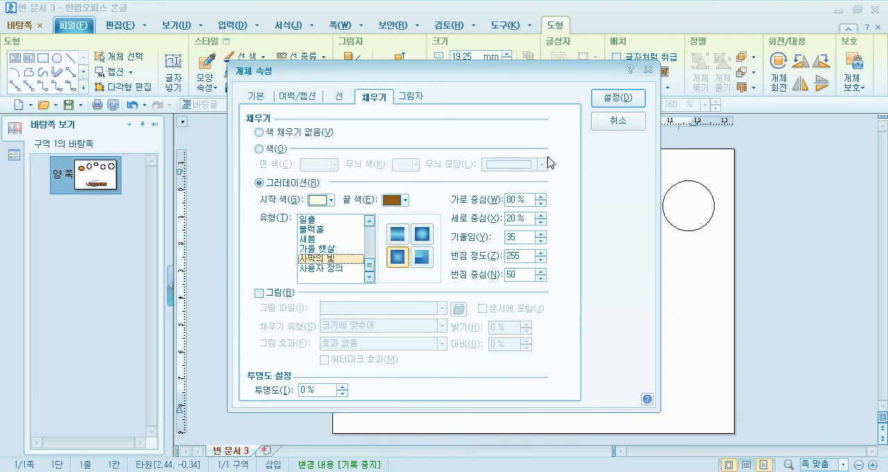
click(603, 105)
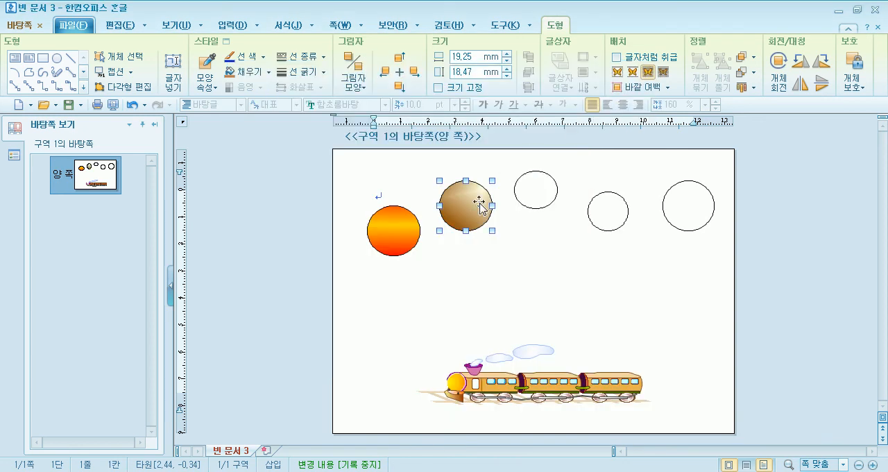
Fill the third circle with the 노을 선 gradient.
double_click(534, 195)
click(308, 184)
click(332, 200)
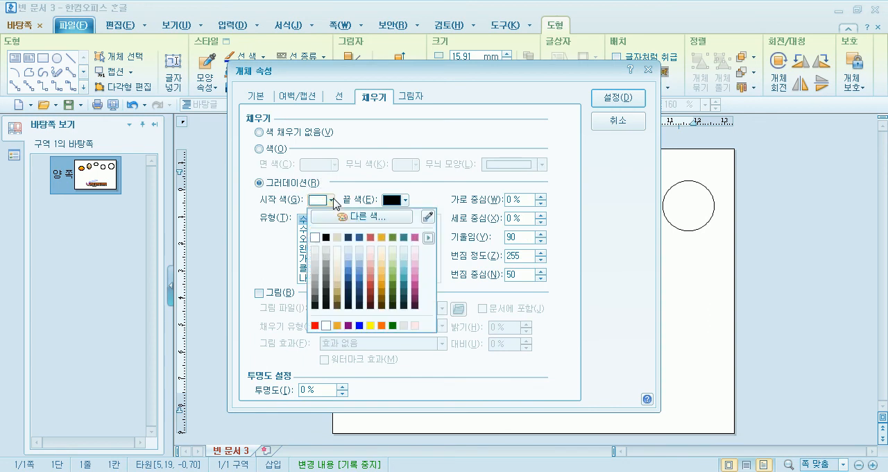
click(330, 201)
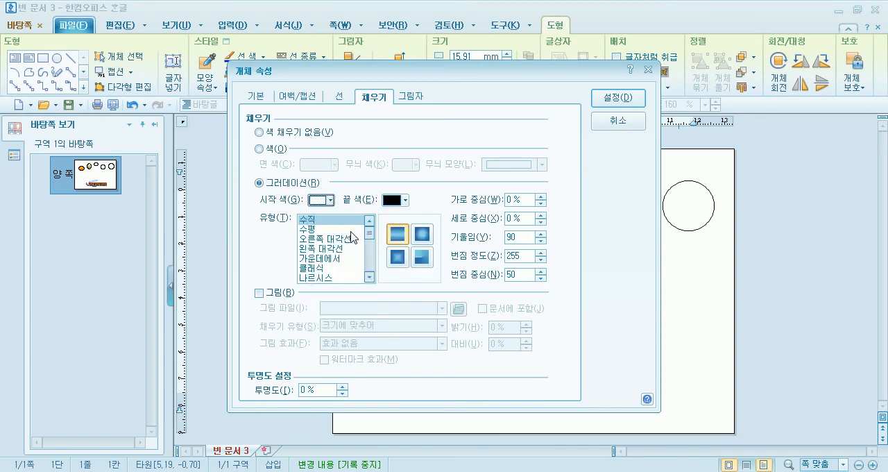
click(319, 268)
click(318, 276)
scroll(328, 269, down, 2)
click(318, 249)
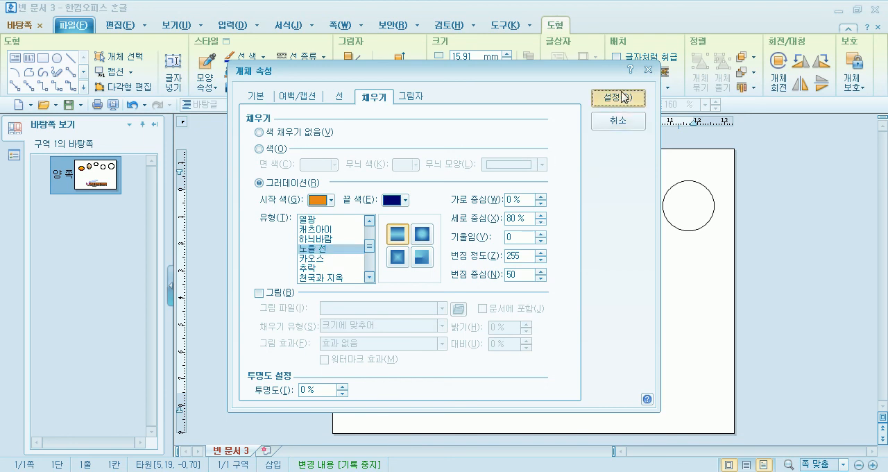
click(619, 97)
Fill the fourth circle with the 블랙홀 gradient and move it slightly higher on the page.
click(601, 220)
double_click(600, 220)
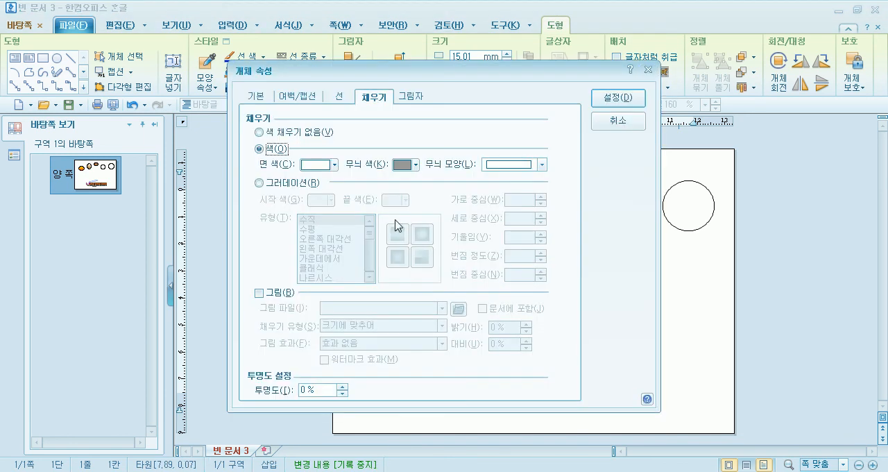
click(319, 184)
drag(362, 232, 376, 264)
click(326, 261)
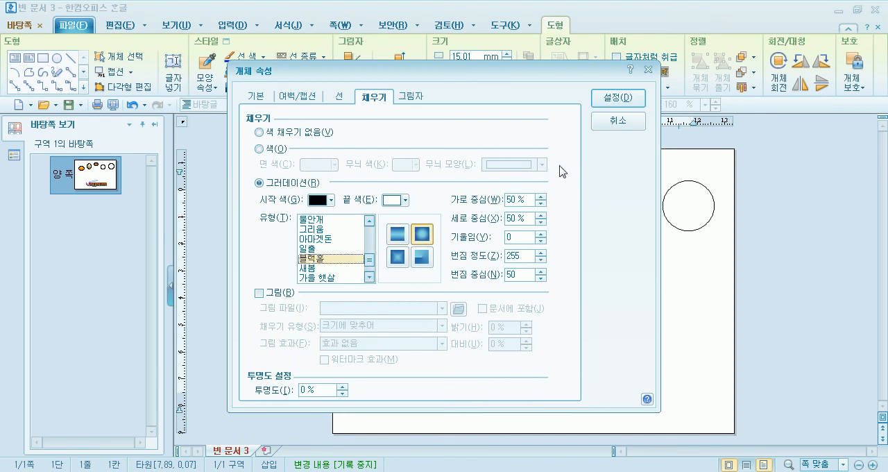
click(610, 98)
drag(615, 227, 623, 200)
Fill the fifth circle with the 새봄 gradient and move it slightly up and inward.
double_click(666, 207)
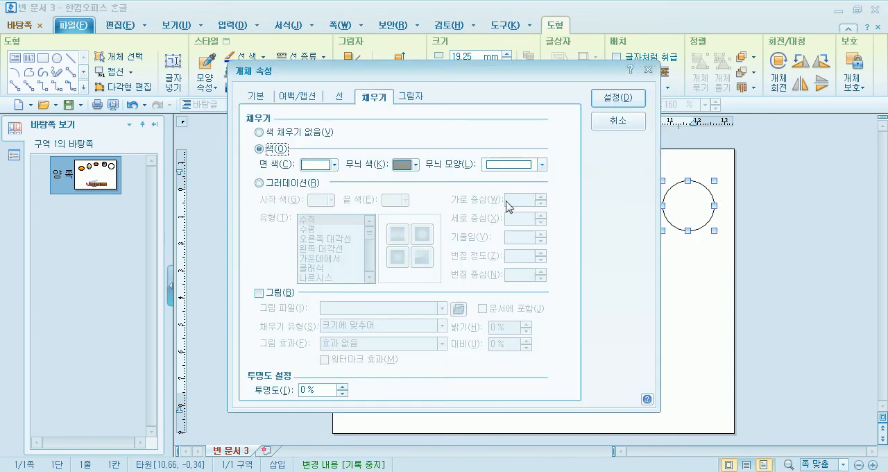
click(299, 184)
drag(369, 226, 367, 267)
click(315, 259)
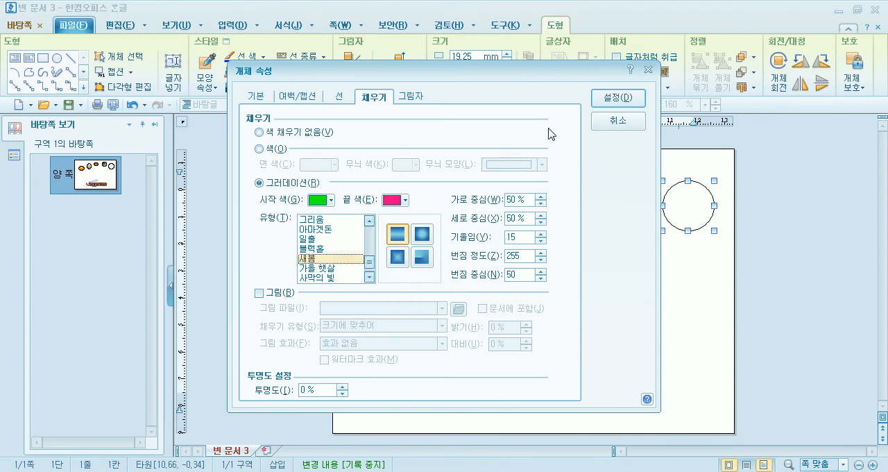
click(617, 98)
drag(668, 208, 664, 198)
click(614, 259)
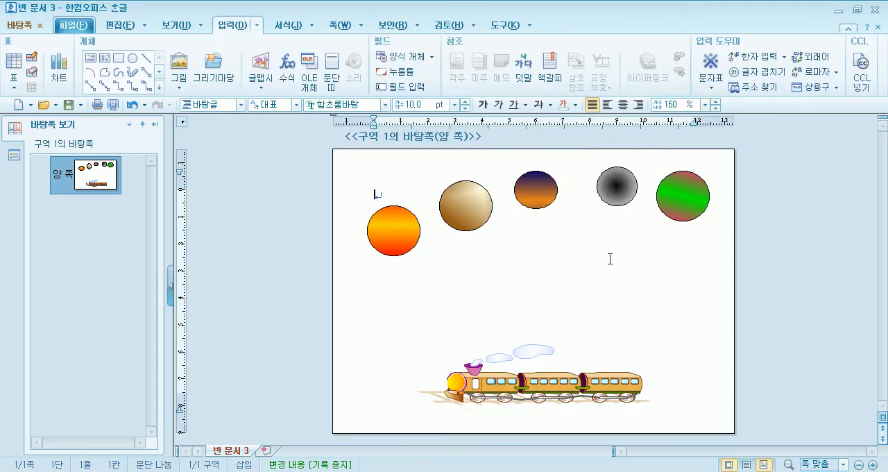
Shrink the first circle a little, nudge the second outward, and lower the fifth to even out the arc.
drag(388, 213, 378, 212)
drag(402, 242, 405, 227)
click(460, 216)
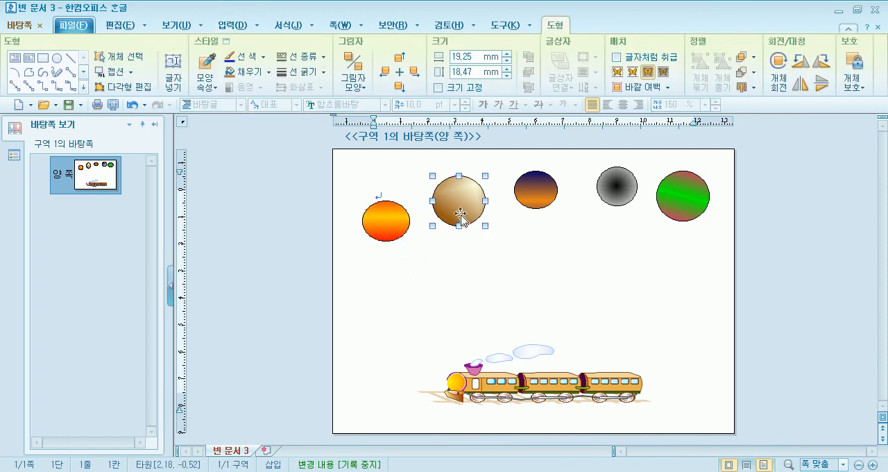
drag(682, 201, 693, 226)
click(483, 283)
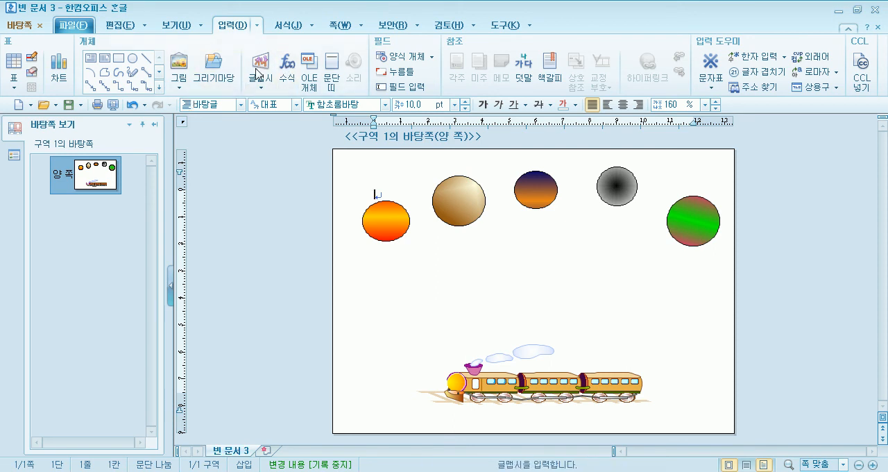
Close the master page and enter "4계절을 직접 체험하세요." on the body page's fifth line, below the circles.
click(21, 26)
click(815, 66)
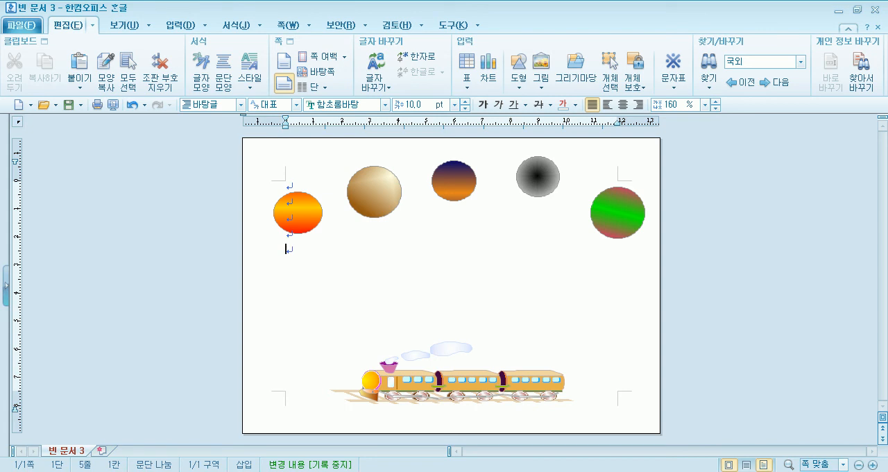
text(게)
text(절을 )
text(직)
text(접)
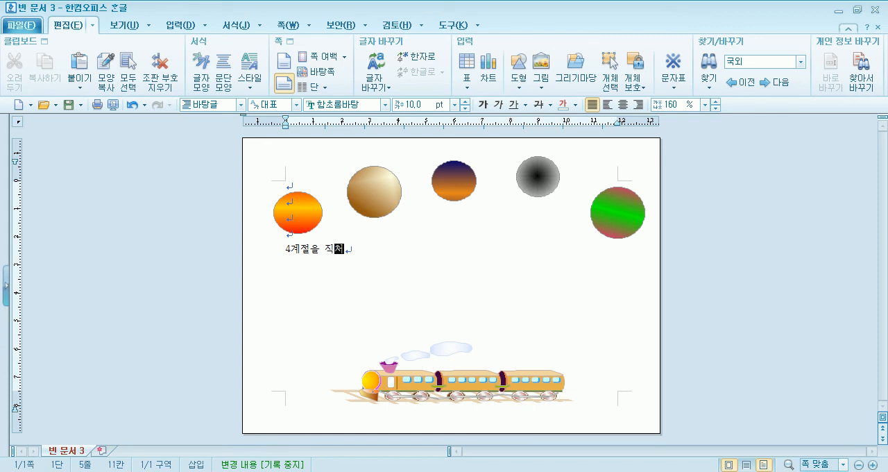
text( 체험해보세)
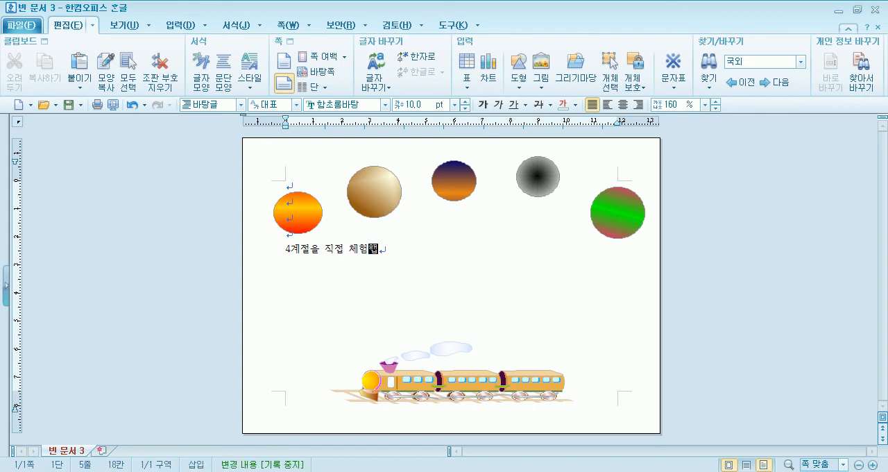
key(BackSpace)
key(BackSpace)
key(BackSpace)
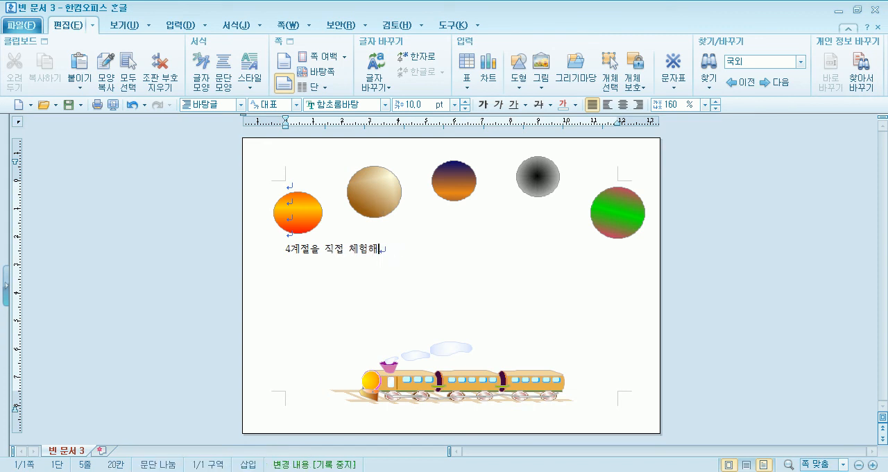
text(하세요./)
key(BackSpace)
key(Return)
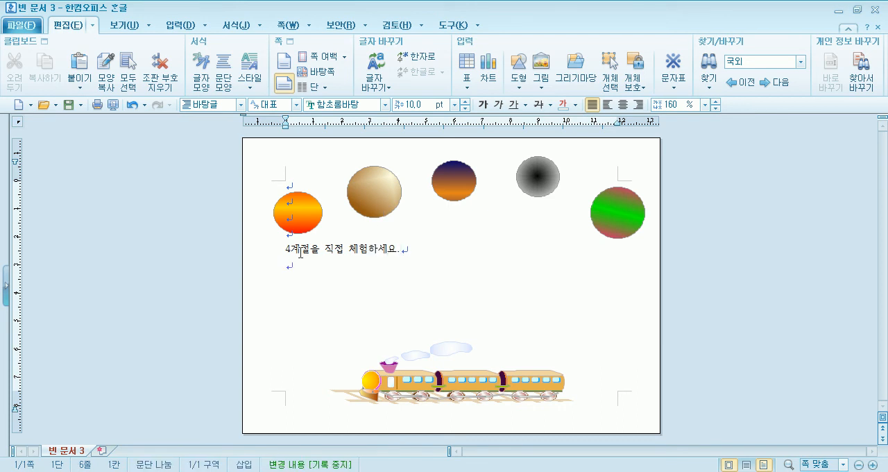
Set the font size of the body text to 20 pt.
click(242, 248)
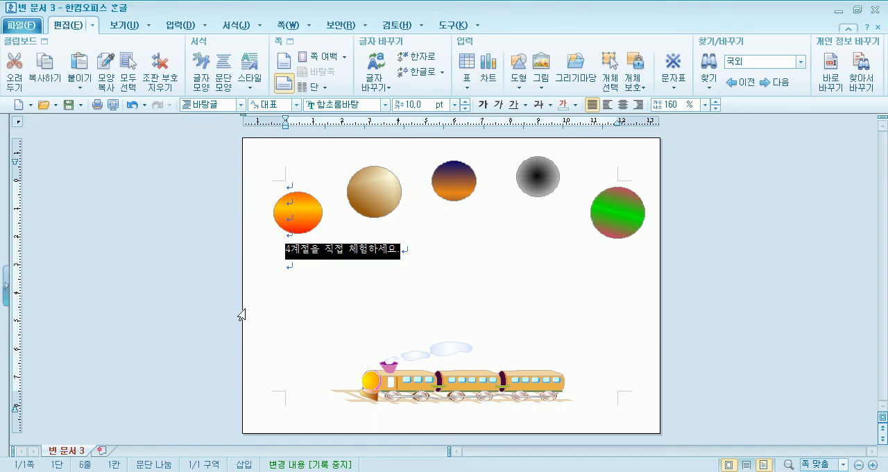
click(454, 104)
click(414, 226)
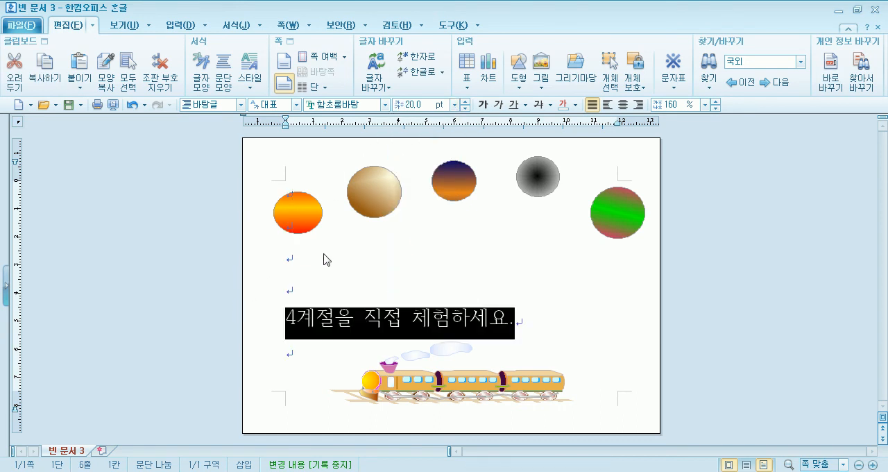
Delete the two empty lines directly above the sentence "4계절을 직접 체험하세요." on the body page.
click(290, 255)
key(Delete)
key(Delete)
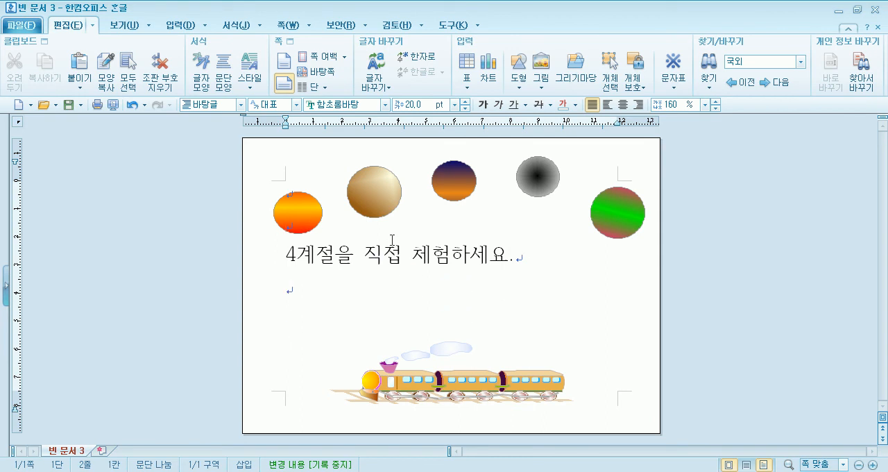
Insert a 글맵시 word art reading "기차테마여행으로" in the slanted magenta style from the fourth row, with a wave shape.
click(179, 25)
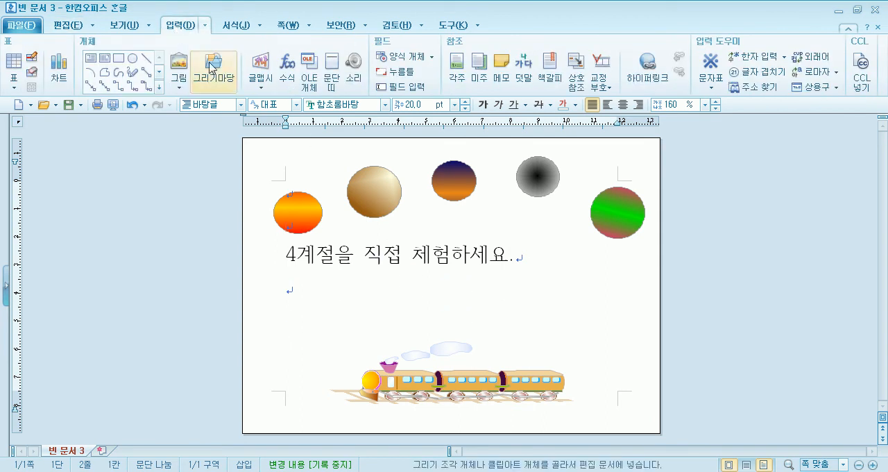
click(260, 78)
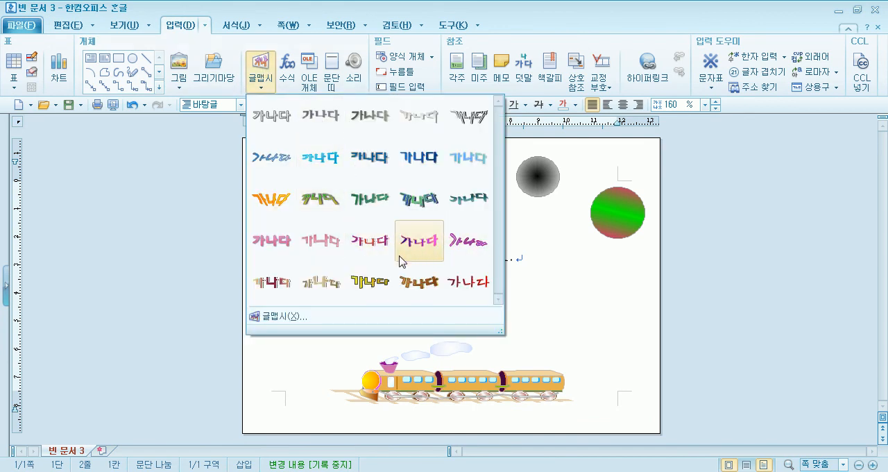
click(463, 247)
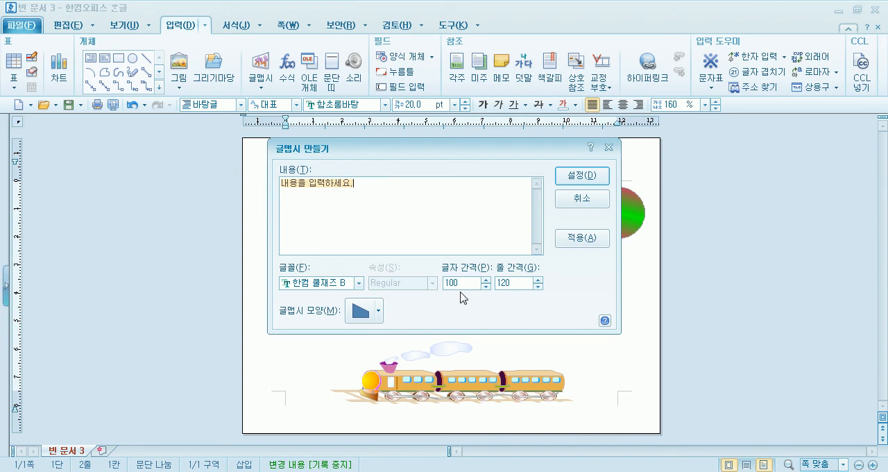
text(길)
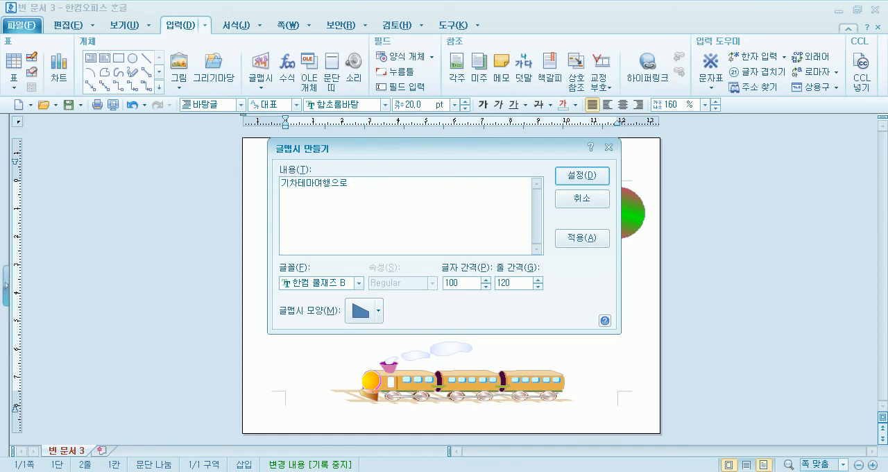
click(364, 310)
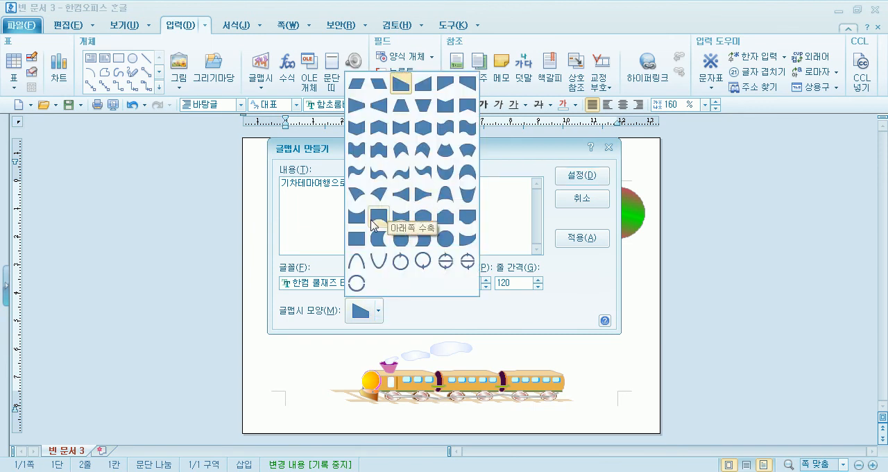
click(355, 175)
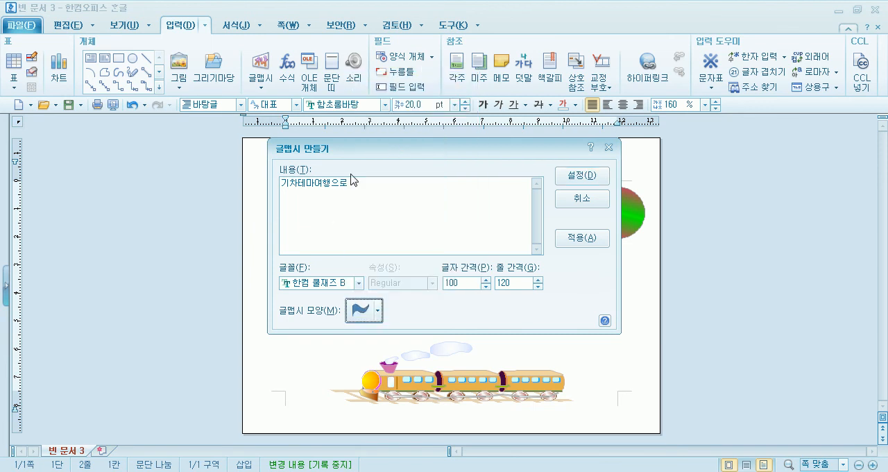
click(567, 199)
Place the word art under the arc of circles, between the first and fifth, and reduce its height to about 29 mm.
drag(431, 254, 506, 222)
drag(471, 250, 463, 205)
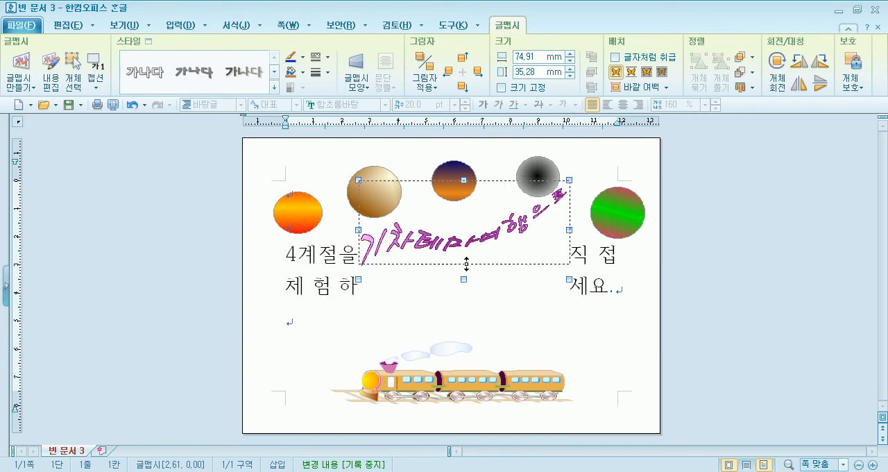
drag(466, 267, 466, 249)
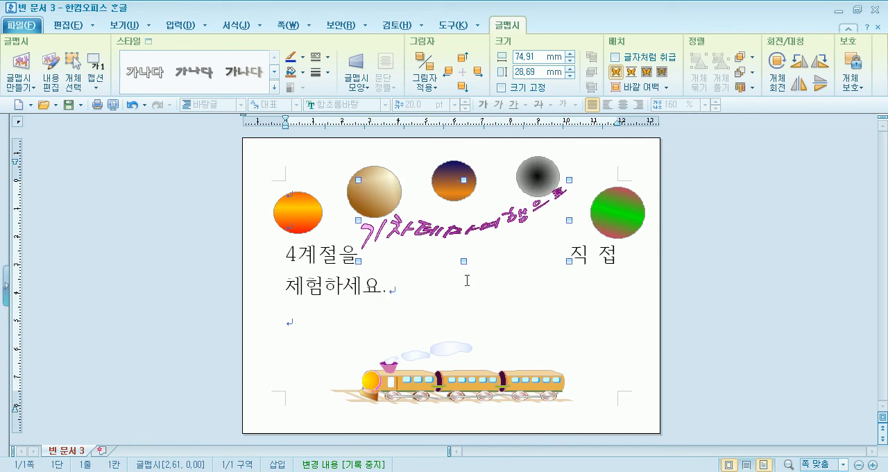
Add an empty line above the body sentence so that it sits on one line below the word art.
click(290, 228)
key(Return)
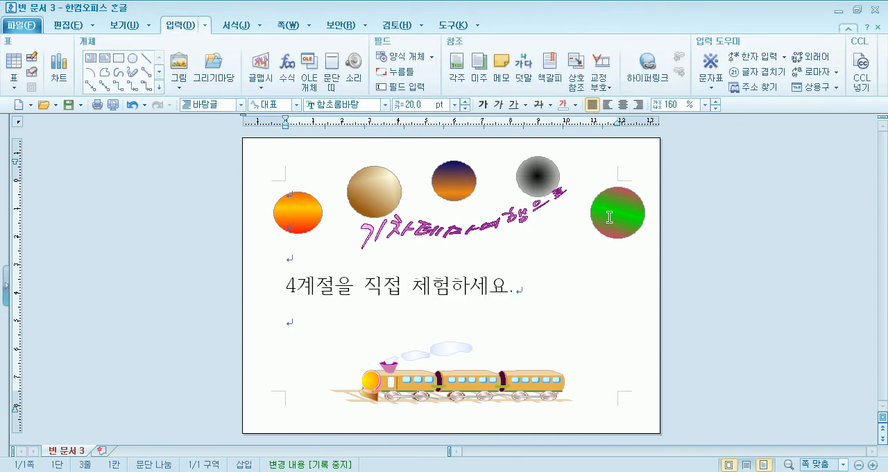
key(Up)
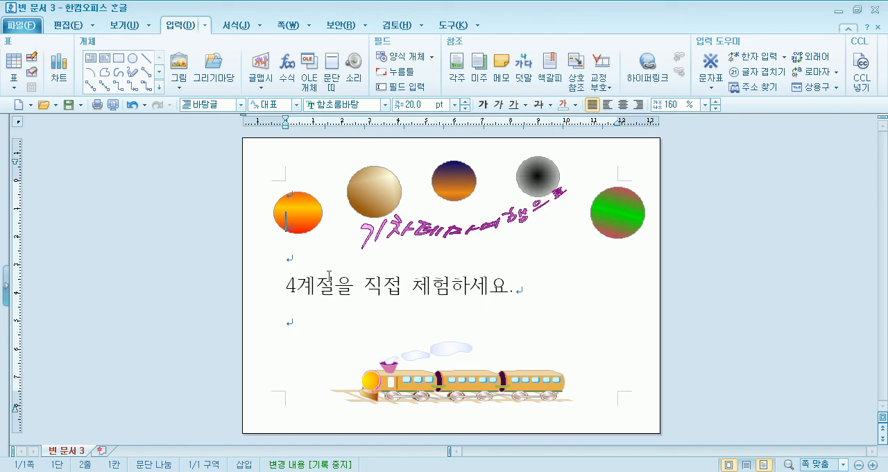